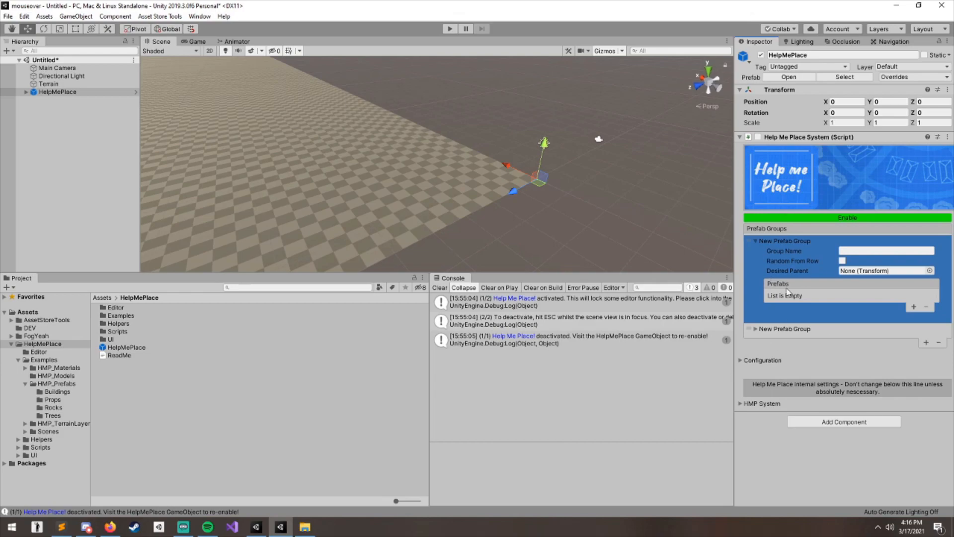
- Name the first prefab group Buildings
{"action": "left_click", "coordinate": [867, 251]}
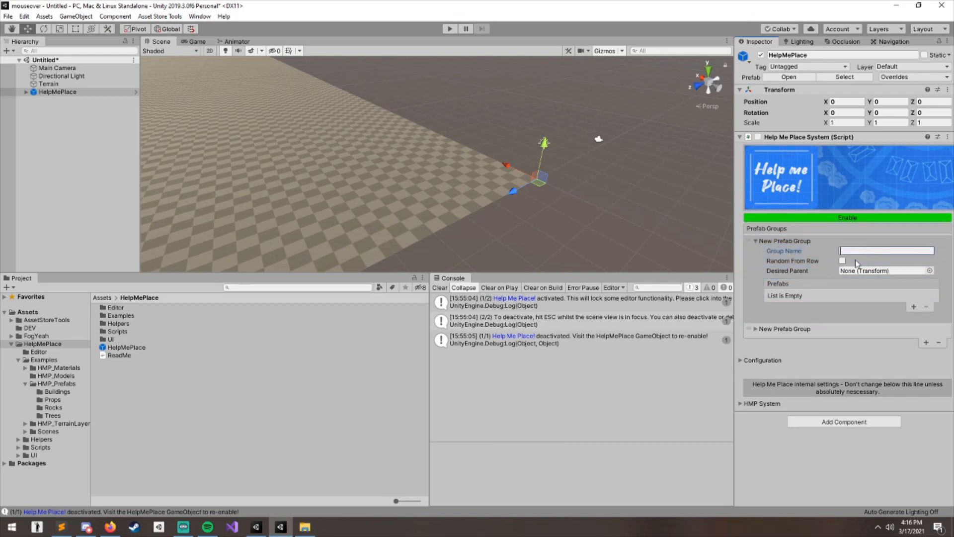
{"action": "type", "text": "Buildings"}
{"action": "left_click", "coordinate": [787, 283]}
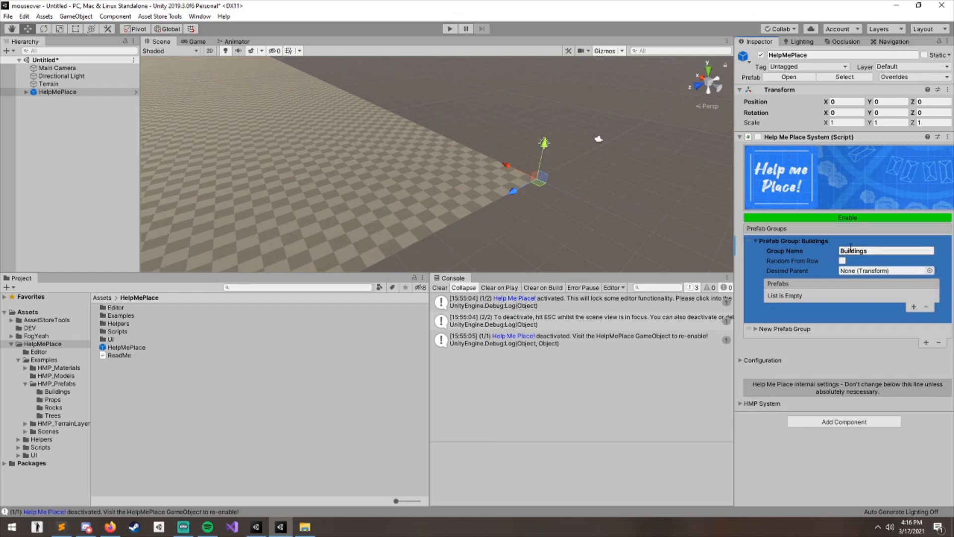
{"action": "left_click", "coordinate": [878, 251]}
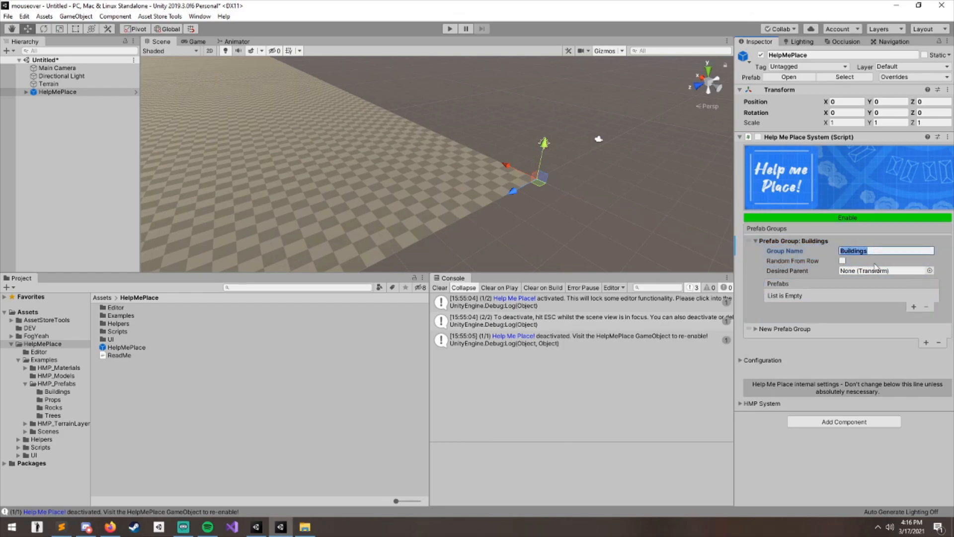
{"action": "left_click", "coordinate": [803, 263]}
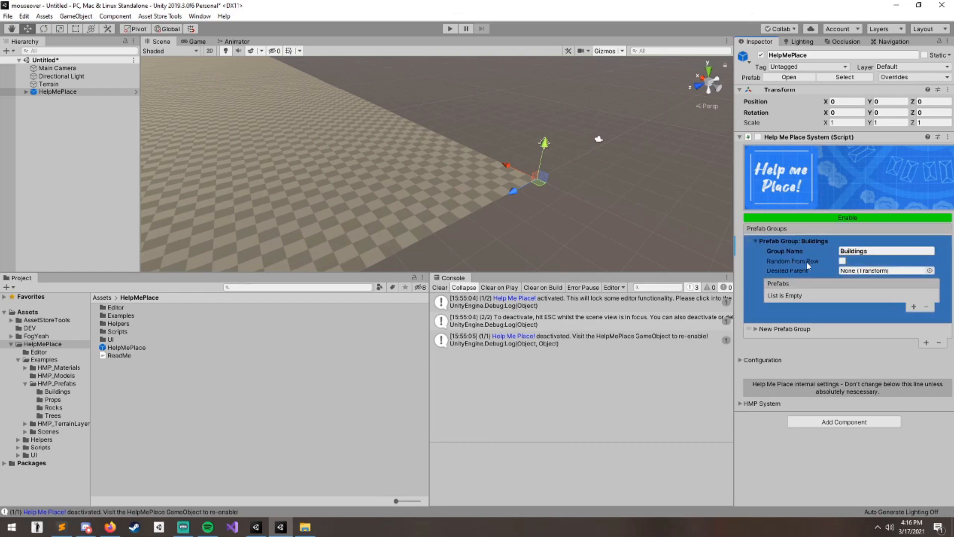
{"action": "left_click", "coordinate": [801, 332]}
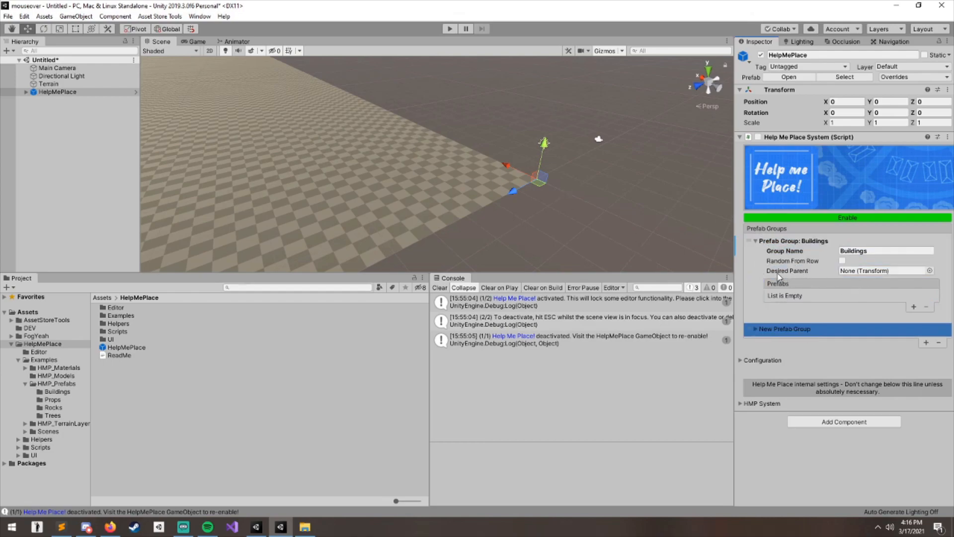
- Create an empty GameObject in the hierarchy named Houses
{"action": "left_click", "coordinate": [78, 104]}
{"action": "right_click", "coordinate": [61, 113]}
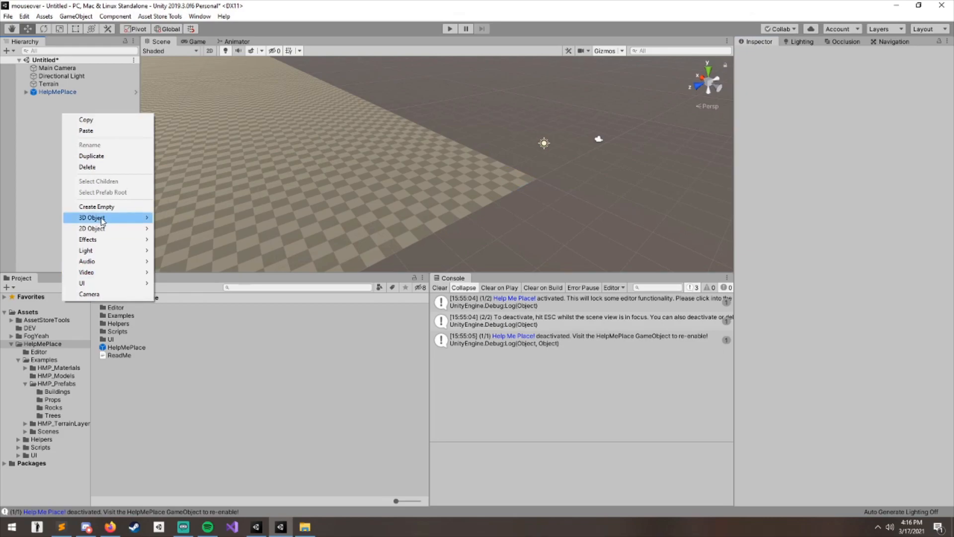
{"action": "left_click", "coordinate": [150, 203]}
{"action": "type", "text": "Houses"}
{"action": "key", "text": "Return"}
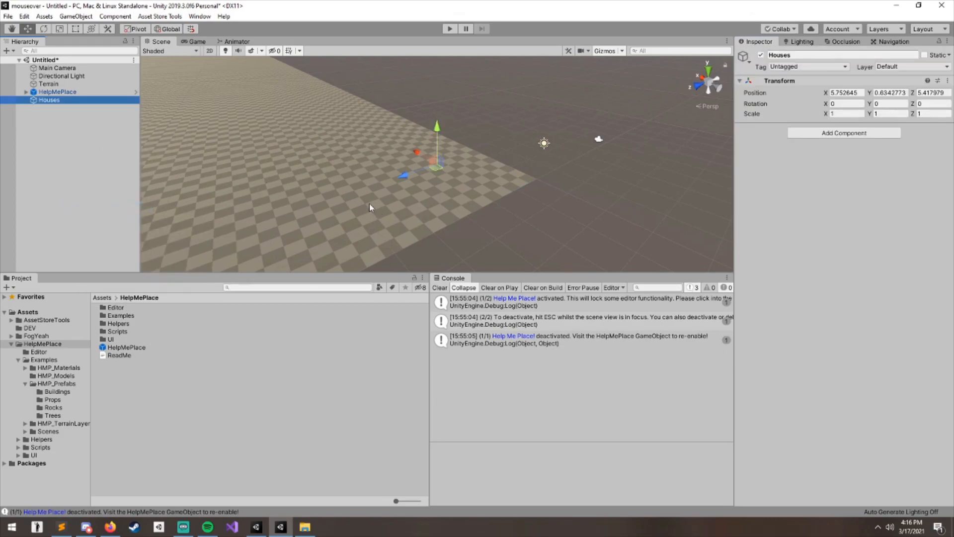
- Assign Houses as the Buildings group's desired parent, then clear the field again
{"action": "key", "text": "Up"}
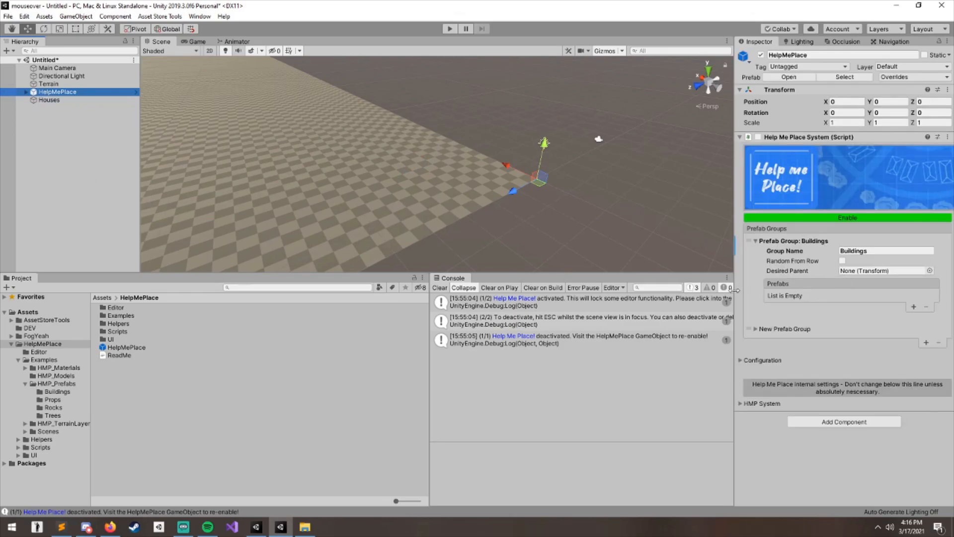
{"action": "left_click", "coordinate": [54, 107]}
{"action": "left_click", "coordinate": [53, 94]}
{"action": "left_click_drag", "start_coordinate": [57, 101], "coordinate": [870, 272]}
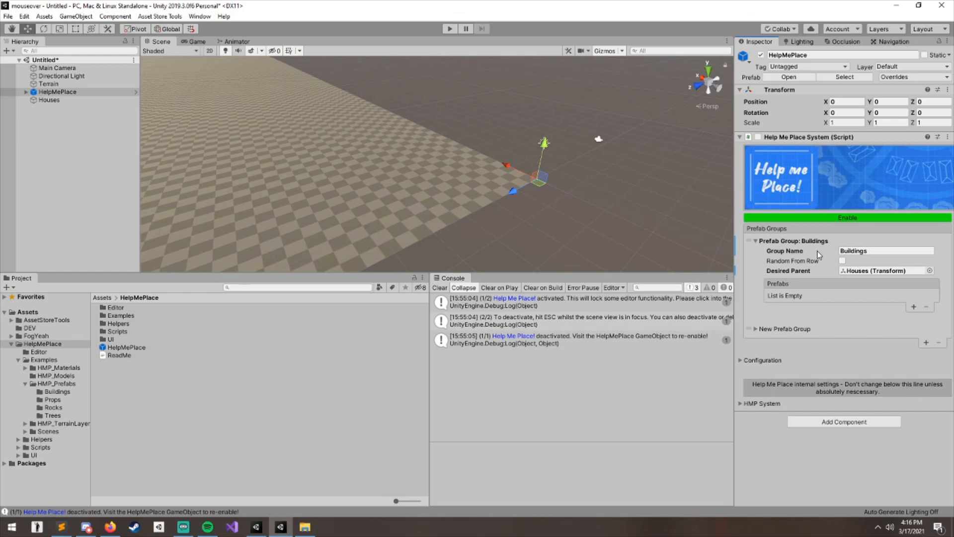
{"action": "left_click", "coordinate": [878, 272]}
{"action": "key", "text": "Delete"}
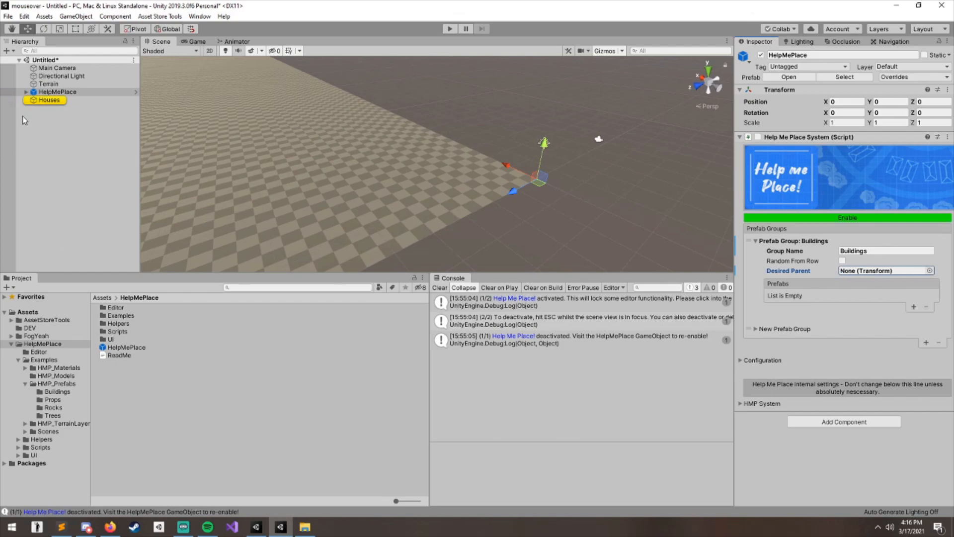
{"action": "left_click", "coordinate": [854, 294]}
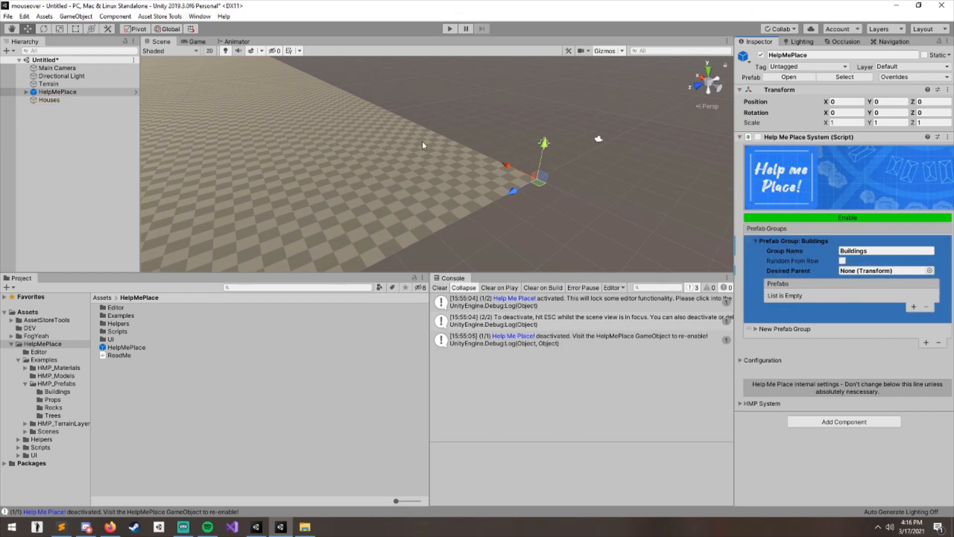
{"action": "left_click", "coordinate": [67, 189]}
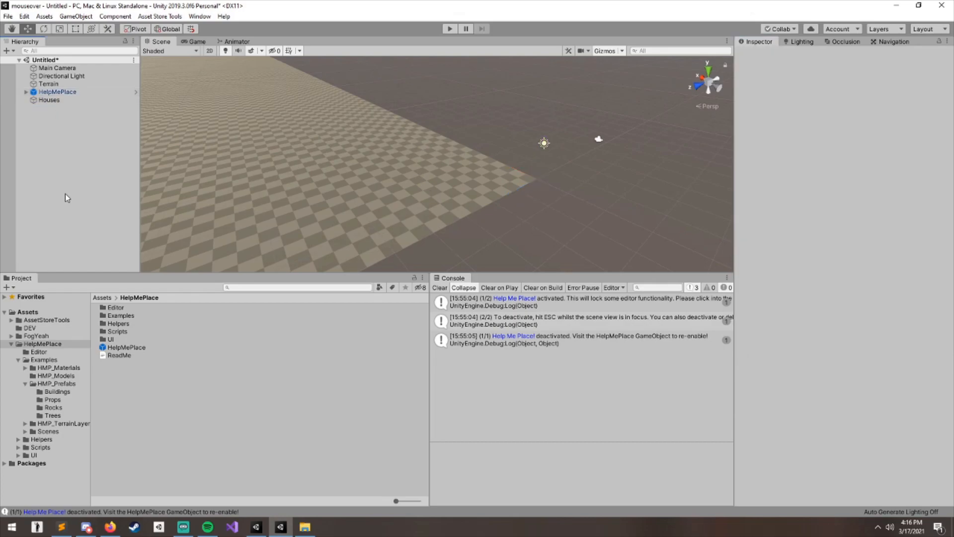
{"action": "left_click", "coordinate": [65, 91]}
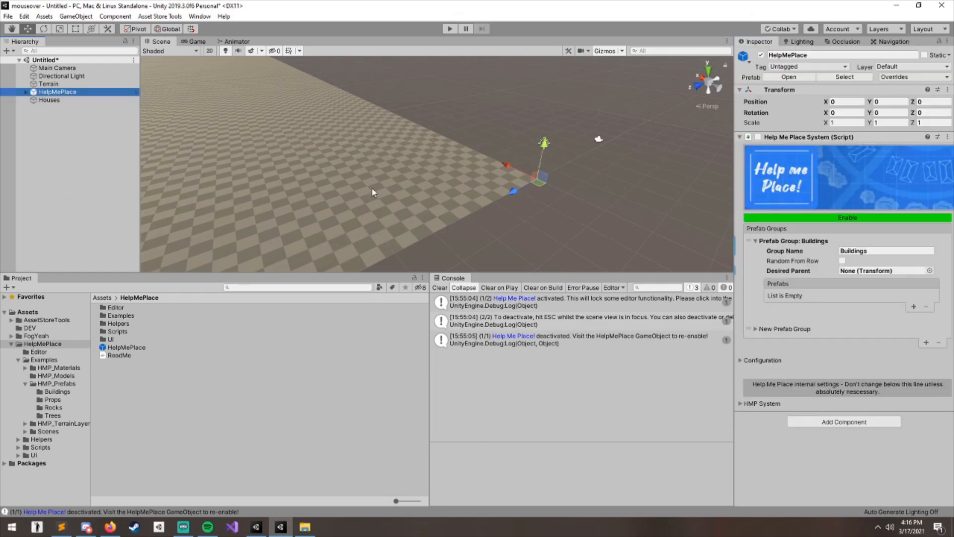
- Add four empty prefab slots to the Buildings group
{"action": "left_click", "coordinate": [913, 307]}
{"action": "left_click", "coordinate": [914, 308]}
{"action": "left_click", "coordinate": [914, 317]}
{"action": "left_click", "coordinate": [914, 329]}
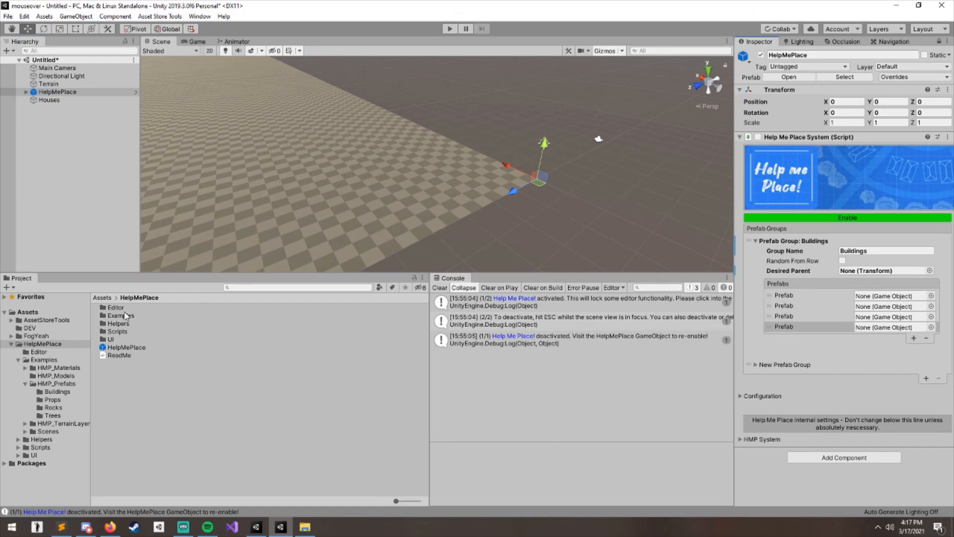
- Fill the Buildings group's slots with House1, House2, House3-Gray and House4-Brown from the Buildings prefab folder
{"action": "double_click", "coordinate": [119, 315]}
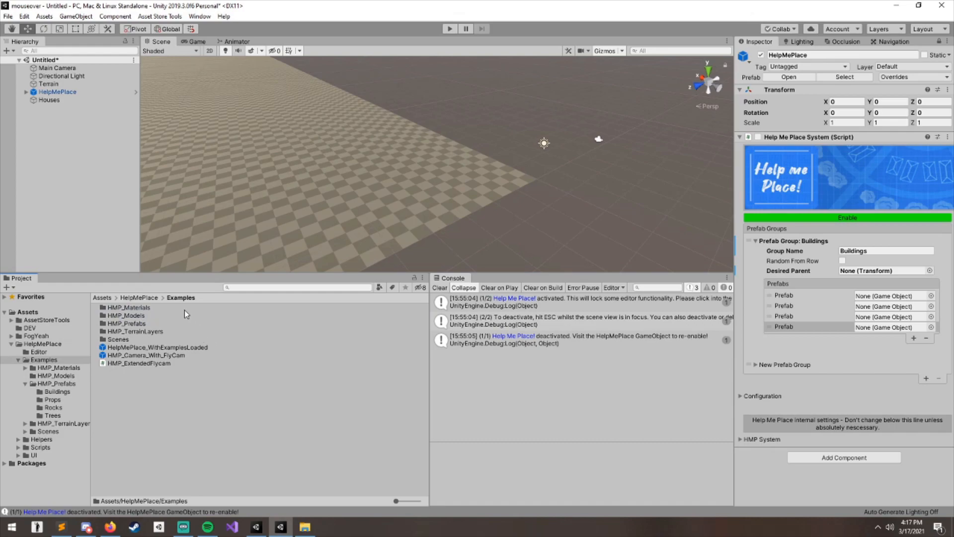
{"action": "double_click", "coordinate": [142, 324]}
{"action": "double_click", "coordinate": [124, 308]}
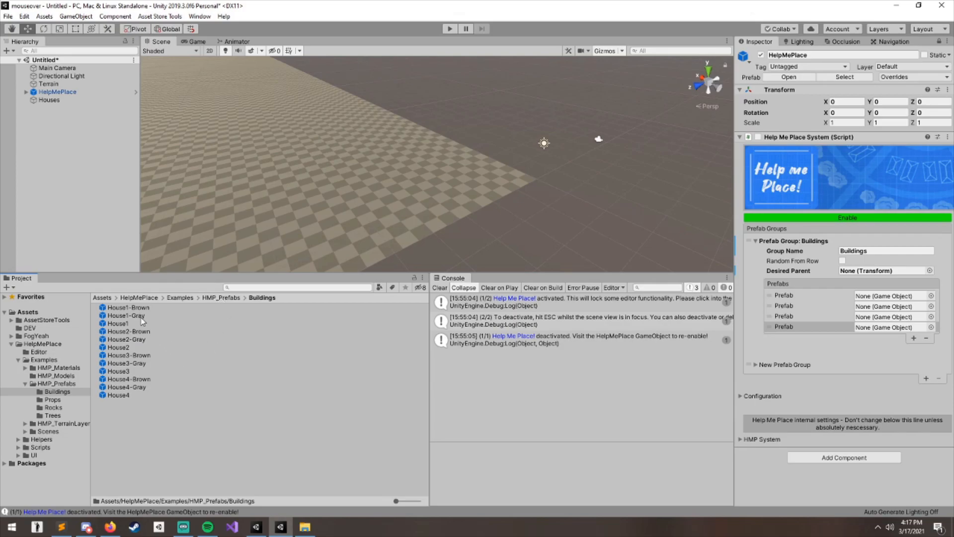
{"action": "left_click_drag", "start_coordinate": [129, 325], "coordinate": [889, 296]}
{"action": "left_click_drag", "start_coordinate": [121, 347], "coordinate": [890, 306]}
{"action": "left_click_drag", "start_coordinate": [154, 365], "coordinate": [890, 317]}
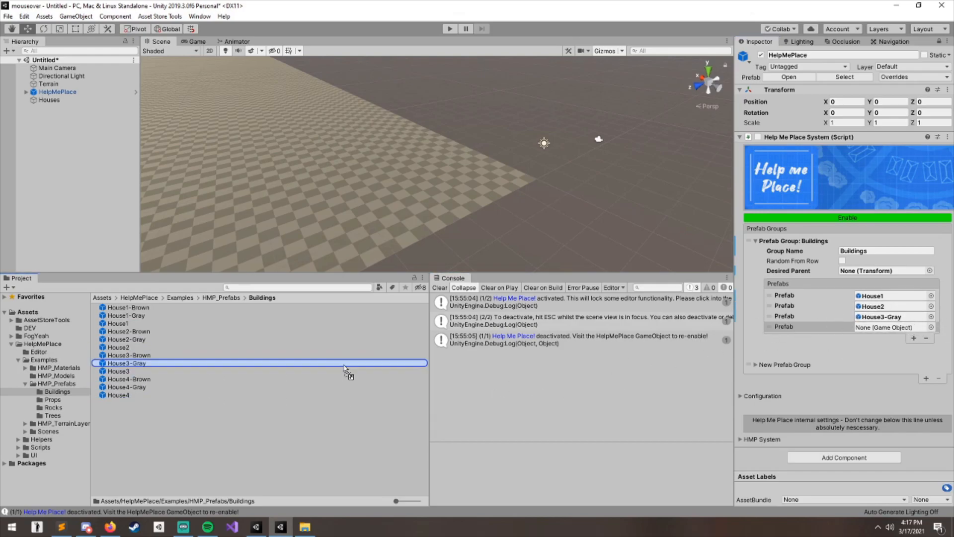
{"action": "left_click_drag", "start_coordinate": [118, 386], "coordinate": [888, 332]}
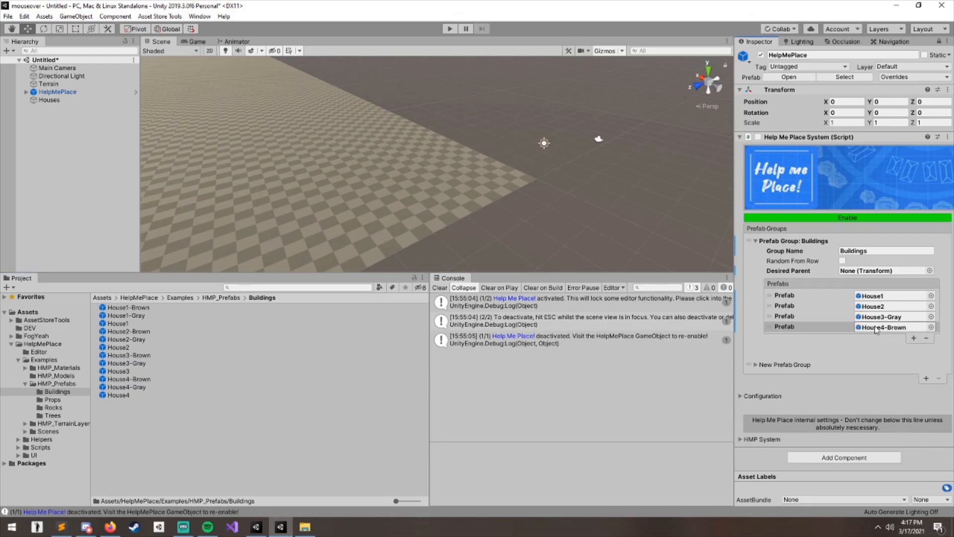
- Collapse the Buildings group and name the second prefab group Trees
{"action": "left_click", "coordinate": [777, 243]}
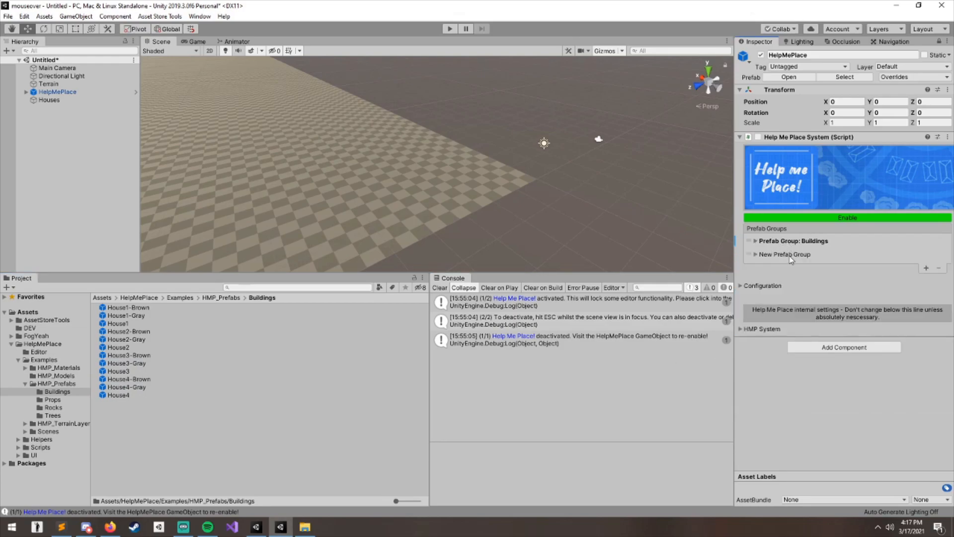
{"action": "left_click", "coordinate": [790, 254]}
{"action": "left_click", "coordinate": [895, 265]}
{"action": "type", "text": "Trees"}
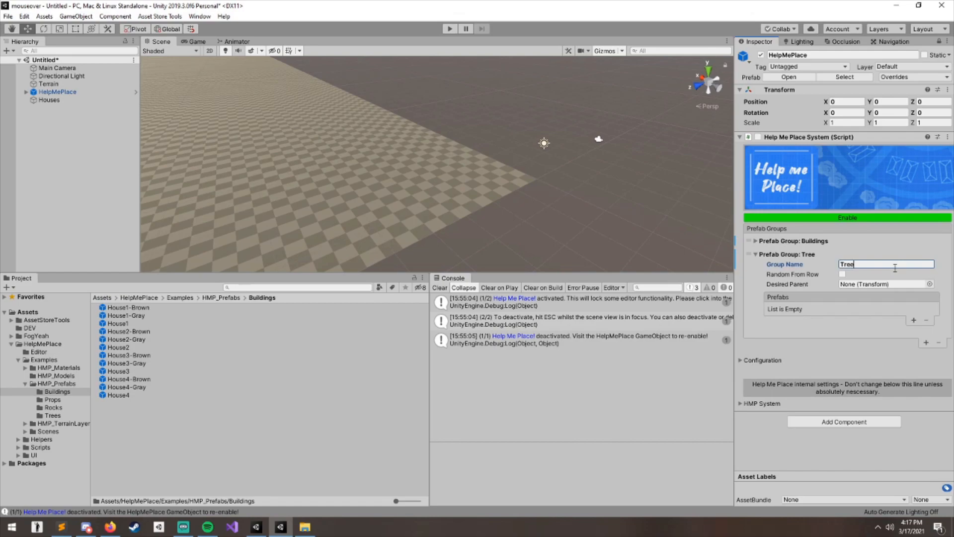
- Add two prefab slots to the Trees group and assign blendertree1 and blendertree2 from the Trees prefab folder
{"action": "left_click", "coordinate": [224, 297]}
{"action": "double_click", "coordinate": [119, 332]}
{"action": "left_click_drag", "start_coordinate": [139, 310], "coordinate": [867, 304]}
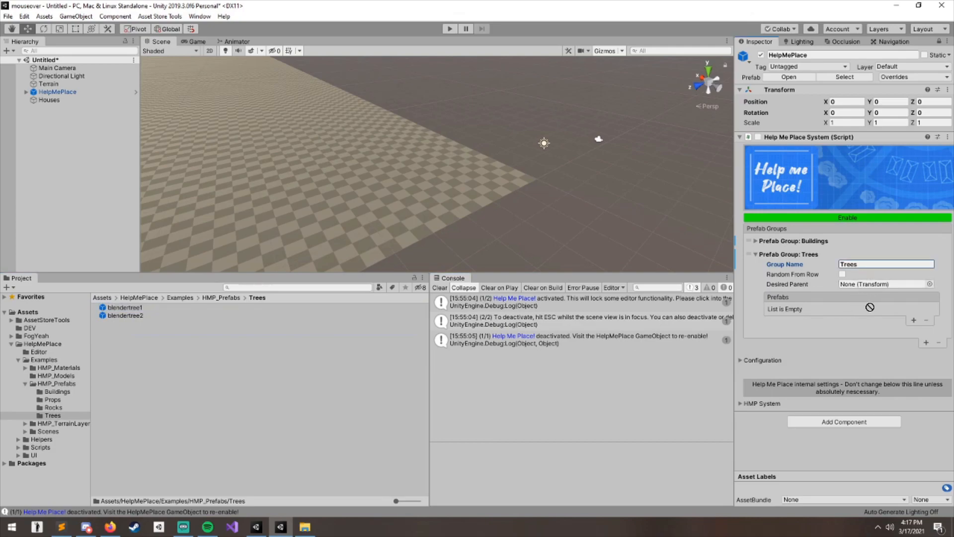
{"action": "left_click", "coordinate": [913, 320]}
{"action": "left_click", "coordinate": [913, 321]}
{"action": "left_click_drag", "start_coordinate": [127, 309], "coordinate": [887, 310]}
{"action": "left_click", "coordinate": [130, 316]}
{"action": "left_click_drag", "start_coordinate": [133, 321], "coordinate": [887, 319]}
- Turn on Random From Row for the Trees group
{"action": "left_click", "coordinate": [843, 275]}
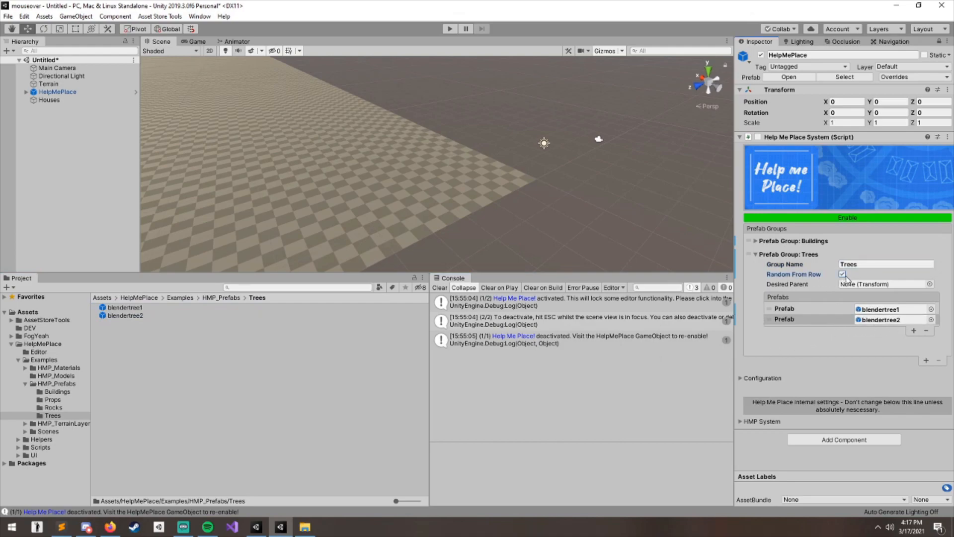
{"action": "left_click", "coordinate": [798, 254]}
{"action": "left_click", "coordinate": [795, 241]}
{"action": "left_click", "coordinate": [785, 364]}
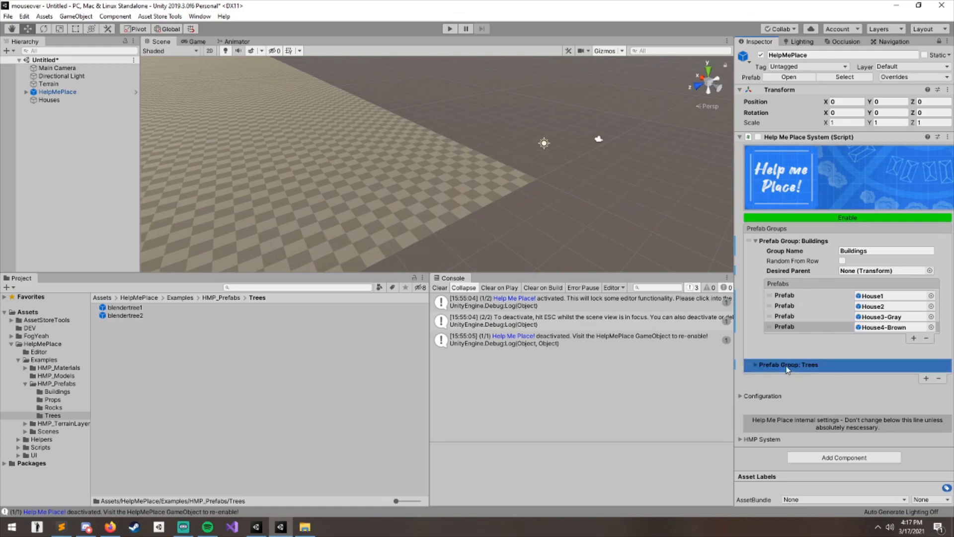
{"action": "left_click", "coordinate": [778, 368]}
- Enable the Help Me Place system on the HelpMePlace object
{"action": "left_click", "coordinate": [853, 218]}
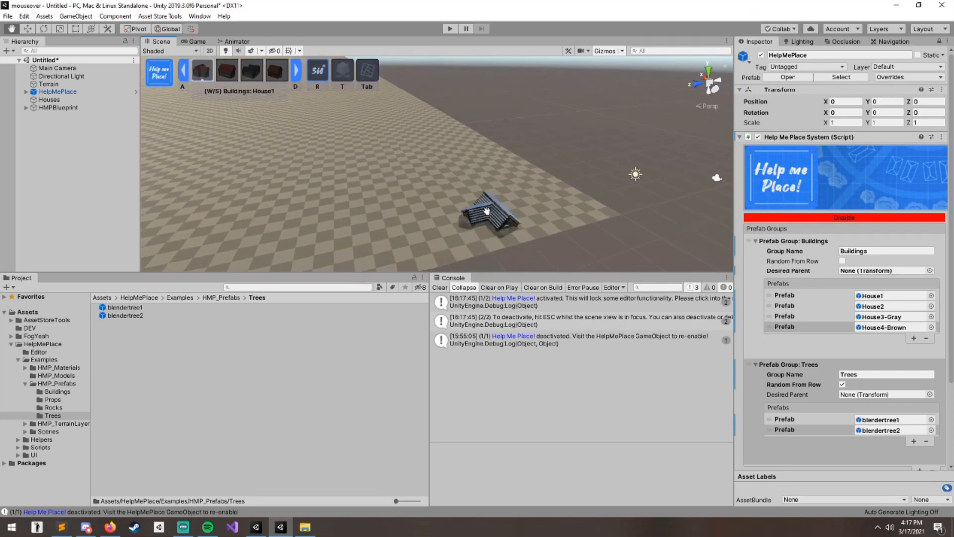
{"action": "mouse_move", "coordinate": [749, 243]}
{"action": "left_mouse_down"}
{"action": "mouse_move", "coordinate": [747, 351]}
{"action": "mouse_move", "coordinate": [748, 245]}
{"action": "left_mouse_up"}
{"action": "left_click_drag", "start_coordinate": [749, 370], "coordinate": [773, 398]}
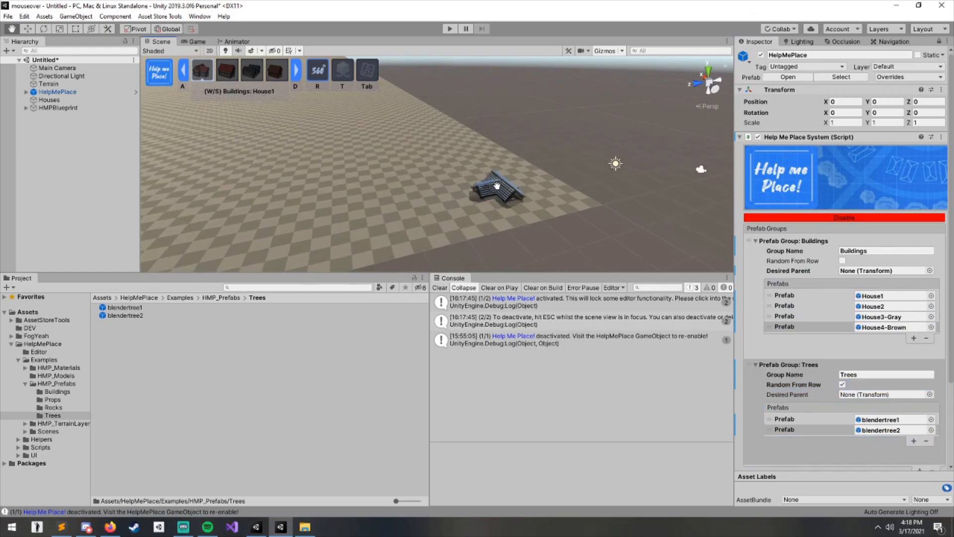
- Examine the house placement preview in the scene from different distances and angles
{"action": "scroll", "coordinate": [502, 203], "scroll_direction": "up", "scroll_amount": 2}
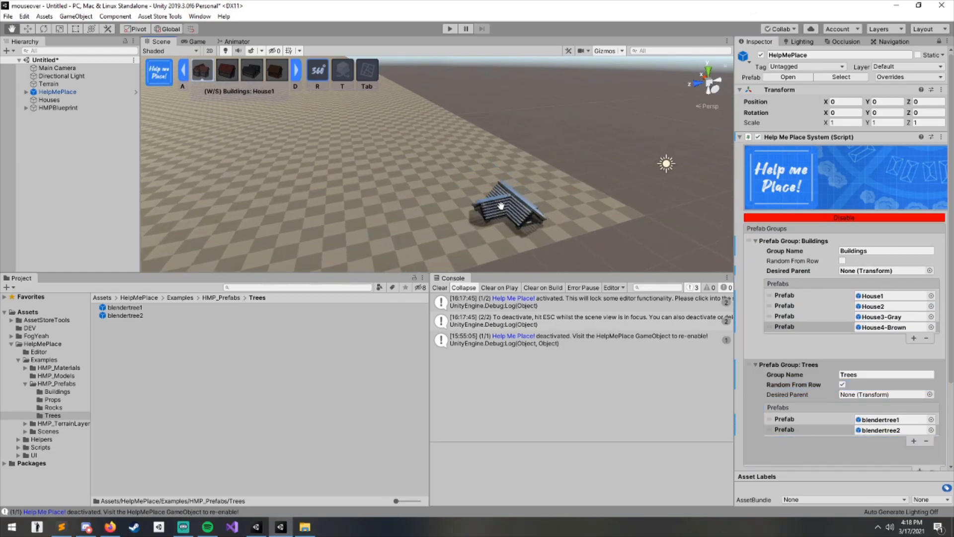
{"action": "scroll", "coordinate": [503, 208], "scroll_direction": "up", "scroll_amount": 4}
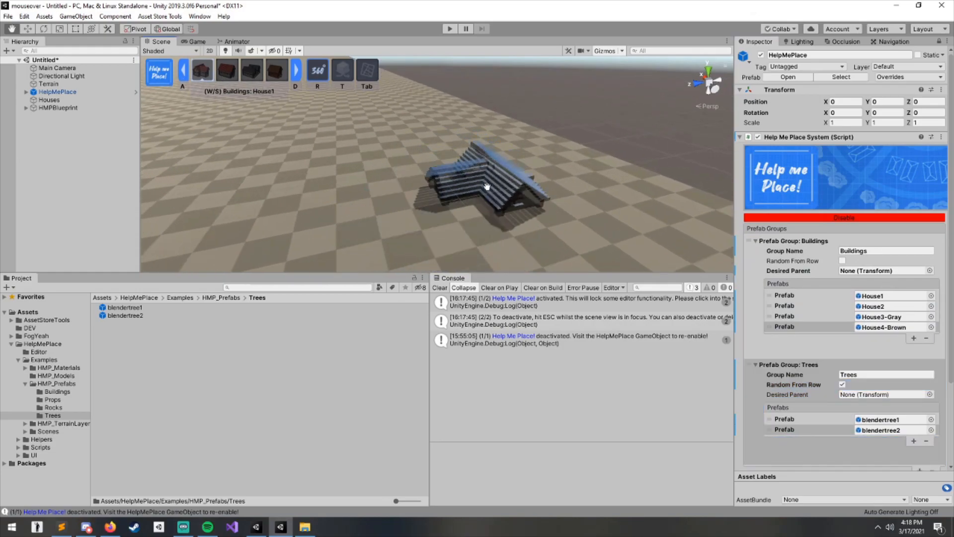
{"action": "right_click_drag", "start_coordinate": [480, 192], "coordinate": [539, 184]}
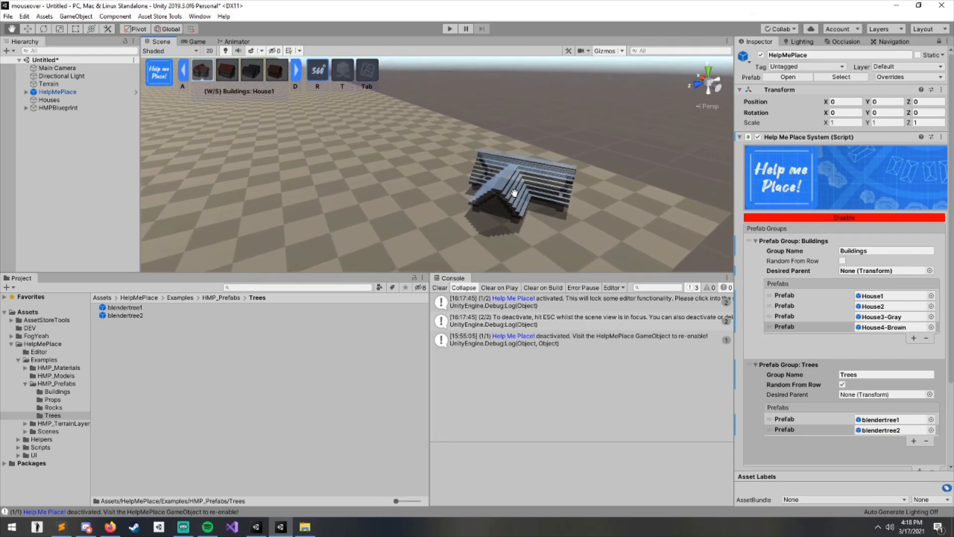
{"action": "middle_click_drag", "start_coordinate": [511, 191], "coordinate": [453, 104]}
{"action": "scroll", "coordinate": [454, 104], "scroll_direction": "up", "scroll_amount": 6}
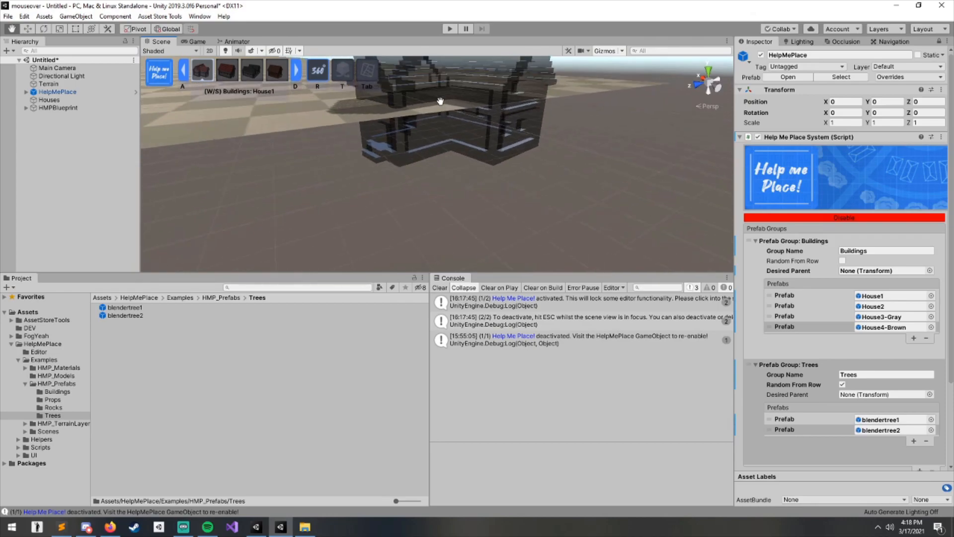
{"action": "scroll", "coordinate": [439, 97], "scroll_direction": "down", "scroll_amount": 5}
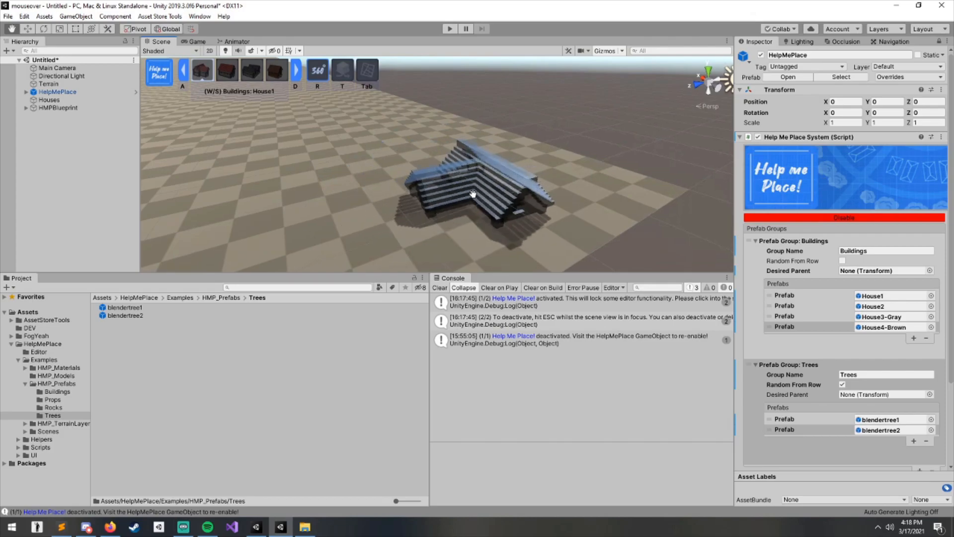
{"action": "scroll", "coordinate": [797, 242], "scroll_direction": "down", "scroll_amount": 4}
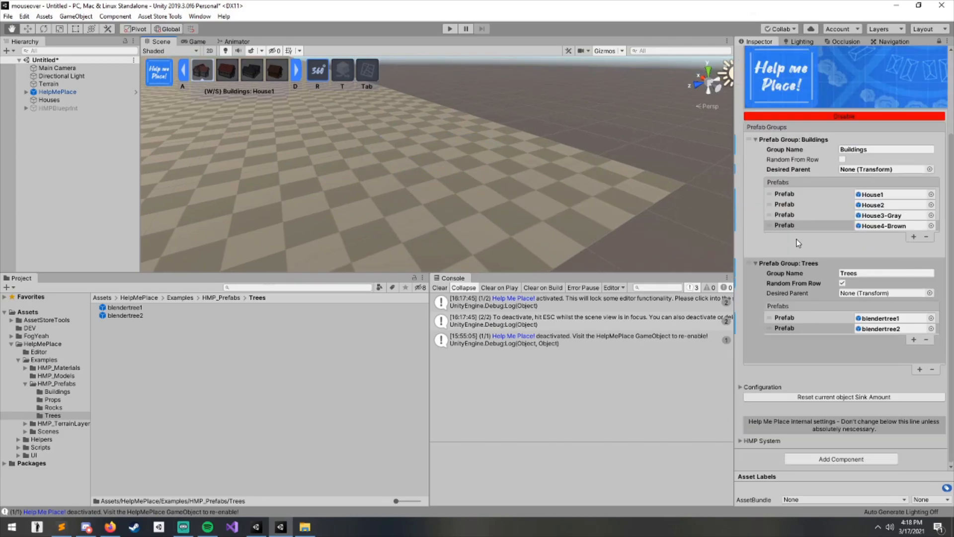
- Expand the component's Configuration section to review its rotation, preview and sinking settings
{"action": "left_click", "coordinate": [769, 387]}
{"action": "left_click", "coordinate": [771, 387]}
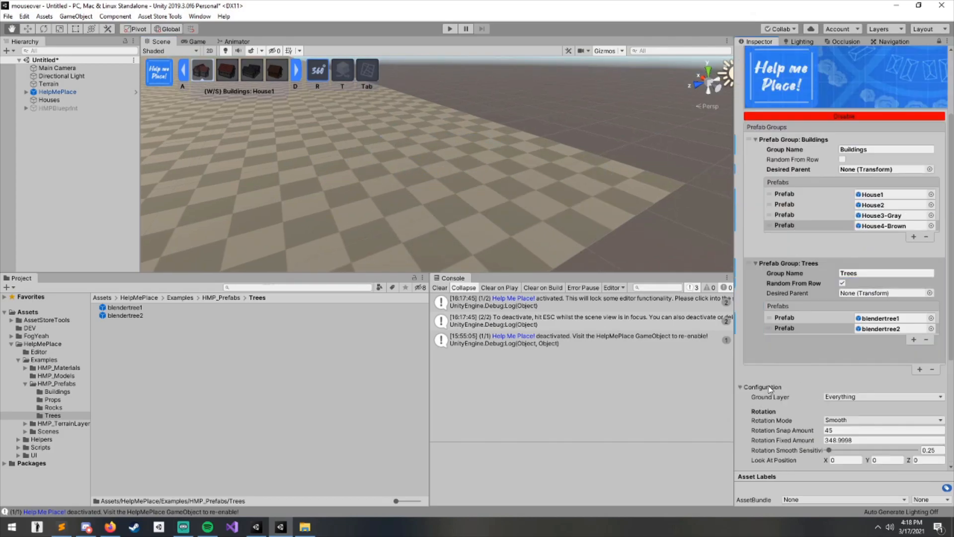
{"action": "scroll", "coordinate": [790, 217], "scroll_direction": "down", "scroll_amount": 7}
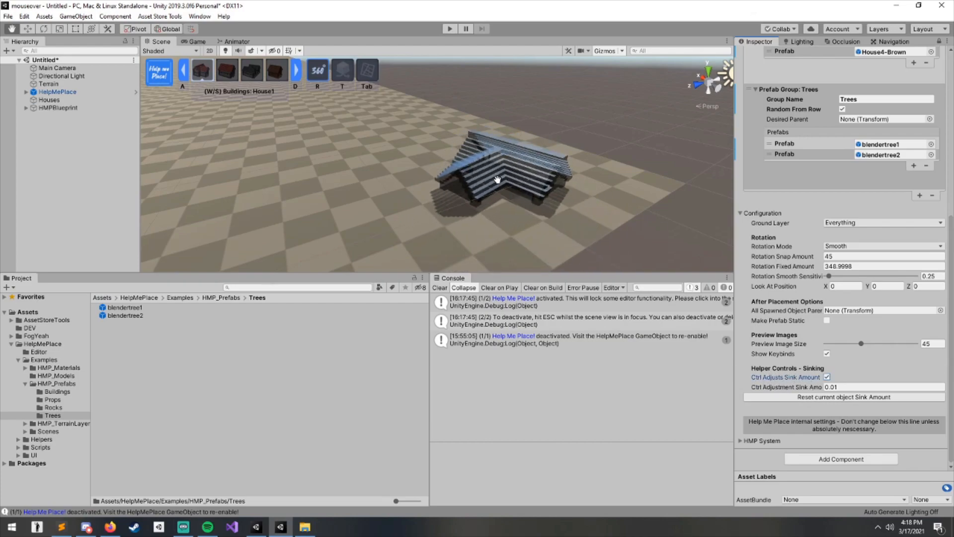
- Turn off Ctrl Adjusts Sink Amount and rotate the house placement preview
{"action": "key", "text": "ctrl"}
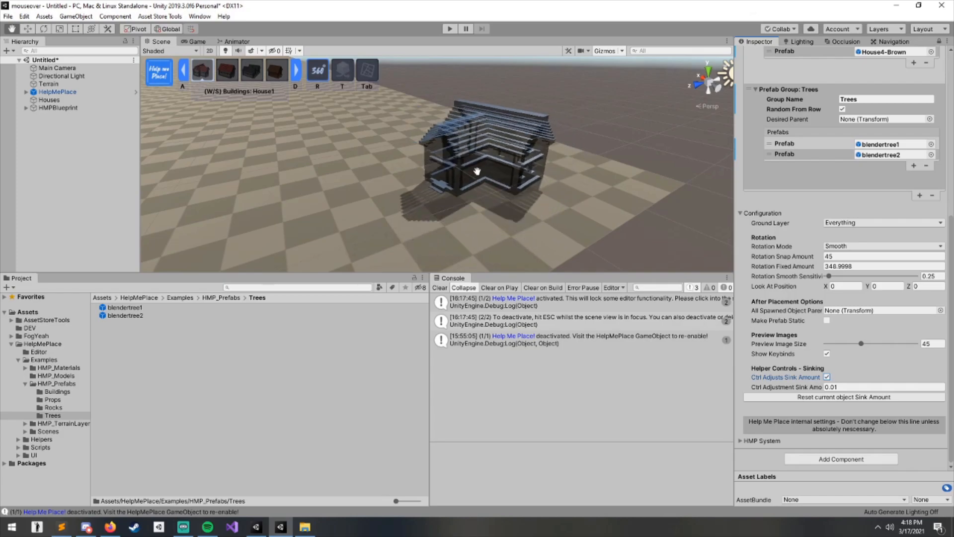
{"action": "key", "text": "space"}
{"action": "scroll", "coordinate": [409, 174], "scroll_direction": "down", "scroll_amount": 5}
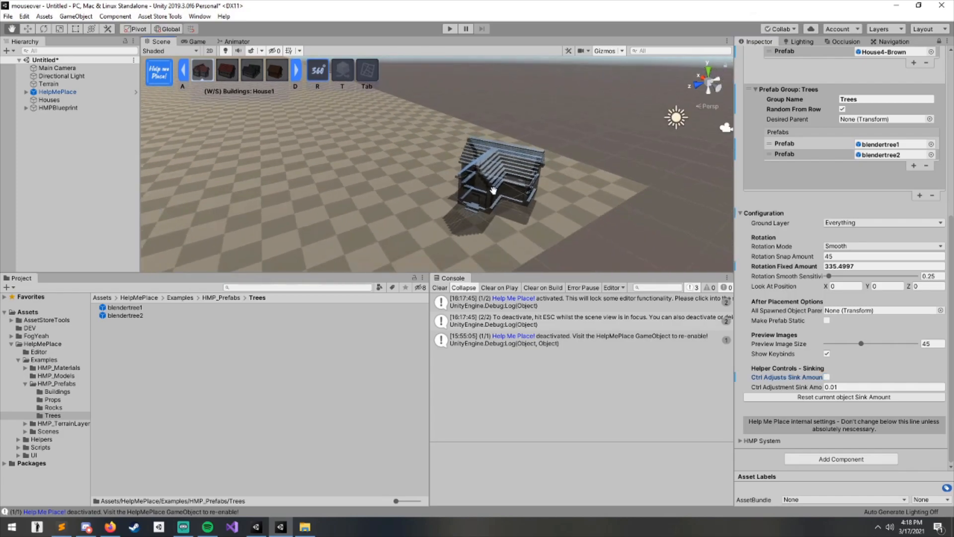
- Place two House1 buildings on the ground with different rotations
{"action": "left_click", "coordinate": [497, 184]}
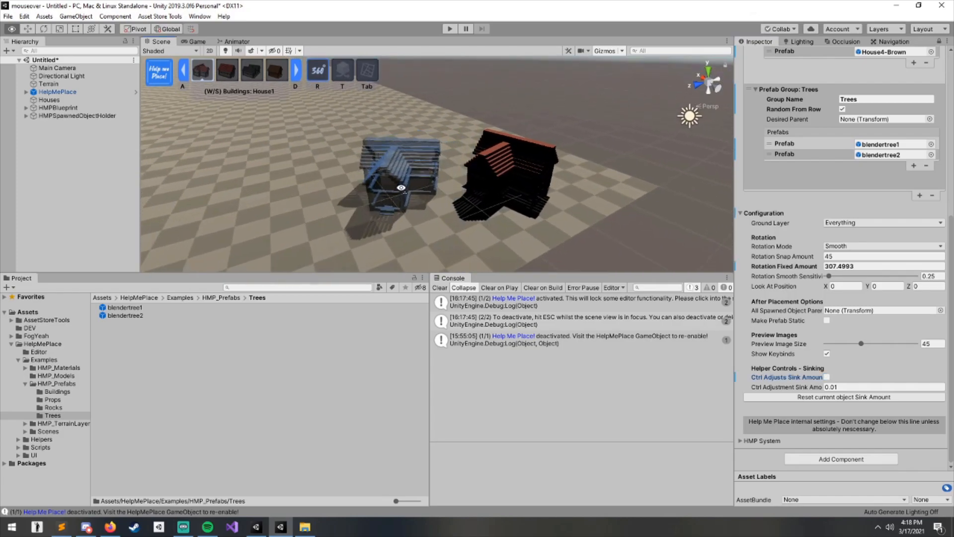
{"action": "left_click", "coordinate": [360, 183]}
{"action": "middle_click_drag", "start_coordinate": [448, 139], "coordinate": [497, 106]}
{"action": "right_click_drag", "start_coordinate": [497, 106], "coordinate": [540, 67]}
{"action": "middle_click_drag", "start_coordinate": [517, 159], "coordinate": [598, 132]}
{"action": "right_click_drag", "start_coordinate": [598, 132], "coordinate": [604, 194]}
{"action": "middle_click_drag", "start_coordinate": [527, 192], "coordinate": [573, 142]}
- Switch the building preview to House2 and rotate it
{"action": "key", "text": "d"}
{"action": "middle_click_drag", "start_coordinate": [356, 155], "coordinate": [426, 144]}
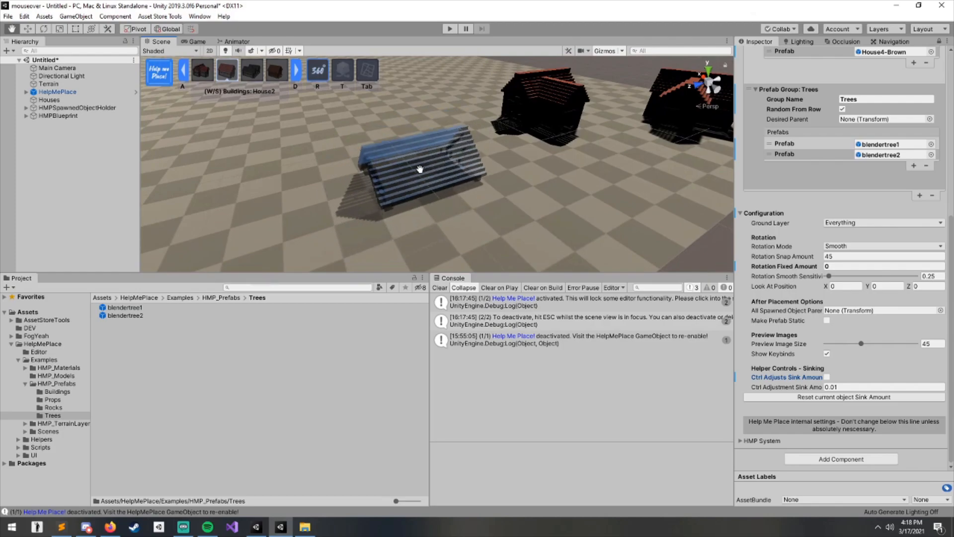
{"action": "right_click_drag", "start_coordinate": [417, 184], "coordinate": [449, 155]}
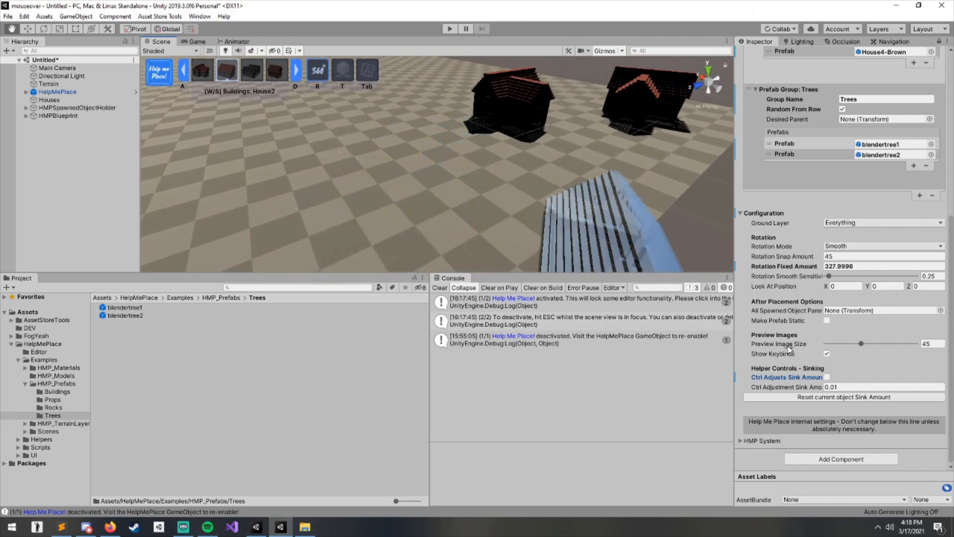
- Turn Ctrl Adjusts Sink Amount back on and enlarge the Scene view
{"action": "left_click", "coordinate": [827, 377]}
{"action": "right_click_drag", "start_coordinate": [534, 162], "coordinate": [449, 165]}
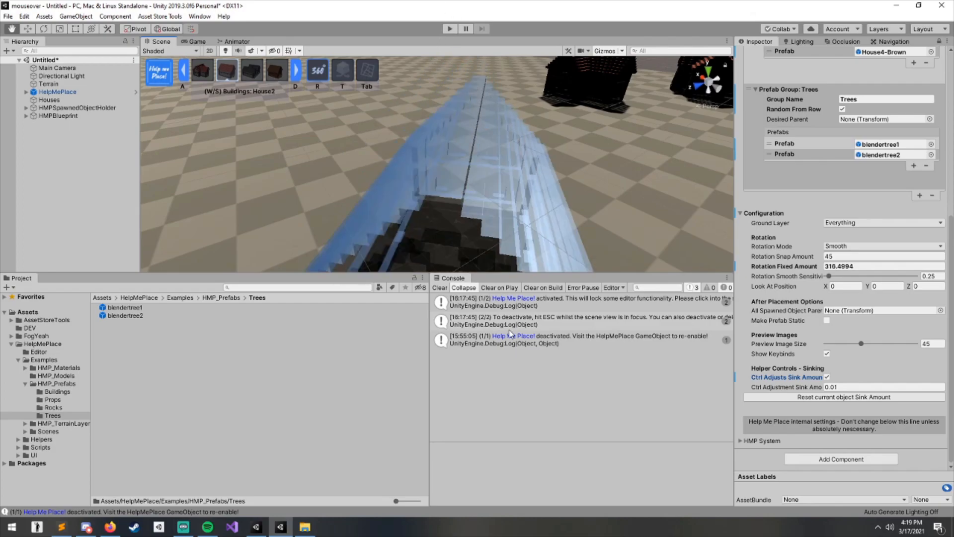
{"action": "left_click_drag", "start_coordinate": [527, 274], "coordinate": [527, 375]}
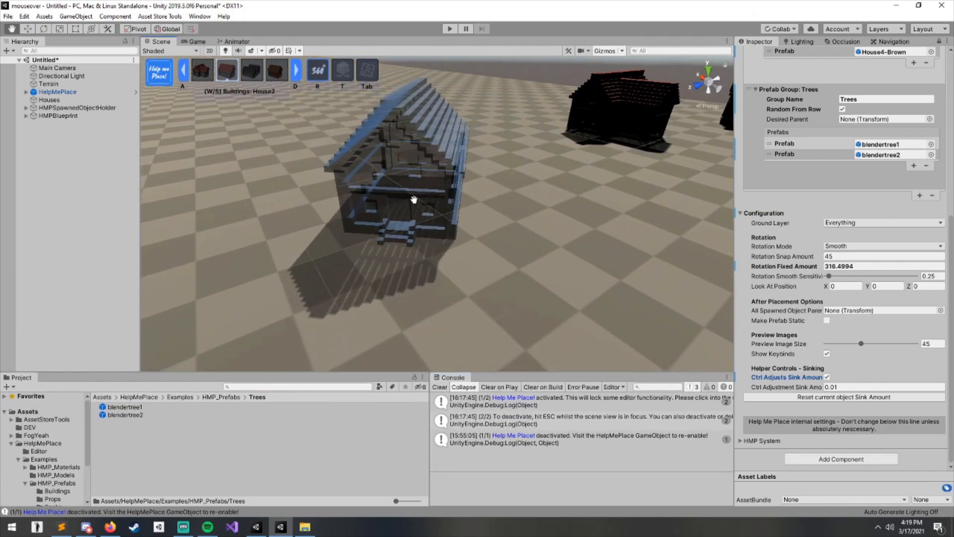
- Cycle the building preview through House3-Gray to House4-Brown
{"action": "key", "text": "d"}
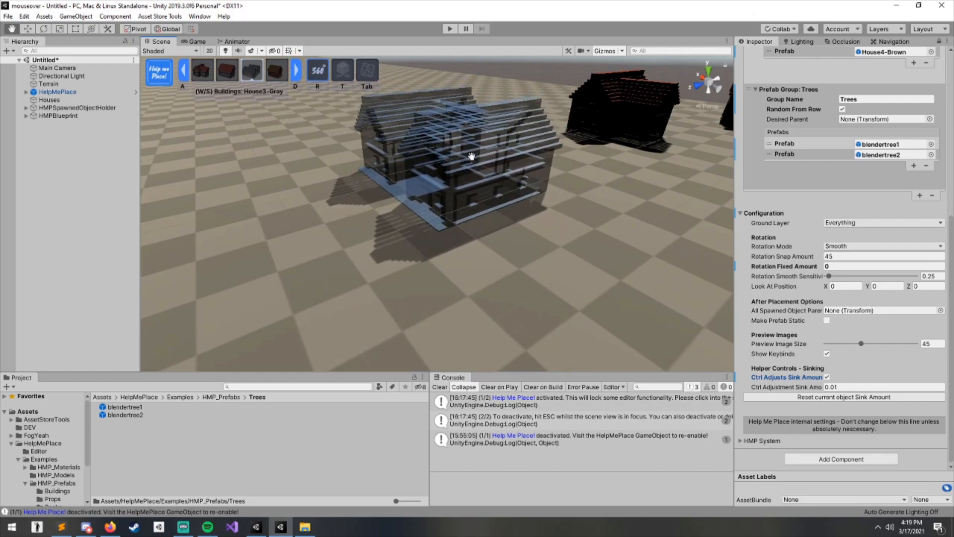
{"action": "key", "text": "w"}
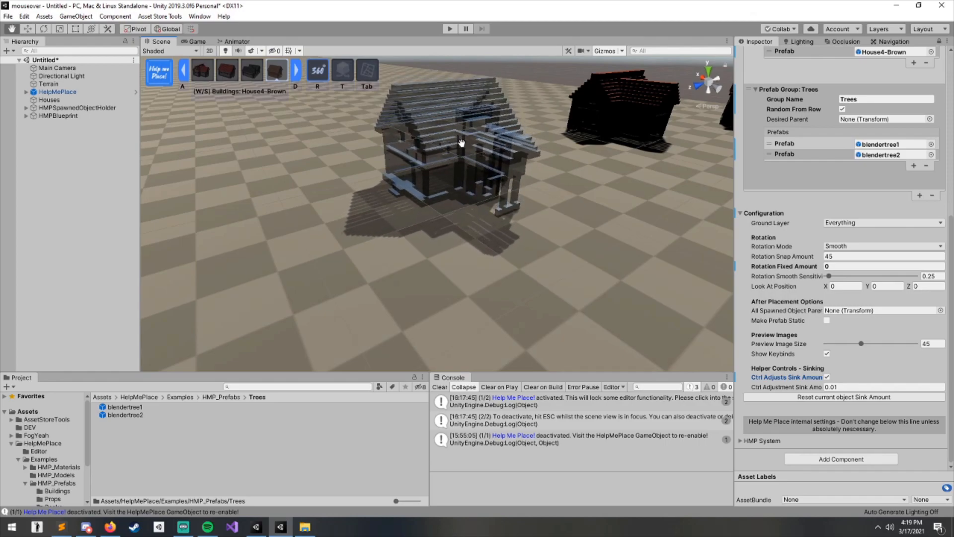
- Set the Ctrl Adjustment Sink Amount to 0.01
{"action": "scroll", "coordinate": [461, 143], "scroll_direction": "down", "scroll_amount": 5}
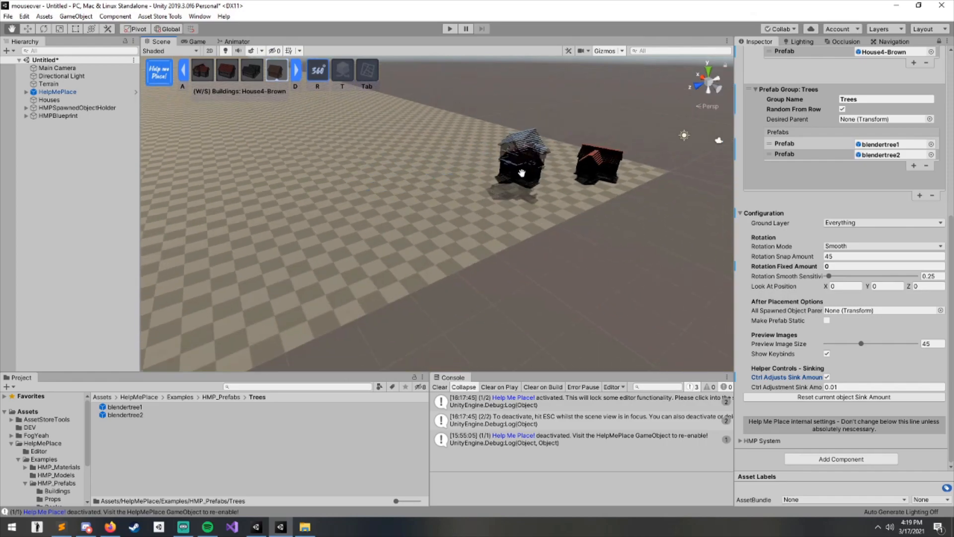
{"action": "middle_click_drag", "start_coordinate": [591, 284], "coordinate": [551, 286]}
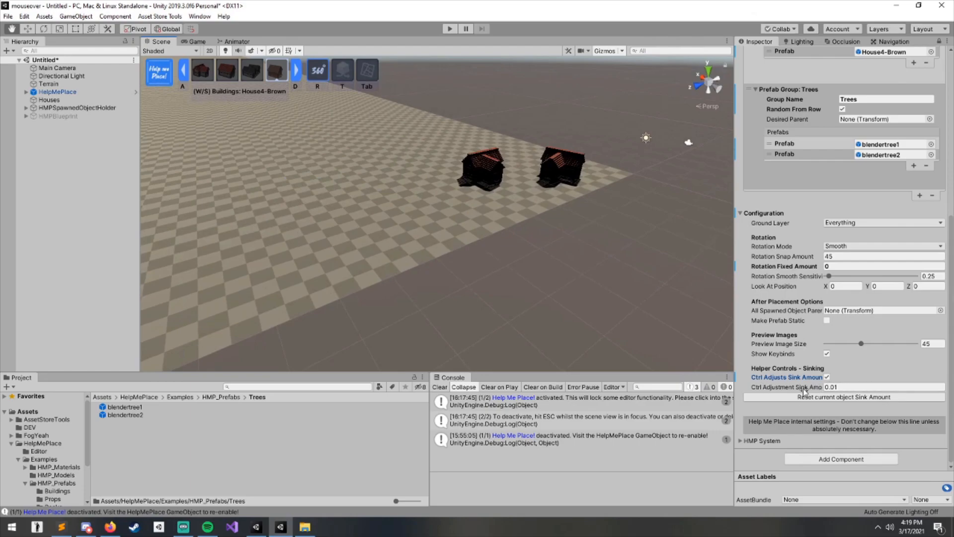
{"action": "type", "text": "1"}
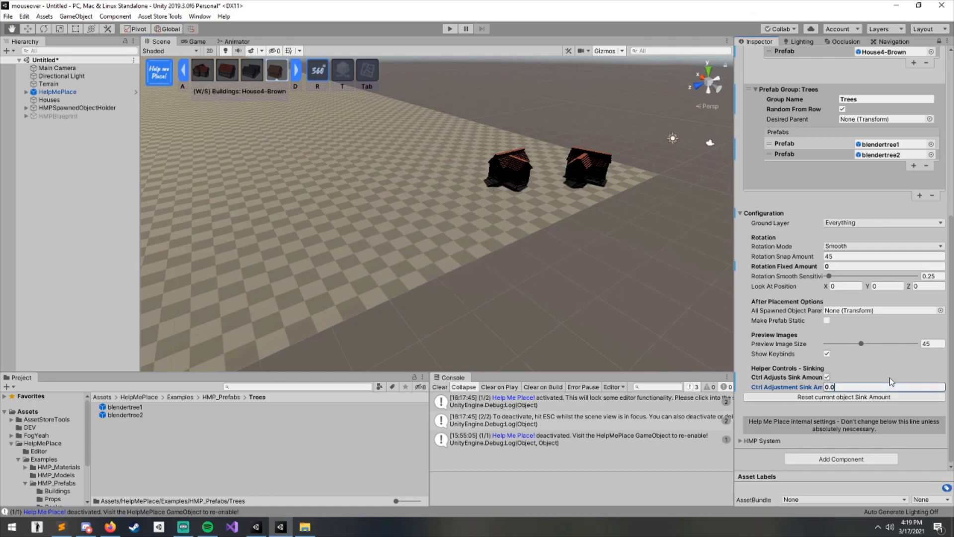
- Place several House4-Brown buildings in a cluster, rotating some of them
{"action": "scroll", "coordinate": [440, 203], "scroll_direction": "up", "scroll_amount": 5}
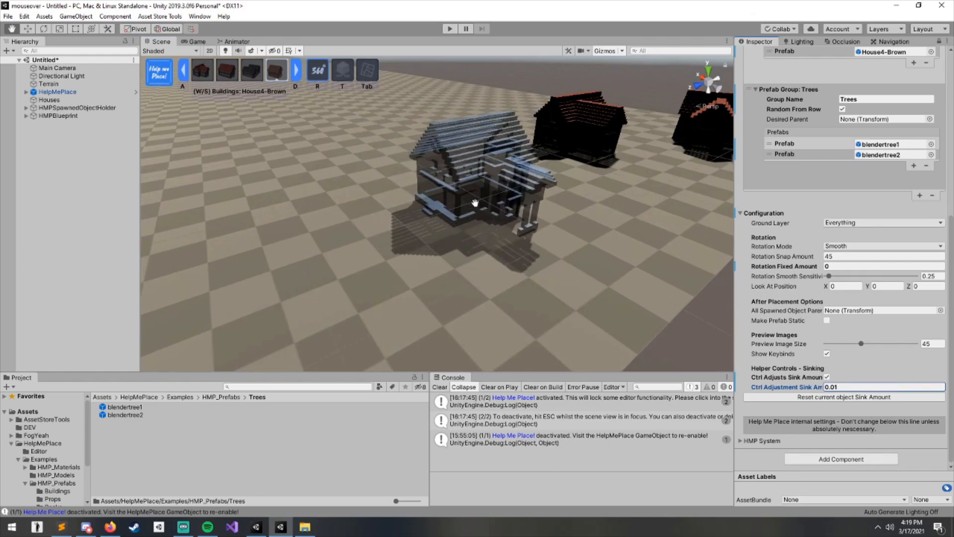
{"action": "scroll", "coordinate": [447, 213], "scroll_direction": "down", "scroll_amount": 5}
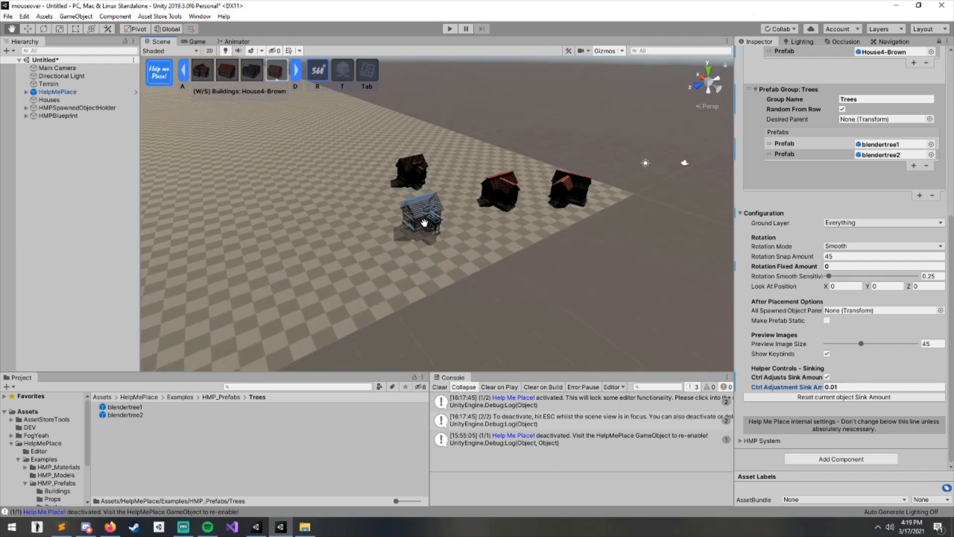
{"action": "left_click", "coordinate": [424, 223]}
{"action": "left_click", "coordinate": [352, 207]}
{"action": "left_click", "coordinate": [365, 268]}
{"action": "middle_click_drag", "start_coordinate": [412, 272], "coordinate": [582, 171]}
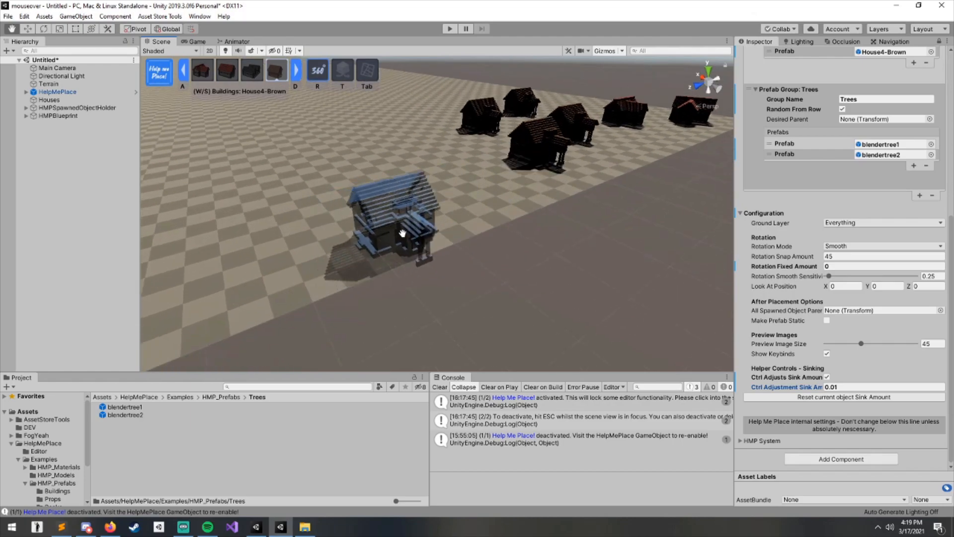
{"action": "middle_click_drag", "start_coordinate": [399, 238], "coordinate": [551, 216]}
{"action": "middle_click_drag", "start_coordinate": [343, 178], "coordinate": [370, 221]}
- Switch placement to the Trees group and try sinking and rotating the blendertree1 and blendertree2 previews
{"action": "key", "text": "s"}
{"action": "scroll", "coordinate": [413, 228], "scroll_direction": "up", "scroll_amount": 3}
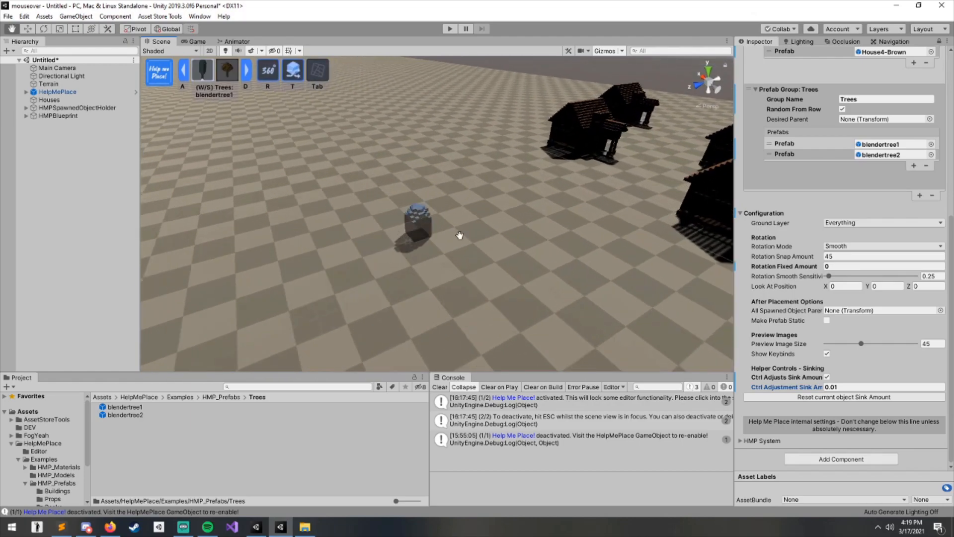
{"action": "scroll", "coordinate": [430, 232], "scroll_direction": "up", "scroll_amount": 3}
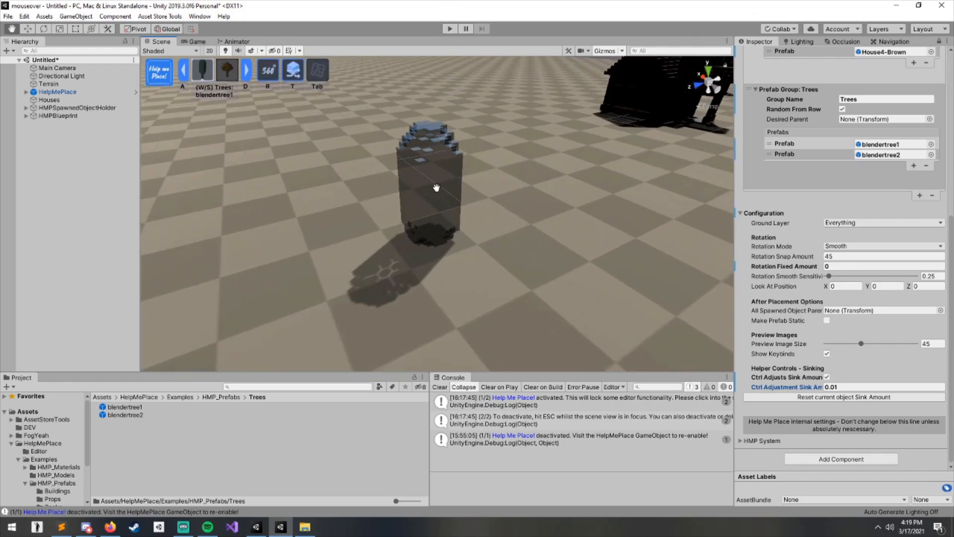
{"action": "key", "text": "ctrl"}
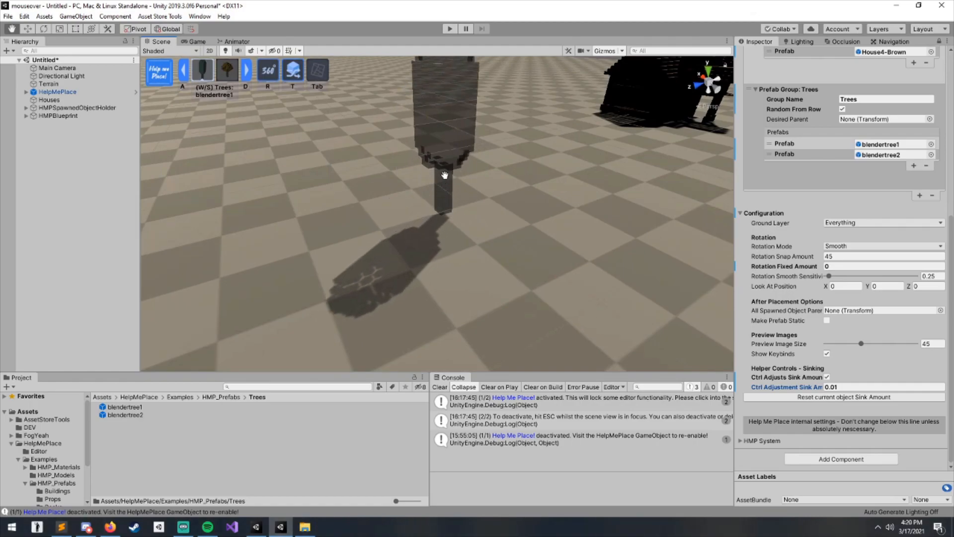
{"action": "key", "text": "d"}
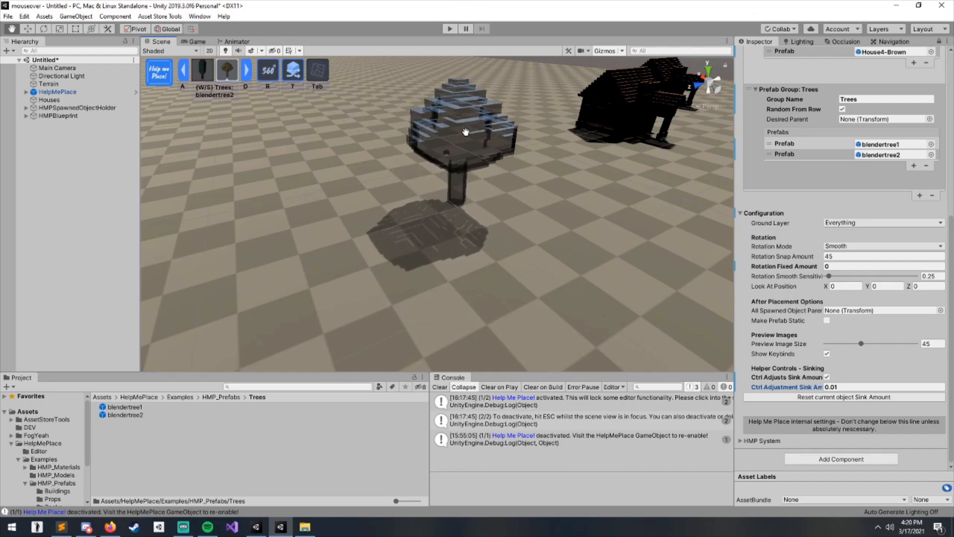
{"action": "scroll", "coordinate": [463, 131], "scroll_direction": "down", "scroll_amount": 5}
{"action": "right_click_drag", "start_coordinate": [443, 231], "coordinate": [665, 248]}
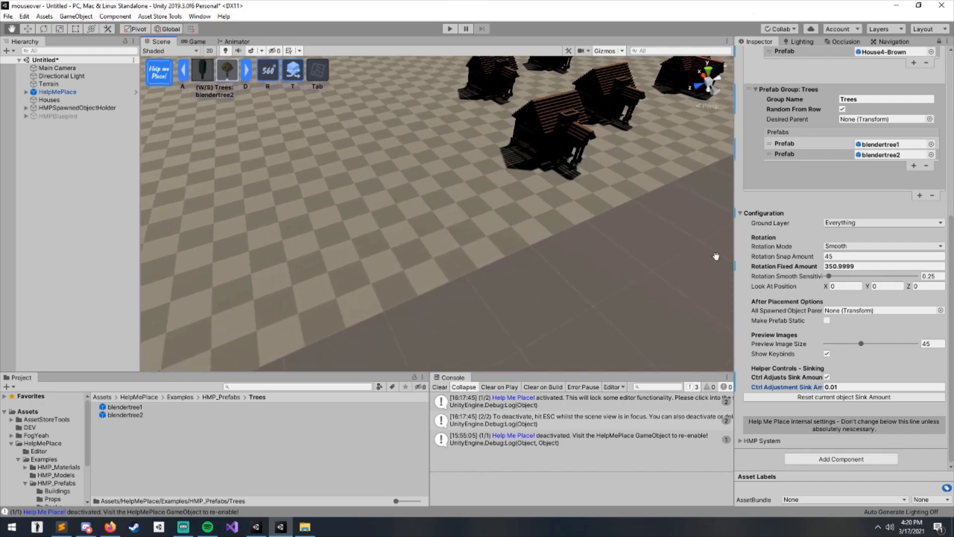
- Collapse the component's Configuration section
{"action": "scroll", "coordinate": [837, 195], "scroll_direction": "up", "scroll_amount": 10}
{"action": "scroll", "coordinate": [796, 363], "scroll_direction": "down", "scroll_amount": 3}
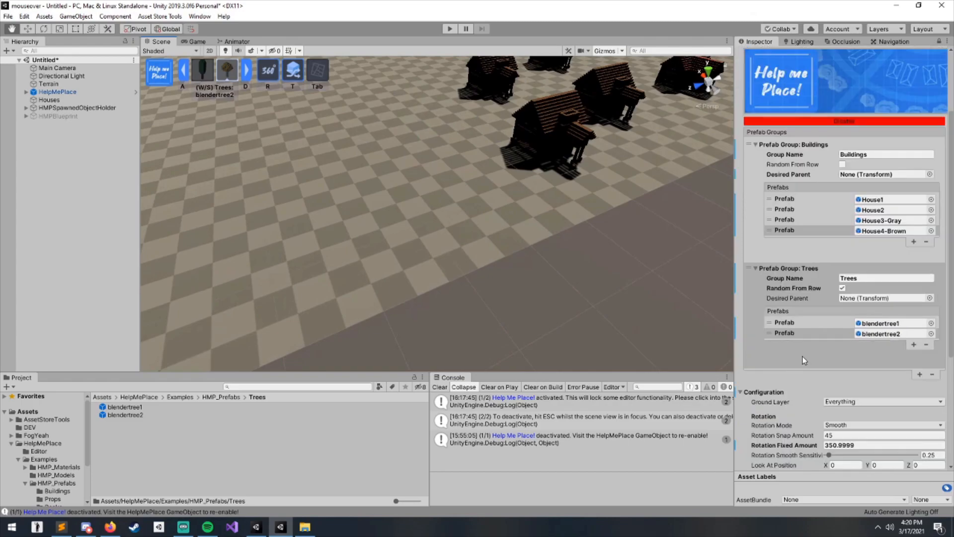
{"action": "left_click", "coordinate": [773, 392]}
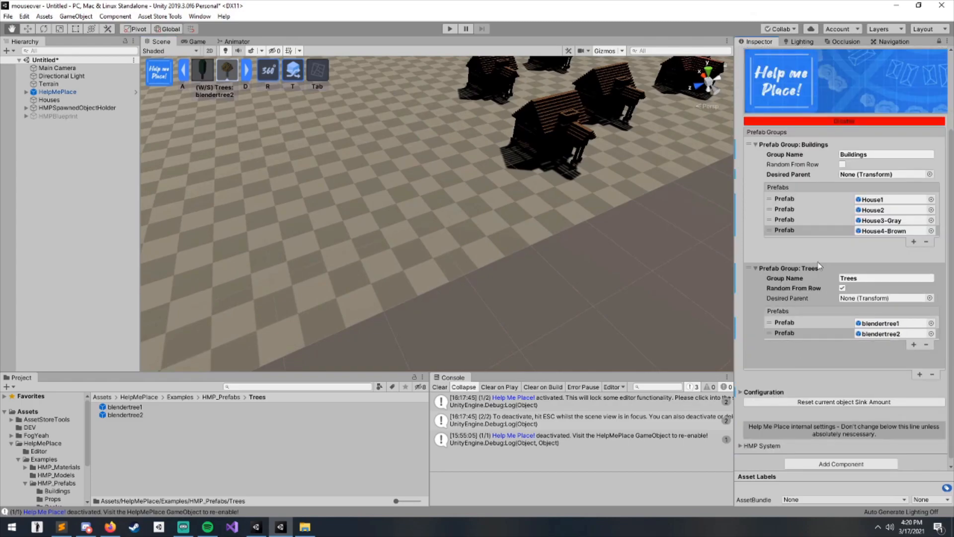
- Scatter about fifteen randomly chosen trees across the ground beside the houses
{"action": "middle_click_drag", "start_coordinate": [388, 230], "coordinate": [425, 257]}
{"action": "scroll", "coordinate": [464, 245], "scroll_direction": "down", "scroll_amount": 3}
{"action": "scroll", "coordinate": [457, 180], "scroll_direction": "up", "scroll_amount": 5}
{"action": "scroll", "coordinate": [462, 214], "scroll_direction": "down", "scroll_amount": 4}
{"action": "scroll", "coordinate": [400, 238], "scroll_direction": "down", "scroll_amount": 4}
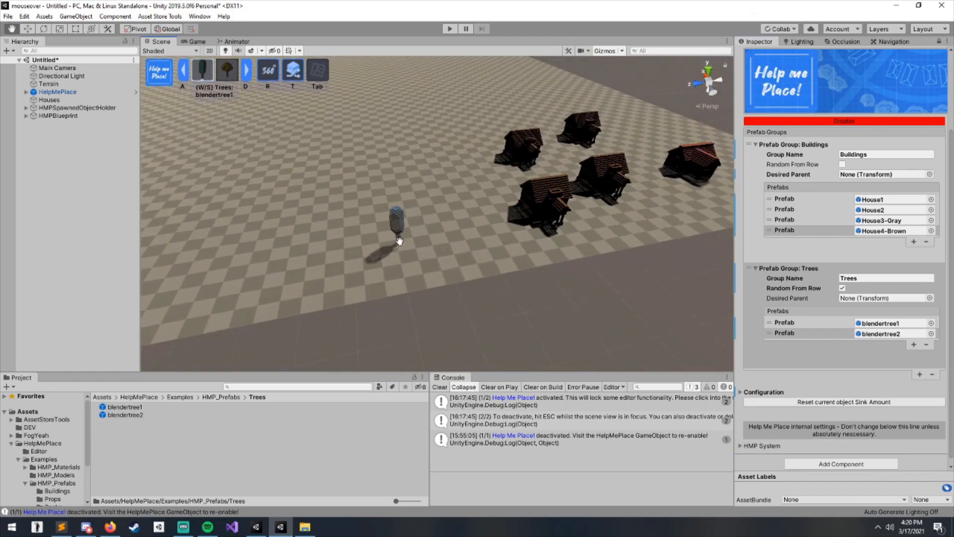
{"action": "scroll", "coordinate": [397, 224], "scroll_direction": "up", "scroll_amount": 4}
{"action": "scroll", "coordinate": [416, 236], "scroll_direction": "down", "scroll_amount": 5}
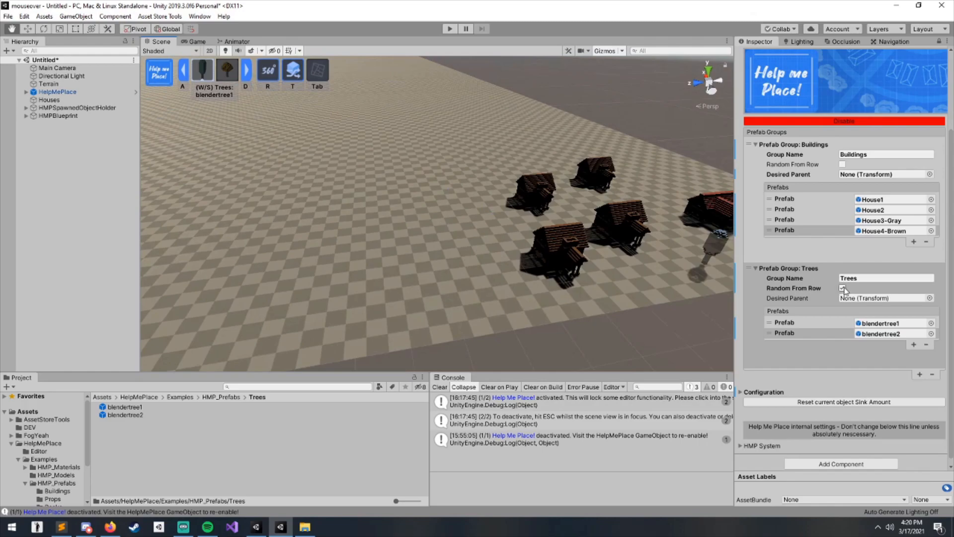
{"action": "scroll", "coordinate": [383, 238], "scroll_direction": "up", "scroll_amount": 3}
{"action": "left_click", "coordinate": [504, 196]}
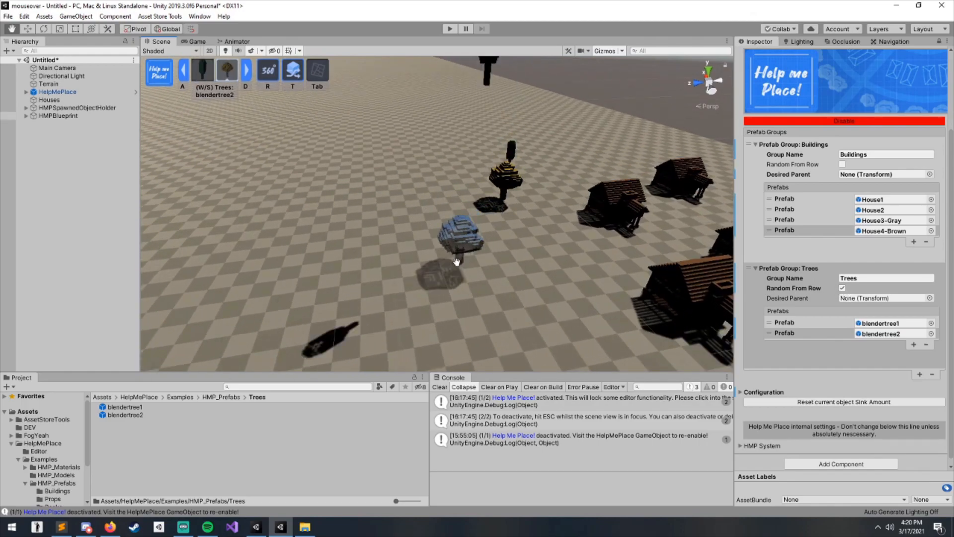
{"action": "left_click", "coordinate": [470, 252]}
{"action": "left_click", "coordinate": [381, 282]}
{"action": "left_click", "coordinate": [305, 252]}
{"action": "left_click", "coordinate": [358, 190]}
{"action": "left_click", "coordinate": [410, 162]}
{"action": "left_click", "coordinate": [445, 140]}
{"action": "left_click", "coordinate": [454, 145]}
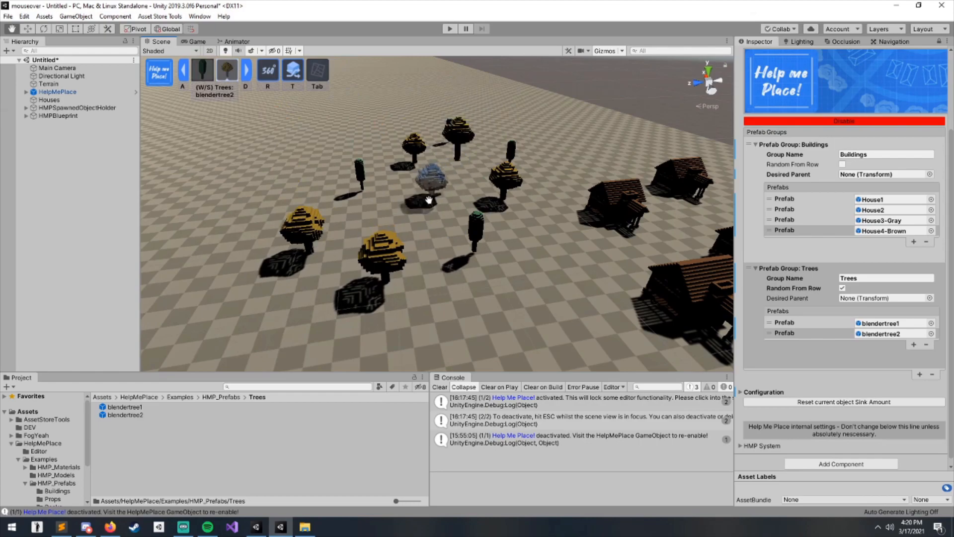
{"action": "left_click", "coordinate": [406, 211]}
{"action": "left_click", "coordinate": [365, 243]}
{"action": "left_click", "coordinate": [501, 313]}
{"action": "left_click", "coordinate": [510, 344]}
{"action": "left_click", "coordinate": [352, 344]}
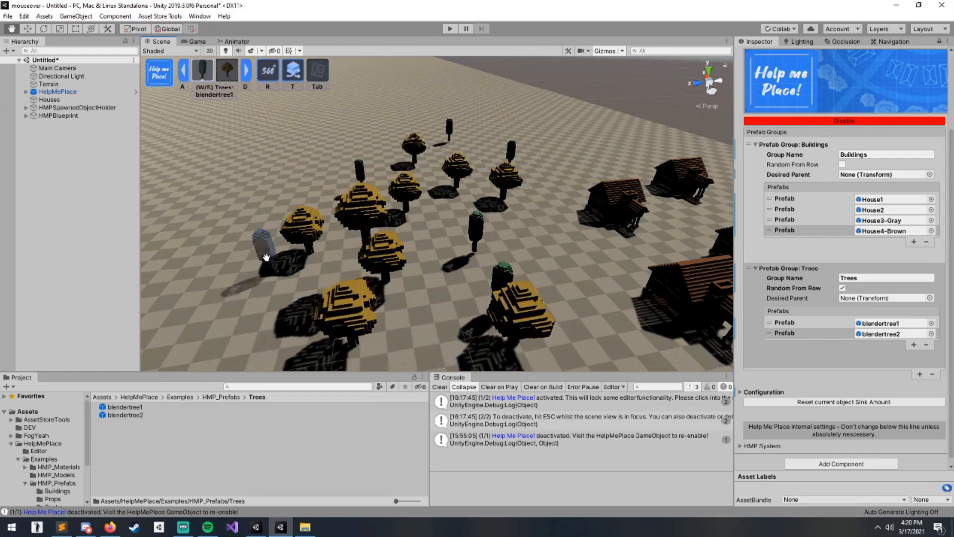
{"action": "left_click", "coordinate": [262, 193]}
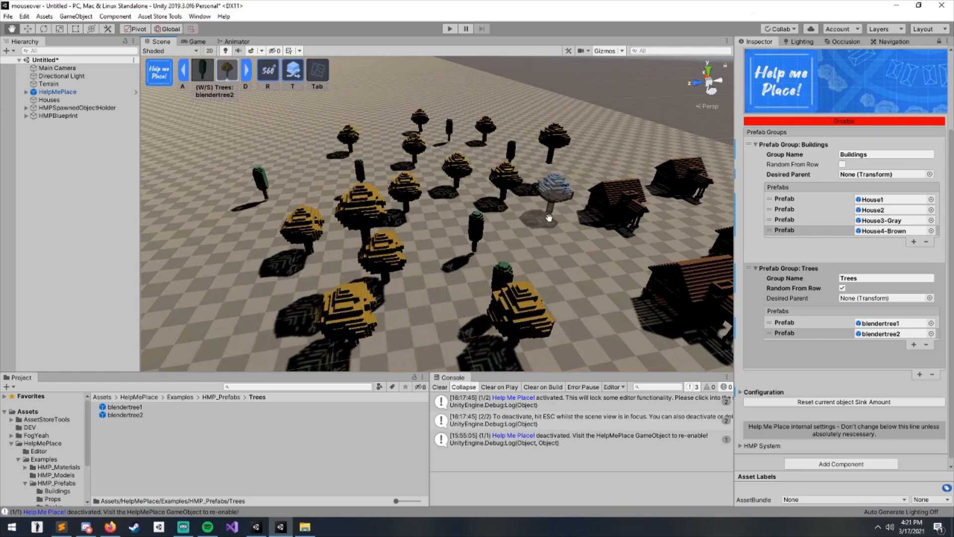
- Add more trees to extend the forest next to the houses
{"action": "left_click", "coordinate": [549, 213]}
{"action": "left_click", "coordinate": [598, 346]}
{"action": "left_click_drag", "start_coordinate": [598, 345], "coordinate": [341, 237], "text": "alt"}
{"action": "scroll", "coordinate": [341, 237], "scroll_direction": "down", "scroll_amount": 5}
{"action": "left_click_drag", "start_coordinate": [328, 193], "coordinate": [358, 222], "text": "alt"}
{"action": "scroll", "coordinate": [358, 222], "scroll_direction": "down", "scroll_amount": 4}
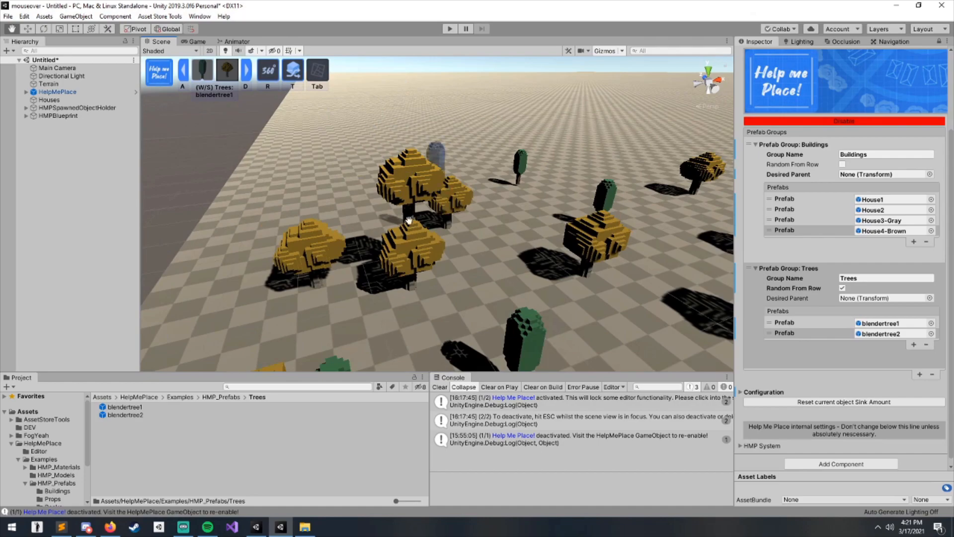
{"action": "scroll", "coordinate": [407, 215], "scroll_direction": "up", "scroll_amount": 4}
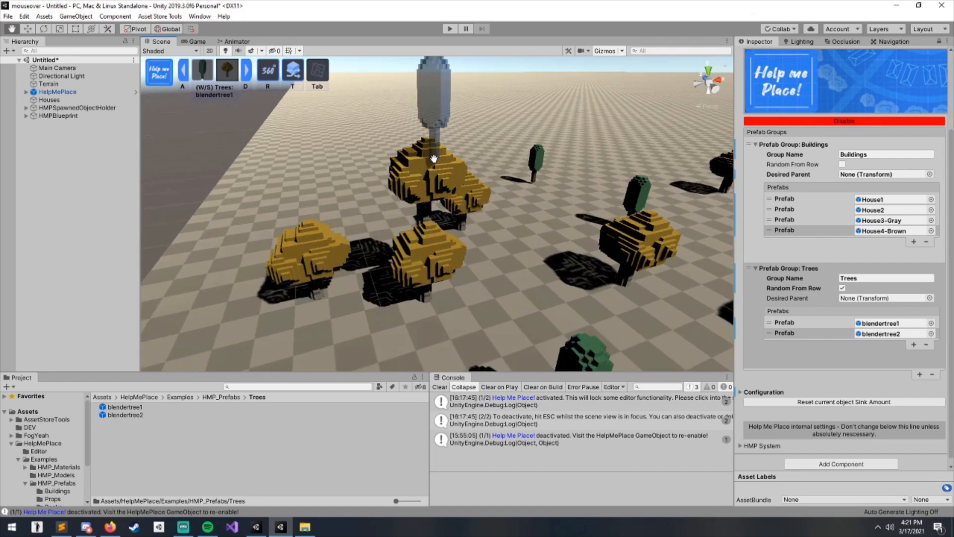
{"action": "left_click", "coordinate": [428, 143]}
{"action": "middle_click_drag", "start_coordinate": [429, 143], "coordinate": [438, 248]}
{"action": "scroll", "coordinate": [469, 199], "scroll_direction": "down", "scroll_amount": 5}
{"action": "right_click_drag", "start_coordinate": [438, 248], "coordinate": [437, 309]}
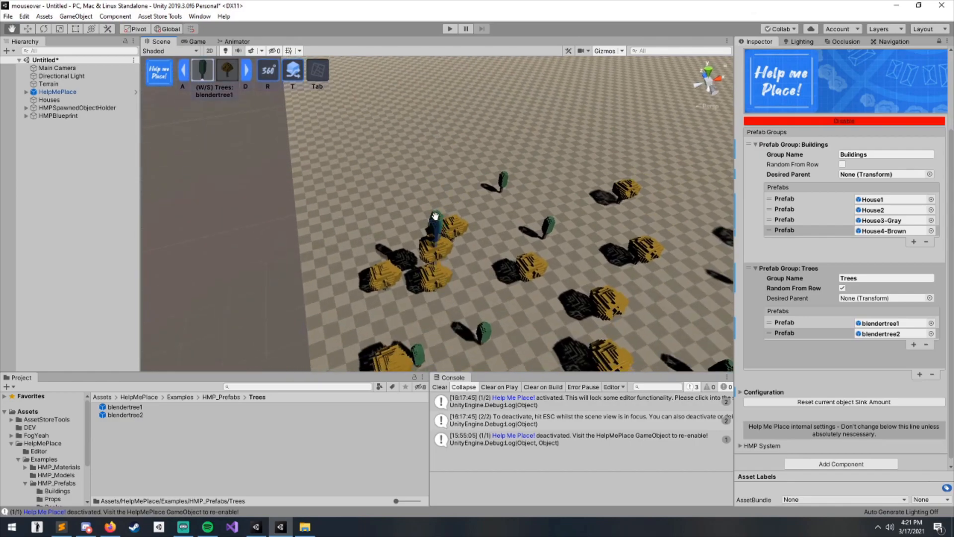
{"action": "left_click", "coordinate": [438, 215]}
{"action": "right_click_drag", "start_coordinate": [527, 230], "coordinate": [468, 239]}
{"action": "middle_click_drag", "start_coordinate": [469, 239], "coordinate": [516, 184]}
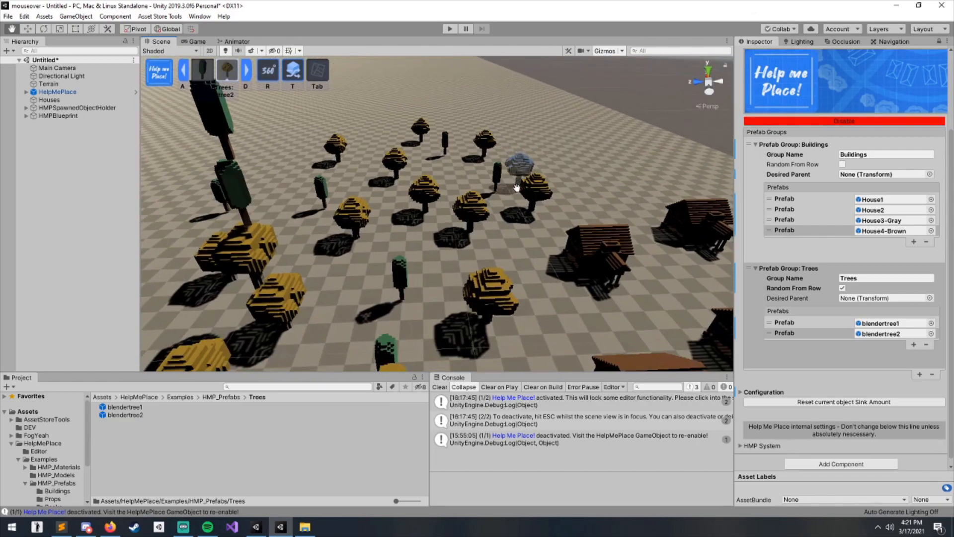
{"action": "scroll", "coordinate": [433, 196], "scroll_direction": "down", "scroll_amount": 3}
{"action": "middle_click_drag", "start_coordinate": [536, 234], "coordinate": [503, 209]}
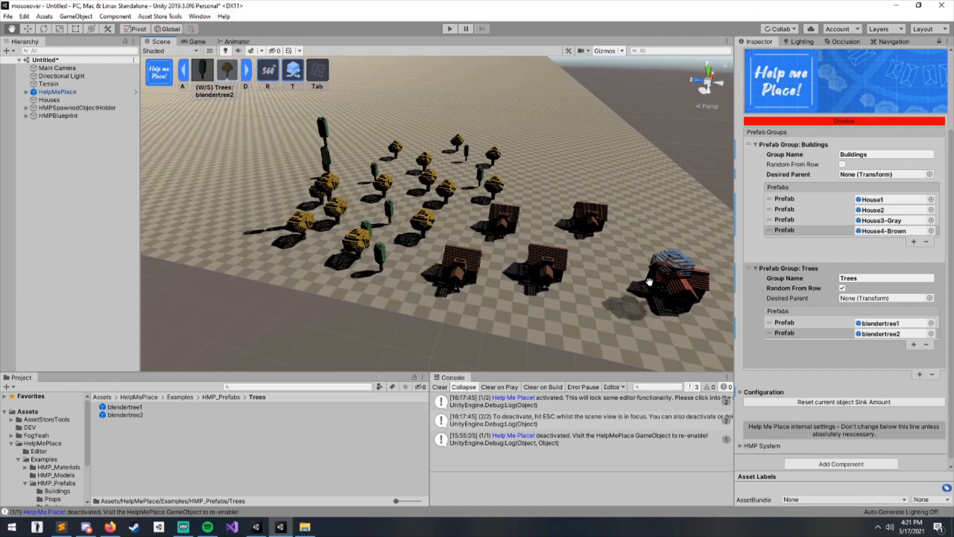
{"action": "middle_click_drag", "start_coordinate": [661, 222], "coordinate": [644, 216]}
- Disable the Help Me Place system and survey the placed houses and trees
{"action": "scroll", "coordinate": [824, 214], "scroll_direction": "up", "scroll_amount": 4}
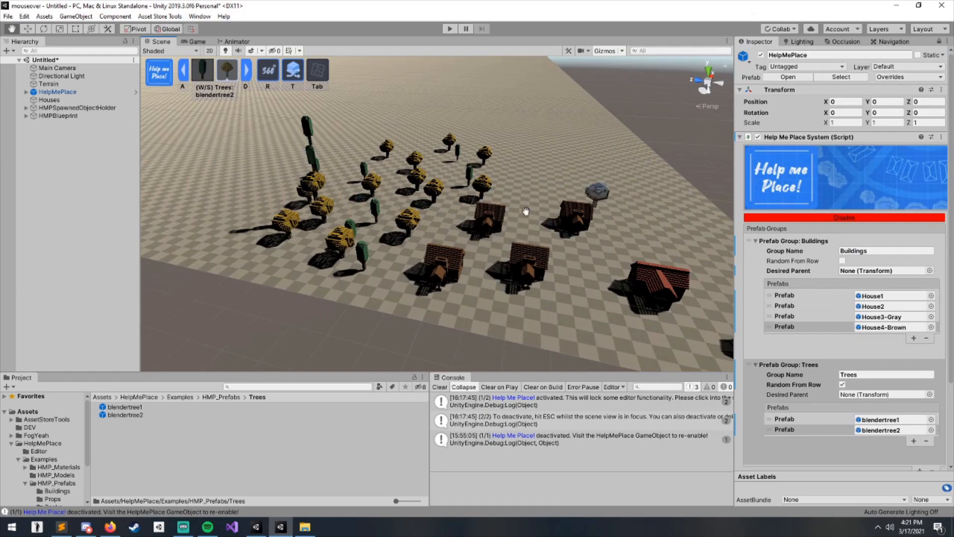
{"action": "left_click", "coordinate": [851, 218]}
{"action": "mouse_move", "coordinate": [466, 210]}
{"action": "right_mouse_down"}
{"action": "mouse_move", "coordinate": [473, 207]}
{"action": "mouse_move", "coordinate": [477, 221]}
{"action": "right_mouse_up"}
{"action": "key", "text": "w"}
{"action": "scroll", "coordinate": [497, 224], "scroll_direction": "down", "scroll_amount": 4}
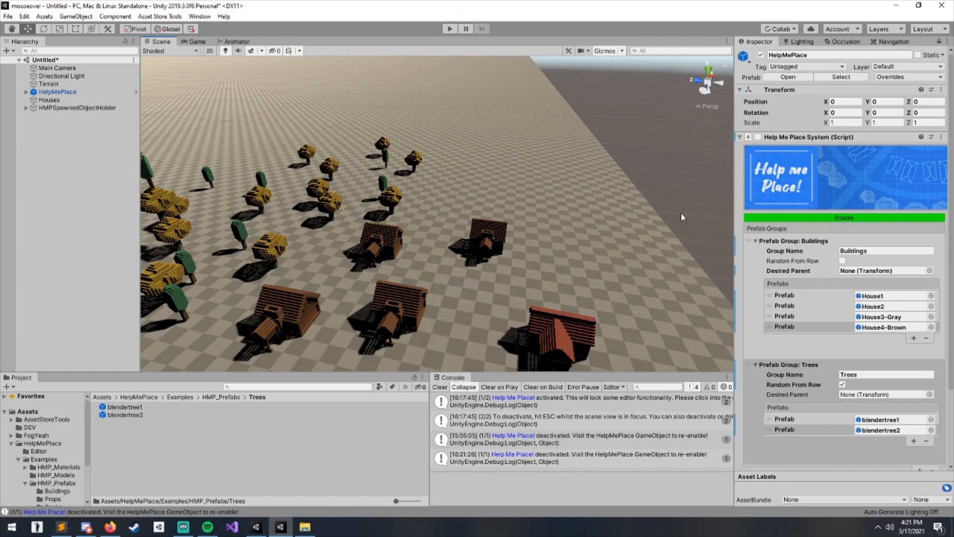
{"action": "scroll", "coordinate": [700, 215], "scroll_direction": "down", "scroll_amount": 3}
{"action": "scroll", "coordinate": [514, 217], "scroll_direction": "down", "scroll_amount": 2}
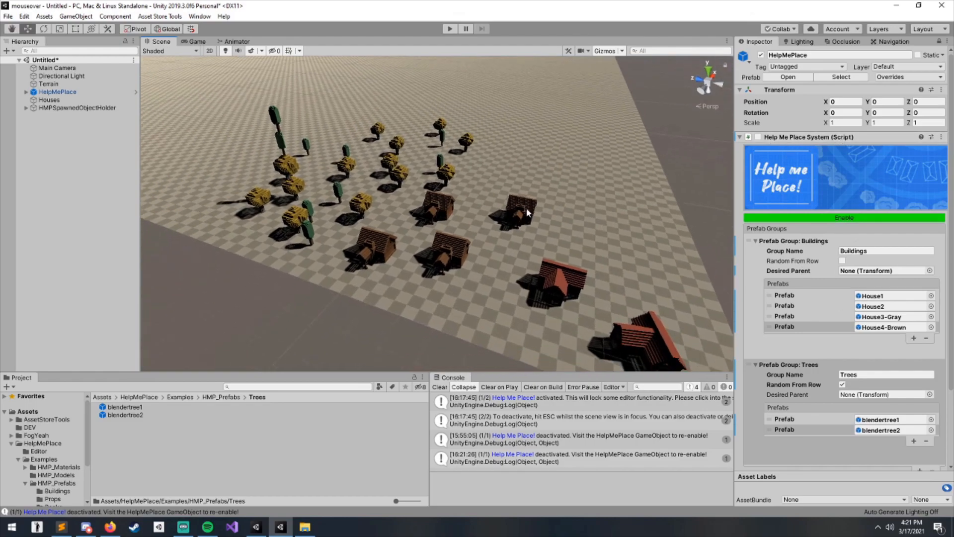
{"action": "right_click_drag", "start_coordinate": [491, 193], "coordinate": [529, 185]}
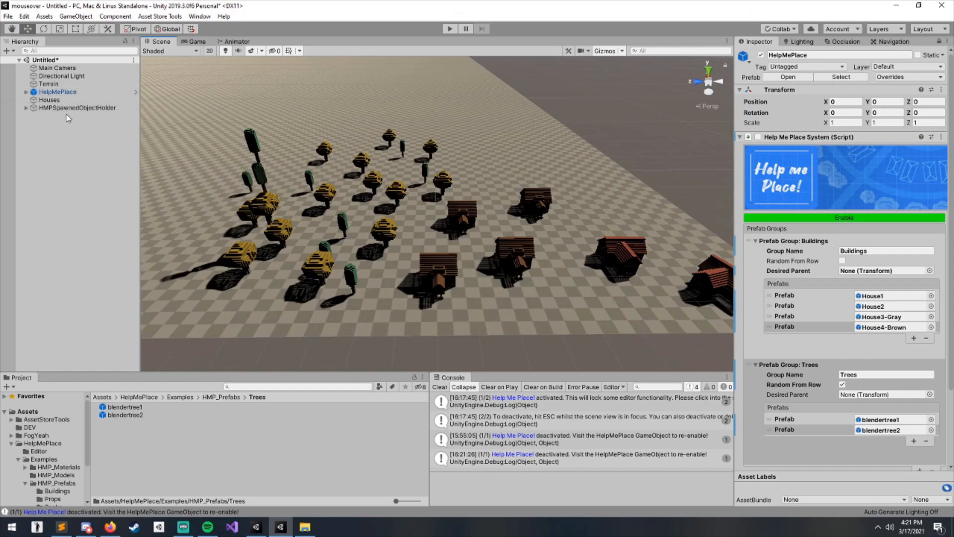
- Select the Terrain and assign it to the Ground layer
{"action": "left_click", "coordinate": [49, 84]}
{"action": "right_click_drag", "start_coordinate": [553, 118], "coordinate": [251, 134]}
{"action": "middle_click_drag", "start_coordinate": [591, 213], "coordinate": [430, 251]}
{"action": "left_click", "coordinate": [899, 67]}
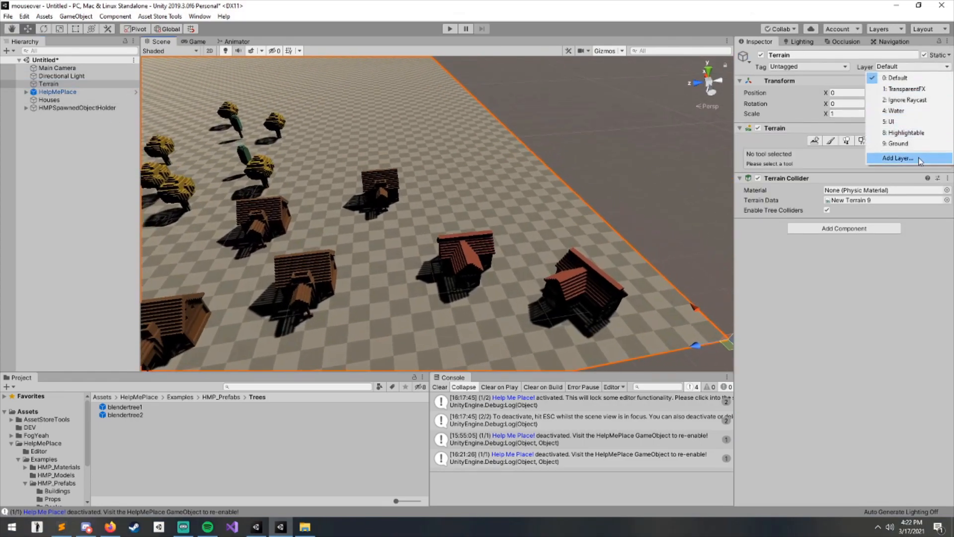
{"action": "left_click", "coordinate": [898, 144]}
- Open the Tags & Layers settings to inspect the user layers, then return to the Terrain
{"action": "left_click", "coordinate": [899, 67]}
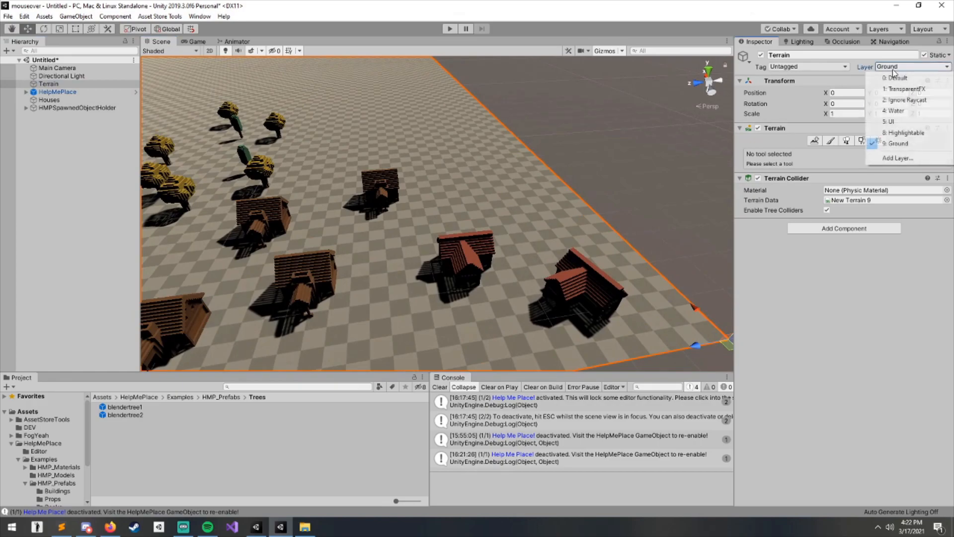
{"action": "left_click", "coordinate": [895, 159]}
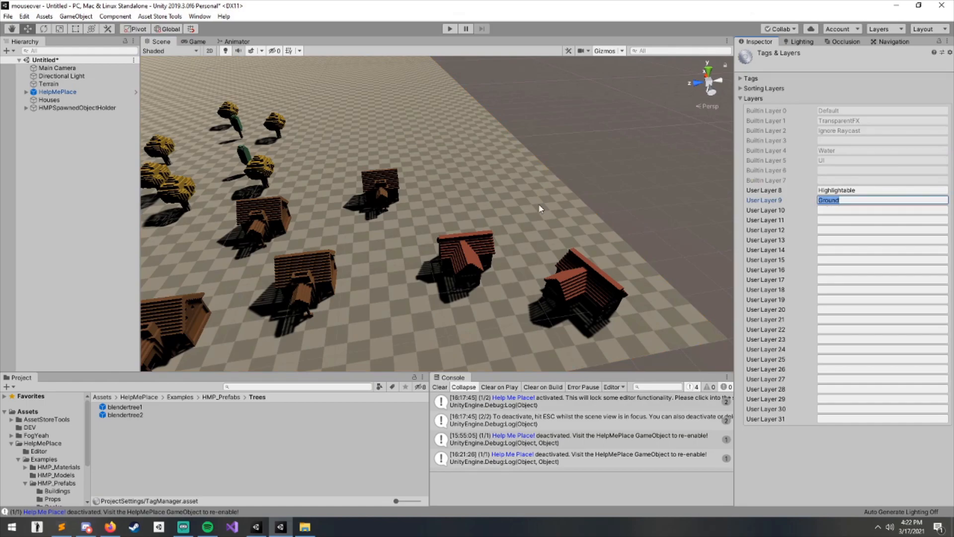
{"action": "left_click", "coordinate": [510, 191]}
{"action": "left_click", "coordinate": [920, 67]}
{"action": "left_click", "coordinate": [810, 281]}
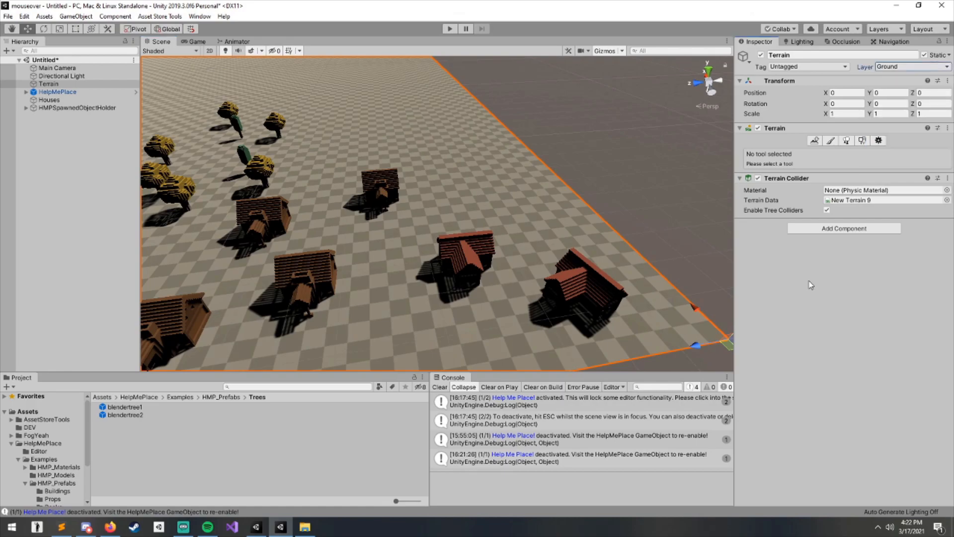
- Select HelpMePlace, expand its Configuration section and set the Ground Layer to Ground only
{"action": "scroll", "coordinate": [516, 214], "scroll_direction": "up", "scroll_amount": 4}
{"action": "left_click", "coordinate": [69, 92]}
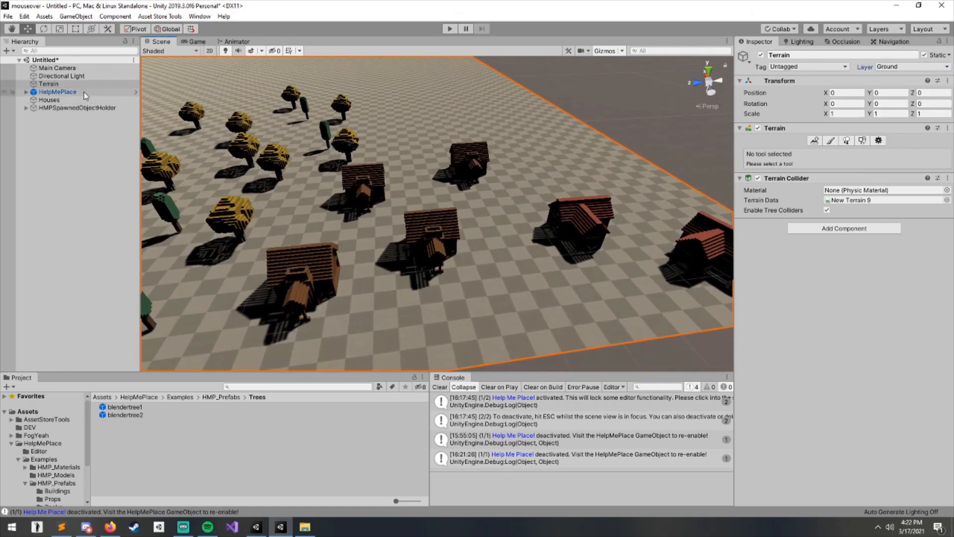
{"action": "scroll", "coordinate": [801, 169], "scroll_direction": "down", "scroll_amount": 3}
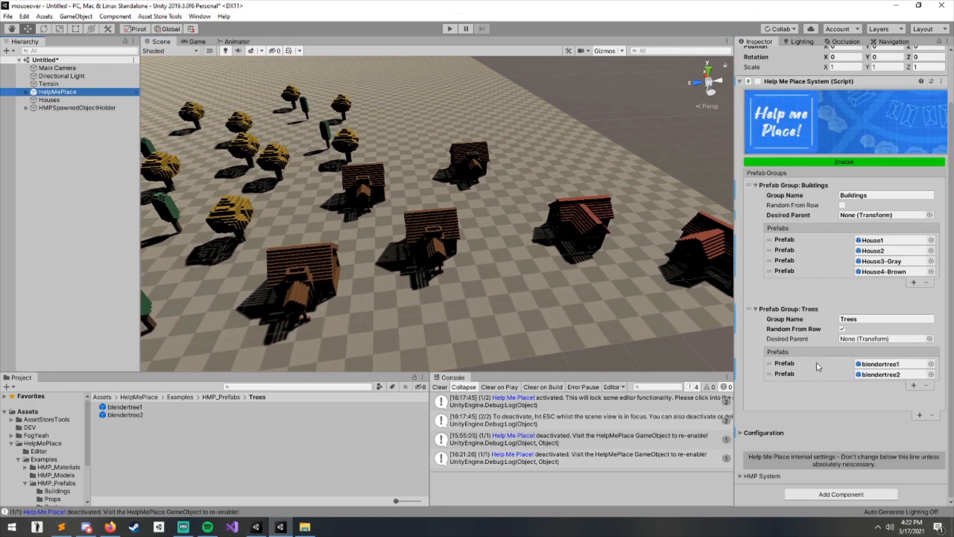
{"action": "left_click", "coordinate": [764, 433]}
{"action": "scroll", "coordinate": [826, 254], "scroll_direction": "down", "scroll_amount": 9}
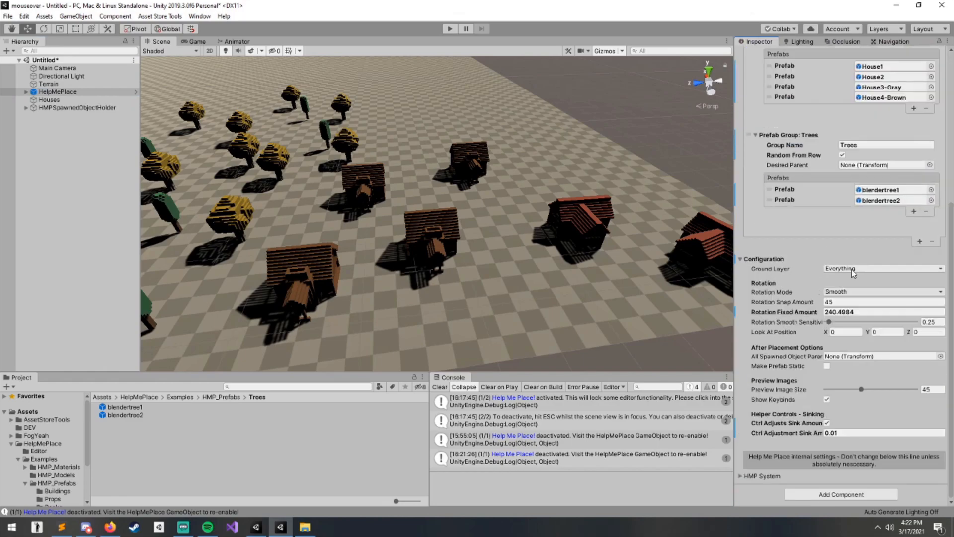
{"action": "left_click", "coordinate": [853, 270]}
{"action": "left_click", "coordinate": [851, 280]}
{"action": "left_click", "coordinate": [852, 268]}
{"action": "left_click", "coordinate": [851, 367]}
{"action": "left_click", "coordinate": [837, 269]}
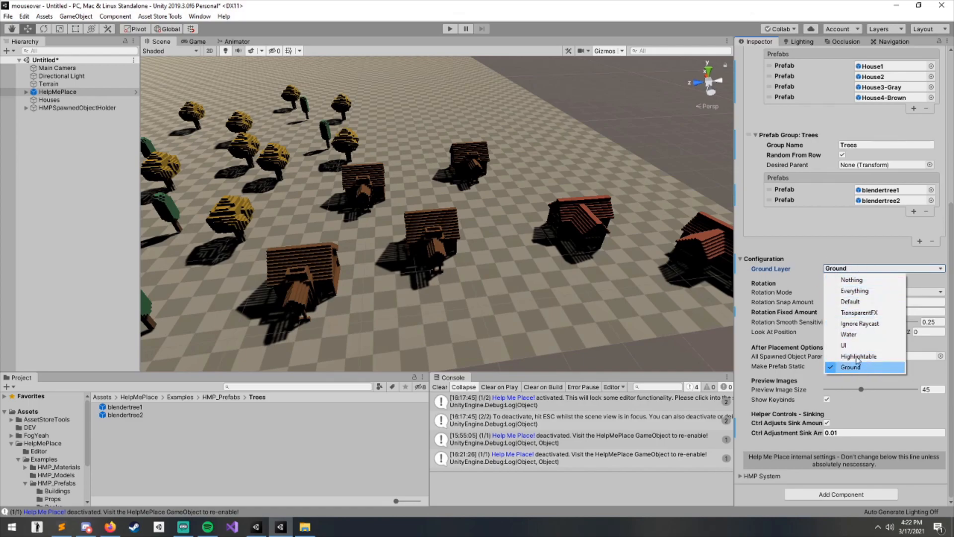
{"action": "left_click", "coordinate": [847, 265]}
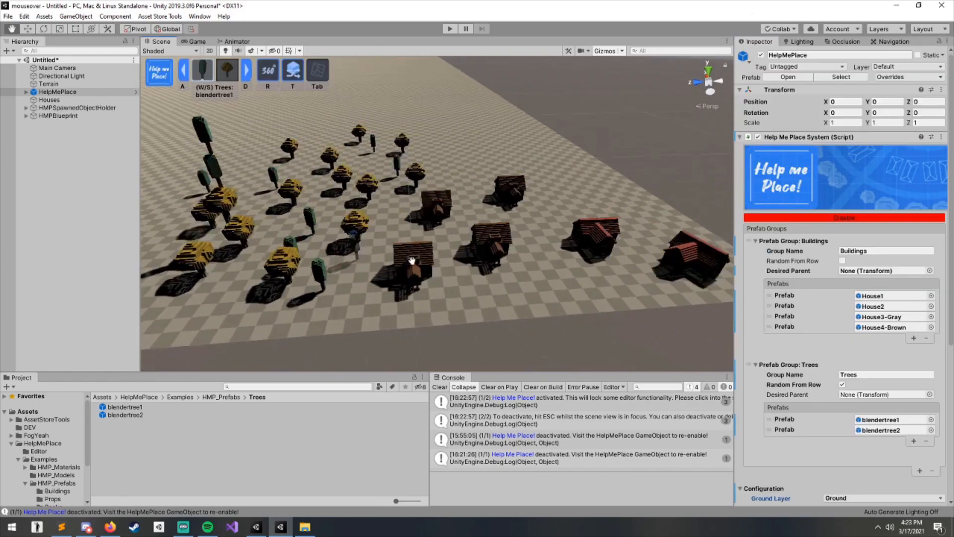
- Place trees between and beside the houses with the Trees group
{"action": "scroll", "coordinate": [624, 255], "scroll_direction": "up", "scroll_amount": 6}
{"action": "scroll", "coordinate": [572, 271], "scroll_direction": "down", "scroll_amount": 3}
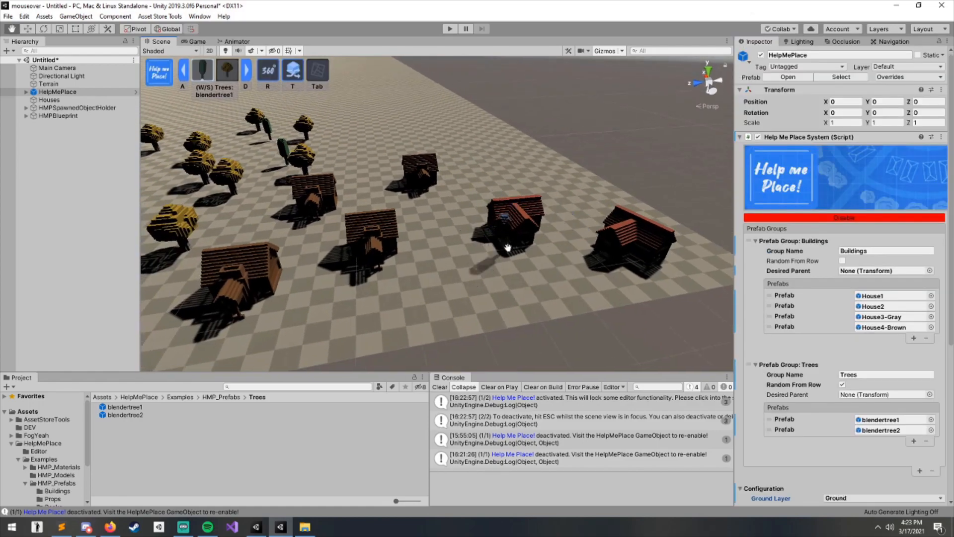
{"action": "left_click", "coordinate": [427, 180]}
{"action": "left_click", "coordinate": [409, 217]}
{"action": "left_click", "coordinate": [377, 256]}
{"action": "left_click", "coordinate": [364, 285]}
{"action": "left_click", "coordinate": [519, 227]}
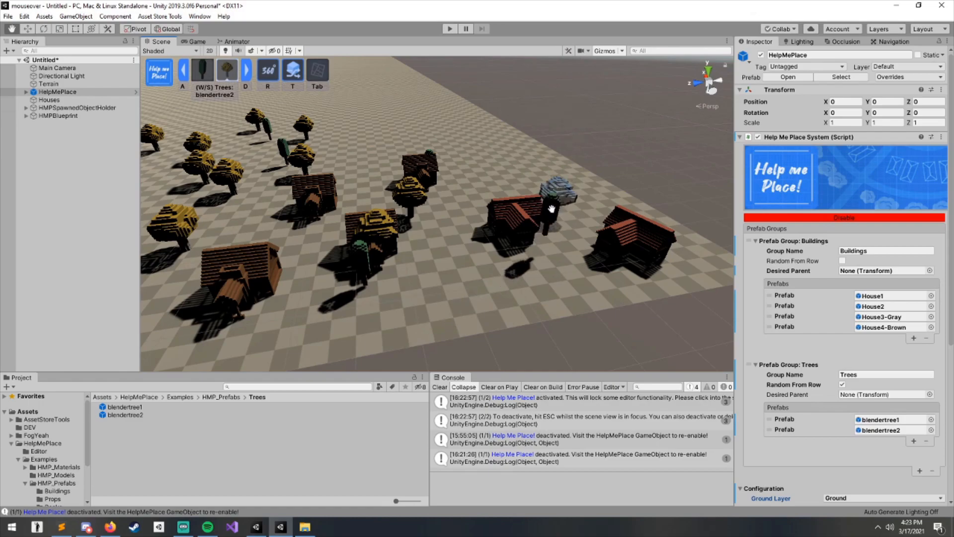
{"action": "left_click", "coordinate": [552, 211]}
{"action": "left_click", "coordinate": [542, 249]}
{"action": "left_click", "coordinate": [506, 286]}
- Place more trees around the houses to fill the gaps between them
{"action": "left_click", "coordinate": [277, 208]}
{"action": "left_click", "coordinate": [263, 240]}
{"action": "left_click", "coordinate": [222, 279]}
{"action": "left_click", "coordinate": [258, 299]}
{"action": "left_click", "coordinate": [357, 200]}
{"action": "left_click", "coordinate": [356, 194]}
{"action": "left_click", "coordinate": [652, 261]}
{"action": "left_click", "coordinate": [567, 267]}
{"action": "left_click", "coordinate": [510, 214]}
{"action": "left_click", "coordinate": [431, 224]}
{"action": "left_click", "coordinate": [304, 282]}
{"action": "left_click", "coordinate": [295, 232]}
{"action": "left_click", "coordinate": [302, 172]}
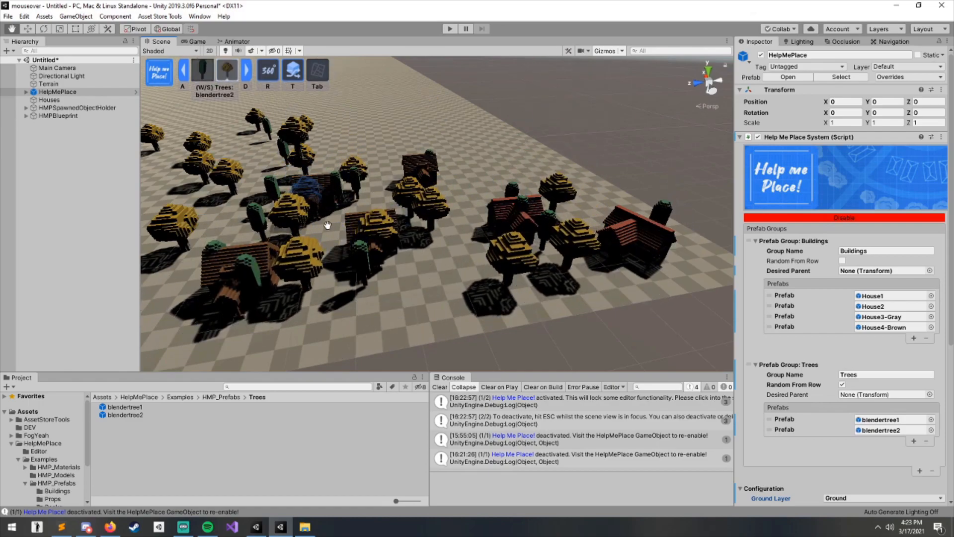
{"action": "left_click", "coordinate": [351, 241]}
{"action": "left_click", "coordinate": [392, 182]}
{"action": "left_click", "coordinate": [439, 169]}
- Continue placing trees in the area surrounding the houses
{"action": "middle_click_drag", "start_coordinate": [233, 271], "coordinate": [483, 222]}
{"action": "left_click", "coordinate": [466, 244]}
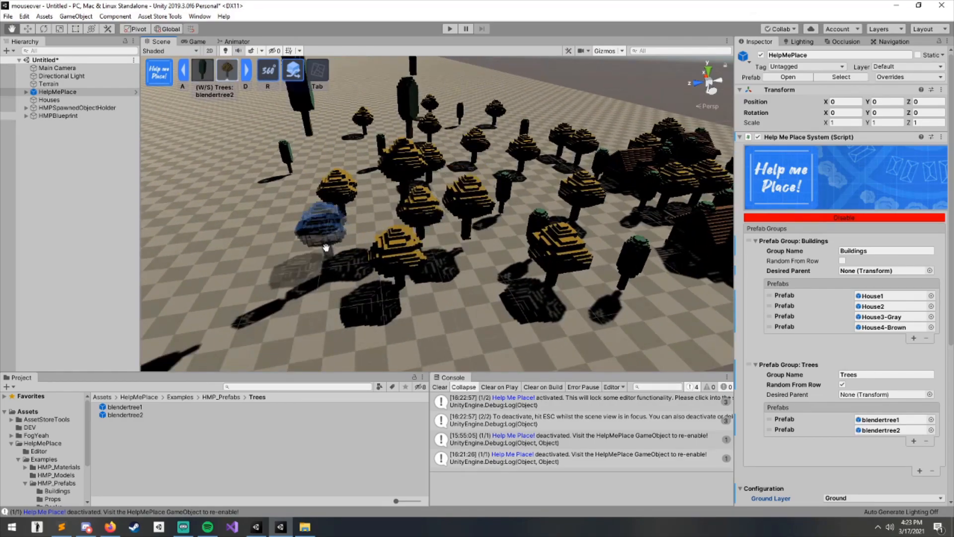
{"action": "left_click", "coordinate": [343, 217]}
{"action": "left_click", "coordinate": [473, 296]}
{"action": "left_click", "coordinate": [390, 225]}
{"action": "left_click_drag", "start_coordinate": [463, 238], "coordinate": [484, 324], "text": "alt"}
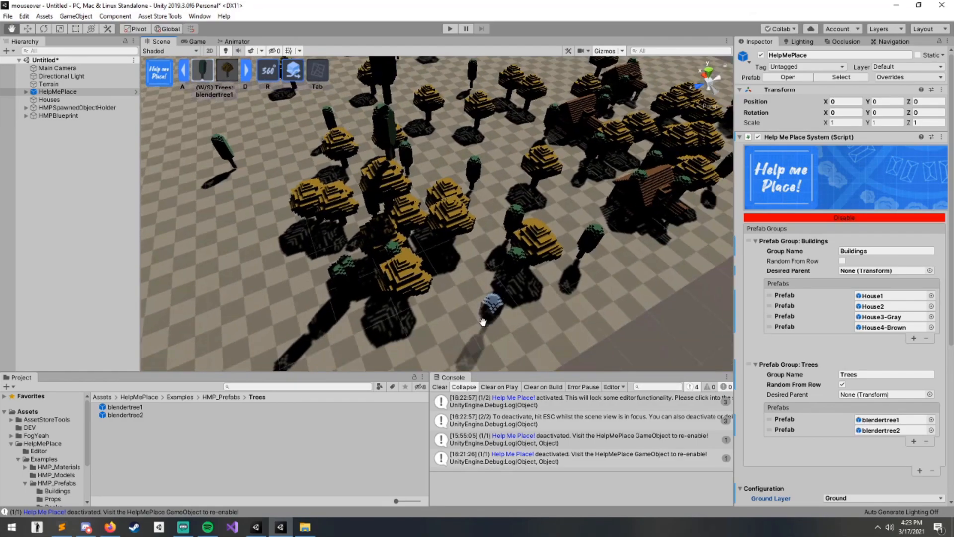
{"action": "middle_click_drag", "start_coordinate": [438, 127], "coordinate": [502, 234]}
{"action": "left_click", "coordinate": [501, 203]}
{"action": "left_click", "coordinate": [436, 276]}
{"action": "left_click", "coordinate": [338, 152]}
{"action": "left_click", "coordinate": [357, 215]}
{"action": "left_click", "coordinate": [328, 284]}
{"action": "left_click", "coordinate": [301, 191]}
{"action": "left_click", "coordinate": [418, 228]}
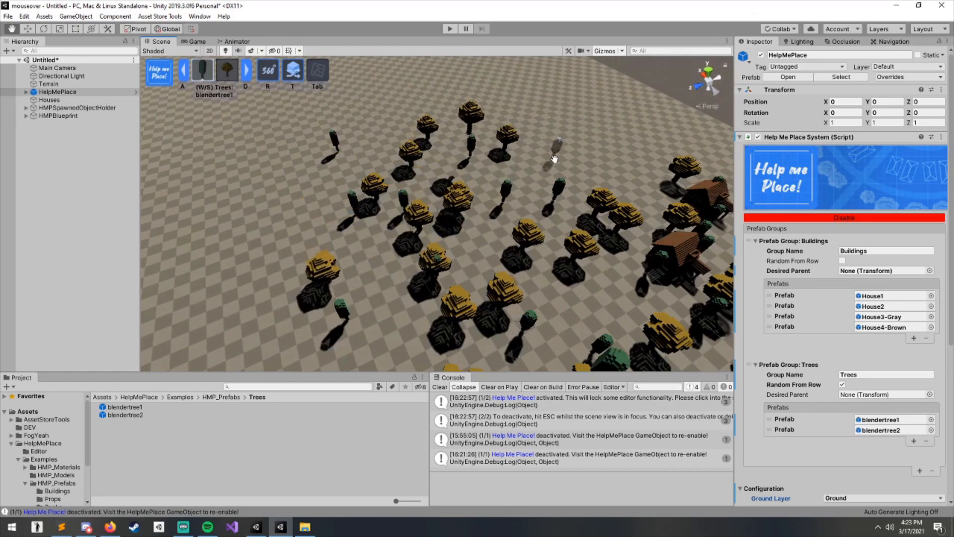
- Place further trees outward to extend the forest across the ground
{"action": "left_click", "coordinate": [551, 172]}
{"action": "left_click", "coordinate": [312, 258]}
{"action": "left_click", "coordinate": [373, 287]}
{"action": "left_click", "coordinate": [370, 313]}
{"action": "left_click", "coordinate": [381, 140]}
{"action": "left_click", "coordinate": [422, 120]}
{"action": "left_click", "coordinate": [591, 167]}
{"action": "left_click", "coordinate": [564, 130]}
{"action": "left_click", "coordinate": [284, 207]}
{"action": "left_click", "coordinate": [363, 148]}
{"action": "left_click", "coordinate": [388, 119]}
{"action": "left_click_drag", "start_coordinate": [522, 238], "coordinate": [419, 198], "text": "alt"}
{"action": "middle_click_drag", "start_coordinate": [419, 198], "coordinate": [380, 171]}
{"action": "left_click", "coordinate": [445, 174]}
{"action": "left_click", "coordinate": [489, 194]}
{"action": "left_click", "coordinate": [524, 274]}
{"action": "middle_click_drag", "start_coordinate": [586, 274], "coordinate": [522, 241]}
{"action": "mouse_move", "coordinate": [522, 241]}
{"action": "left_mouse_down", "text": "alt"}
{"action": "mouse_move", "coordinate": [422, 211]}
{"action": "mouse_move", "coordinate": [383, 245]}
{"action": "mouse_move", "coordinate": [505, 234]}
{"action": "left_mouse_up", "text": "alt"}
{"action": "middle_click_drag", "start_coordinate": [502, 267], "coordinate": [486, 262]}
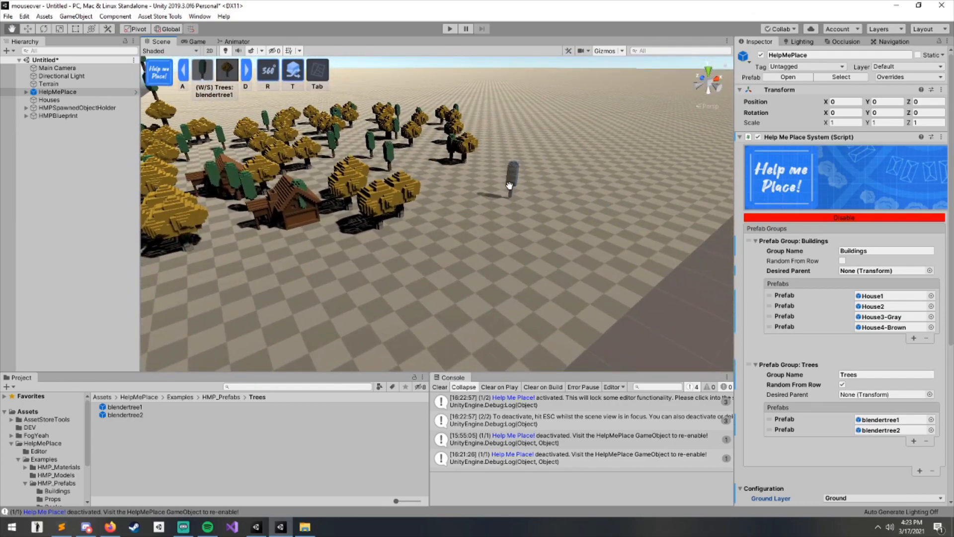
- Fill the empty ground in front of the forest with more trees
{"action": "left_click", "coordinate": [562, 191]}
{"action": "left_click", "coordinate": [572, 254]}
{"action": "left_click", "coordinate": [503, 285]}
{"action": "left_click", "coordinate": [500, 219]}
{"action": "left_click", "coordinate": [471, 183]}
{"action": "left_click", "coordinate": [443, 285]}
{"action": "left_click", "coordinate": [412, 227]}
{"action": "left_click", "coordinate": [385, 326]}
{"action": "left_click", "coordinate": [303, 308]}
{"action": "left_click", "coordinate": [580, 317]}
- Check the Ground Layer option and orbit and zoom around the placed forest
{"action": "scroll", "coordinate": [869, 373], "scroll_direction": "down", "scroll_amount": 3}
{"action": "left_click", "coordinate": [834, 411]}
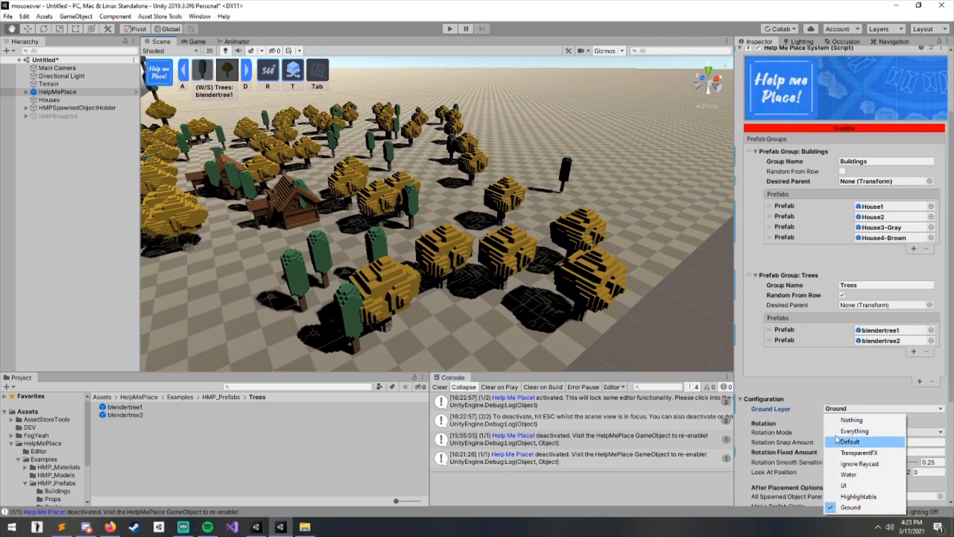
{"action": "left_click", "coordinate": [560, 246]}
{"action": "middle_click_drag", "start_coordinate": [347, 233], "coordinate": [433, 214]}
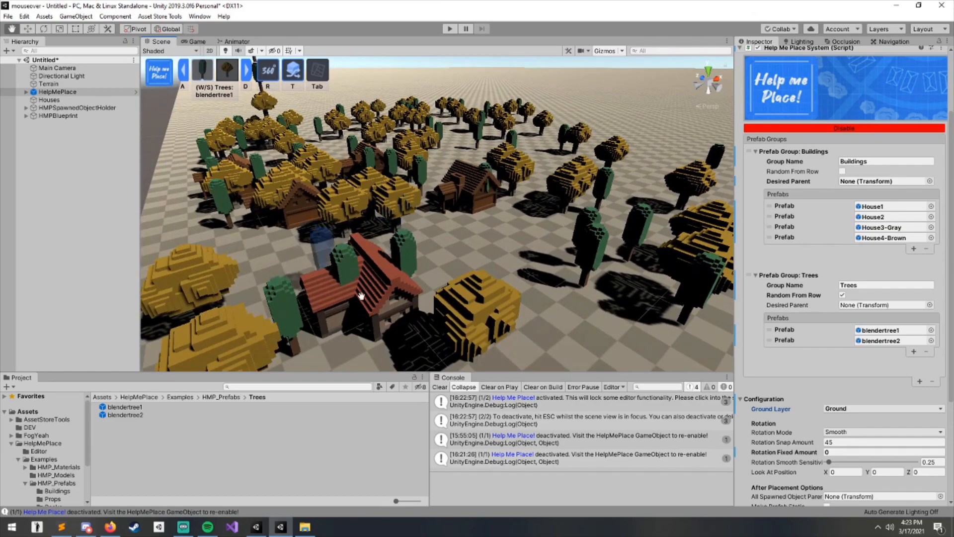
{"action": "left_click_drag", "start_coordinate": [362, 266], "coordinate": [517, 260], "text": "alt"}
{"action": "scroll", "coordinate": [517, 260], "scroll_direction": "down", "scroll_amount": 5}
{"action": "middle_click_drag", "start_coordinate": [559, 259], "coordinate": [456, 258]}
{"action": "scroll", "coordinate": [450, 246], "scroll_direction": "up", "scroll_amount": 5}
{"action": "scroll", "coordinate": [442, 251], "scroll_direction": "down", "scroll_amount": 6}
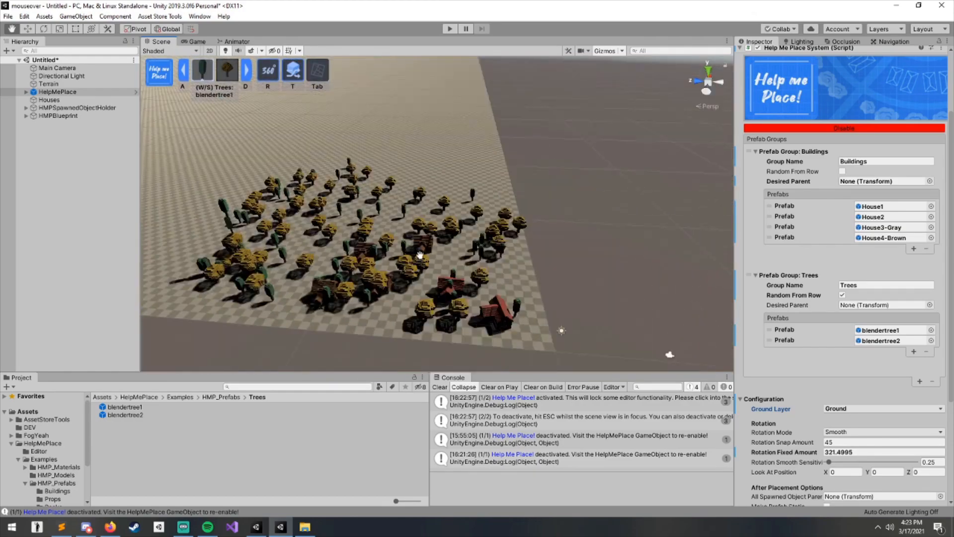
{"action": "scroll", "coordinate": [397, 239], "scroll_direction": "up", "scroll_amount": 6}
{"action": "middle_click_drag", "start_coordinate": [362, 211], "coordinate": [191, 176]}
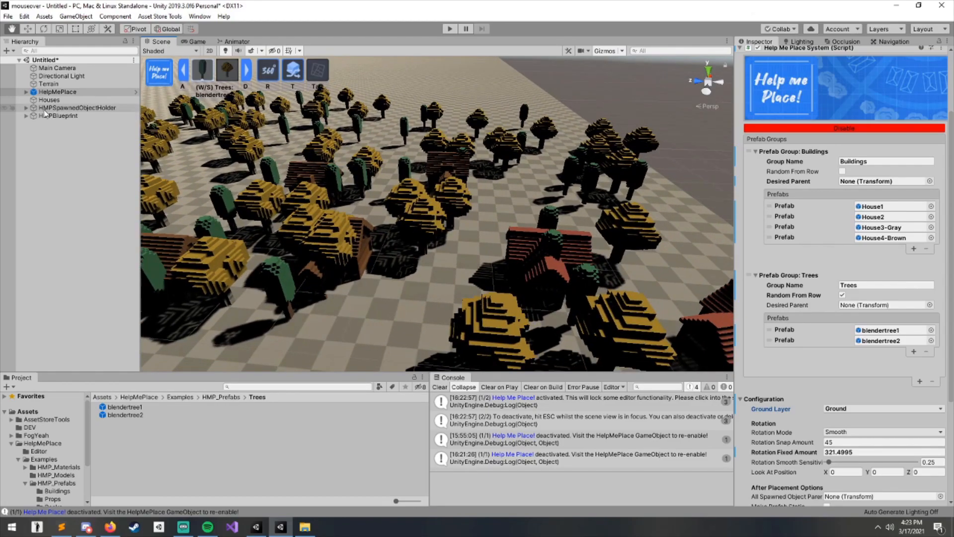
- Expand the spawned object holder's Buildings and Trees groups in the hierarchy and frame the trees group
{"action": "left_click", "coordinate": [26, 107]}
{"action": "left_click", "coordinate": [56, 116]}
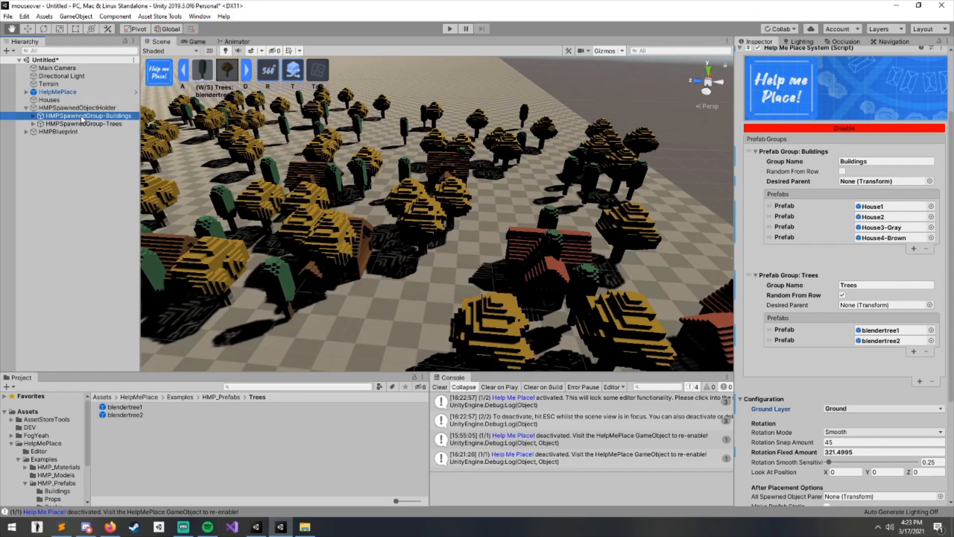
{"action": "left_click", "coordinate": [85, 124]}
{"action": "left_click", "coordinate": [91, 108]}
{"action": "left_click", "coordinate": [93, 117]}
{"action": "key", "text": "Right"}
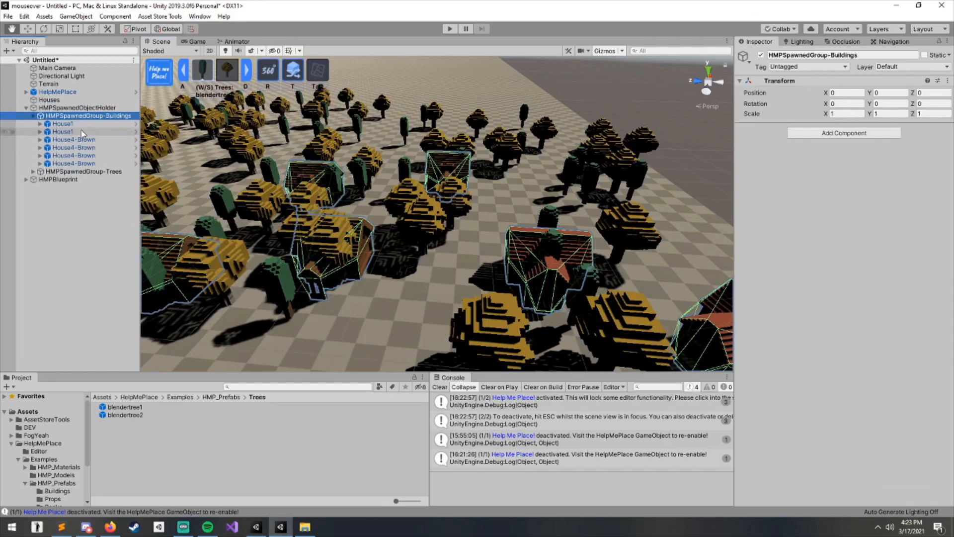
{"action": "left_click", "coordinate": [80, 171]}
{"action": "key", "text": "Right"}
{"action": "left_click", "coordinate": [82, 155]}
{"action": "left_click", "coordinate": [81, 115]}
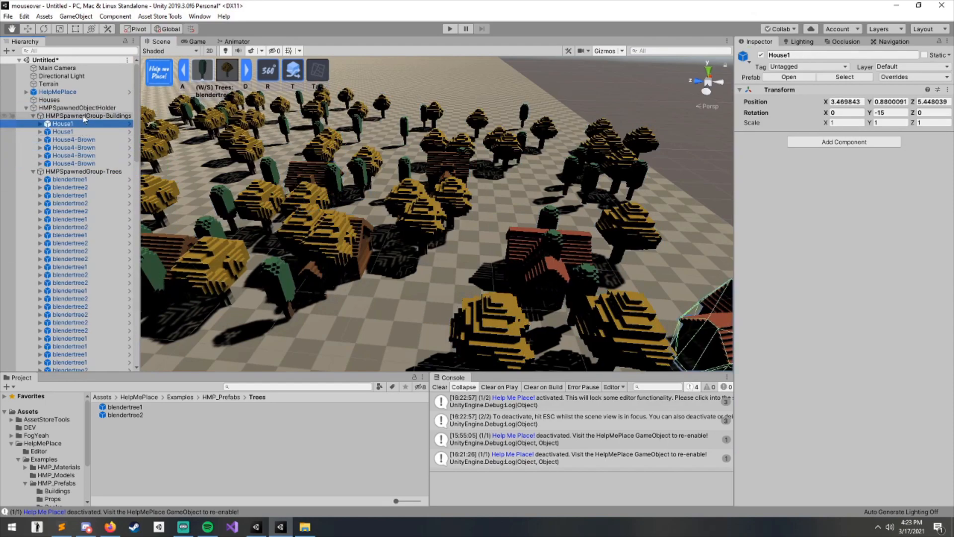
{"action": "left_click", "coordinate": [107, 172]}
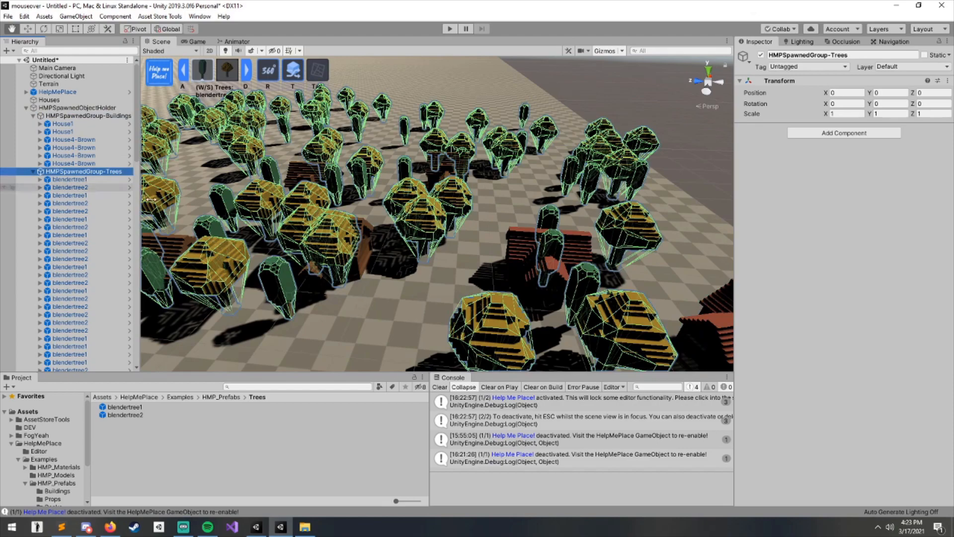
{"action": "key", "text": "f"}
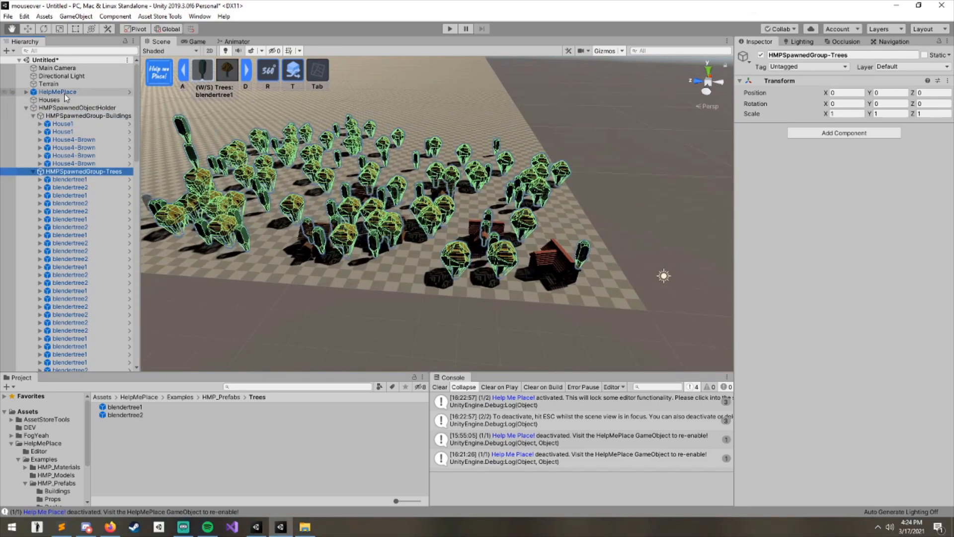
- Collapse the spawned groups in the hierarchy and both prefab groups in the Help Me Place component
{"action": "left_click", "coordinate": [64, 93]}
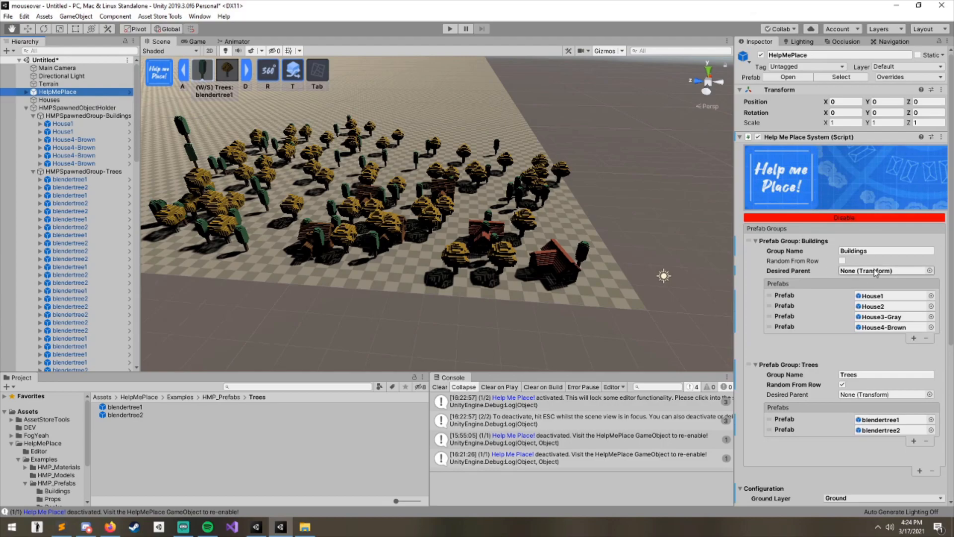
{"action": "left_click", "coordinate": [79, 116]}
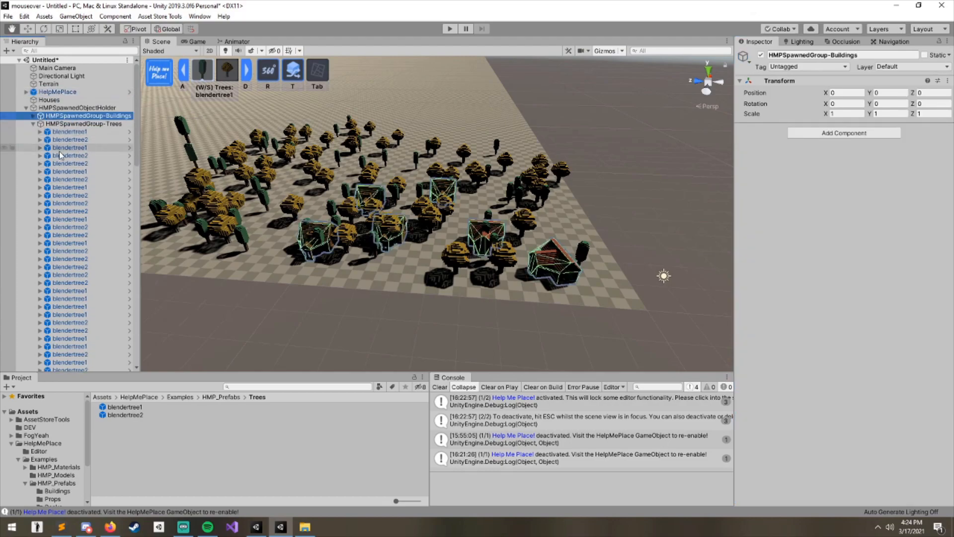
{"action": "key", "text": "Down"}
{"action": "key", "text": "Left"}
{"action": "left_click", "coordinate": [66, 93]}
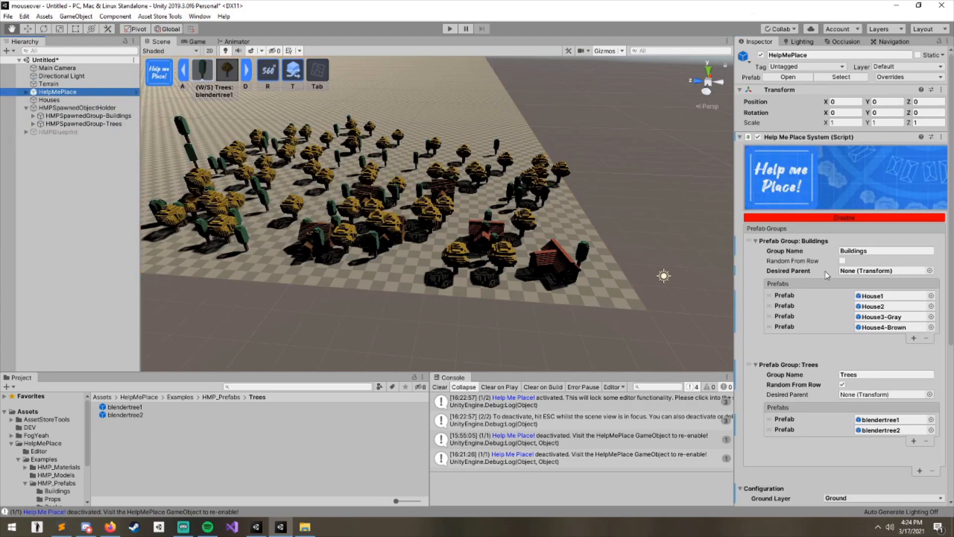
{"action": "scroll", "coordinate": [828, 275], "scroll_direction": "down", "scroll_amount": 6}
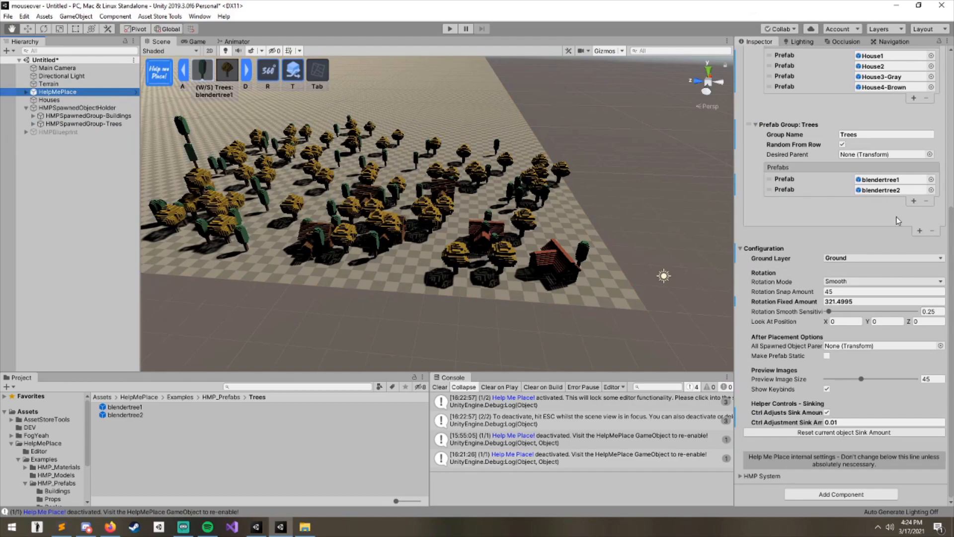
{"action": "scroll", "coordinate": [845, 209], "scroll_direction": "up", "scroll_amount": 2}
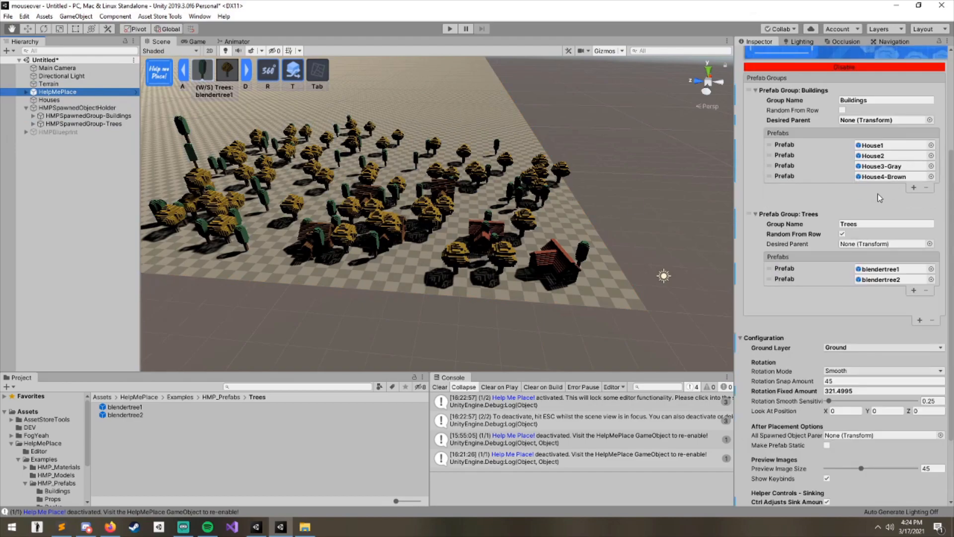
{"action": "left_click", "coordinate": [766, 215]}
{"action": "left_click", "coordinate": [774, 94]}
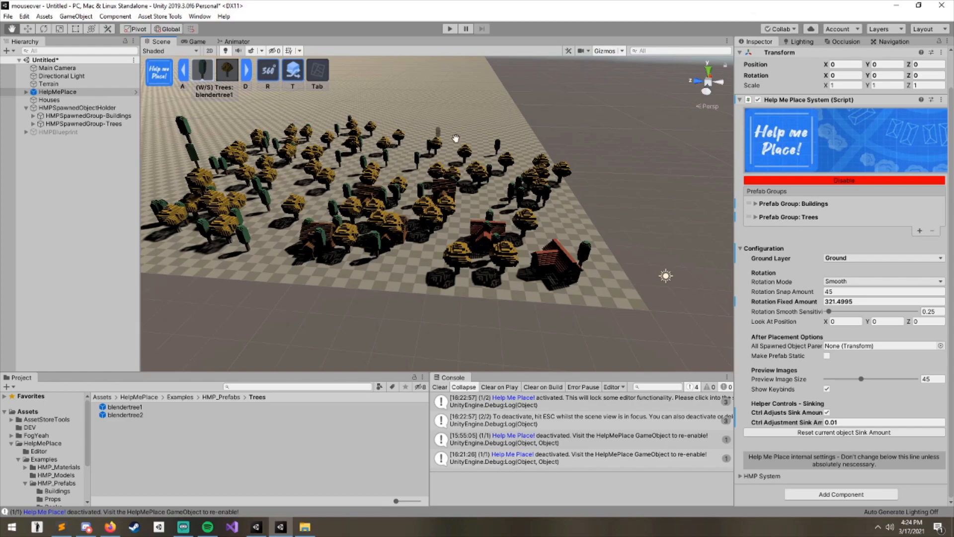
- Switch the placement tool to the Buildings group and preview House1 over the empty ground beside the forest, rotating it
{"action": "right_click_drag", "start_coordinate": [444, 140], "coordinate": [284, 194]}
{"action": "middle_click_drag", "start_coordinate": [447, 193], "coordinate": [264, 197]}
{"action": "middle_click_drag", "start_coordinate": [506, 199], "coordinate": [494, 188]}
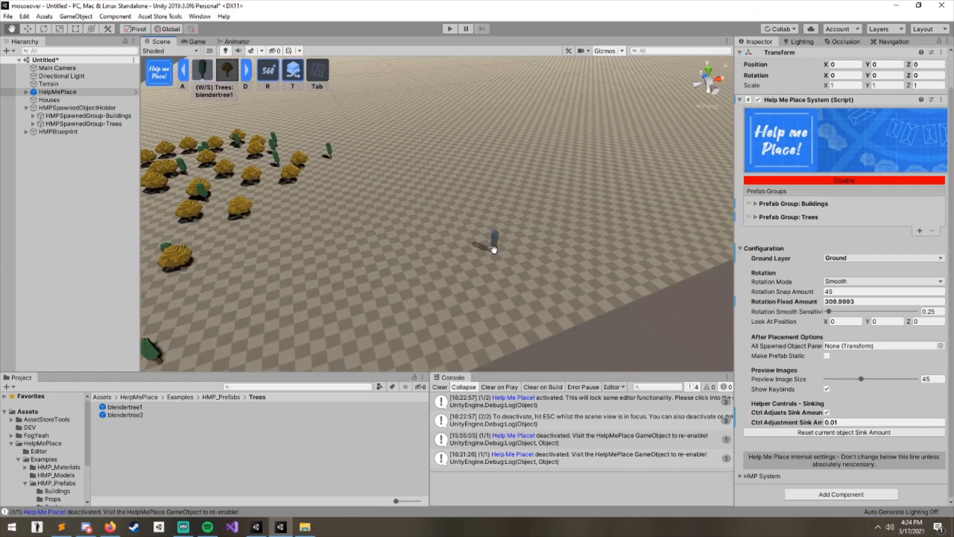
{"action": "scroll", "coordinate": [495, 248], "scroll_direction": "up", "scroll_amount": 5}
{"action": "scroll", "coordinate": [516, 229], "scroll_direction": "down", "scroll_amount": 5}
{"action": "scroll", "coordinate": [502, 234], "scroll_direction": "up", "scroll_amount": 5}
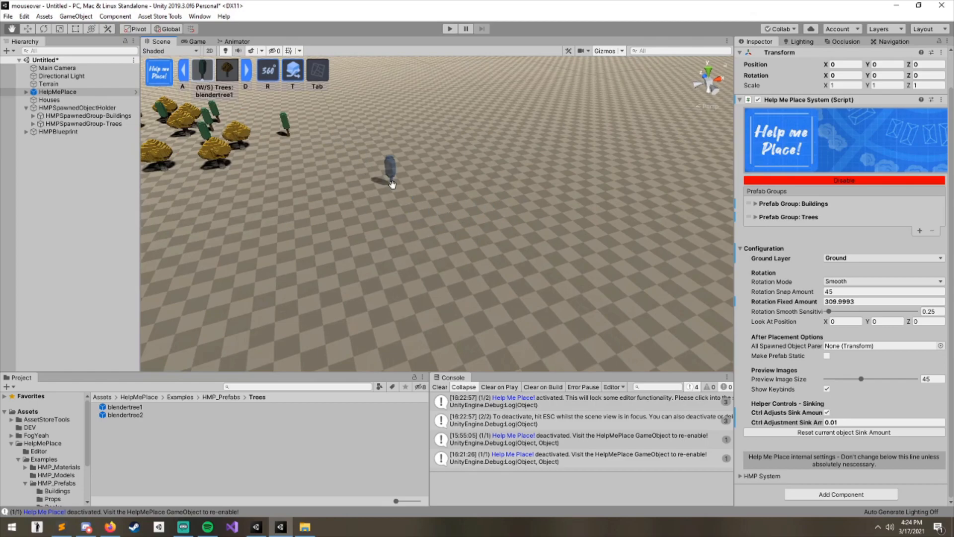
{"action": "key", "text": "w"}
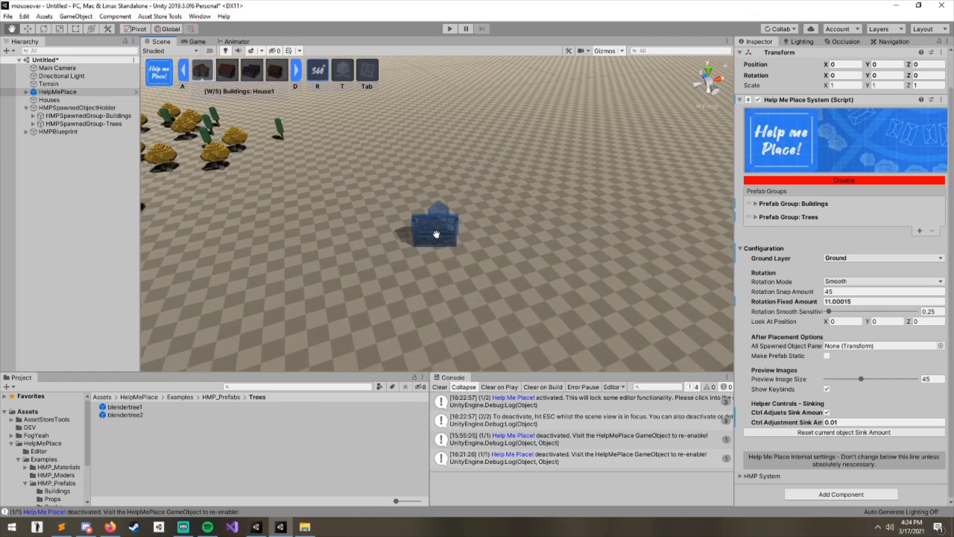
{"action": "key", "text": "space"}
{"action": "middle_click_drag", "start_coordinate": [436, 234], "coordinate": [450, 211]}
{"action": "scroll", "coordinate": [485, 219], "scroll_direction": "up", "scroll_amount": 5}
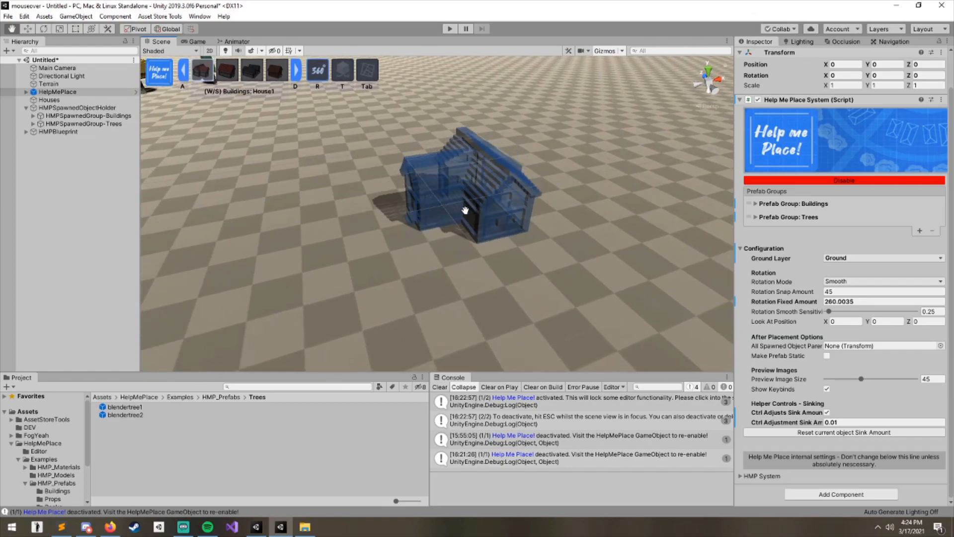
{"action": "scroll", "coordinate": [465, 210], "scroll_direction": "down", "scroll_amount": 2}
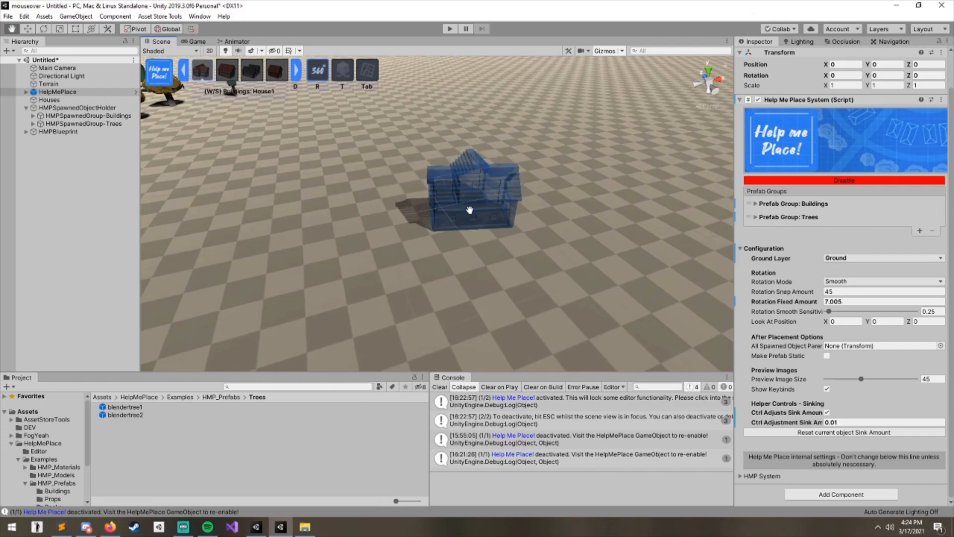
- Rotate the House1 preview back and forth to test smooth rotation
{"action": "mouse_move", "coordinate": [470, 209]}
{"action": "middle_mouse_down"}
{"action": "mouse_move", "coordinate": [446, 214]}
{"action": "mouse_move", "coordinate": [457, 211]}
{"action": "middle_mouse_up"}
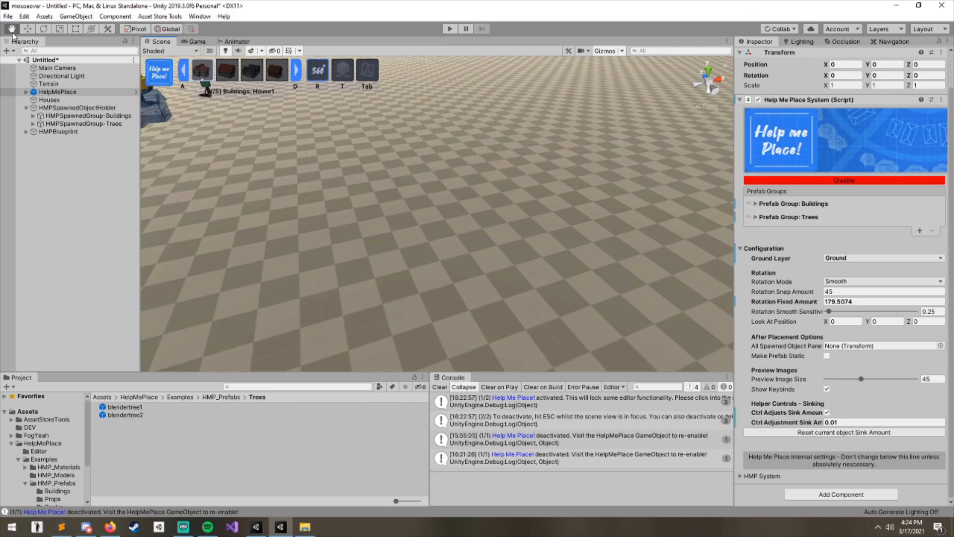
{"action": "right_click_drag", "start_coordinate": [441, 233], "coordinate": [440, 232]}
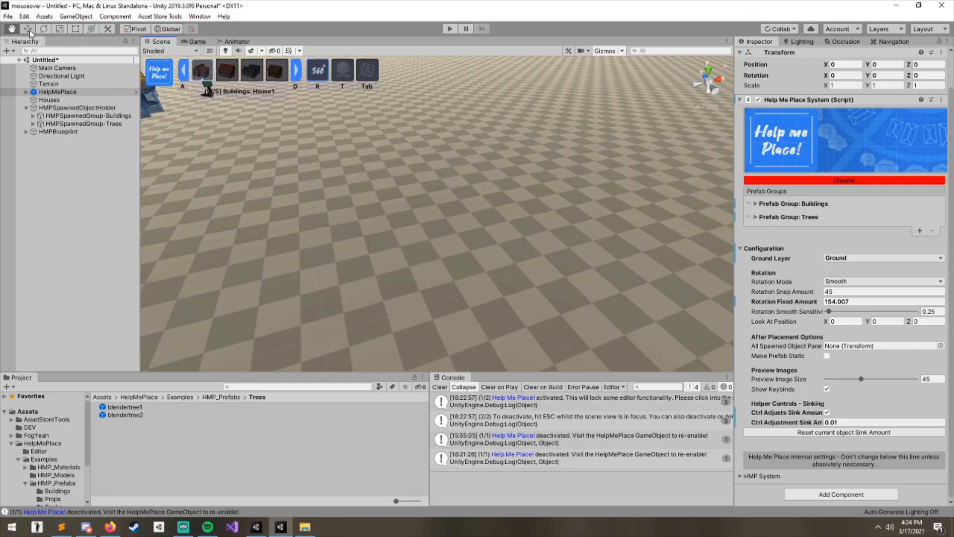
{"action": "right_click_drag", "start_coordinate": [502, 207], "coordinate": [494, 207]}
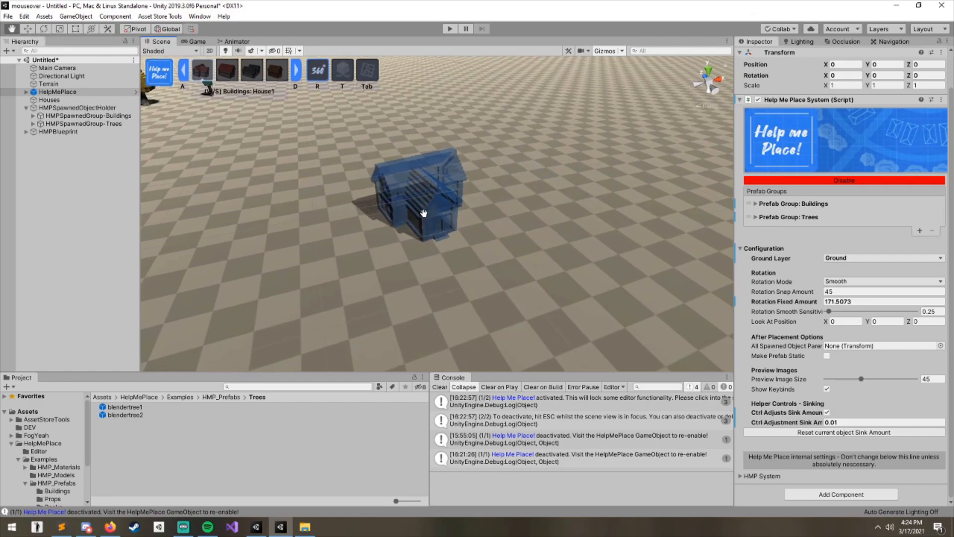
{"action": "scroll", "coordinate": [426, 207], "scroll_direction": "down", "scroll_amount": 4}
{"action": "scroll", "coordinate": [447, 244], "scroll_direction": "up", "scroll_amount": 3}
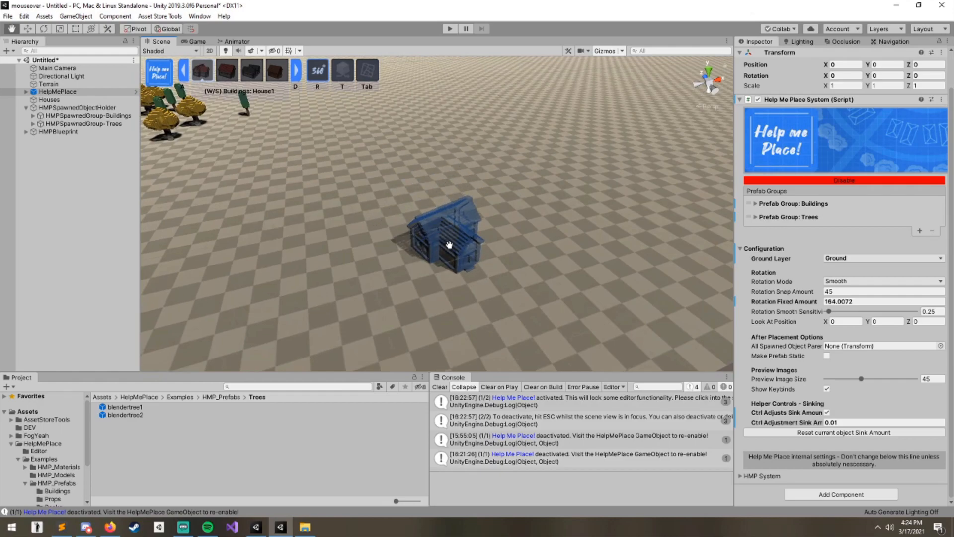
{"action": "scroll", "coordinate": [409, 223], "scroll_direction": "down", "scroll_amount": 3, "text": "shift"}
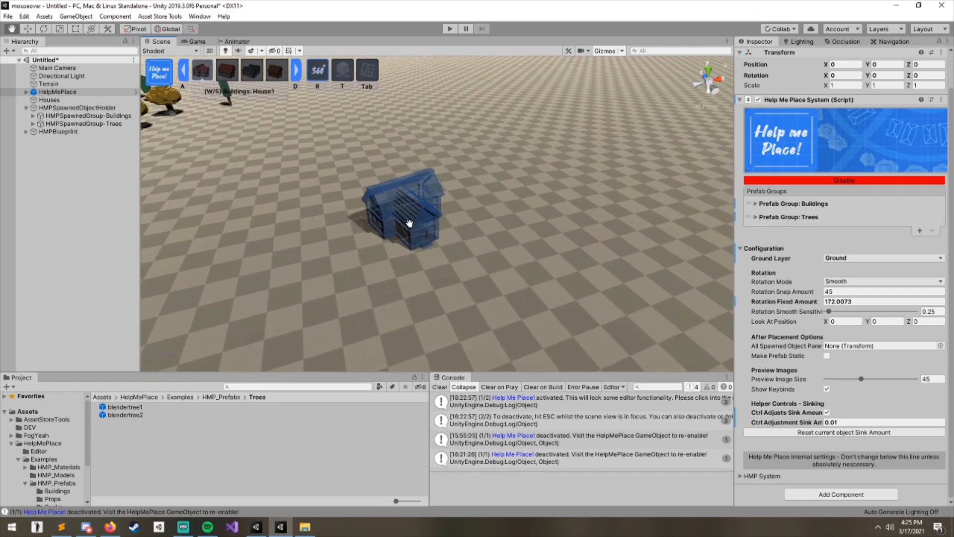
{"action": "scroll", "coordinate": [415, 221], "scroll_direction": "down", "scroll_amount": 6, "text": "shift"}
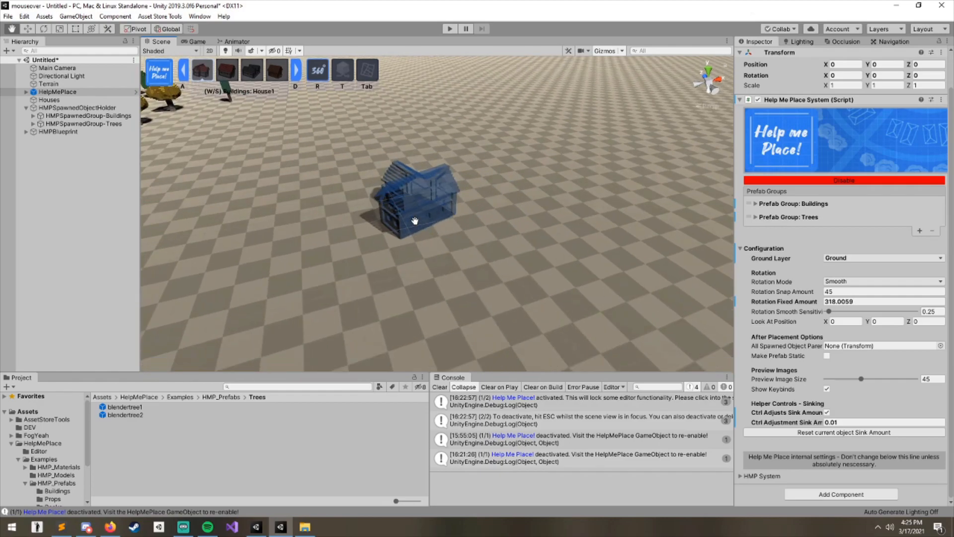
{"action": "scroll", "coordinate": [415, 221], "scroll_direction": "up", "scroll_amount": 3, "text": "shift"}
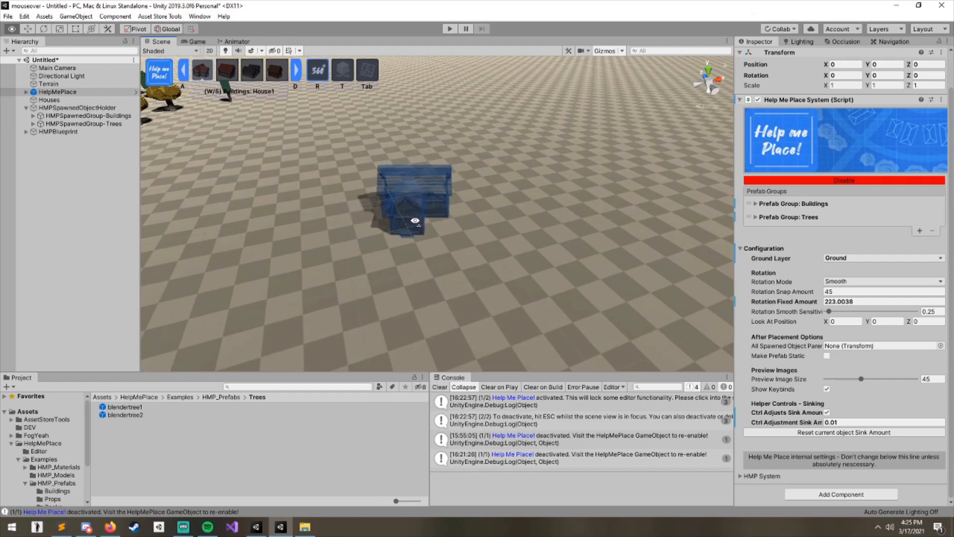
{"action": "scroll", "coordinate": [415, 220], "scroll_direction": "up", "scroll_amount": 4, "text": "shift"}
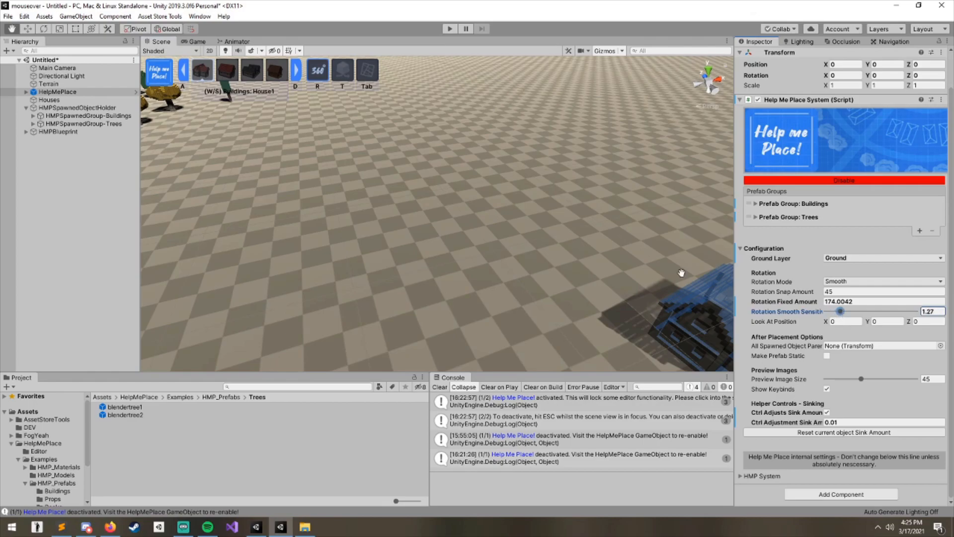
- Set the Rotation Smooth Sensitivity to 0.43
{"action": "scroll", "coordinate": [549, 216], "scroll_direction": "down", "scroll_amount": 8, "text": "shift"}
{"action": "scroll", "coordinate": [548, 216], "scroll_direction": "up", "scroll_amount": 12, "text": "shift"}
{"action": "scroll", "coordinate": [542, 214], "scroll_direction": "up", "scroll_amount": 8, "text": "shift"}
{"action": "left_click_drag", "start_coordinate": [833, 315], "coordinate": [831, 311]}
- Place three rotated House1 buildings on the empty ground
{"action": "scroll", "coordinate": [427, 193], "scroll_direction": "down", "scroll_amount": 3, "text": "shift"}
{"action": "left_click", "coordinate": [468, 186]}
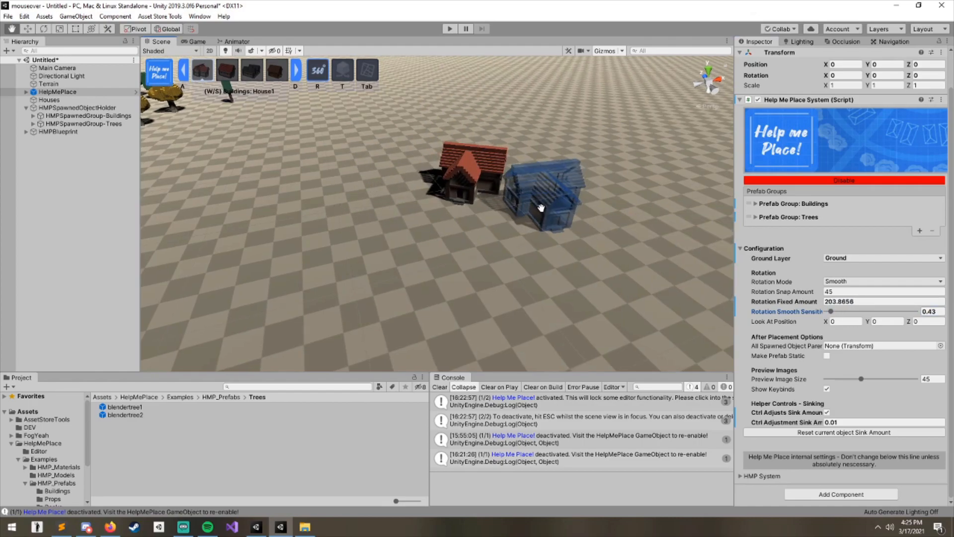
{"action": "left_click", "coordinate": [547, 207]}
{"action": "scroll", "coordinate": [565, 213], "scroll_direction": "up", "scroll_amount": 10, "text": "shift"}
{"action": "scroll", "coordinate": [597, 298], "scroll_direction": "up", "scroll_amount": 15, "text": "shift"}
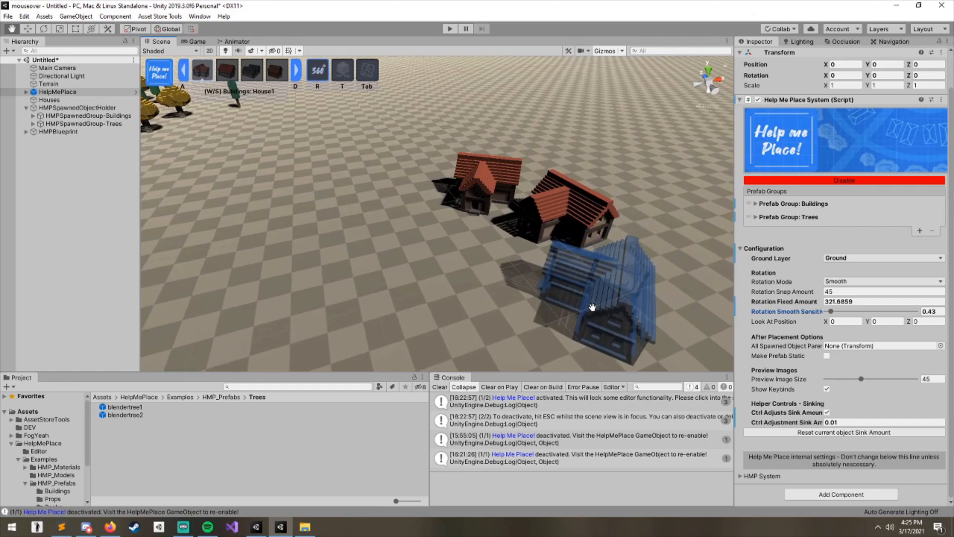
{"action": "left_click", "coordinate": [577, 315]}
- Switch the rotation mode to Snap and set the Rotation Snap Amount to 20
{"action": "left_click_drag", "start_coordinate": [459, 335], "coordinate": [482, 348]}
{"action": "right_click_drag", "start_coordinate": [462, 285], "coordinate": [452, 241]}
{"action": "scroll", "coordinate": [433, 252], "scroll_direction": "down", "scroll_amount": 8}
{"action": "scroll", "coordinate": [444, 250], "scroll_direction": "up", "scroll_amount": 5}
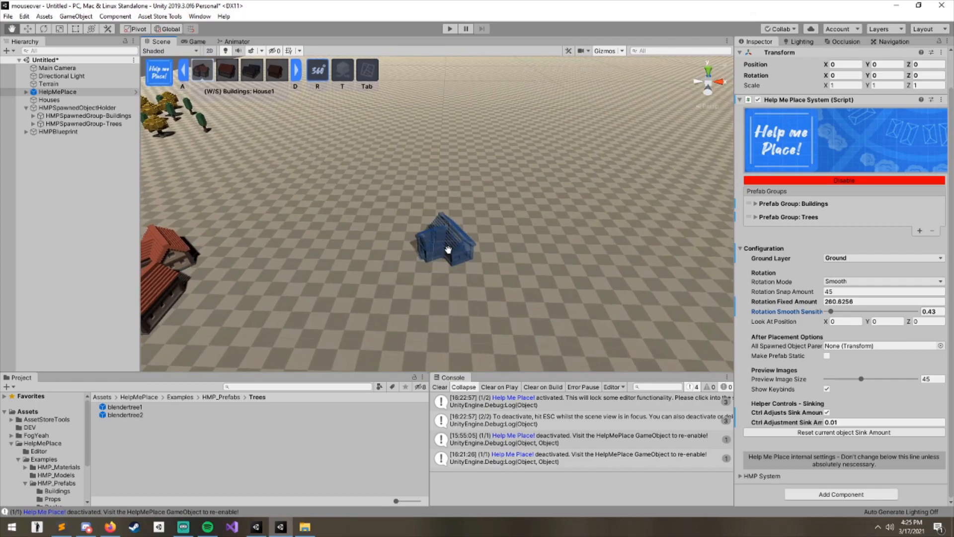
{"action": "key", "text": "r"}
{"action": "middle_click_drag", "start_coordinate": [452, 247], "coordinate": [448, 243]}
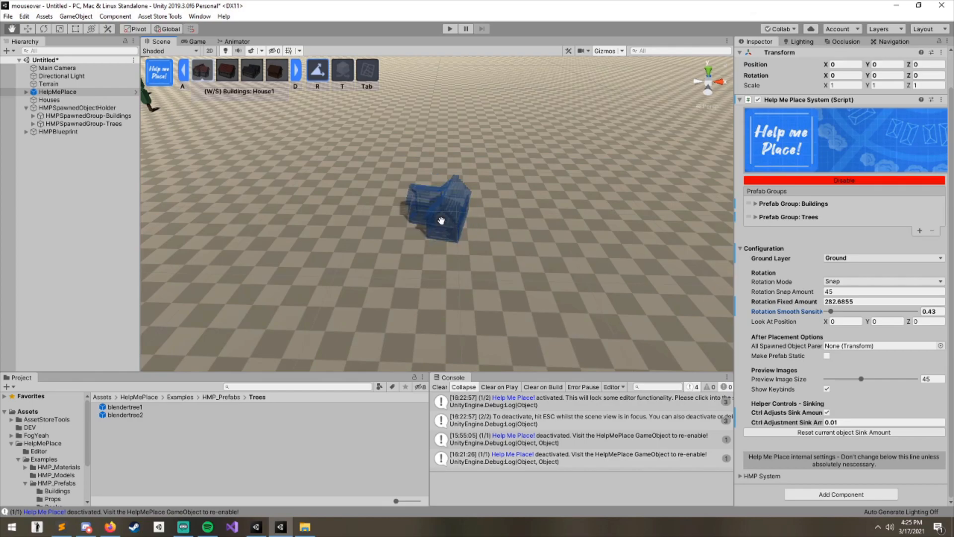
{"action": "scroll", "coordinate": [441, 220], "scroll_direction": "down", "scroll_amount": 1}
{"action": "middle_click_drag", "start_coordinate": [475, 227], "coordinate": [450, 220]}
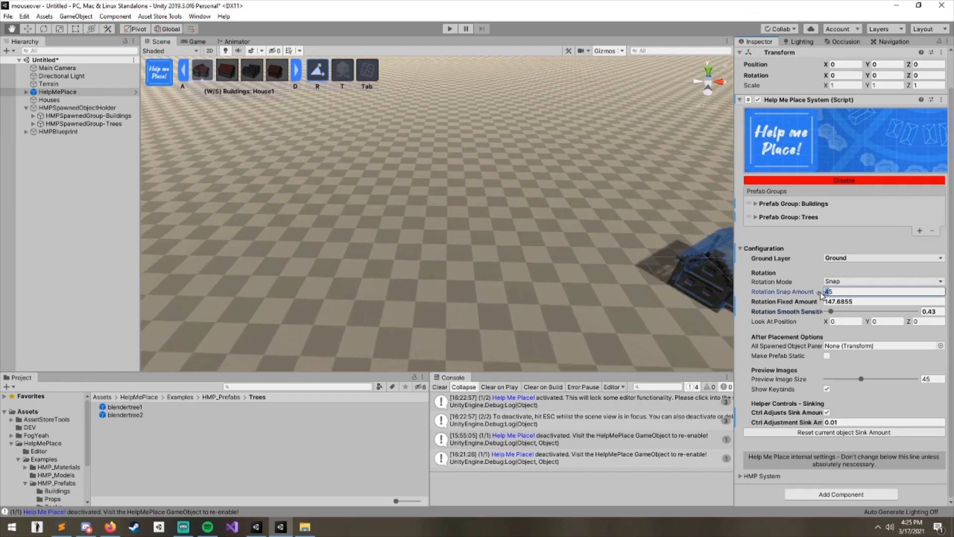
{"action": "type", "text": "3"}
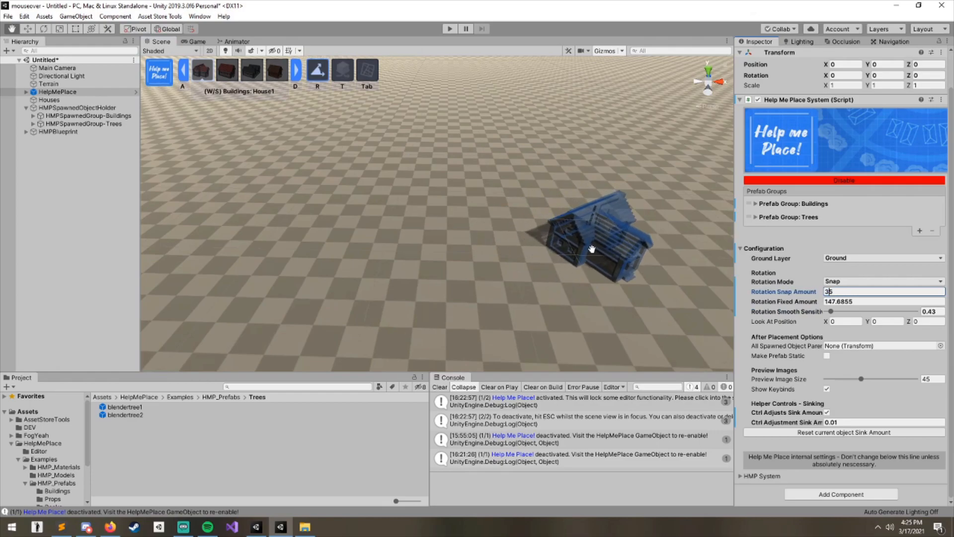
{"action": "key", "text": "BackSpace"}
{"action": "type", "text": "20"}
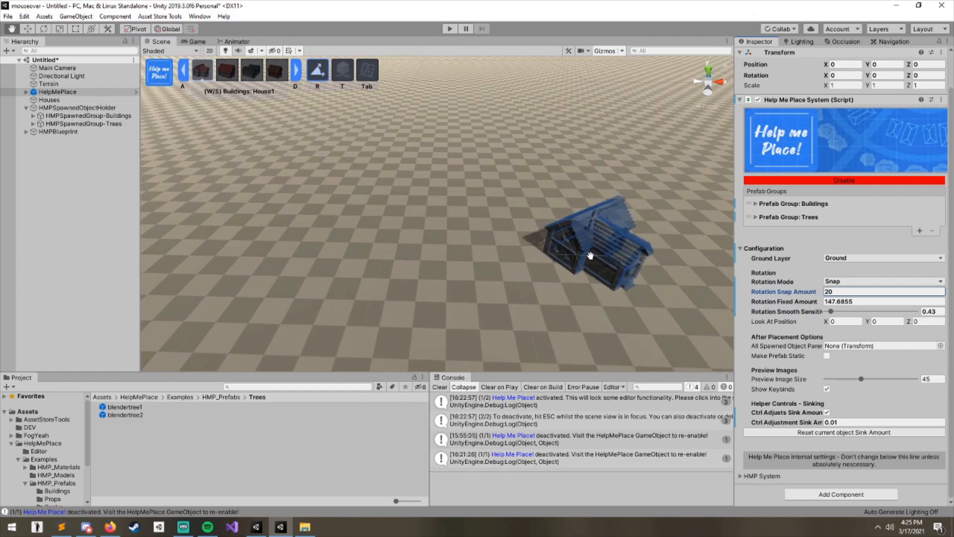
- Place a row of House1 buildings rotated in 20-degree snaps
{"action": "scroll", "coordinate": [540, 233], "scroll_direction": "down", "scroll_amount": 9}
{"action": "scroll", "coordinate": [540, 233], "scroll_direction": "up", "scroll_amount": 6}
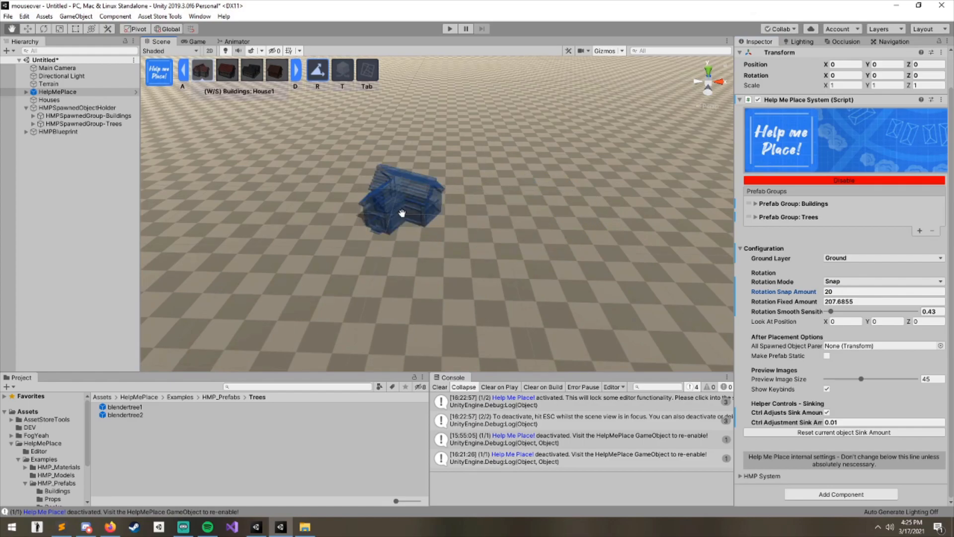
{"action": "left_click", "coordinate": [402, 213]}
{"action": "scroll", "coordinate": [480, 253], "scroll_direction": "down", "scroll_amount": 1}
{"action": "left_click", "coordinate": [481, 254]}
{"action": "scroll", "coordinate": [529, 308], "scroll_direction": "up", "scroll_amount": 3}
{"action": "left_click", "coordinate": [609, 268]}
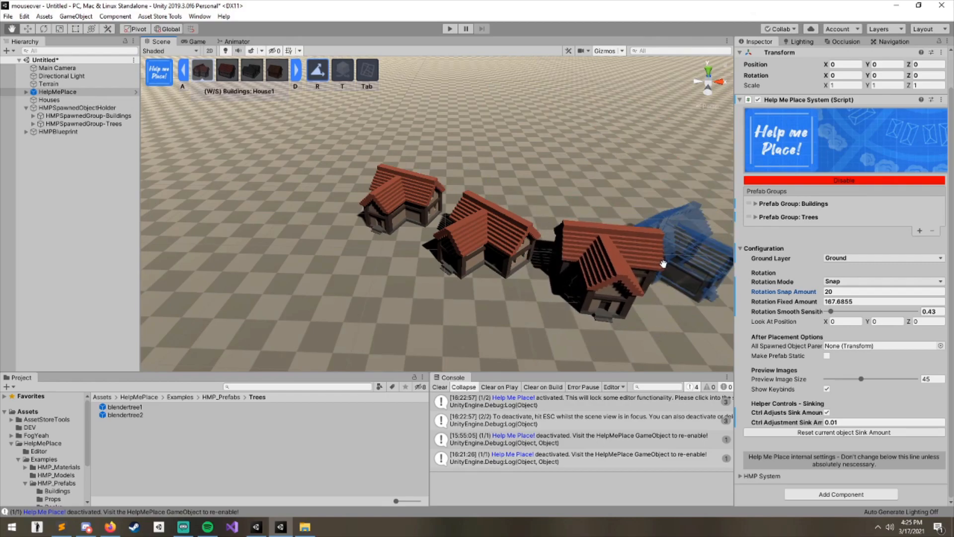
{"action": "left_click", "coordinate": [688, 250]}
- Place one more House1 building at the end of the row
{"action": "middle_click_drag", "start_coordinate": [696, 251], "coordinate": [628, 274]}
{"action": "left_click", "coordinate": [585, 285]}
{"action": "scroll", "coordinate": [588, 291], "scroll_direction": "down", "scroll_amount": 5}
{"action": "middle_click_drag", "start_coordinate": [319, 276], "coordinate": [477, 275]}
{"action": "middle_click_drag", "start_coordinate": [392, 278], "coordinate": [433, 255]}
- Switch to the House3-Gray prefab and set the rotation mode to Fixed
{"action": "key", "text": "d"}
{"action": "middle_click_drag", "start_coordinate": [491, 301], "coordinate": [485, 258]}
{"action": "key", "text": "d"}
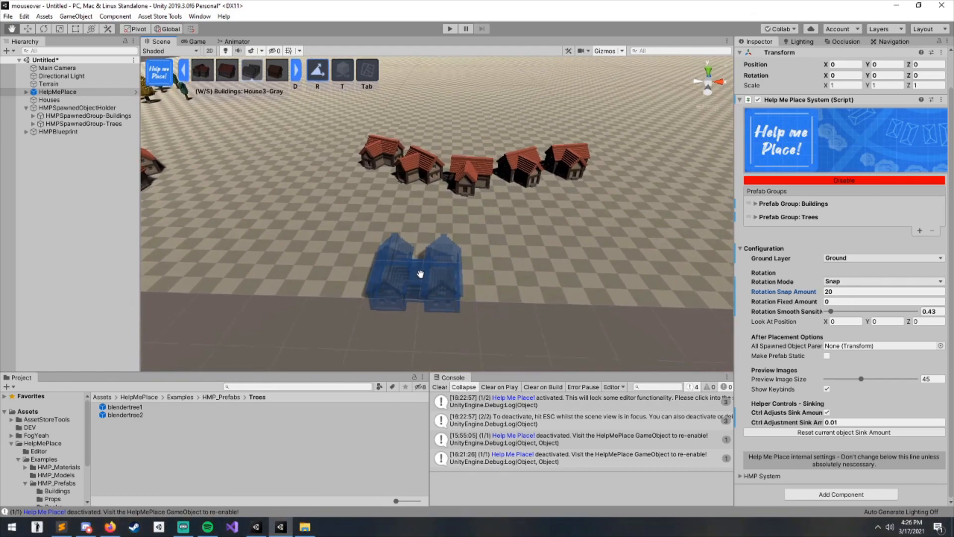
{"action": "middle_click_drag", "start_coordinate": [380, 252], "coordinate": [398, 279]}
{"action": "scroll", "coordinate": [385, 261], "scroll_direction": "down", "scroll_amount": 1, "text": "shift"}
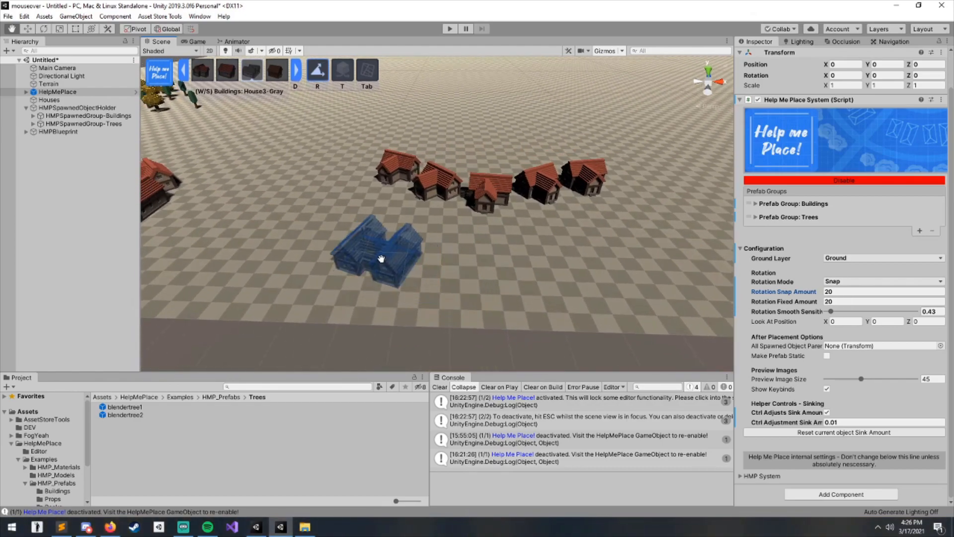
{"action": "left_click", "coordinate": [853, 283]}
{"action": "left_click", "coordinate": [857, 315]}
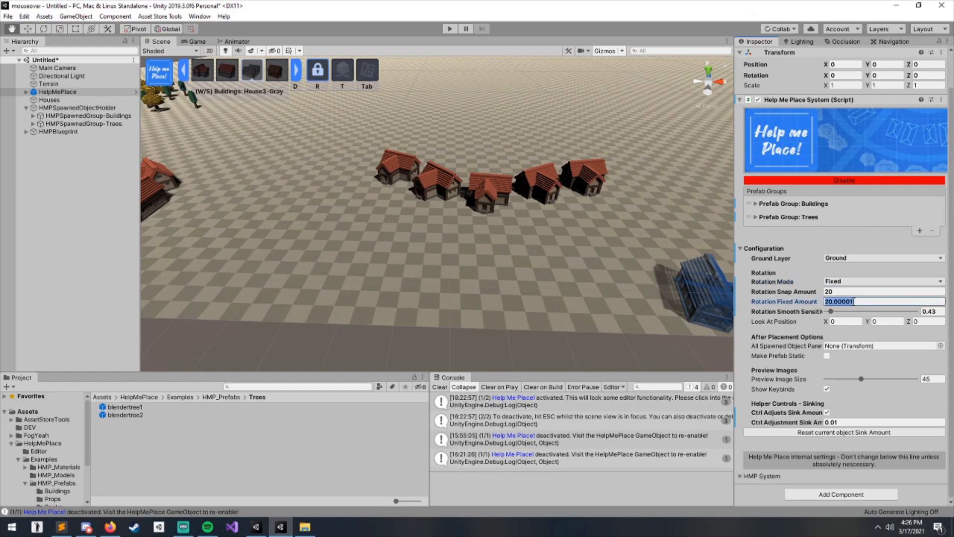
- Place a row of House3-Gray buildings at a fixed rotation in front of the red houses
{"action": "middle_click_drag", "start_coordinate": [455, 257], "coordinate": [276, 230]}
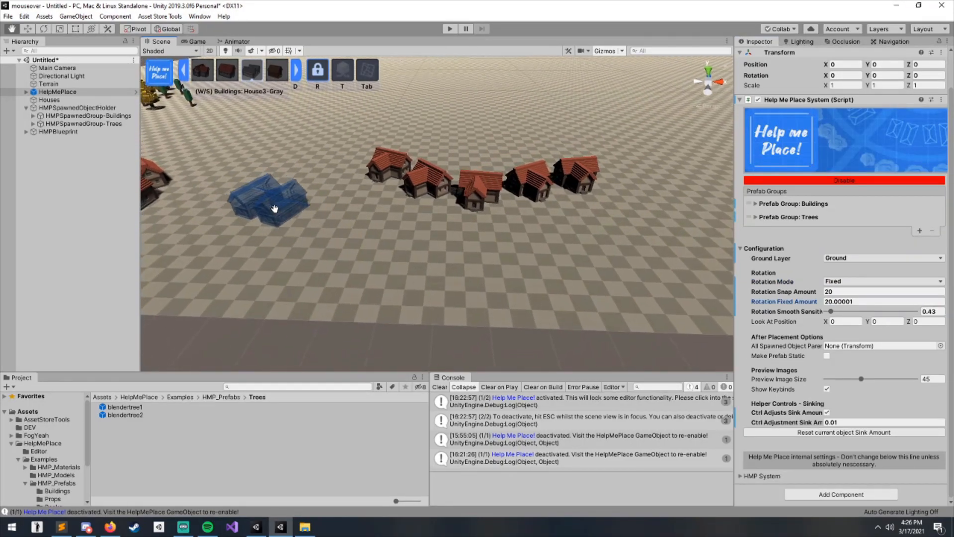
{"action": "left_click", "coordinate": [273, 210]}
{"action": "left_click", "coordinate": [343, 231]}
{"action": "left_click", "coordinate": [417, 246]}
{"action": "left_click", "coordinate": [517, 268]}
{"action": "left_click", "coordinate": [670, 299]}
{"action": "middle_click_drag", "start_coordinate": [641, 300], "coordinate": [554, 302]}
{"action": "right_click_drag", "start_coordinate": [553, 303], "coordinate": [336, 273]}
{"action": "middle_click_drag", "start_coordinate": [336, 273], "coordinate": [179, 167]}
{"action": "right_click_drag", "start_coordinate": [537, 196], "coordinate": [524, 230]}
{"action": "middle_click_drag", "start_coordinate": [524, 229], "coordinate": [459, 151]}
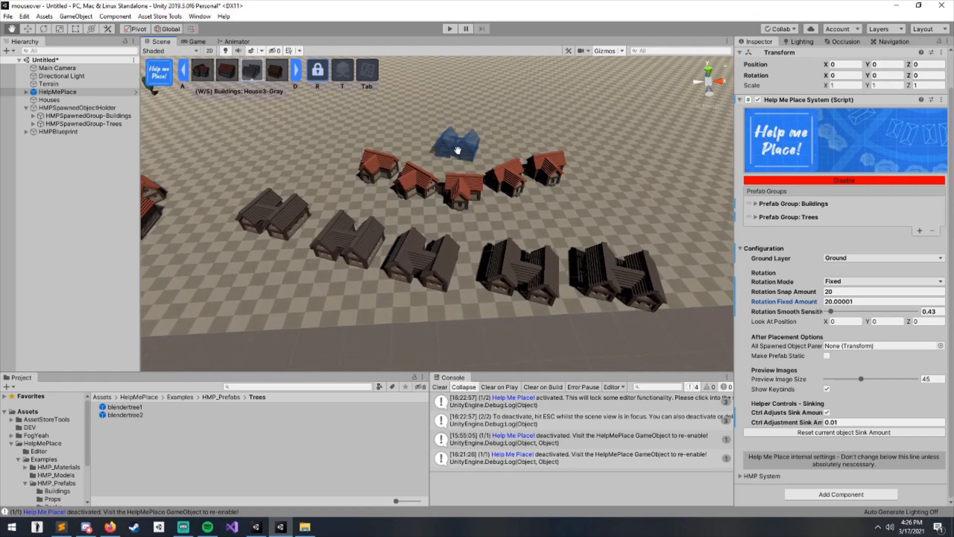
{"action": "middle_click_drag", "start_coordinate": [519, 180], "coordinate": [521, 187]}
- Switch the rotation mode to Random and place several randomly rotated House3-Gray buildings
{"action": "key", "text": "r"}
{"action": "middle_click_drag", "start_coordinate": [553, 215], "coordinate": [462, 238]}
{"action": "middle_click_drag", "start_coordinate": [576, 223], "coordinate": [476, 196]}
{"action": "left_click", "coordinate": [594, 221]}
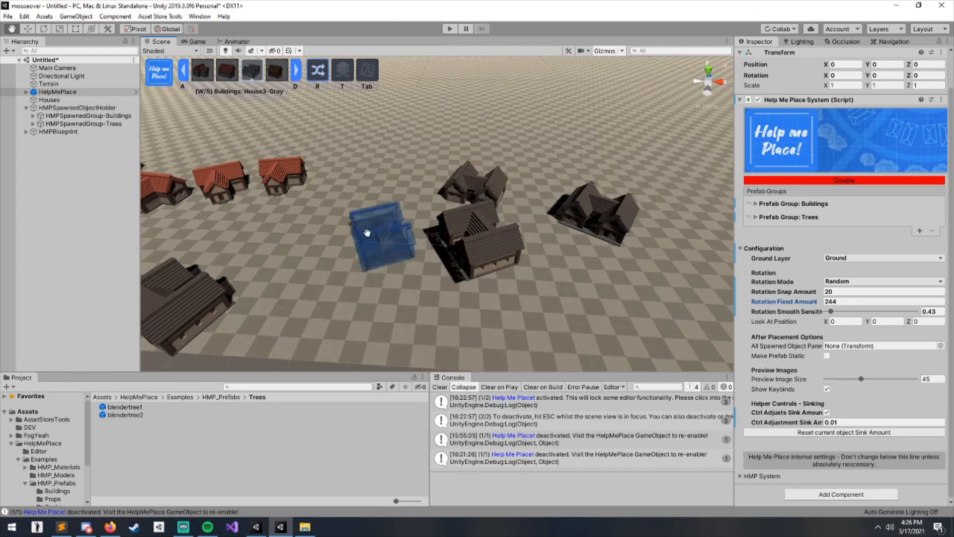
{"action": "left_click", "coordinate": [356, 242]}
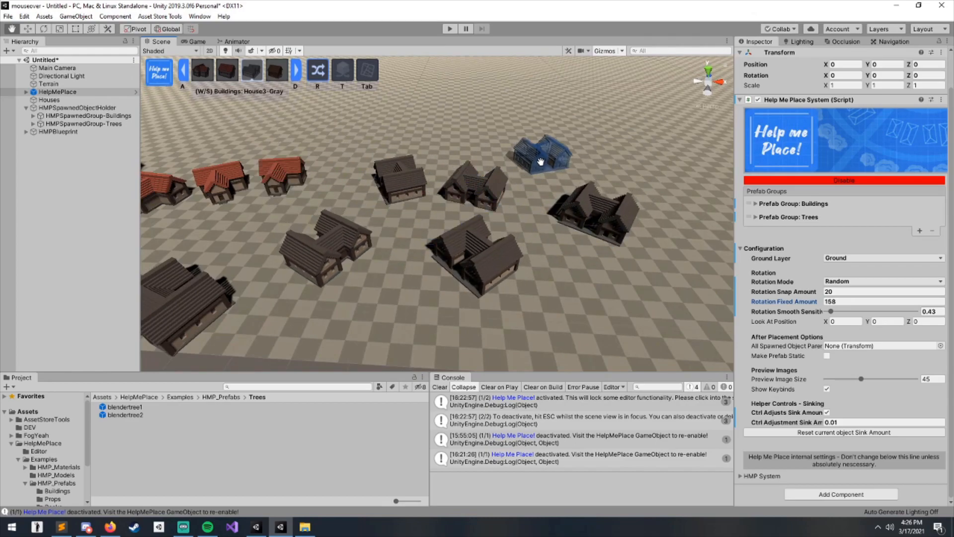
{"action": "middle_click_drag", "start_coordinate": [607, 269], "coordinate": [532, 245]}
- Switch to the House4-Brown prefab and scatter randomly rotated brown houses across the ground
{"action": "key", "text": "d"}
{"action": "middle_click_drag", "start_coordinate": [614, 245], "coordinate": [488, 246]}
{"action": "middle_click_drag", "start_coordinate": [603, 242], "coordinate": [487, 214]}
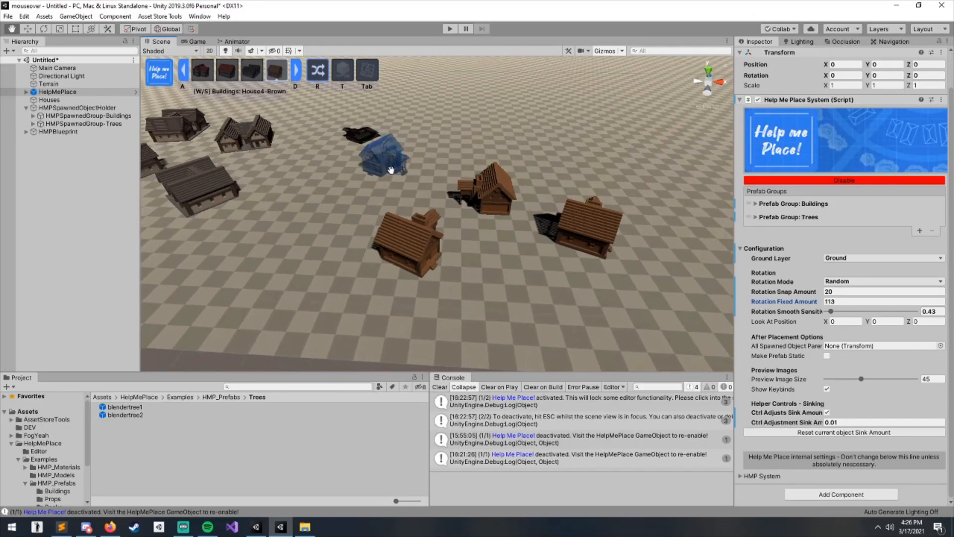
{"action": "left_click", "coordinate": [535, 306]}
{"action": "middle_click_drag", "start_coordinate": [535, 306], "coordinate": [428, 298]}
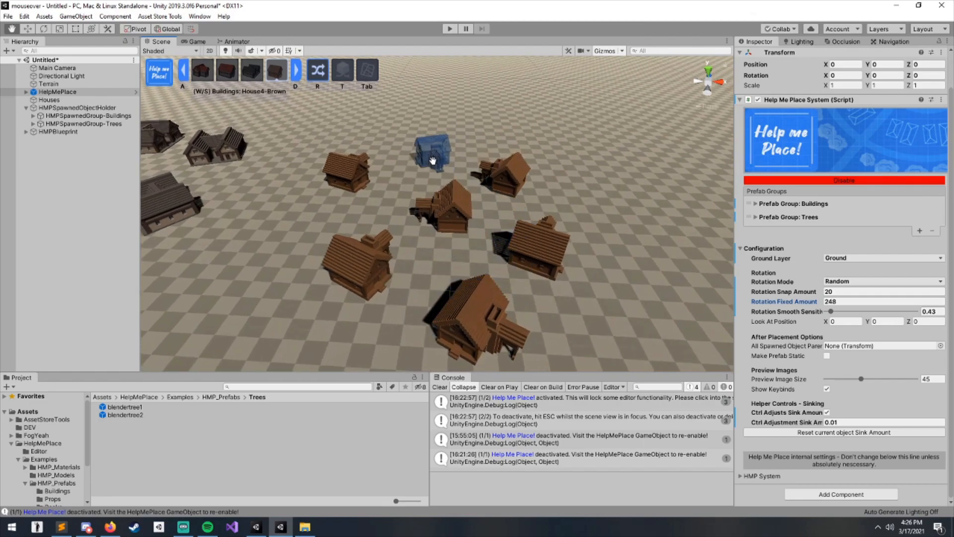
{"action": "left_click", "coordinate": [294, 227]}
{"action": "left_click", "coordinate": [268, 316]}
{"action": "middle_click_drag", "start_coordinate": [591, 312], "coordinate": [509, 293]}
{"action": "left_click", "coordinate": [606, 292]}
{"action": "left_click", "coordinate": [524, 336]}
{"action": "right_click_drag", "start_coordinate": [544, 261], "coordinate": [542, 234]}
{"action": "middle_click_drag", "start_coordinate": [541, 234], "coordinate": [525, 218]}
{"action": "middle_click_drag", "start_coordinate": [470, 198], "coordinate": [485, 277]}
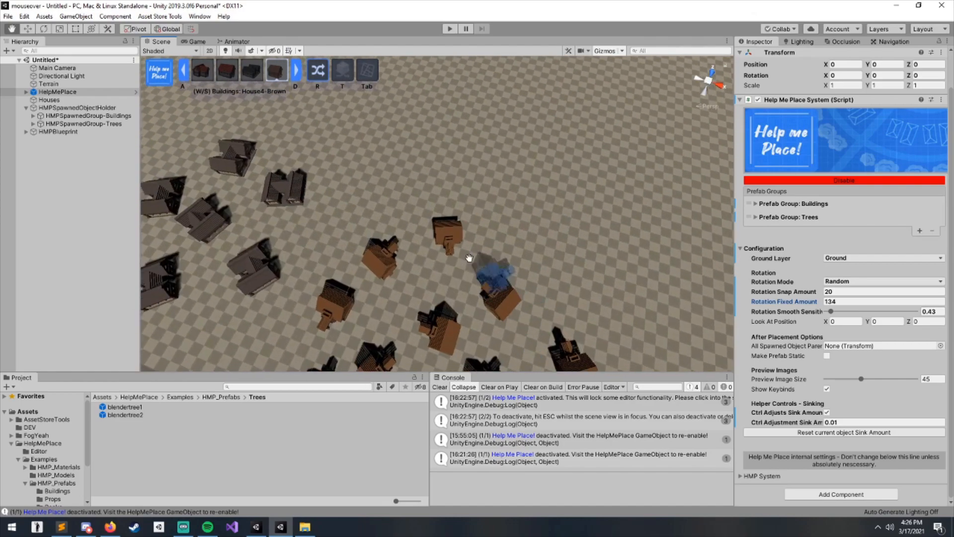
- Switch the rotation mode to Look Towards and preview House4-Brown over the empty ground
{"action": "right_click_drag", "start_coordinate": [486, 276], "coordinate": [474, 159]}
{"action": "right_click_drag", "start_coordinate": [412, 244], "coordinate": [496, 188]}
{"action": "middle_click_drag", "start_coordinate": [496, 188], "coordinate": [300, 184]}
{"action": "scroll", "coordinate": [318, 182], "scroll_direction": "down", "scroll_amount": 4}
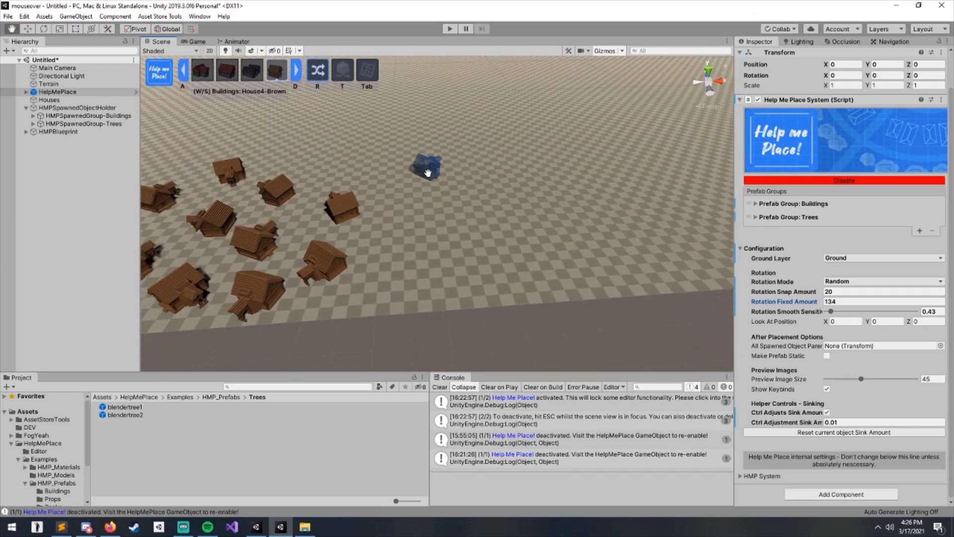
{"action": "scroll", "coordinate": [482, 208], "scroll_direction": "up", "scroll_amount": 3}
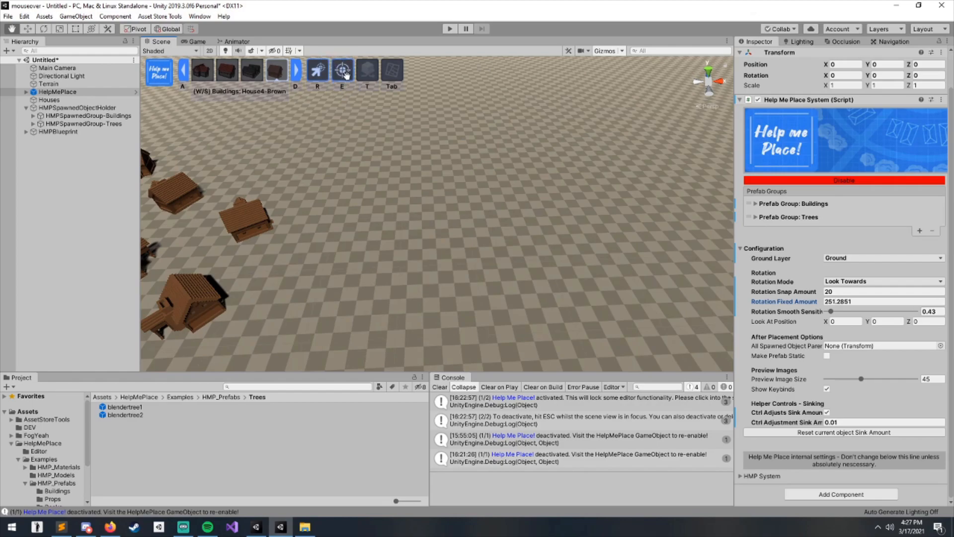
{"action": "middle_click_drag", "start_coordinate": [401, 152], "coordinate": [352, 165]}
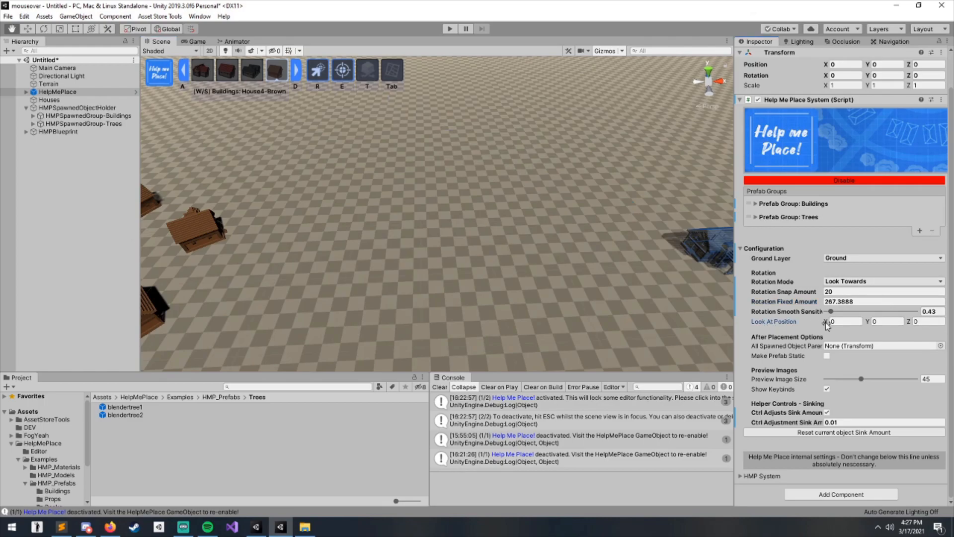
- Set a look-at point on the ground and place several House4-Brown houses facing towards it
{"action": "middle_click_drag", "start_coordinate": [565, 281], "coordinate": [462, 155]}
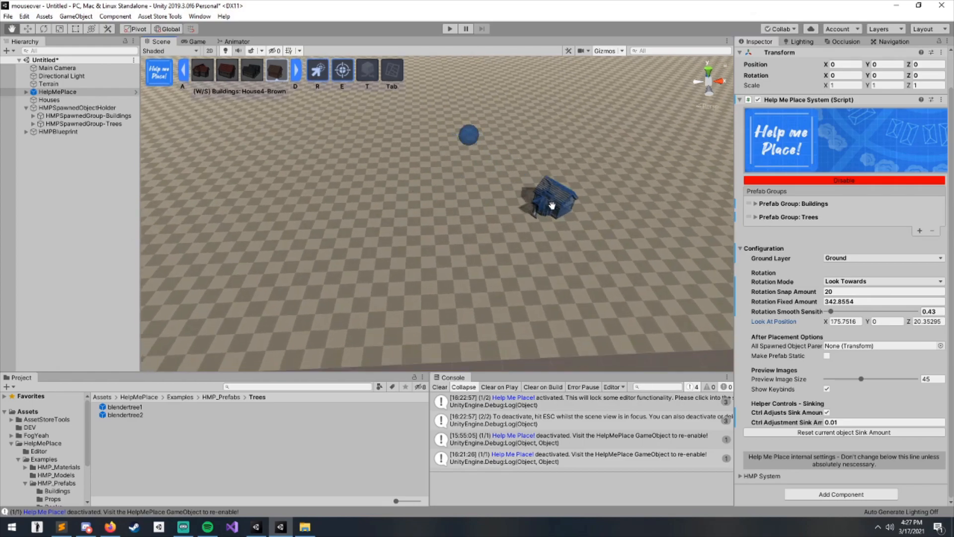
{"action": "middle_click_drag", "start_coordinate": [492, 187], "coordinate": [530, 199]}
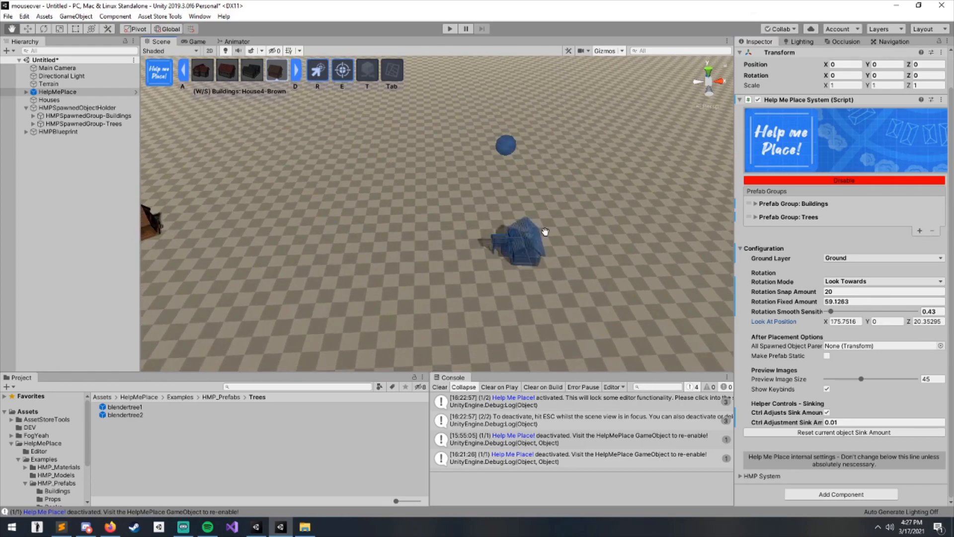
{"action": "middle_click_drag", "start_coordinate": [514, 241], "coordinate": [524, 230]}
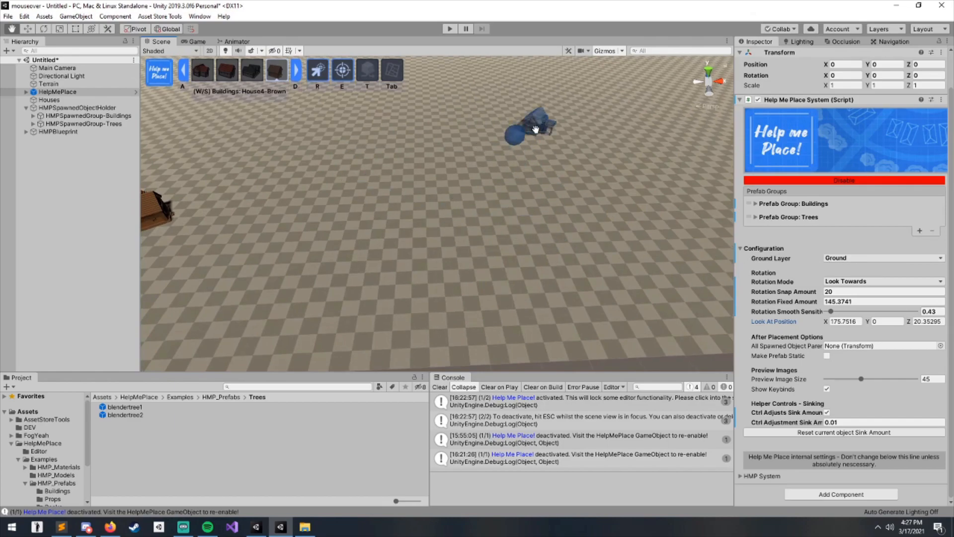
{"action": "left_click", "coordinate": [321, 143]}
{"action": "left_click", "coordinate": [323, 206]}
{"action": "left_click", "coordinate": [454, 264]}
{"action": "left_click", "coordinate": [623, 271]}
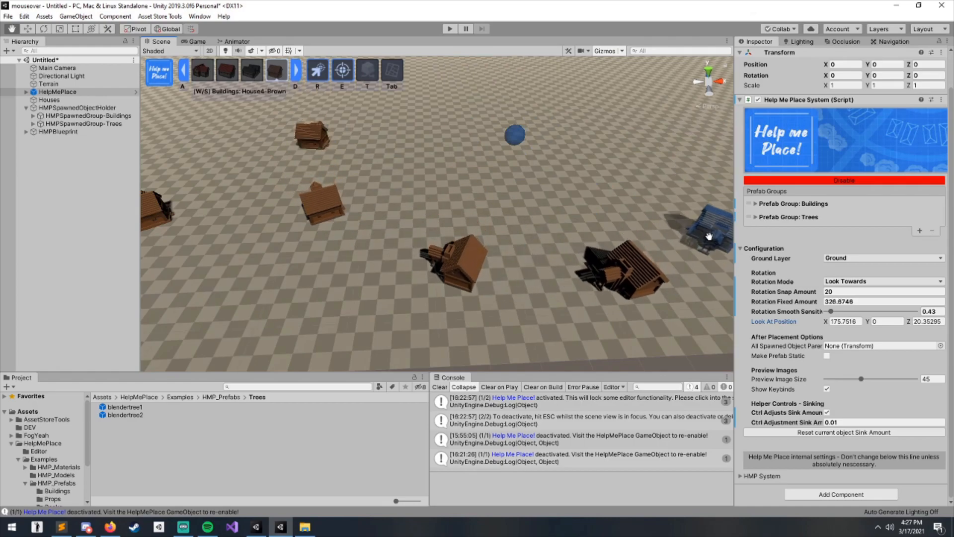
{"action": "left_click", "coordinate": [708, 237]}
{"action": "left_click", "coordinate": [698, 155]}
{"action": "left_click", "coordinate": [661, 113]}
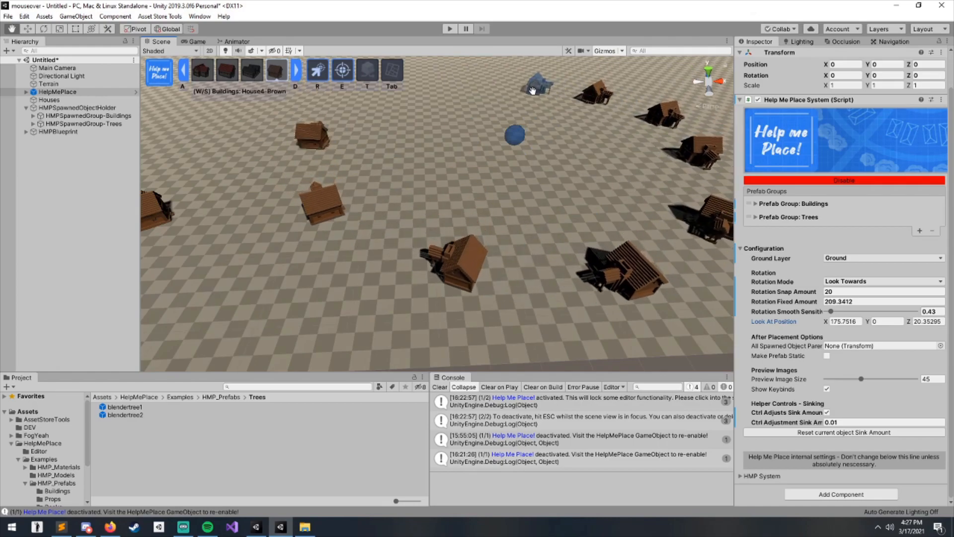
- Place more brown houses in a ring around the look-at point, all facing it
{"action": "left_click", "coordinate": [364, 135]}
{"action": "left_click", "coordinate": [382, 167]}
{"action": "left_click", "coordinate": [428, 205]}
{"action": "left_click", "coordinate": [498, 222]}
{"action": "left_click", "coordinate": [555, 205]}
{"action": "left_click", "coordinate": [625, 178]}
{"action": "left_click", "coordinate": [649, 183]}
{"action": "left_click", "coordinate": [622, 149]}
{"action": "left_click", "coordinate": [582, 124]}
{"action": "left_click", "coordinate": [523, 121]}
{"action": "left_click", "coordinate": [505, 125]}
{"action": "left_click", "coordinate": [478, 133]}
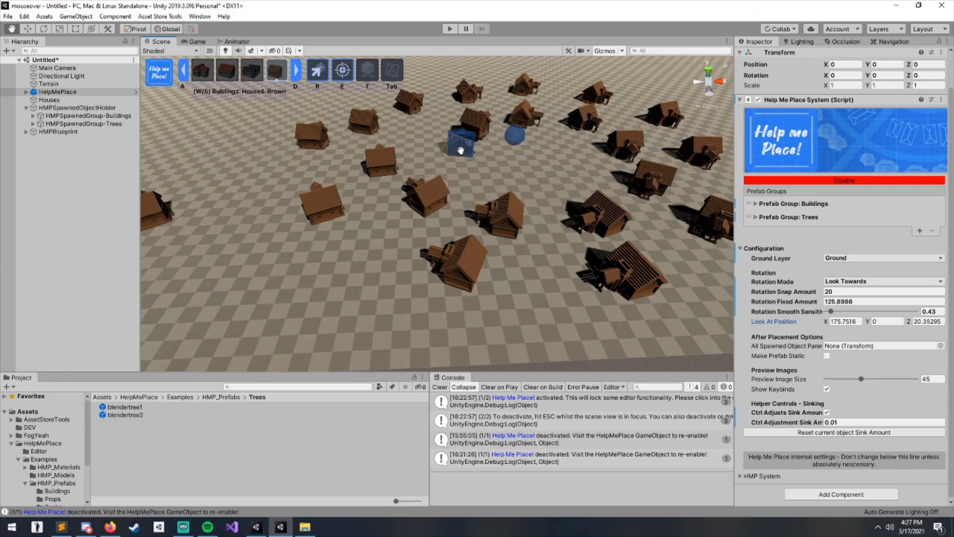
{"action": "left_click", "coordinate": [511, 182]}
{"action": "left_click", "coordinate": [563, 174]}
{"action": "right_click_drag", "start_coordinate": [579, 153], "coordinate": [569, 284]}
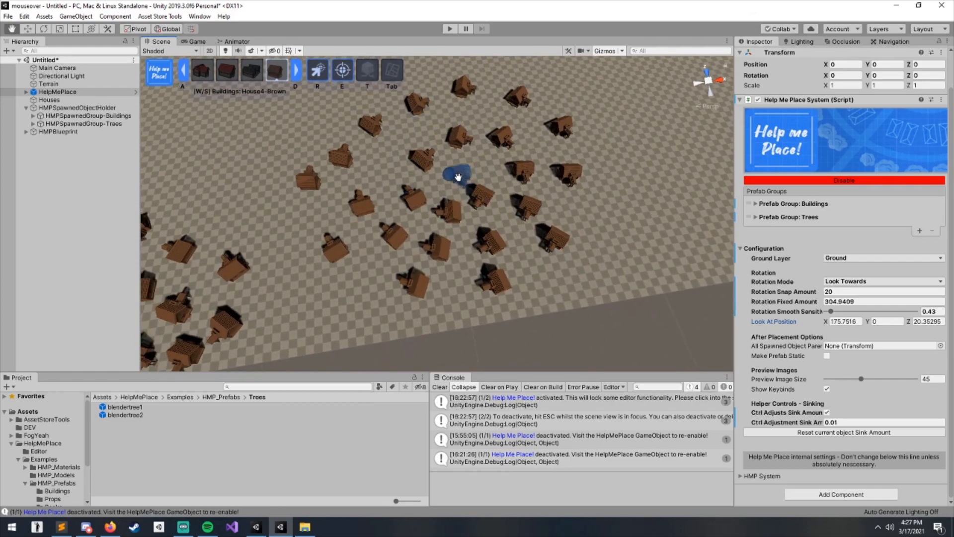
- Switch to the House3-Gray prefab and set a new look-at point on empty ground
{"action": "scroll", "coordinate": [462, 174], "scroll_direction": "up", "scroll_amount": 5}
{"action": "middle_click_drag", "start_coordinate": [469, 166], "coordinate": [378, 220]}
{"action": "scroll", "coordinate": [482, 198], "scroll_direction": "down", "scroll_amount": 4}
{"action": "scroll", "coordinate": [398, 221], "scroll_direction": "down", "scroll_amount": 3}
{"action": "key", "text": "space"}
{"action": "middle_click_drag", "start_coordinate": [514, 155], "coordinate": [485, 188]}
{"action": "scroll", "coordinate": [497, 233], "scroll_direction": "up", "scroll_amount": 6}
{"action": "right_click_drag", "start_coordinate": [512, 169], "coordinate": [536, 219]}
{"action": "key", "text": "a"}
{"action": "middle_click_drag", "start_coordinate": [510, 241], "coordinate": [477, 230]}
{"action": "scroll", "coordinate": [497, 226], "scroll_direction": "down", "scroll_amount": 6}
{"action": "scroll", "coordinate": [518, 203], "scroll_direction": "up", "scroll_amount": 2}
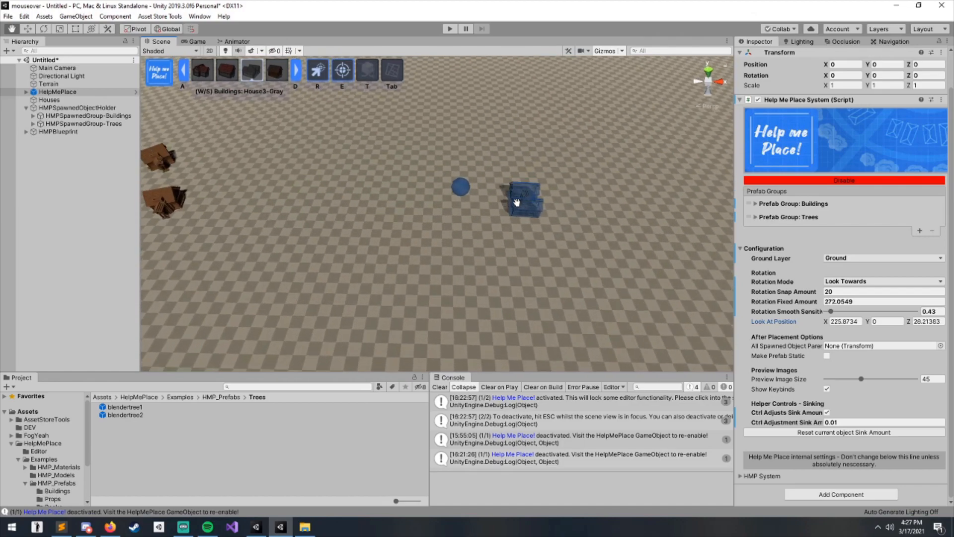
- Place a ring of House3-Gray houses around the look-at point, facing towards it
{"action": "left_click", "coordinate": [518, 160]}
{"action": "left_click", "coordinate": [545, 225]}
{"action": "left_click", "coordinate": [521, 249]}
{"action": "left_click", "coordinate": [467, 250]}
{"action": "left_click", "coordinate": [384, 224]}
{"action": "left_click", "coordinate": [394, 173]}
{"action": "left_click", "coordinate": [438, 138]}
{"action": "middle_click_drag", "start_coordinate": [494, 178], "coordinate": [410, 210]}
{"action": "left_click", "coordinate": [440, 129]}
{"action": "left_click", "coordinate": [504, 153]}
{"action": "left_click", "coordinate": [549, 239]}
{"action": "left_click", "coordinate": [550, 284]}
{"action": "scroll", "coordinate": [500, 338], "scroll_direction": "down", "scroll_amount": 4}
{"action": "left_click", "coordinate": [470, 342]}
{"action": "left_click", "coordinate": [373, 348]}
{"action": "left_click", "coordinate": [305, 348]}
{"action": "left_click", "coordinate": [224, 293]}
{"action": "left_click", "coordinate": [222, 234]}
{"action": "left_click", "coordinate": [253, 174]}
{"action": "left_click", "coordinate": [337, 152]}
{"action": "left_click", "coordinate": [397, 137]}
- Move the look-at point and place another group of gray houses facing it
{"action": "middle_click_drag", "start_coordinate": [614, 167], "coordinate": [528, 235]}
{"action": "scroll", "coordinate": [528, 235], "scroll_direction": "down", "scroll_amount": 4}
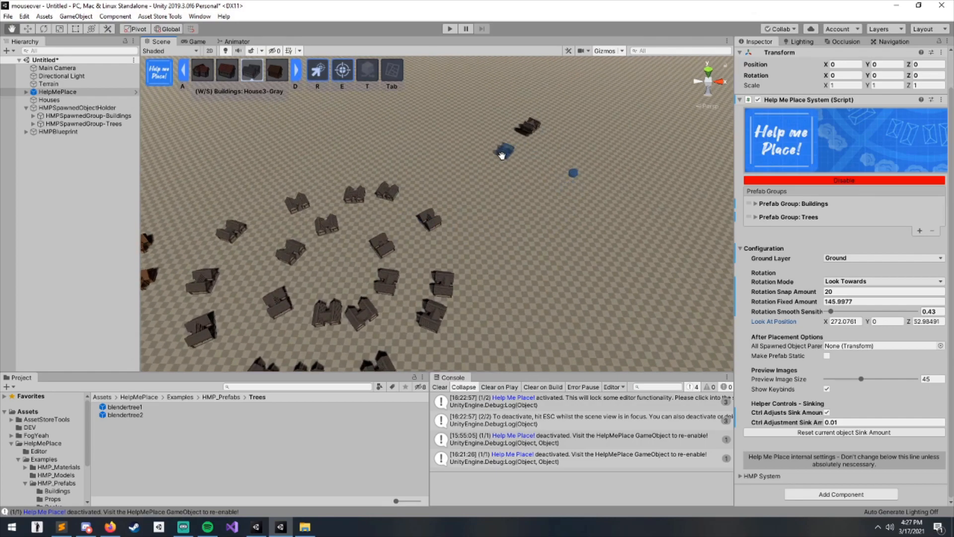
{"action": "left_click", "coordinate": [537, 275]}
{"action": "left_click", "coordinate": [605, 282]}
{"action": "left_click", "coordinate": [669, 264]}
{"action": "left_click", "coordinate": [674, 217]}
{"action": "left_click", "coordinate": [662, 172]}
{"action": "left_click", "coordinate": [641, 150]}
{"action": "left_click", "coordinate": [620, 135]}
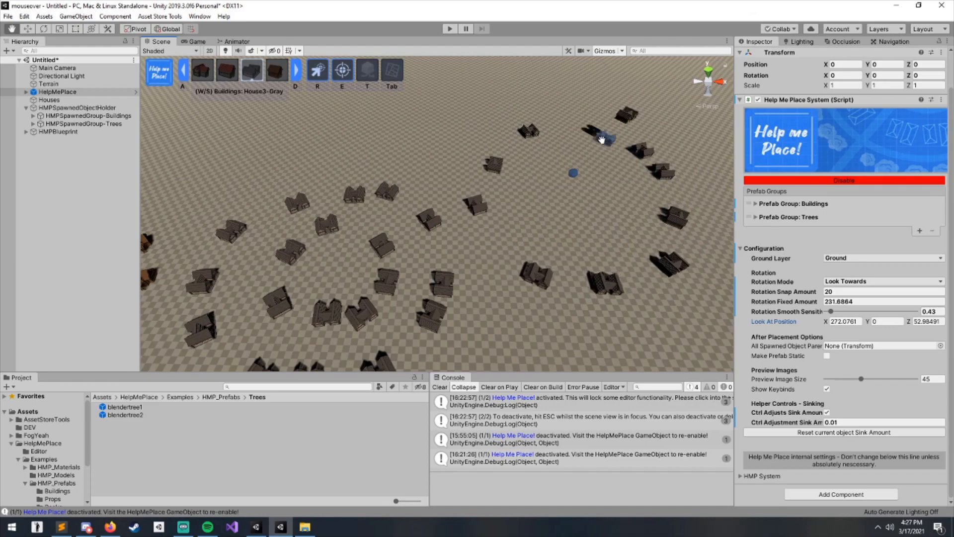
{"action": "left_click", "coordinate": [525, 182]}
{"action": "left_click", "coordinate": [517, 233]}
{"action": "left_click", "coordinate": [564, 247]}
{"action": "left_click", "coordinate": [620, 247]}
{"action": "left_click", "coordinate": [628, 224]}
{"action": "left_click", "coordinate": [632, 162]}
- Move the look-at point again and place more gray houses in an arc around it
{"action": "middle_click_drag", "start_coordinate": [574, 172], "coordinate": [506, 237]}
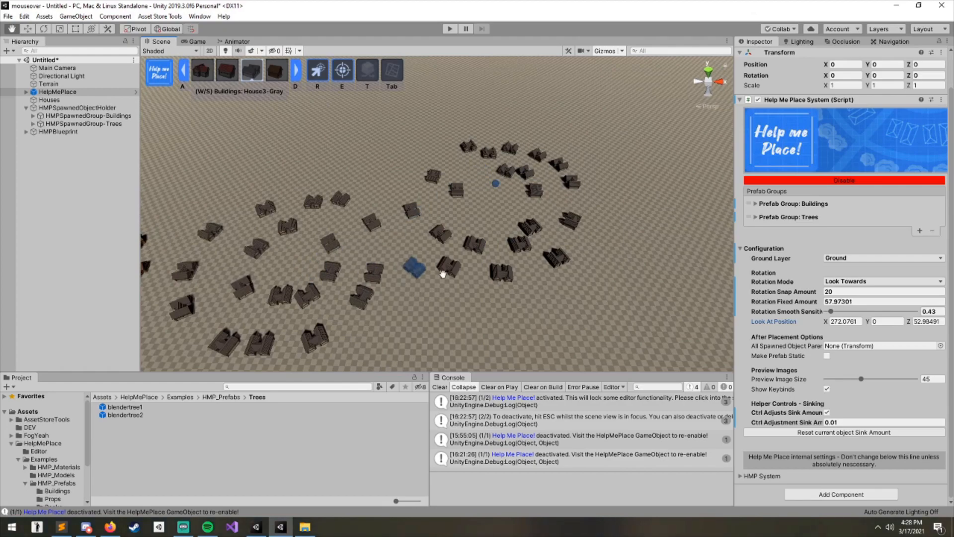
{"action": "middle_click_drag", "start_coordinate": [422, 269], "coordinate": [372, 244]}
{"action": "middle_click_drag", "start_coordinate": [576, 294], "coordinate": [567, 245]}
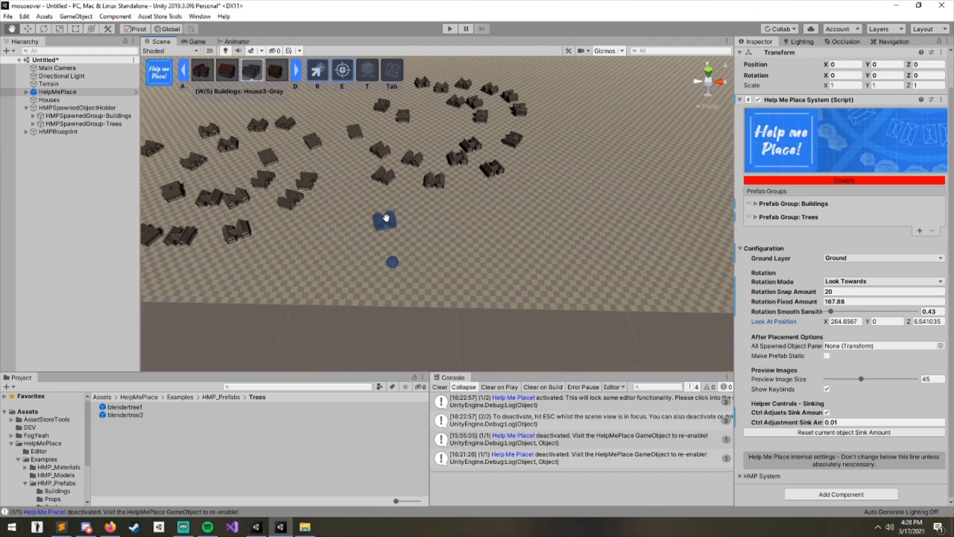
{"action": "left_click", "coordinate": [474, 282]}
{"action": "left_click", "coordinate": [411, 211]}
{"action": "left_click", "coordinate": [381, 209]}
{"action": "left_click", "coordinate": [338, 226]}
{"action": "left_click", "coordinate": [319, 243]}
{"action": "left_click", "coordinate": [312, 263]}
{"action": "middle_click_drag", "start_coordinate": [435, 217], "coordinate": [389, 260]}
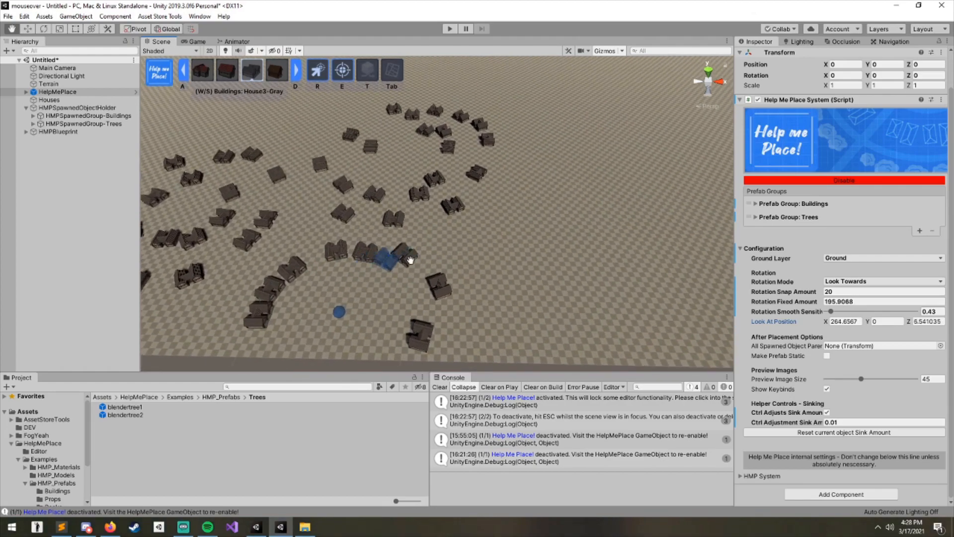
- Switch to the House1 prefab and set a new look-at point on open ground
{"action": "middle_click_drag", "start_coordinate": [414, 231], "coordinate": [456, 200]}
{"action": "middle_click_drag", "start_coordinate": [641, 204], "coordinate": [411, 224]}
{"action": "key", "text": "e"}
{"action": "middle_click_drag", "start_coordinate": [522, 237], "coordinate": [405, 260]}
{"action": "scroll", "coordinate": [497, 228], "scroll_direction": "up", "scroll_amount": 4}
{"action": "key", "text": "a"}
{"action": "key", "text": "d"}
{"action": "key", "text": "a"}
{"action": "key", "text": "a"}
{"action": "scroll", "coordinate": [353, 225], "scroll_direction": "up", "scroll_amount": 3}
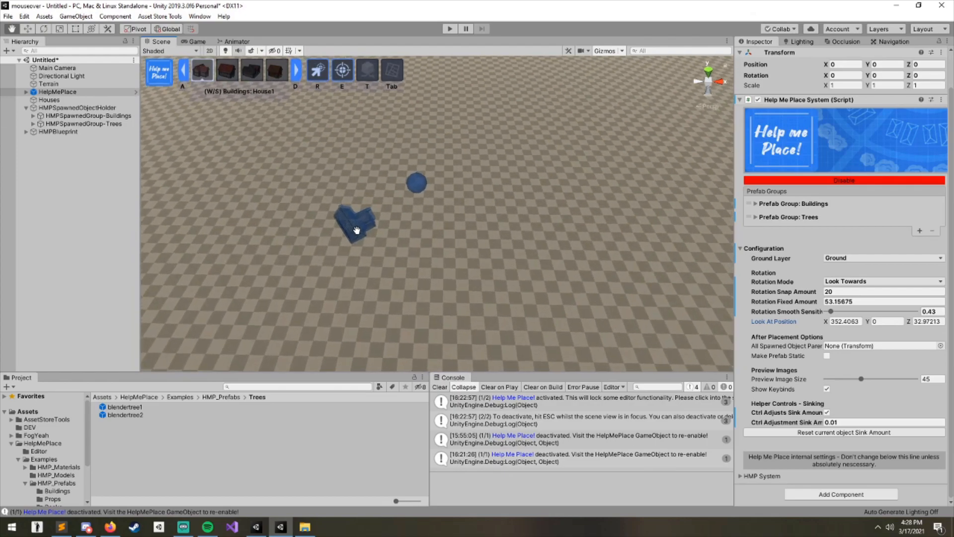
- Switch the rotation mode to Look Away From and place House1 houses around the point facing outwards
{"action": "middle_click_drag", "start_coordinate": [356, 223], "coordinate": [358, 243]}
{"action": "left_click", "coordinate": [353, 180]}
{"action": "left_click", "coordinate": [345, 237]}
{"action": "left_click", "coordinate": [409, 250]}
{"action": "left_click", "coordinate": [487, 254]}
{"action": "left_click", "coordinate": [497, 197]}
{"action": "left_click", "coordinate": [444, 151]}
{"action": "left_click", "coordinate": [390, 141]}
{"action": "middle_click_drag", "start_coordinate": [409, 176], "coordinate": [420, 203]}
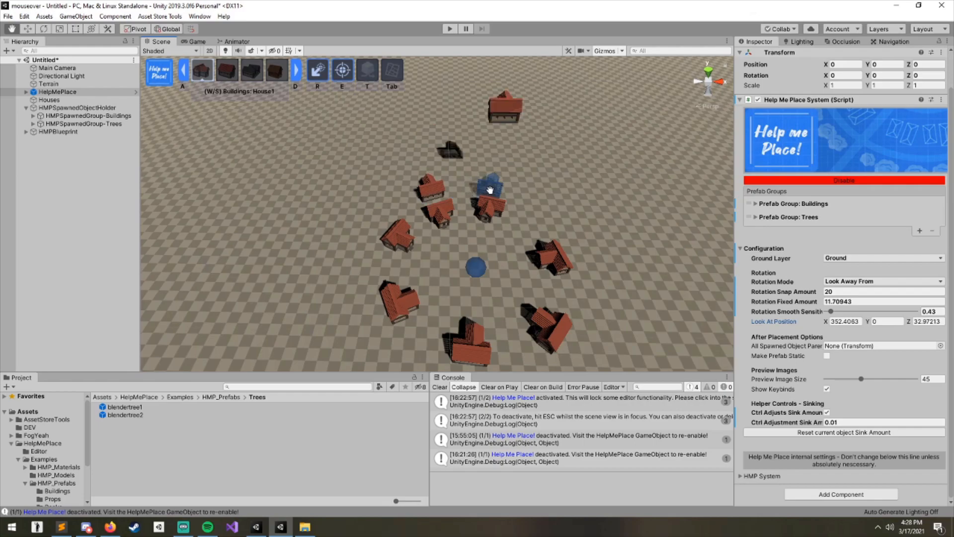
- Place more House1 houses around the look-at point, facing away from it
{"action": "left_click", "coordinate": [589, 252]}
{"action": "left_click", "coordinate": [591, 348]}
{"action": "middle_click_drag", "start_coordinate": [537, 283], "coordinate": [487, 233]}
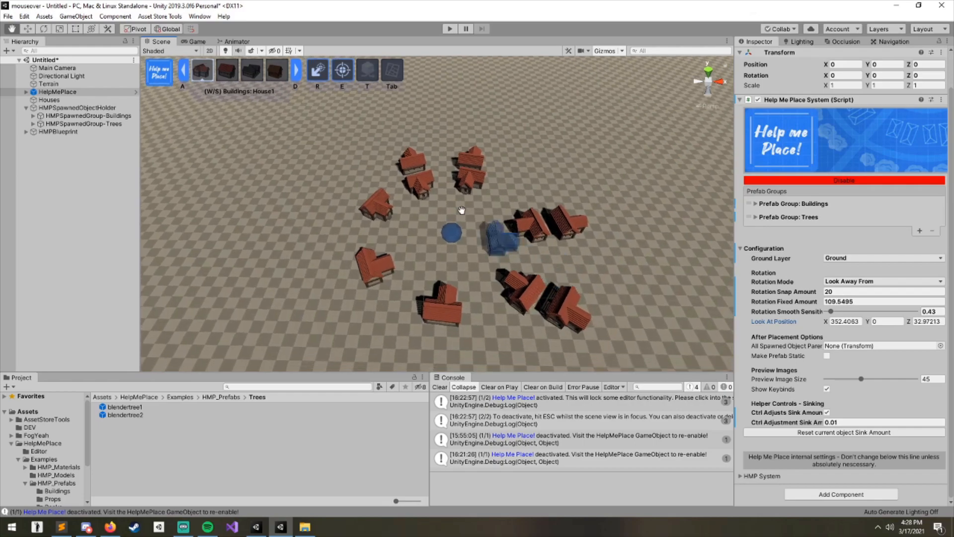
{"action": "middle_click_drag", "start_coordinate": [368, 194], "coordinate": [372, 170]}
{"action": "left_click", "coordinate": [437, 326]}
{"action": "left_click", "coordinate": [337, 260]}
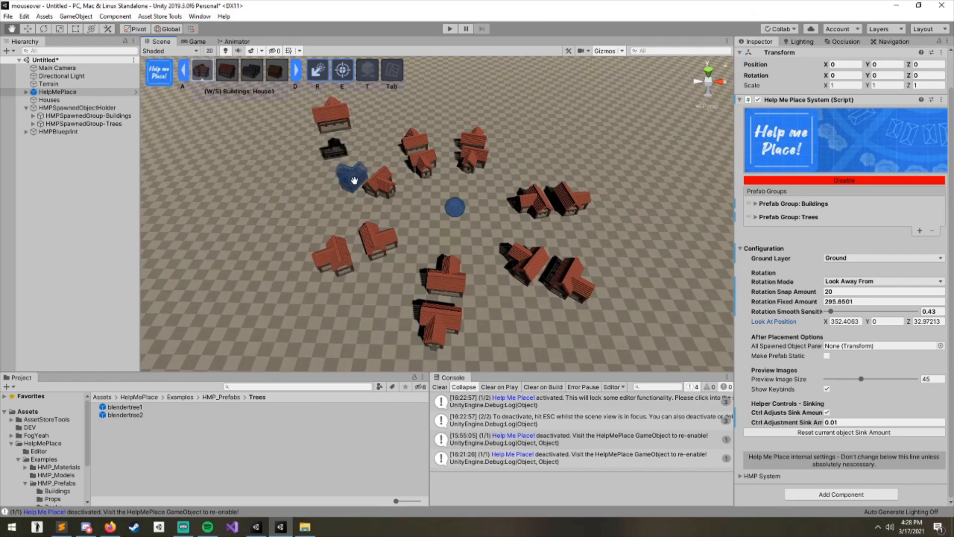
{"action": "middle_click_drag", "start_coordinate": [370, 171], "coordinate": [366, 190]}
{"action": "scroll", "coordinate": [365, 201], "scroll_direction": "down", "scroll_amount": 2}
{"action": "middle_click_drag", "start_coordinate": [429, 364], "coordinate": [433, 283]}
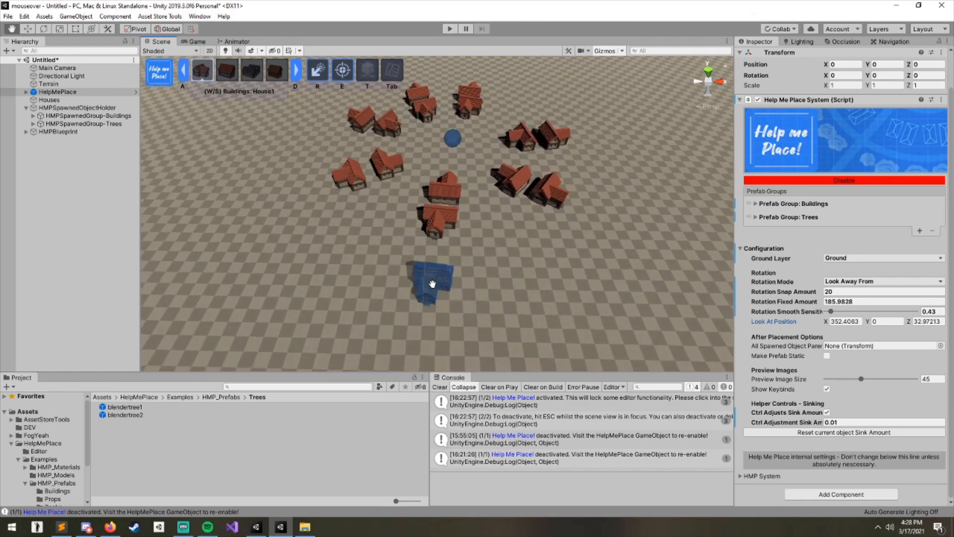
- Switch the rotation mode back to Look Towards and place a ring of House1 houses facing the point
{"action": "key", "text": "r"}
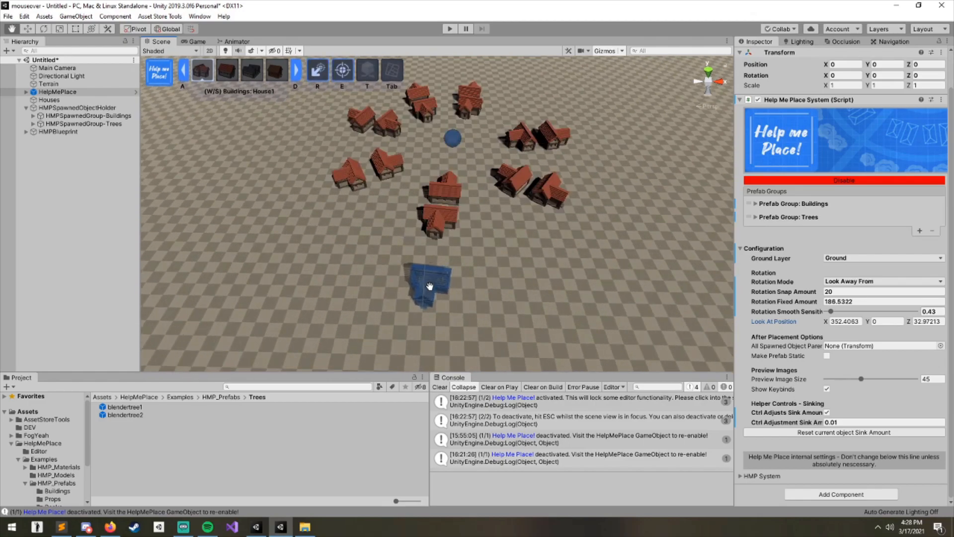
{"action": "key", "text": "r"}
{"action": "left_click", "coordinate": [427, 287]}
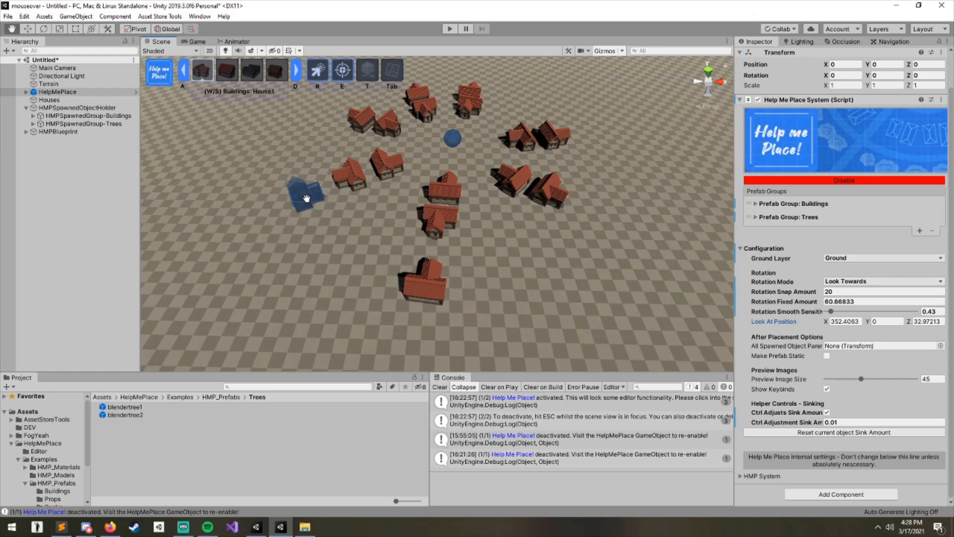
{"action": "left_click", "coordinate": [324, 234]}
{"action": "left_click", "coordinate": [359, 261]}
{"action": "left_click", "coordinate": [509, 276]}
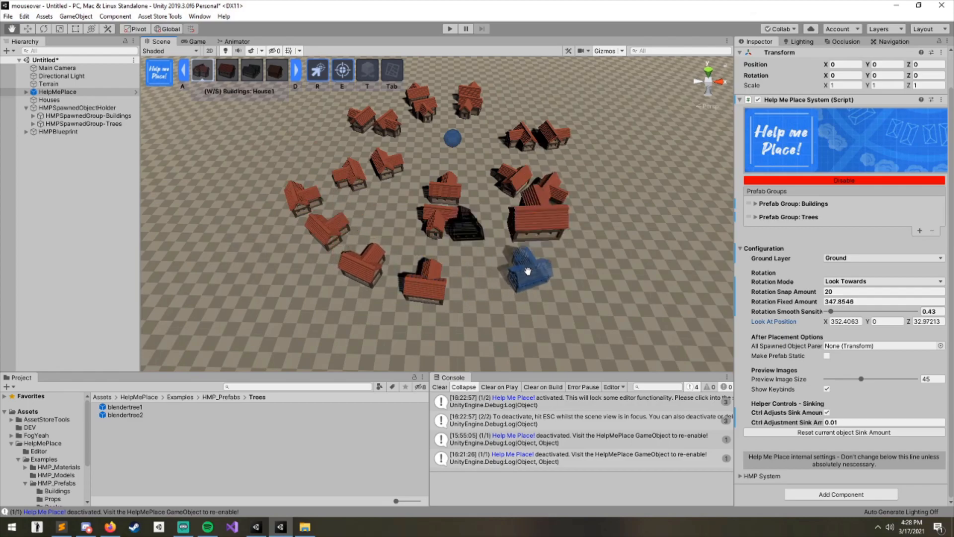
{"action": "left_click", "coordinate": [551, 241]}
{"action": "left_click", "coordinate": [602, 219]}
{"action": "left_click", "coordinate": [615, 182]}
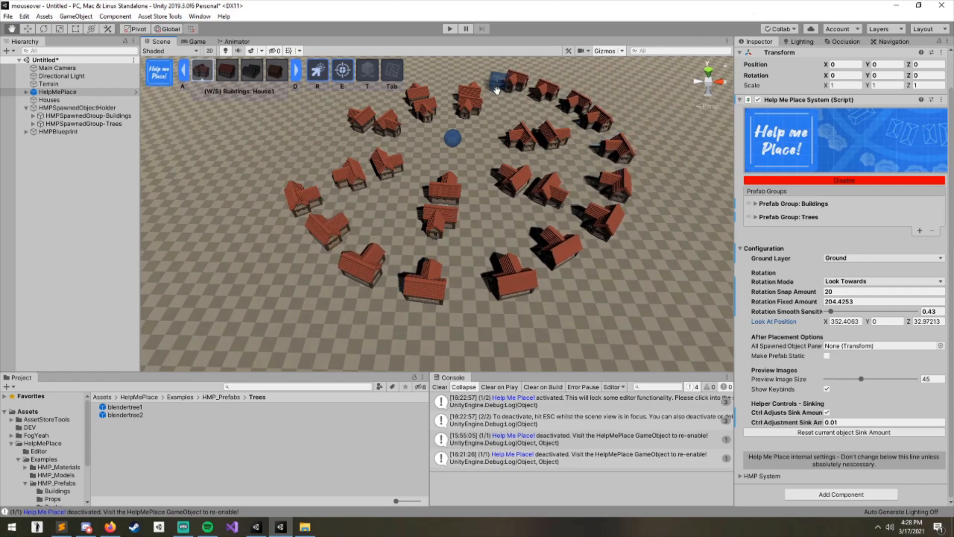
{"action": "middle_click_drag", "start_coordinate": [498, 87], "coordinate": [499, 116]}
{"action": "middle_click_drag", "start_coordinate": [432, 194], "coordinate": [367, 199]}
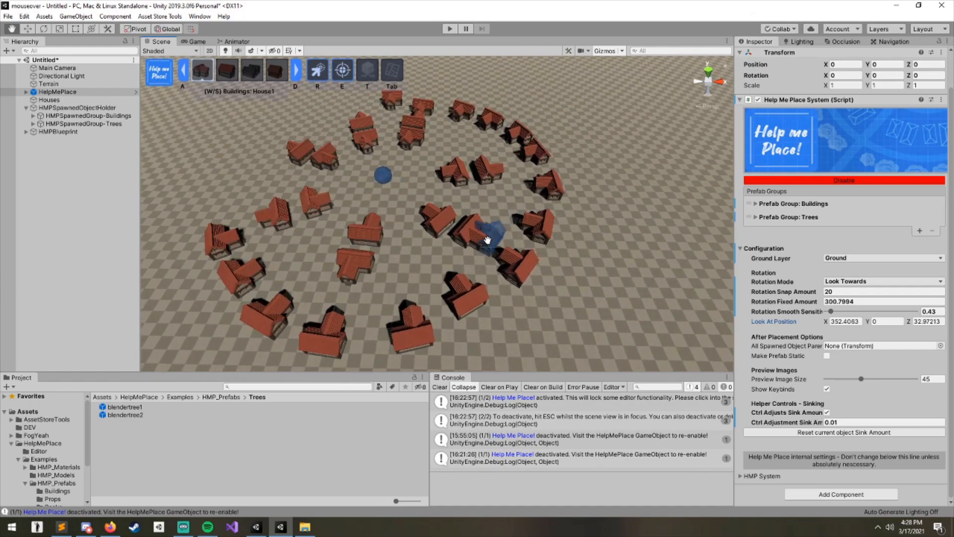
- Switch the rotation mode to Look Away From and place an outer ring of House1 houses facing outwards
{"action": "key", "text": "r"}
{"action": "middle_click_drag", "start_coordinate": [530, 240], "coordinate": [512, 219]}
{"action": "left_click", "coordinate": [527, 107]}
{"action": "left_click", "coordinate": [570, 158]}
{"action": "left_click", "coordinate": [576, 226]}
{"action": "left_click", "coordinate": [553, 276]}
{"action": "left_click", "coordinate": [485, 323]}
{"action": "left_click", "coordinate": [390, 335]}
{"action": "left_click", "coordinate": [243, 347]}
{"action": "left_click", "coordinate": [181, 341]}
{"action": "left_click", "coordinate": [158, 274]}
{"action": "left_click", "coordinate": [155, 223]}
{"action": "left_click", "coordinate": [172, 158]}
{"action": "scroll", "coordinate": [378, 271], "scroll_direction": "down", "scroll_amount": 5}
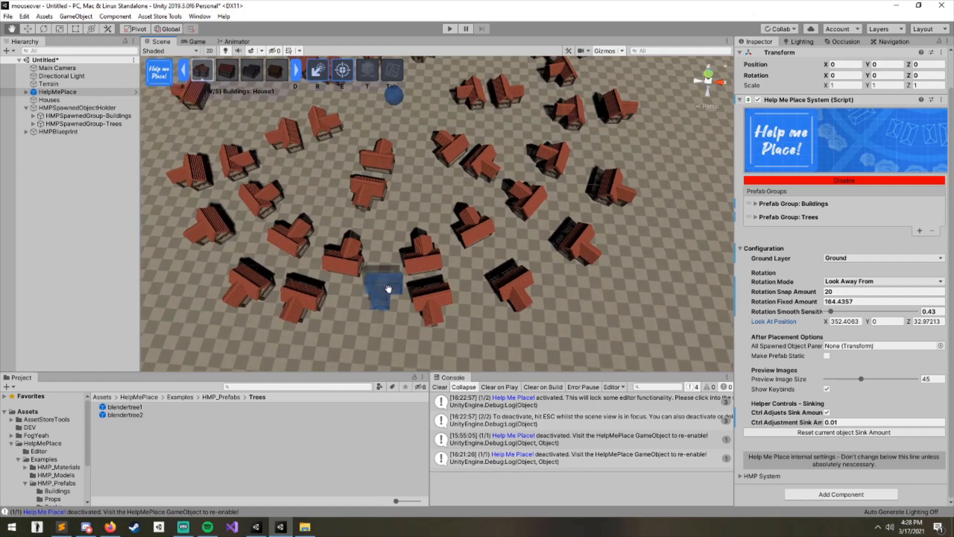
- Zoom out and survey the whole scene of placed houses and trees
{"action": "middle_click_drag", "start_coordinate": [448, 227], "coordinate": [451, 185]}
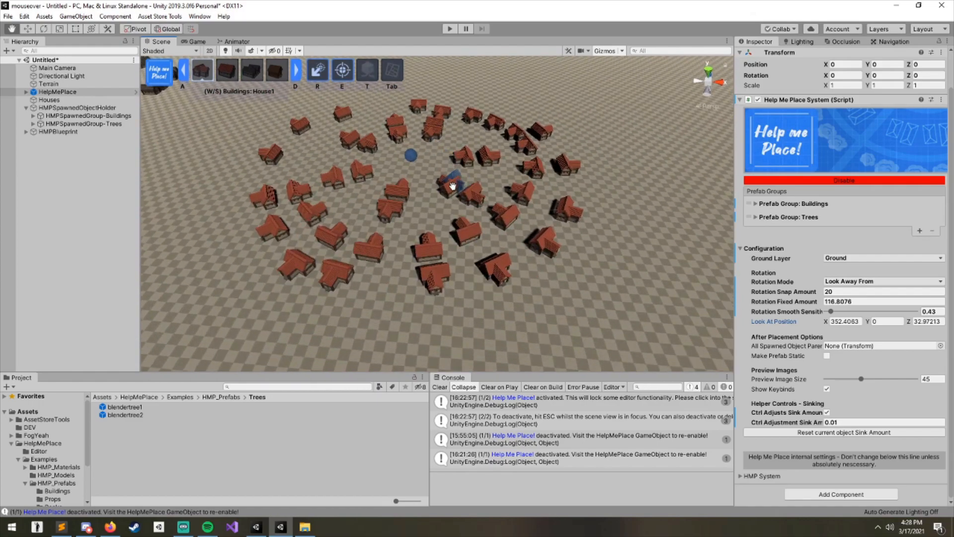
{"action": "scroll", "coordinate": [461, 222], "scroll_direction": "down", "scroll_amount": 4}
{"action": "middle_click_drag", "start_coordinate": [428, 267], "coordinate": [498, 328]}
{"action": "scroll", "coordinate": [473, 296], "scroll_direction": "up", "scroll_amount": 1}
{"action": "middle_click_drag", "start_coordinate": [472, 296], "coordinate": [408, 236]}
{"action": "scroll", "coordinate": [408, 236], "scroll_direction": "down", "scroll_amount": 3}
{"action": "right_click_drag", "start_coordinate": [408, 236], "coordinate": [447, 217]}
{"action": "middle_click_drag", "start_coordinate": [447, 217], "coordinate": [321, 201]}
{"action": "right_click_drag", "start_coordinate": [322, 200], "coordinate": [453, 272]}
{"action": "middle_click_drag", "start_coordinate": [454, 273], "coordinate": [535, 270]}
{"action": "right_click_drag", "start_coordinate": [535, 270], "coordinate": [455, 279]}
{"action": "scroll", "coordinate": [385, 183], "scroll_direction": "down", "scroll_amount": 4}
{"action": "scroll", "coordinate": [456, 279], "scroll_direction": "down", "scroll_amount": 3}
{"action": "middle_click_drag", "start_coordinate": [457, 279], "coordinate": [515, 252]}
{"action": "right_click_drag", "start_coordinate": [516, 252], "coordinate": [375, 195]}
{"action": "scroll", "coordinate": [375, 196], "scroll_direction": "up", "scroll_amount": 2}
{"action": "middle_click_drag", "start_coordinate": [375, 196], "coordinate": [501, 270]}
{"action": "mouse_move", "coordinate": [500, 270]}
{"action": "right_mouse_down"}
{"action": "mouse_move", "coordinate": [394, 241]}
{"action": "mouse_move", "coordinate": [516, 276]}
{"action": "right_mouse_up"}
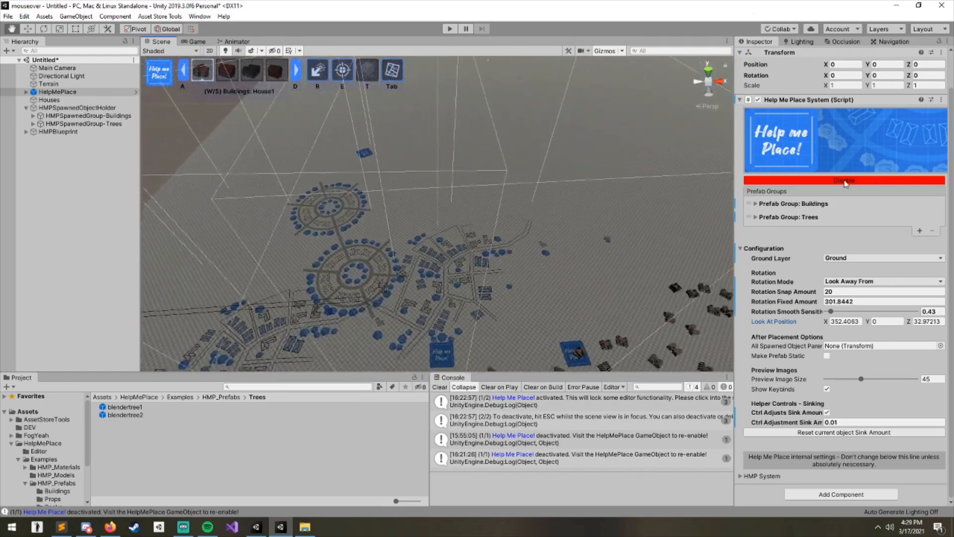
{"action": "middle_click_drag", "start_coordinate": [456, 270], "coordinate": [489, 247]}
{"action": "right_click_drag", "start_coordinate": [452, 282], "coordinate": [150, 213]}
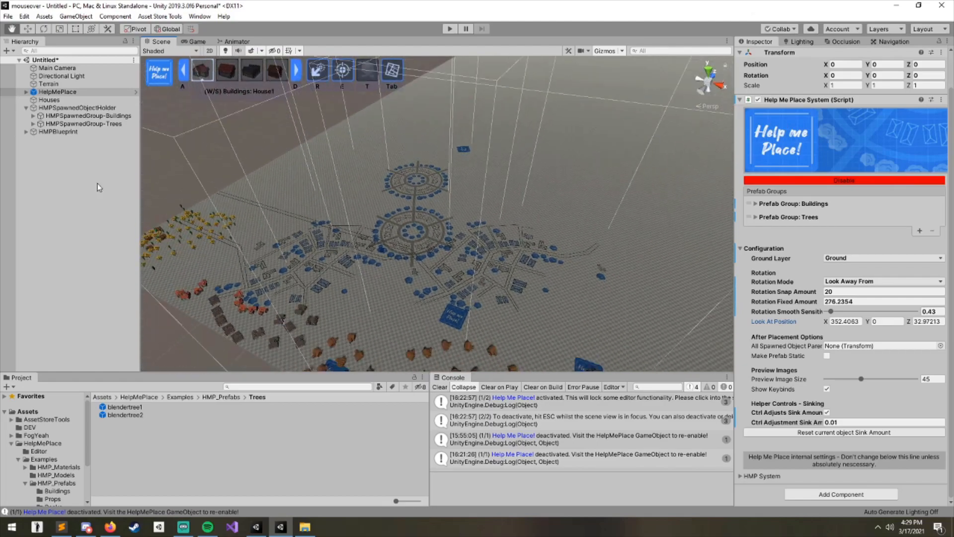
- Expand the HelpMePlace object's helpers and select MapProjection1 to inspect its projector
{"action": "left_click", "coordinate": [33, 100]}
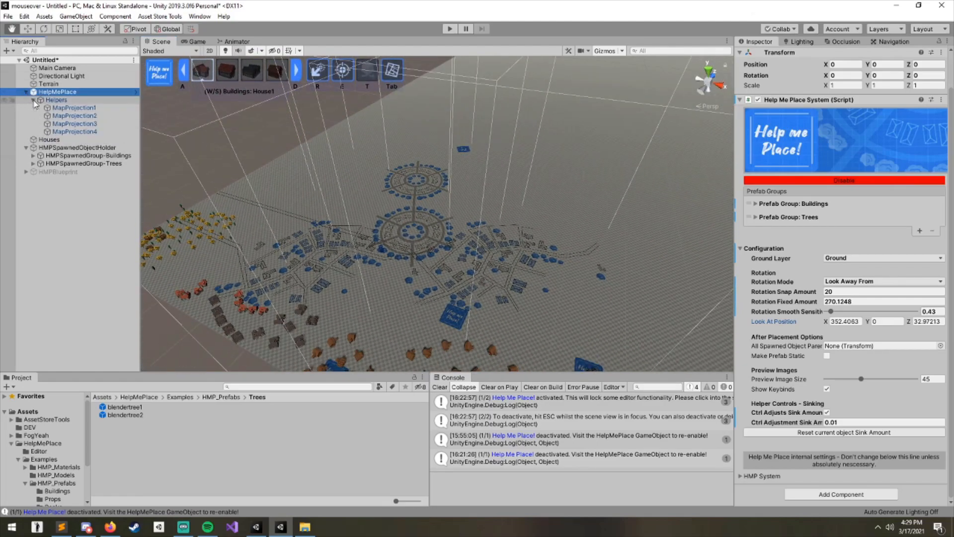
{"action": "left_click", "coordinate": [67, 108]}
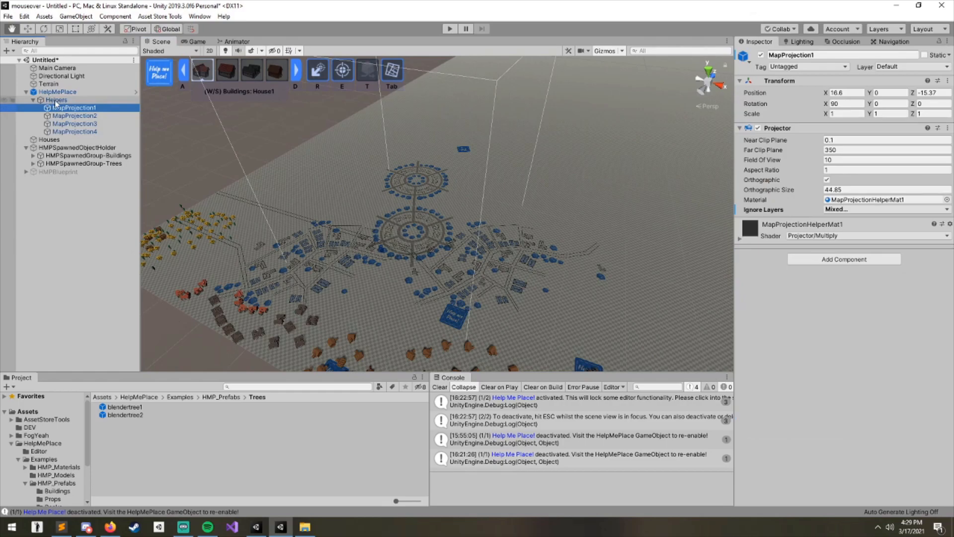
{"action": "middle_click_drag", "start_coordinate": [495, 278], "coordinate": [456, 242]}
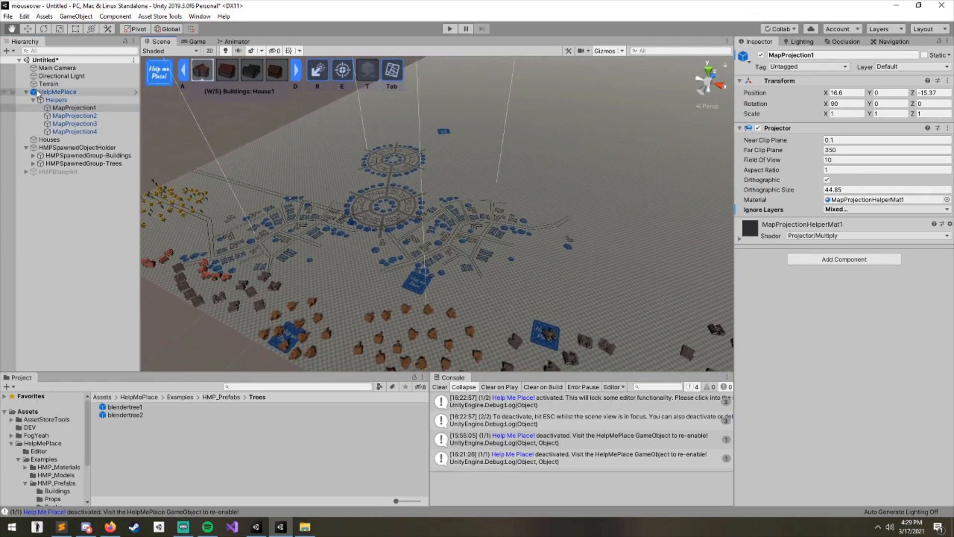
- Frame MapProjection1 in the scene and look over the map image it projects onto the ground
{"action": "double_click", "coordinate": [80, 108]}
{"action": "right_click_drag", "start_coordinate": [354, 202], "coordinate": [421, 299]}
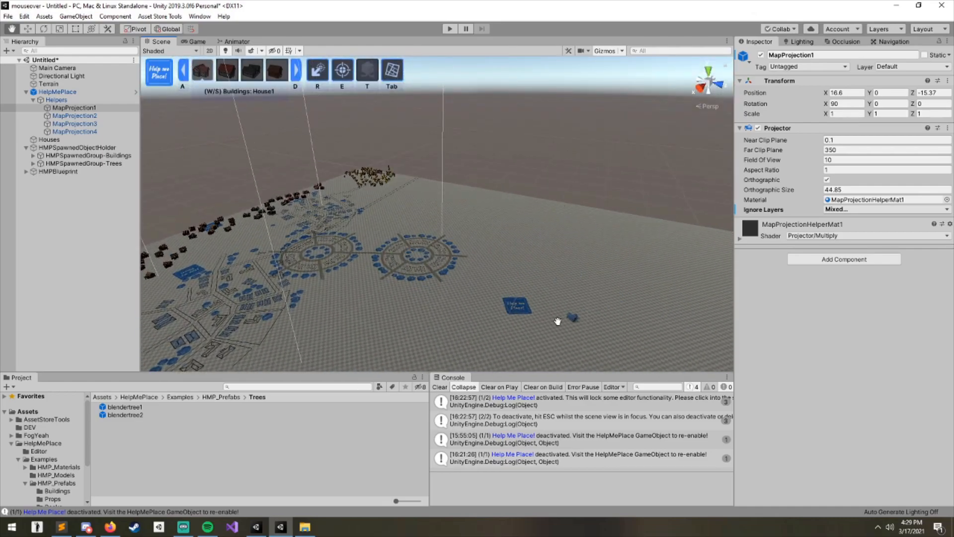
{"action": "right_click_drag", "start_coordinate": [604, 287], "coordinate": [527, 293]}
{"action": "double_click", "coordinate": [38, 109]}
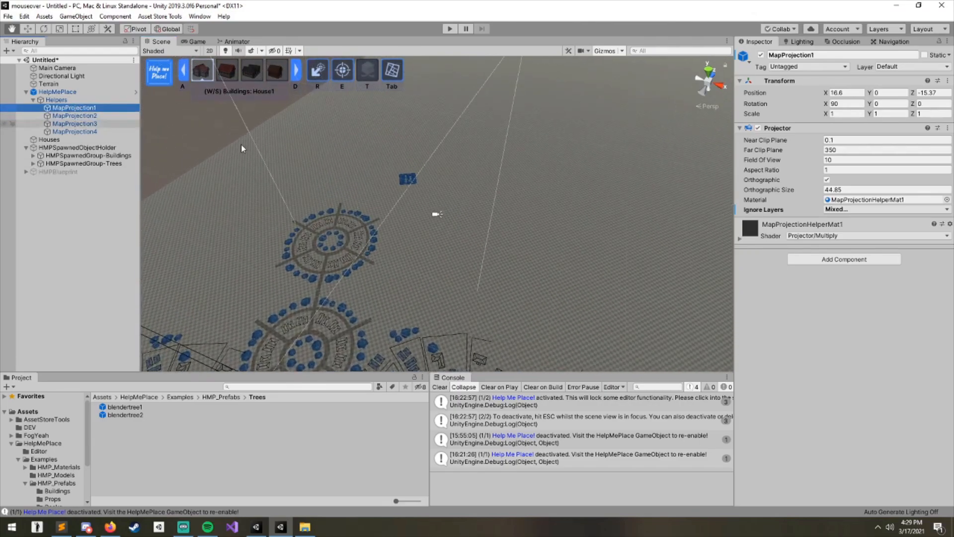
- Locate the projector's material MapProjectionHelperMat1 and its cookie texture MapRound in the project assets
{"action": "left_click", "coordinate": [874, 200]}
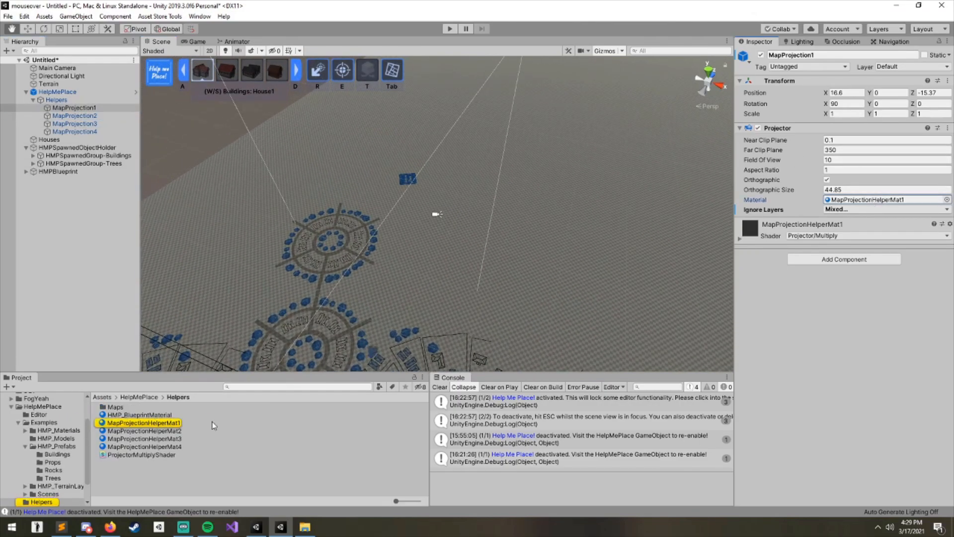
{"action": "left_click", "coordinate": [151, 424]}
{"action": "left_click", "coordinate": [936, 92]}
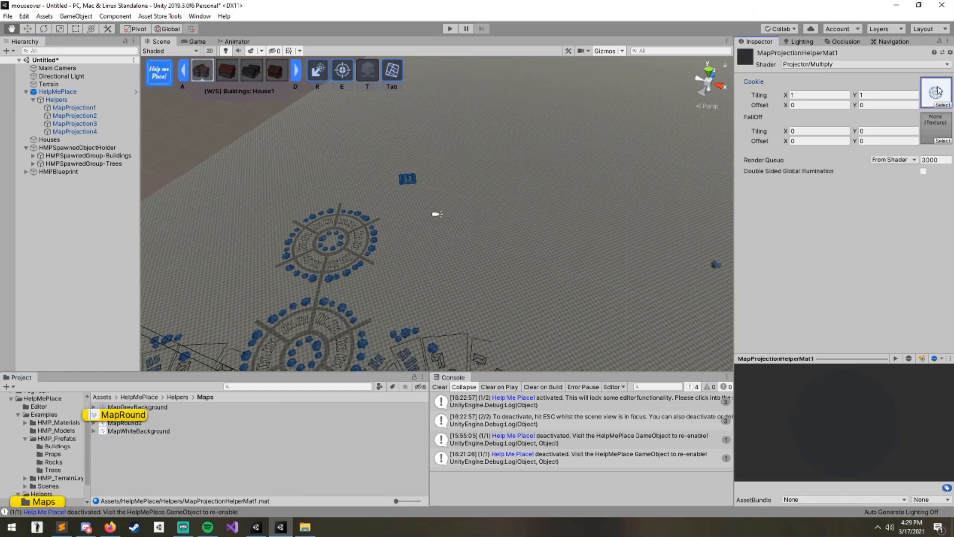
{"action": "left_click", "coordinate": [120, 416]}
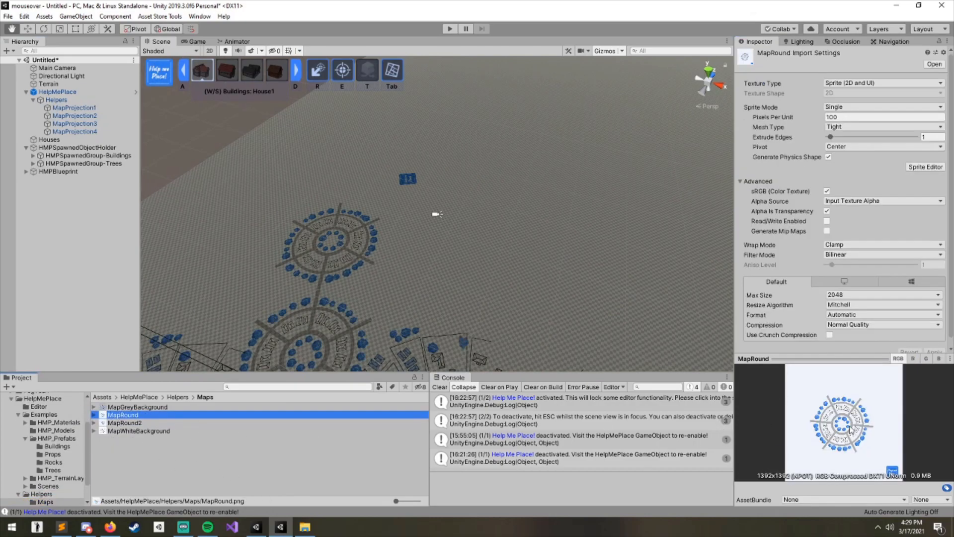
{"action": "middle_click_drag", "start_coordinate": [487, 274], "coordinate": [490, 175]}
{"action": "middle_click_drag", "start_coordinate": [562, 293], "coordinate": [500, 293]}
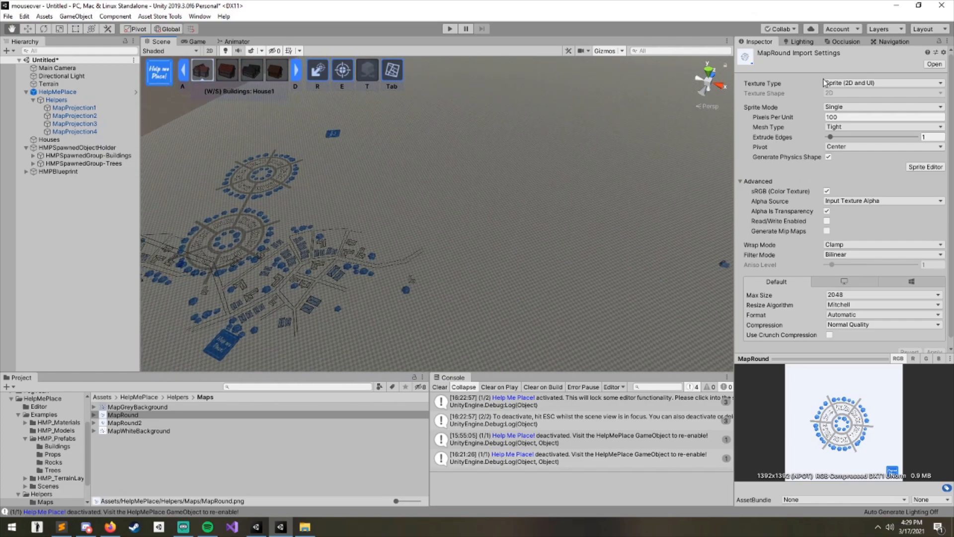
{"action": "left_click", "coordinate": [165, 453]}
{"action": "left_click", "coordinate": [124, 416]}
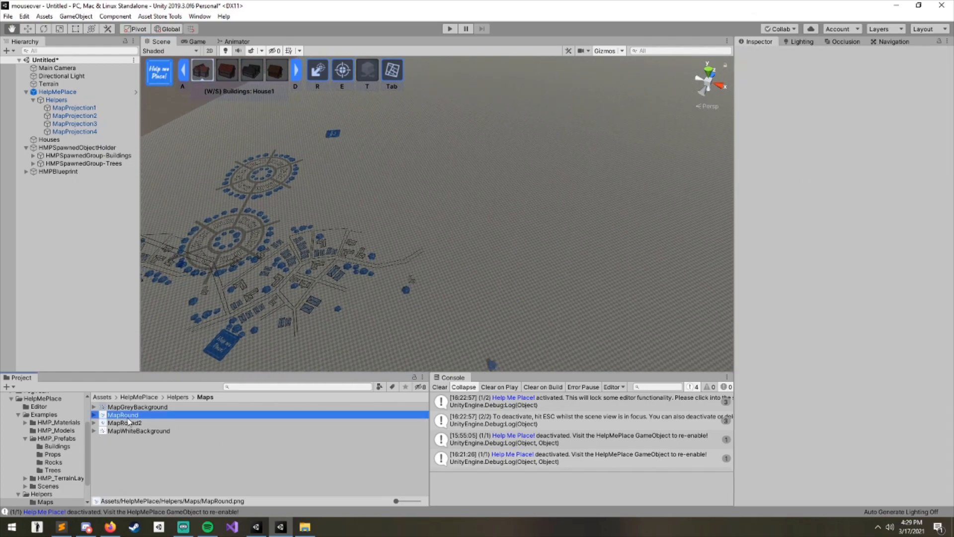
- Orbit and zoom around the scene to examine where the projected map lies among the placed objects
{"action": "middle_click_drag", "start_coordinate": [547, 304], "coordinate": [451, 196]}
{"action": "right_click_drag", "start_coordinate": [452, 196], "coordinate": [587, 283]}
{"action": "middle_click_drag", "start_coordinate": [368, 271], "coordinate": [606, 226]}
{"action": "middle_click_drag", "start_coordinate": [482, 239], "coordinate": [179, 274]}
{"action": "mouse_move", "coordinate": [552, 298]}
{"action": "right_mouse_down"}
{"action": "mouse_move", "coordinate": [503, 304]}
{"action": "mouse_move", "coordinate": [544, 301]}
{"action": "right_mouse_up"}
{"action": "middle_click_drag", "start_coordinate": [544, 301], "coordinate": [526, 264]}
{"action": "scroll", "coordinate": [342, 288], "scroll_direction": "down", "scroll_amount": 3}
{"action": "scroll", "coordinate": [334, 263], "scroll_direction": "up", "scroll_amount": 4}
{"action": "scroll", "coordinate": [309, 251], "scroll_direction": "down", "scroll_amount": 6}
{"action": "right_click_drag", "start_coordinate": [285, 243], "coordinate": [315, 232]}
- Deactivate Help Me Place and move the MapProjection1 projector onto empty ground, then frame it
{"action": "left_click", "coordinate": [76, 109]}
{"action": "right_click_drag", "start_coordinate": [375, 149], "coordinate": [401, 217]}
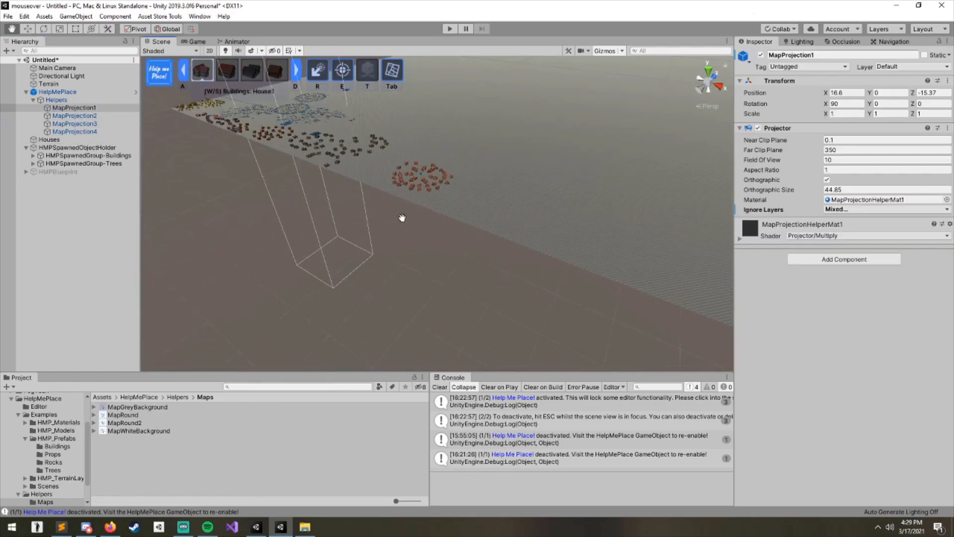
{"action": "scroll", "coordinate": [401, 217], "scroll_direction": "down", "scroll_amount": 3}
{"action": "middle_click_drag", "start_coordinate": [405, 199], "coordinate": [464, 323]}
{"action": "scroll", "coordinate": [377, 219], "scroll_direction": "down", "scroll_amount": 3}
{"action": "middle_click_drag", "start_coordinate": [368, 207], "coordinate": [360, 201]}
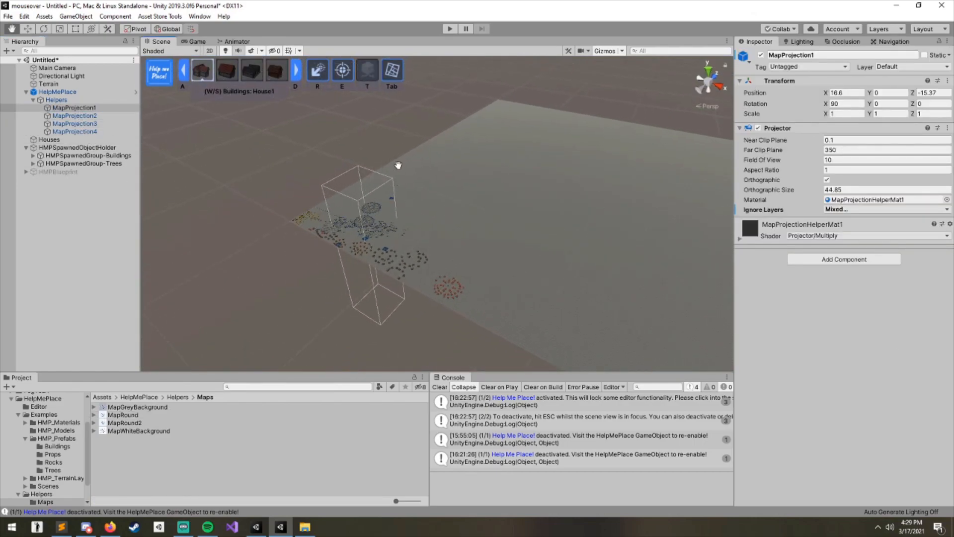
{"action": "key", "text": "Escape"}
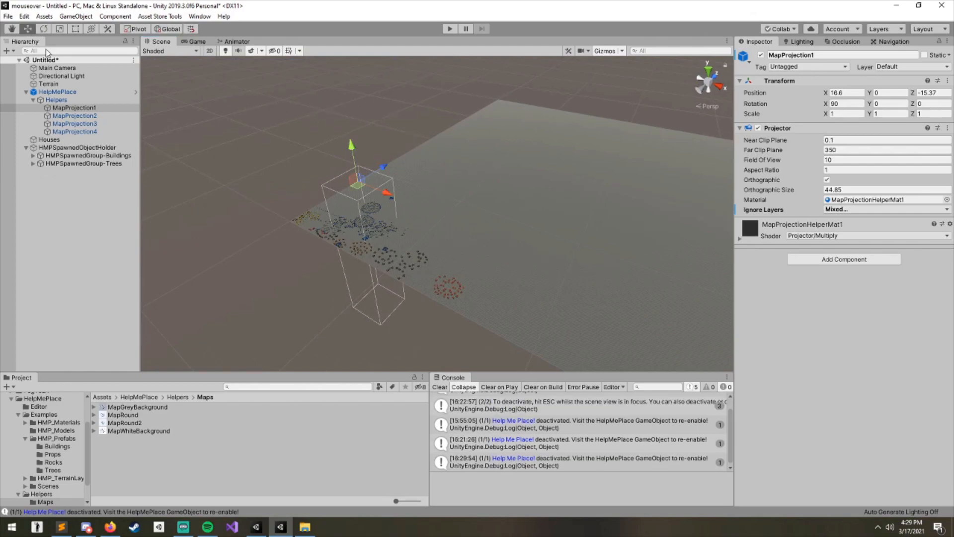
{"action": "left_click_drag", "start_coordinate": [365, 192], "coordinate": [512, 265]}
{"action": "key", "text": "f"}
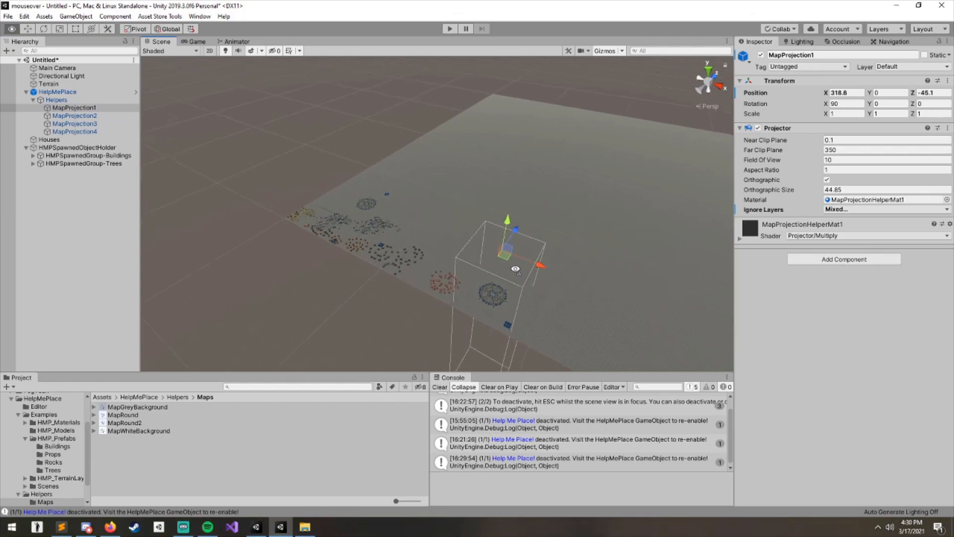
- Select the HelpMePlace object and enable Help Me Place placement again
{"action": "left_click", "coordinate": [57, 92]}
{"action": "right_click_drag", "start_coordinate": [424, 214], "coordinate": [433, 240]}
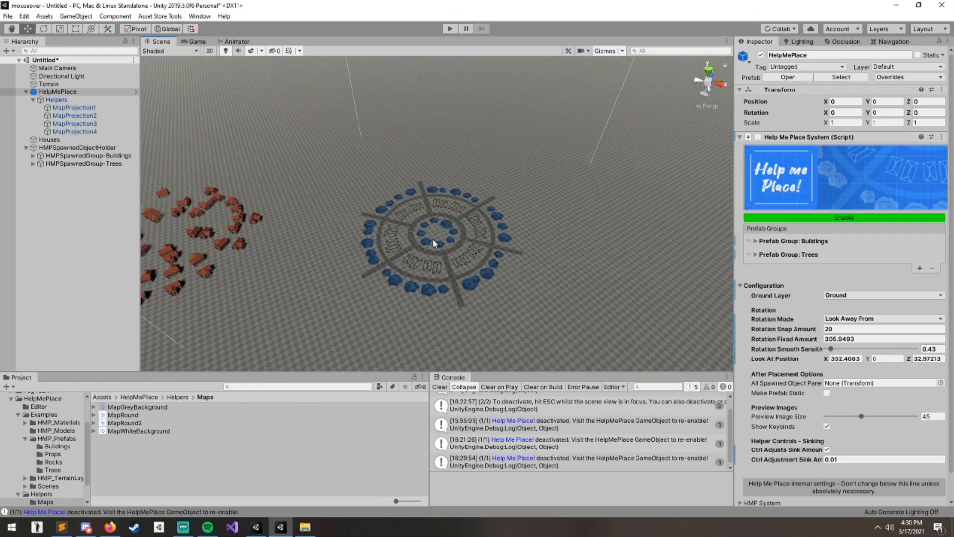
{"action": "left_click", "coordinate": [838, 219]}
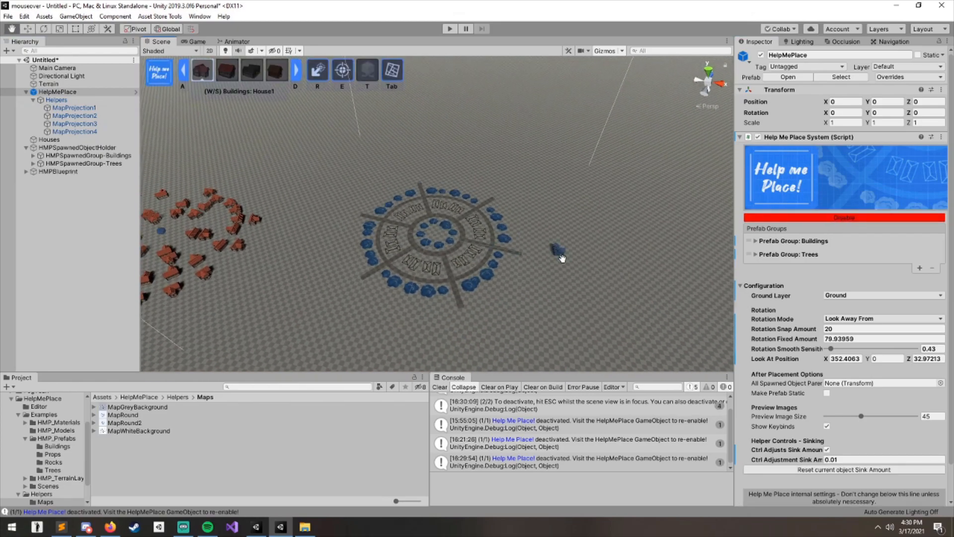
{"action": "right_click_drag", "start_coordinate": [517, 232], "coordinate": [505, 264]}
{"action": "key", "text": "Tab"}
{"action": "key", "text": "Tab"}
{"action": "key", "text": "Tab"}
{"action": "key", "text": "Tab"}
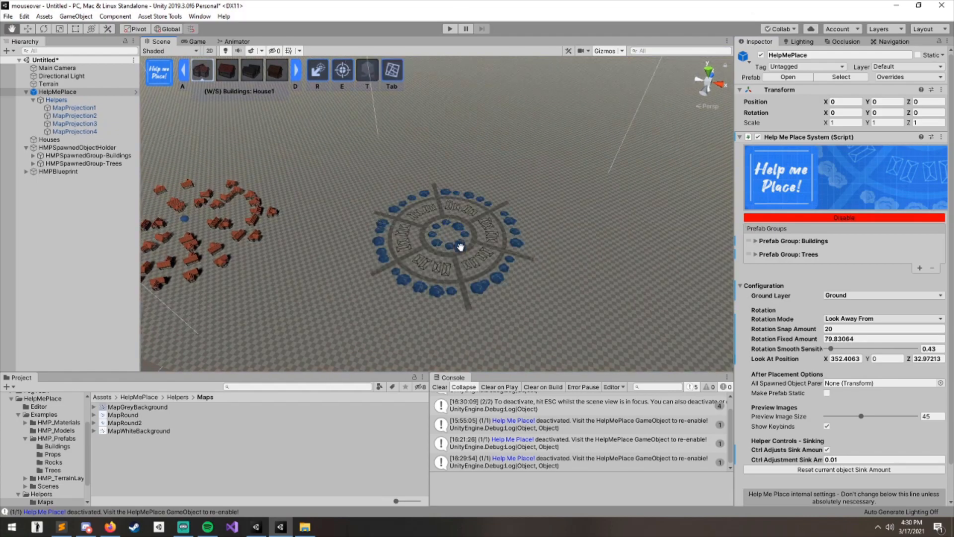
- Zoom in on the projected map, pick the House2 building and set the rotation mode to Look Towards
{"action": "scroll", "coordinate": [432, 233], "scroll_direction": "up", "scroll_amount": 6}
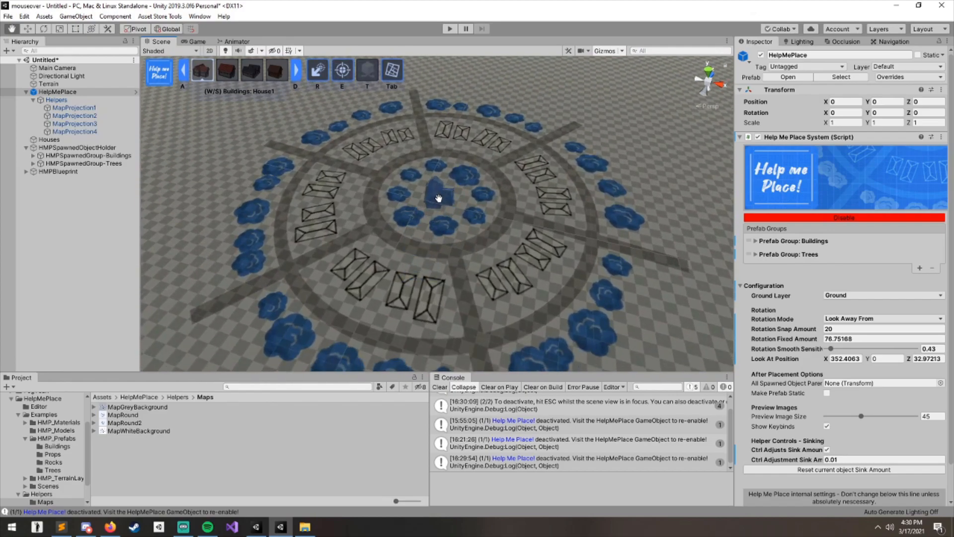
{"action": "scroll", "coordinate": [459, 234], "scroll_direction": "down", "scroll_amount": 2}
{"action": "right_click_drag", "start_coordinate": [467, 272], "coordinate": [489, 300]}
{"action": "scroll", "coordinate": [475, 263], "scroll_direction": "down", "scroll_amount": 3}
{"action": "scroll", "coordinate": [471, 237], "scroll_direction": "up", "scroll_amount": 3}
{"action": "middle_click_drag", "start_coordinate": [478, 258], "coordinate": [469, 252]}
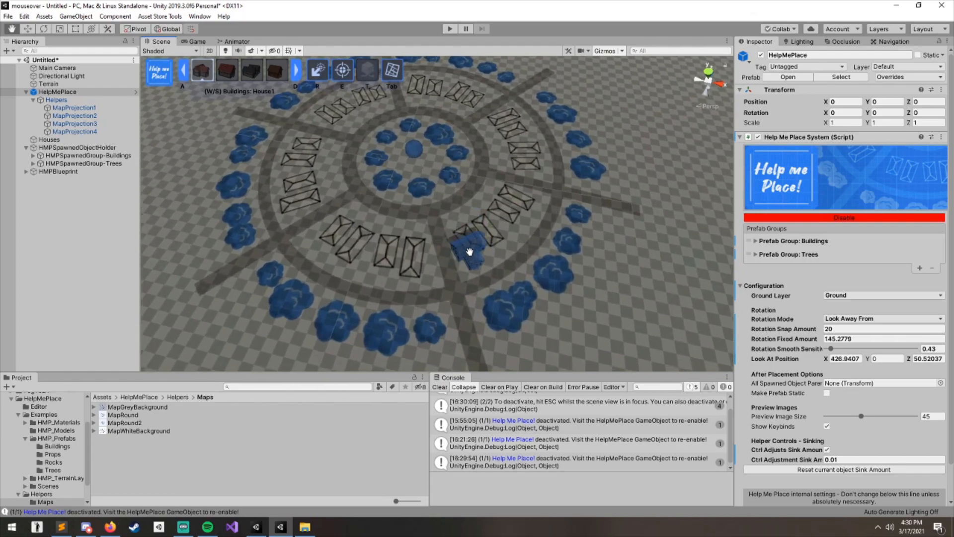
{"action": "scroll", "coordinate": [467, 242], "scroll_direction": "up", "scroll_amount": 2}
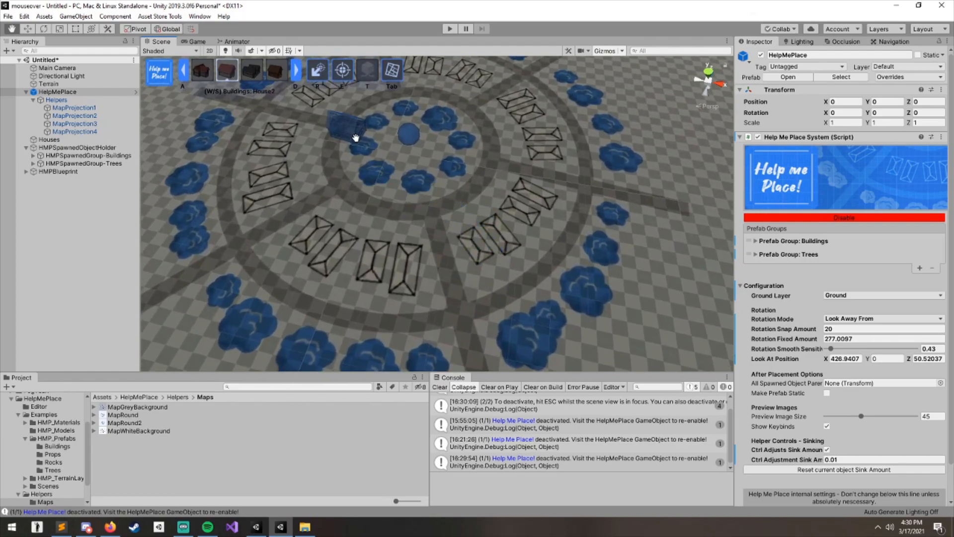
{"action": "key", "text": "r"}
{"action": "left_click", "coordinate": [843, 321]}
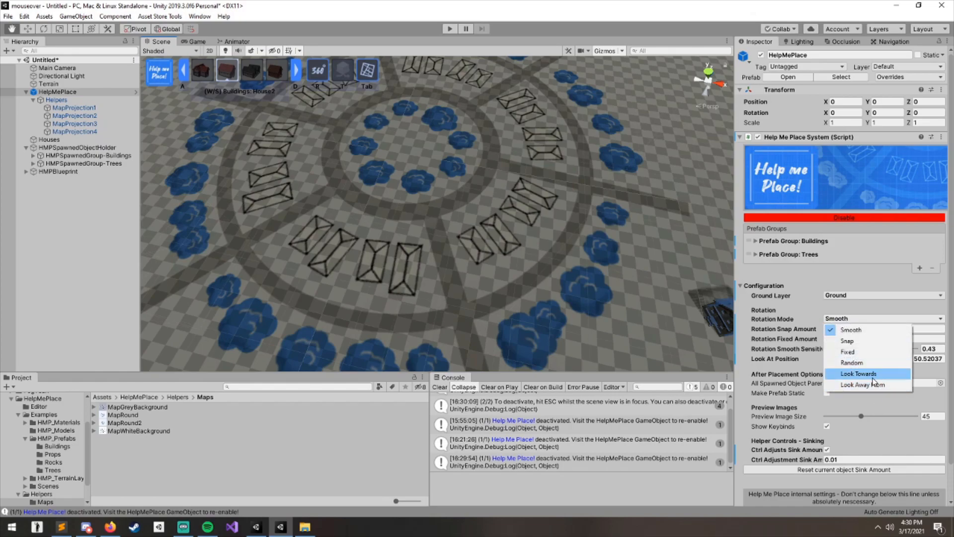
{"action": "left_click", "coordinate": [865, 374]}
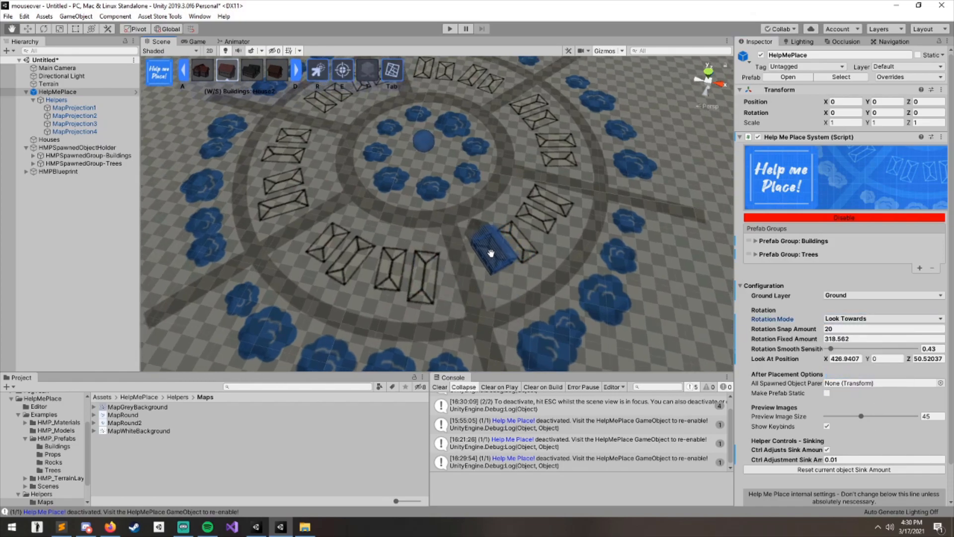
- Place House2 houses facing the centre along the east side of the map's middle ring
{"action": "left_click", "coordinate": [487, 249]}
{"action": "left_click", "coordinate": [523, 223]}
{"action": "left_click", "coordinate": [541, 193]}
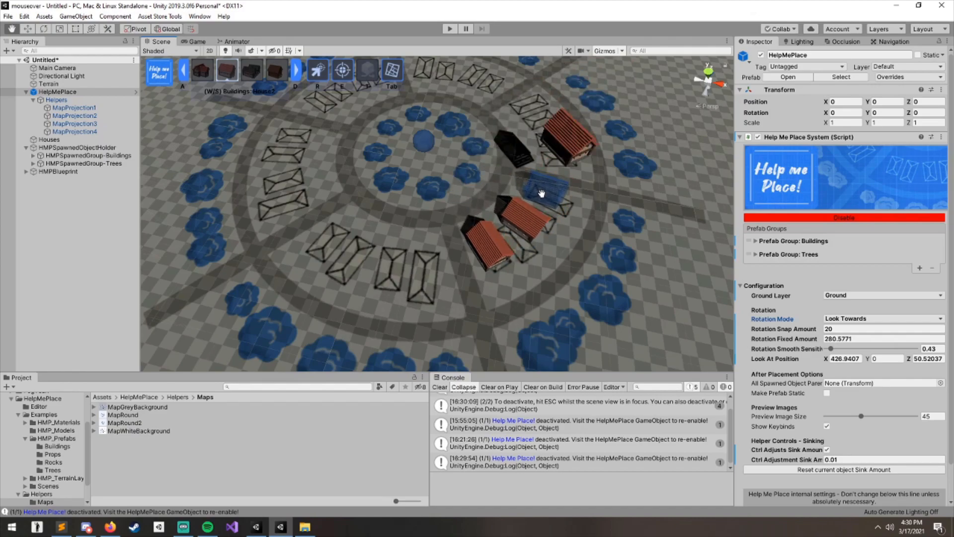
{"action": "middle_click_drag", "start_coordinate": [553, 164], "coordinate": [564, 219]}
{"action": "left_click", "coordinate": [558, 207]}
{"action": "left_click", "coordinate": [547, 180]}
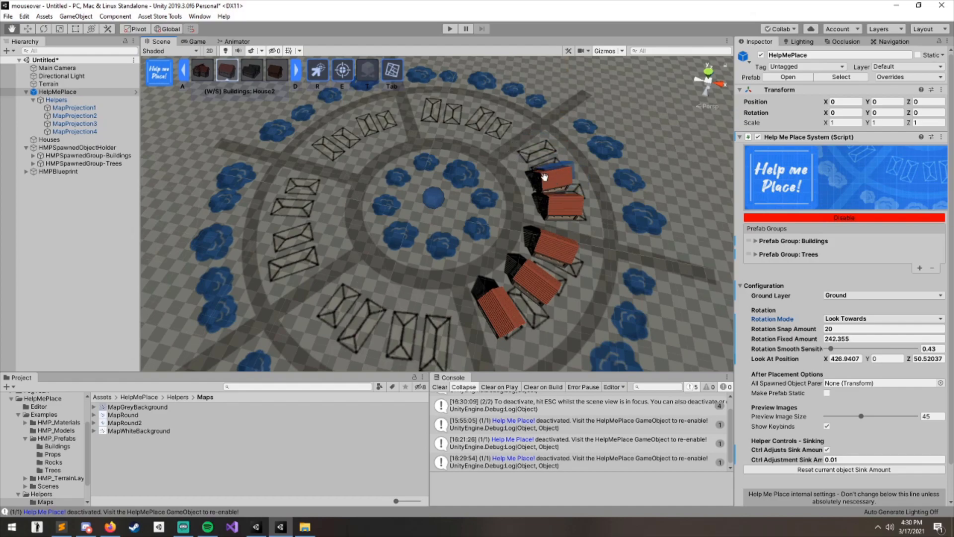
{"action": "left_click", "coordinate": [531, 159]}
{"action": "left_click", "coordinate": [24, 16]}
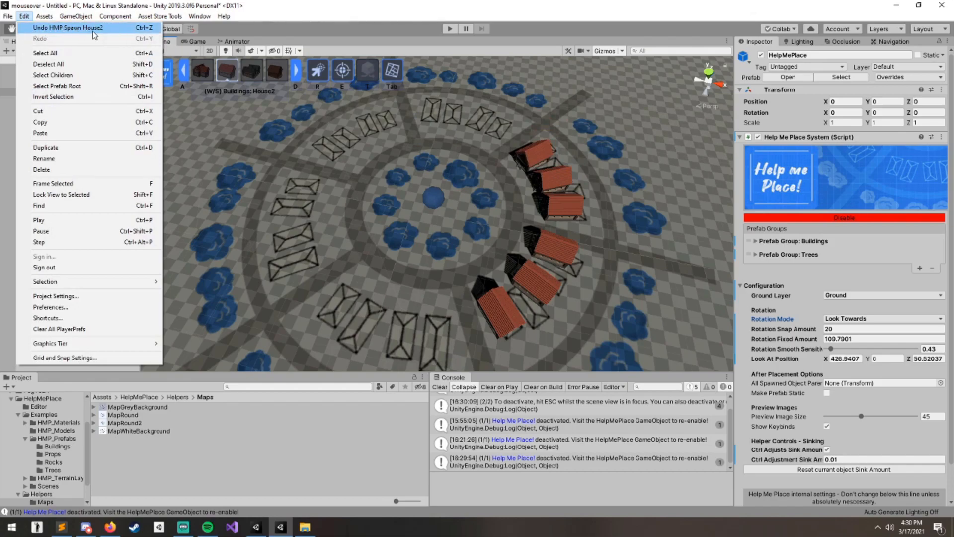
{"action": "left_click", "coordinate": [602, 233]}
- Complete the ring of inward-facing House2 houses around the rest of the map's middle ring
{"action": "middle_click_drag", "start_coordinate": [522, 145], "coordinate": [529, 159]}
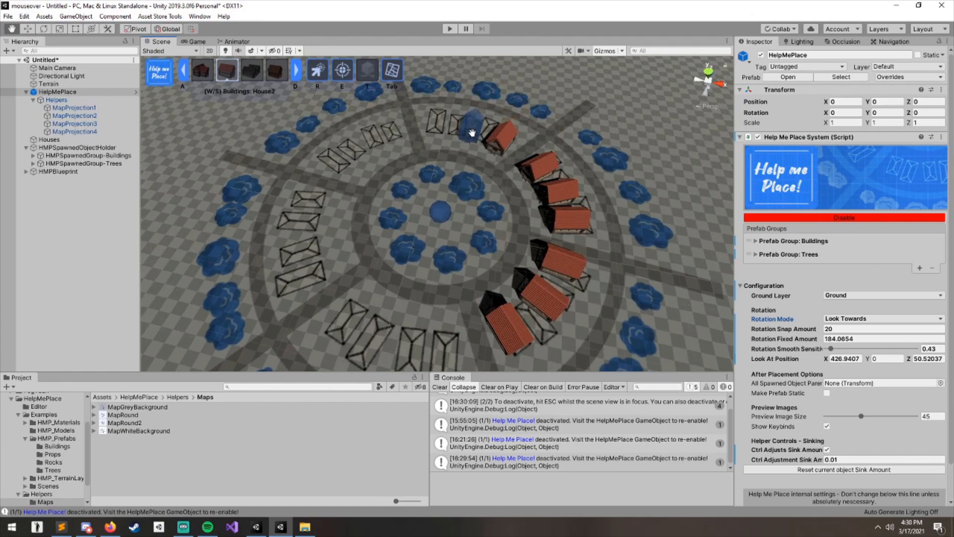
{"action": "left_click", "coordinate": [450, 124]}
{"action": "left_click", "coordinate": [373, 147]}
{"action": "left_click", "coordinate": [321, 195]}
{"action": "left_click", "coordinate": [323, 241]}
{"action": "left_click", "coordinate": [324, 264]}
{"action": "middle_click_drag", "start_coordinate": [356, 322], "coordinate": [338, 290]}
{"action": "left_click", "coordinate": [332, 284]}
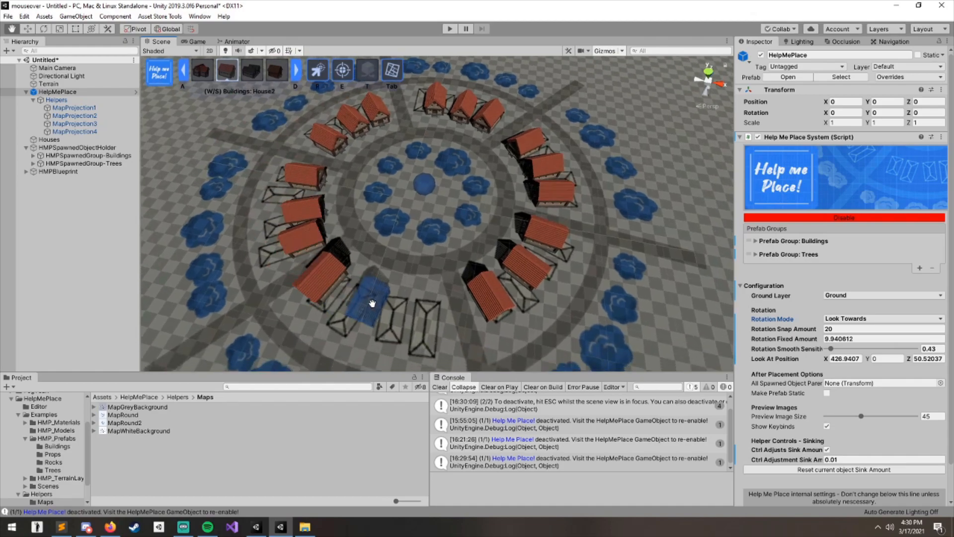
{"action": "left_click", "coordinate": [370, 314]}
{"action": "left_click", "coordinate": [401, 322]}
{"action": "left_click", "coordinate": [433, 323]}
{"action": "left_click_drag", "start_coordinate": [535, 279], "coordinate": [458, 209], "text": "alt"}
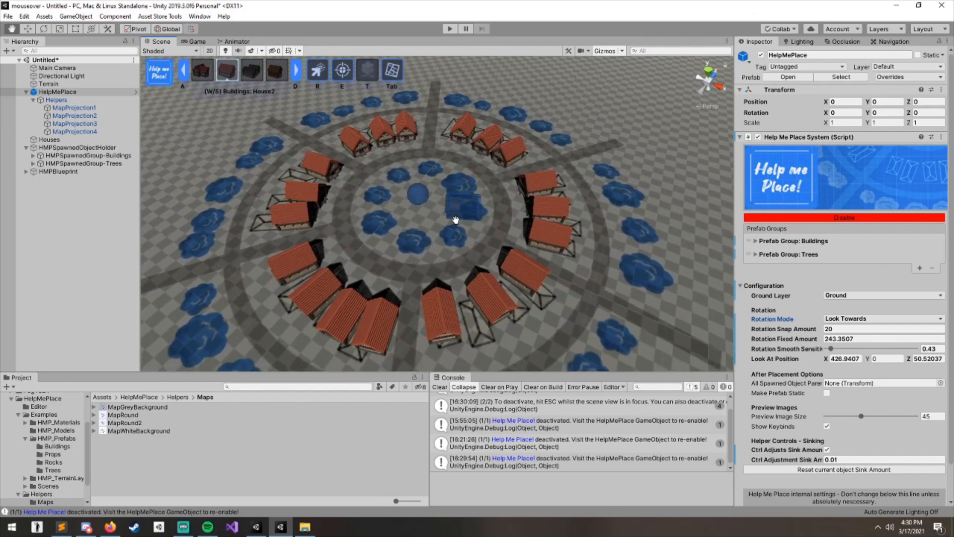
- Switch to the blendertree1 tree and place a ring of trees around the map's inner circle
{"action": "key", "text": "s"}
{"action": "scroll", "coordinate": [437, 211], "scroll_direction": "down", "scroll_amount": 3}
{"action": "scroll", "coordinate": [427, 209], "scroll_direction": "up", "scroll_amount": 3}
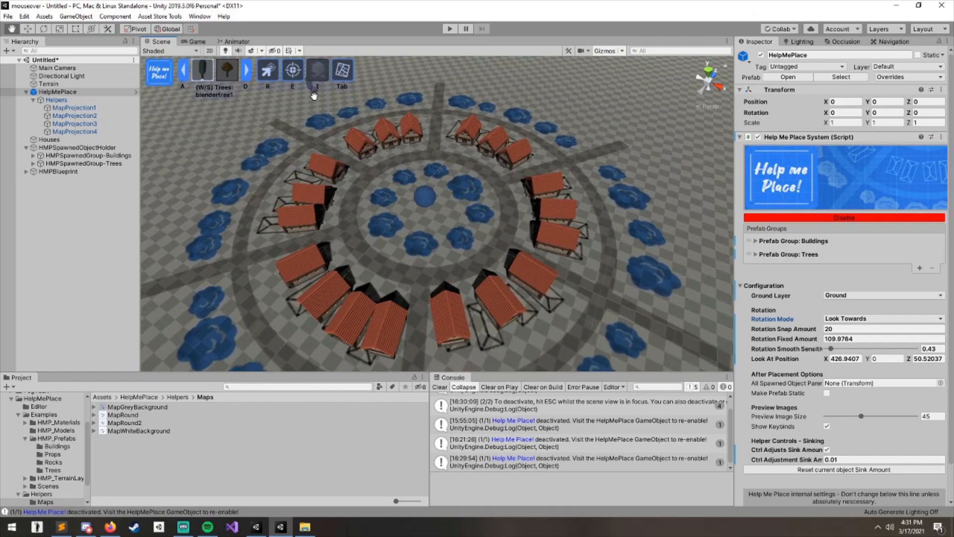
{"action": "right_click_drag", "start_coordinate": [417, 217], "coordinate": [405, 224]}
{"action": "left_click", "coordinate": [400, 183]}
{"action": "left_click", "coordinate": [386, 212]}
{"action": "left_click", "coordinate": [388, 249]}
{"action": "left_click", "coordinate": [396, 266]}
{"action": "left_click", "coordinate": [457, 273]}
{"action": "left_click", "coordinate": [495, 253]}
{"action": "left_click", "coordinate": [499, 226]}
{"action": "left_click", "coordinate": [489, 191]}
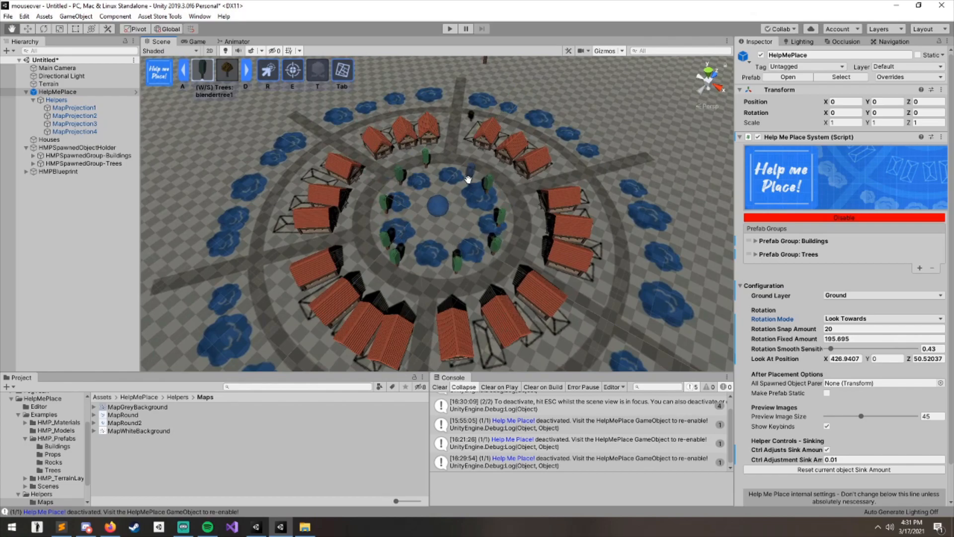
- Place another ring of trees just outside the ring of houses
{"action": "left_click_drag", "start_coordinate": [439, 195], "coordinate": [414, 182], "text": "alt"}
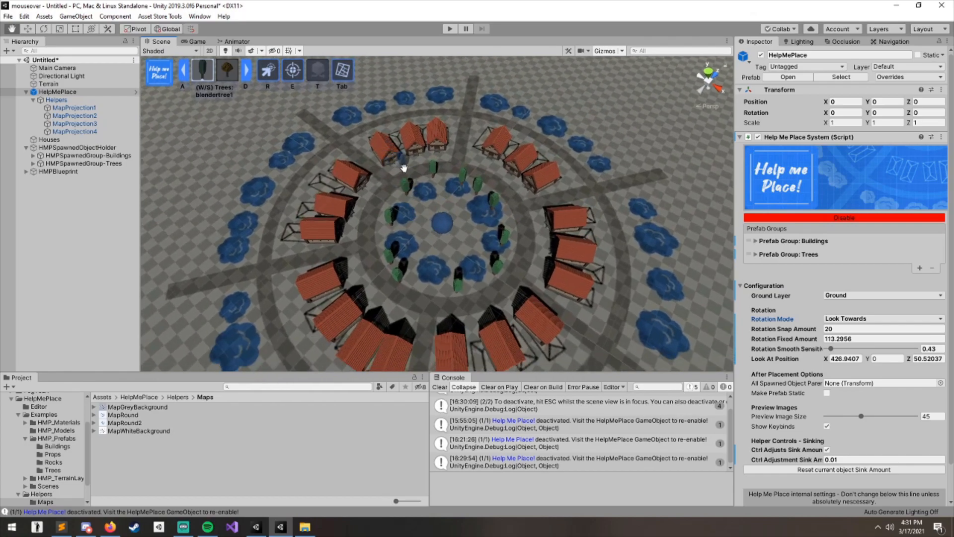
{"action": "left_click", "coordinate": [497, 158]}
{"action": "left_click", "coordinate": [517, 179]}
{"action": "left_click", "coordinate": [545, 232]}
{"action": "left_click", "coordinate": [544, 262]}
{"action": "left_click", "coordinate": [502, 297]}
{"action": "left_click", "coordinate": [472, 321]}
{"action": "left_click", "coordinate": [427, 330]}
{"action": "left_click", "coordinate": [383, 298]}
{"action": "left_click", "coordinate": [363, 275]}
{"action": "left_click", "coordinate": [352, 226]}
{"action": "left_click", "coordinate": [368, 192]}
- Place trees over the outer ring of tree markers on the left and lower side of the map
{"action": "middle_click_drag", "start_coordinate": [343, 136], "coordinate": [422, 187]}
{"action": "right_click_drag", "start_coordinate": [422, 187], "coordinate": [363, 203]}
{"action": "scroll", "coordinate": [348, 165], "scroll_direction": "down", "scroll_amount": 2}
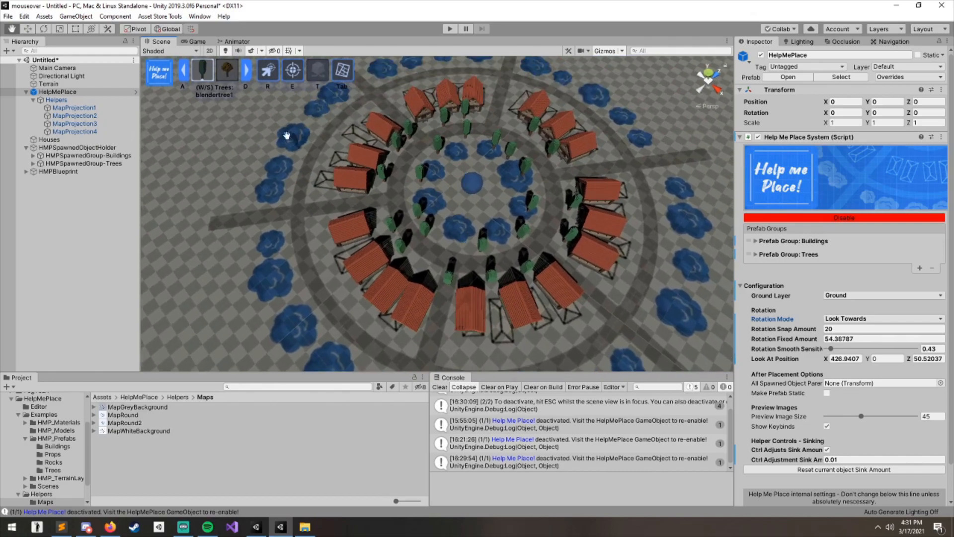
{"action": "scroll", "coordinate": [346, 168], "scroll_direction": "down", "scroll_amount": 3}
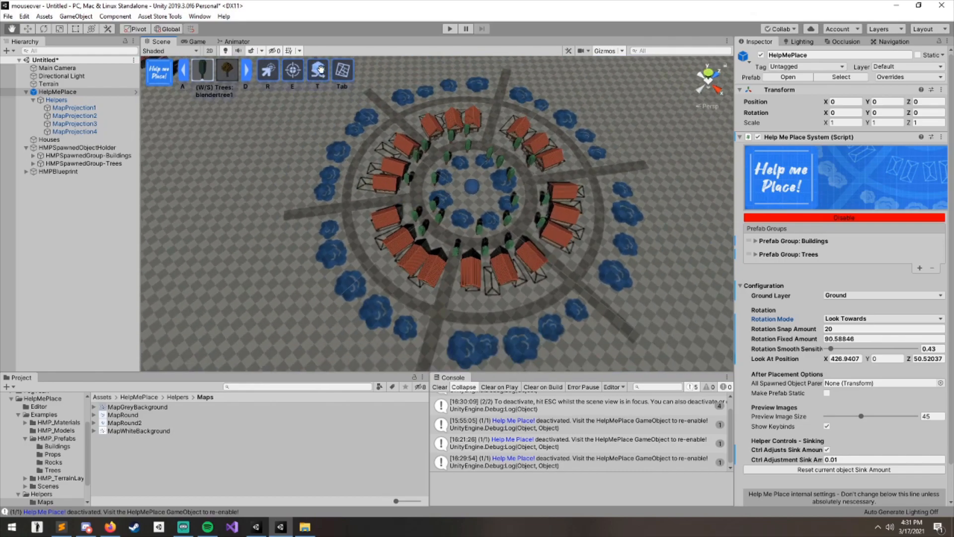
{"action": "middle_click_drag", "start_coordinate": [481, 266], "coordinate": [541, 289]}
{"action": "scroll", "coordinate": [497, 234], "scroll_direction": "up", "scroll_amount": 2}
{"action": "left_click", "coordinate": [420, 141]}
{"action": "left_click", "coordinate": [388, 147]}
{"action": "left_click", "coordinate": [400, 175]}
{"action": "left_click", "coordinate": [377, 160]}
{"action": "left_click", "coordinate": [361, 181]}
{"action": "left_click", "coordinate": [401, 154]}
{"action": "left_click", "coordinate": [382, 189]}
{"action": "left_click", "coordinate": [391, 204]}
{"action": "left_click", "coordinate": [396, 264]}
{"action": "left_click", "coordinate": [375, 271]}
{"action": "left_click", "coordinate": [397, 299]}
{"action": "left_click", "coordinate": [463, 345]}
{"action": "left_click", "coordinate": [480, 362]}
{"action": "middle_click_drag", "start_coordinate": [452, 362], "coordinate": [369, 297]}
{"action": "left_click", "coordinate": [446, 291]}
{"action": "left_click", "coordinate": [463, 286]}
{"action": "left_click", "coordinate": [488, 300]}
{"action": "left_click", "coordinate": [526, 295]}
{"action": "left_click", "coordinate": [547, 297]}
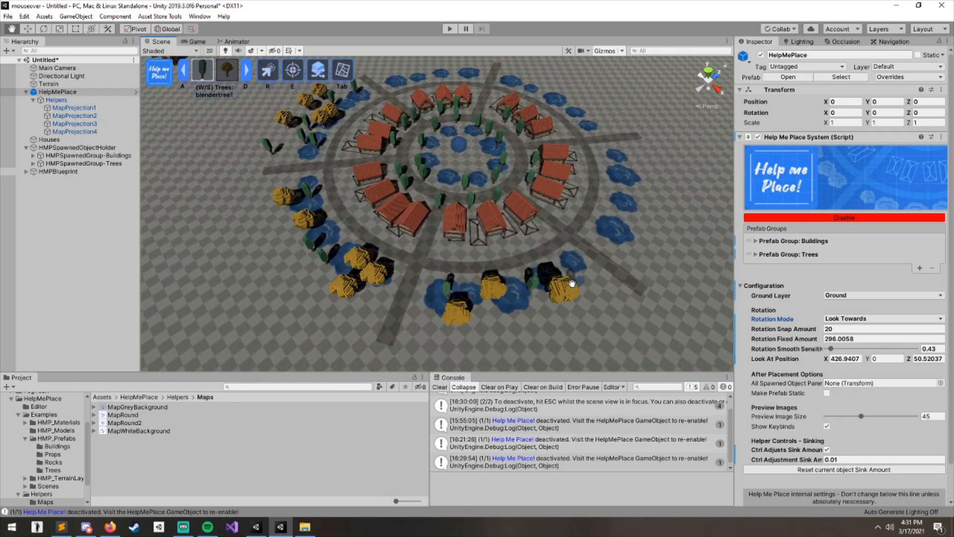
- Fill the remaining outer tree markers on the right and upper side of the map with trees
{"action": "left_click", "coordinate": [572, 279]}
{"action": "middle_click_drag", "start_coordinate": [570, 294], "coordinate": [513, 343]}
{"action": "left_click", "coordinate": [545, 286]}
{"action": "left_click", "coordinate": [573, 276]}
{"action": "left_click", "coordinate": [592, 267]}
{"action": "left_click", "coordinate": [565, 230]}
{"action": "left_click", "coordinate": [565, 209]}
{"action": "left_click", "coordinate": [592, 211]}
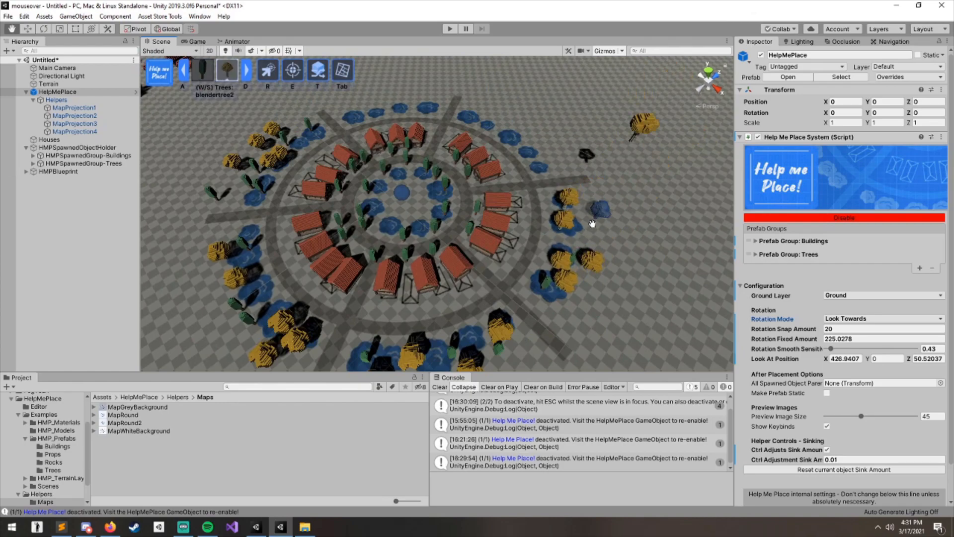
{"action": "middle_click_drag", "start_coordinate": [530, 155], "coordinate": [541, 232]}
{"action": "left_click", "coordinate": [555, 240]}
{"action": "left_click", "coordinate": [541, 235]}
{"action": "left_click", "coordinate": [523, 203]}
{"action": "left_click", "coordinate": [499, 192]}
{"action": "left_click", "coordinate": [503, 193]}
{"action": "left_click", "coordinate": [535, 210]}
{"action": "left_click", "coordinate": [485, 186]}
{"action": "middle_click_drag", "start_coordinate": [498, 201], "coordinate": [485, 126]}
{"action": "left_click", "coordinate": [499, 176]}
{"action": "scroll", "coordinate": [585, 259], "scroll_direction": "up", "scroll_amount": 5}
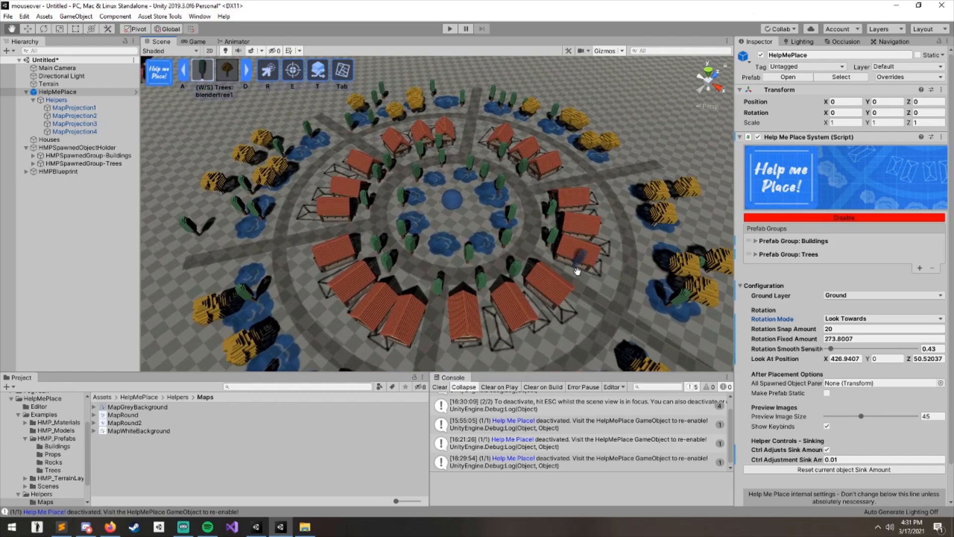
- Toggle the placement preview and zoom out to review the finished village layout
{"action": "key", "text": "Tab"}
{"action": "scroll", "coordinate": [533, 248], "scroll_direction": "down", "scroll_amount": 3}
{"action": "key", "text": "Tab"}
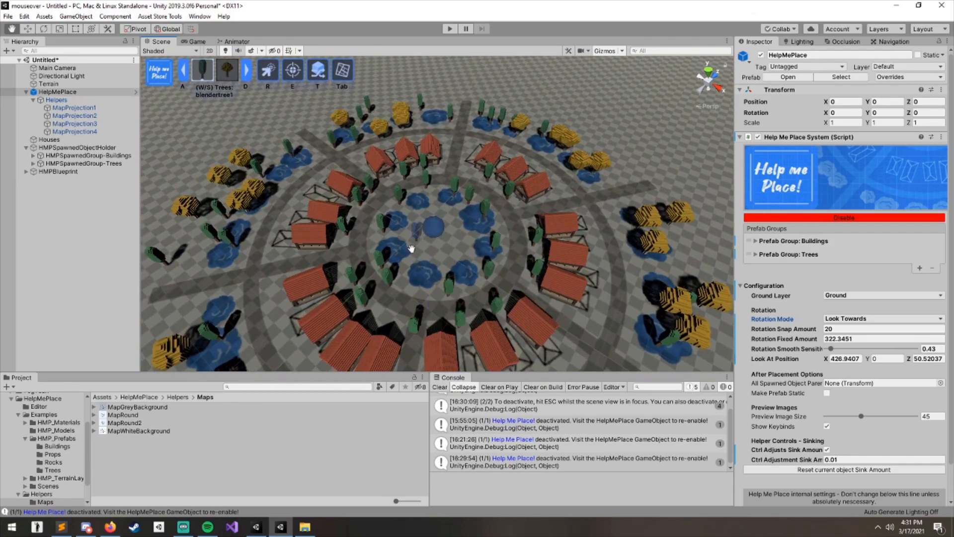
{"action": "scroll", "coordinate": [518, 273], "scroll_direction": "down", "scroll_amount": 4}
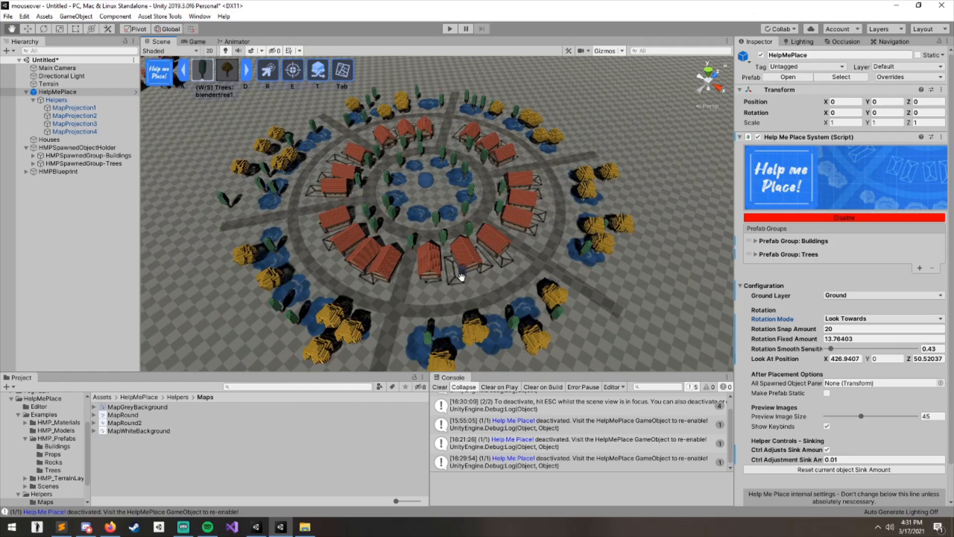
- Zoom in and out over the village to inspect the placed houses and trees
{"action": "scroll", "coordinate": [465, 249], "scroll_direction": "up", "scroll_amount": 6}
{"action": "scroll", "coordinate": [464, 248], "scroll_direction": "down", "scroll_amount": 3}
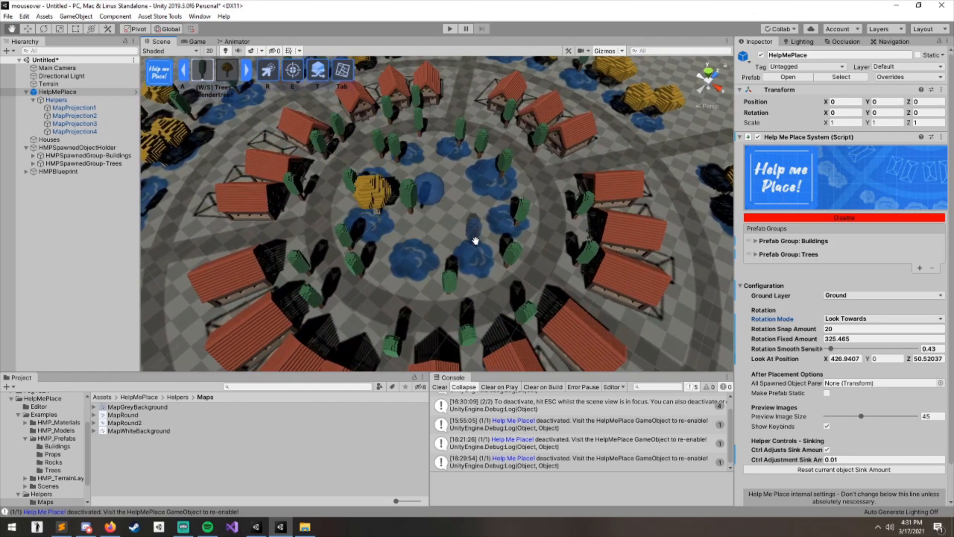
{"action": "scroll", "coordinate": [404, 207], "scroll_direction": "down", "scroll_amount": 5}
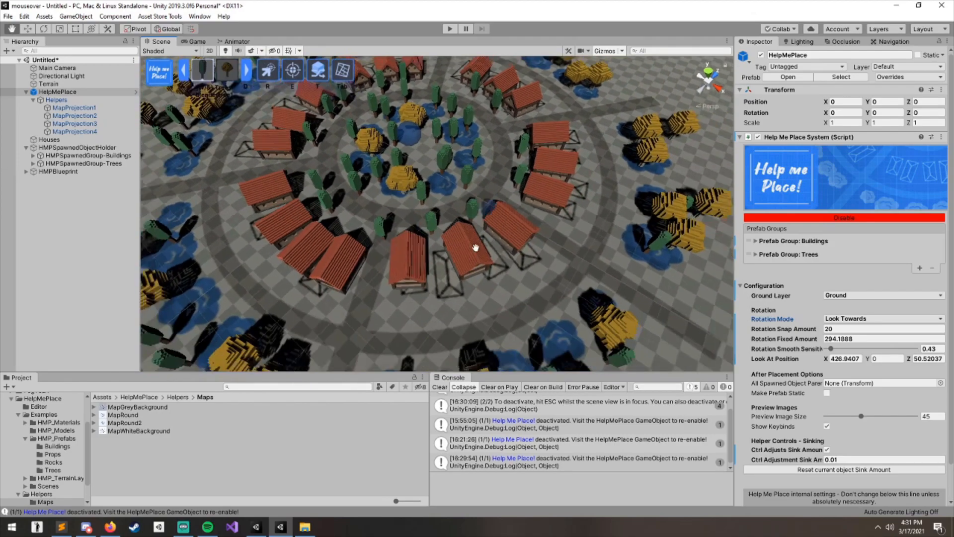
{"action": "scroll", "coordinate": [440, 188], "scroll_direction": "down", "scroll_amount": 3}
{"action": "scroll", "coordinate": [517, 263], "scroll_direction": "up", "scroll_amount": 5}
{"action": "scroll", "coordinate": [512, 262], "scroll_direction": "down", "scroll_amount": 3}
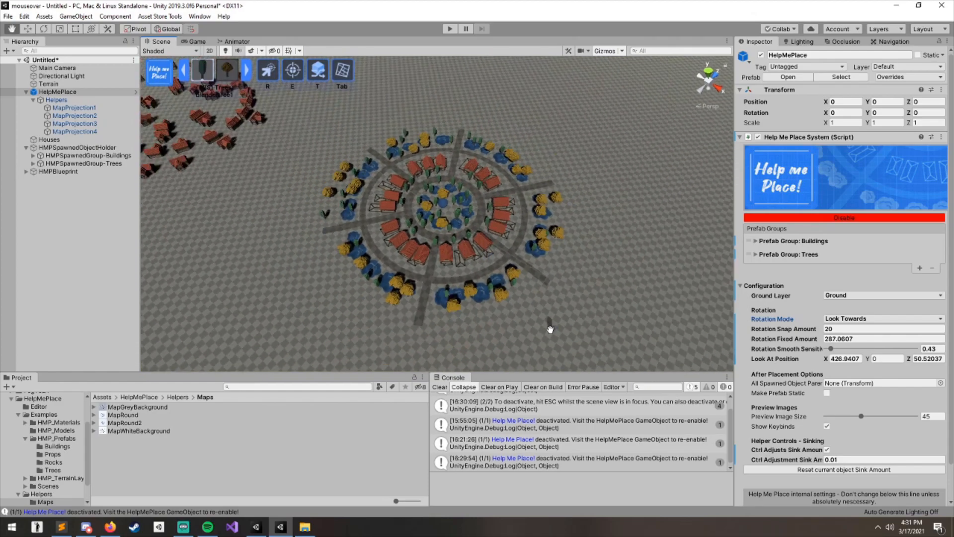
{"action": "scroll", "coordinate": [484, 239], "scroll_direction": "down", "scroll_amount": 1}
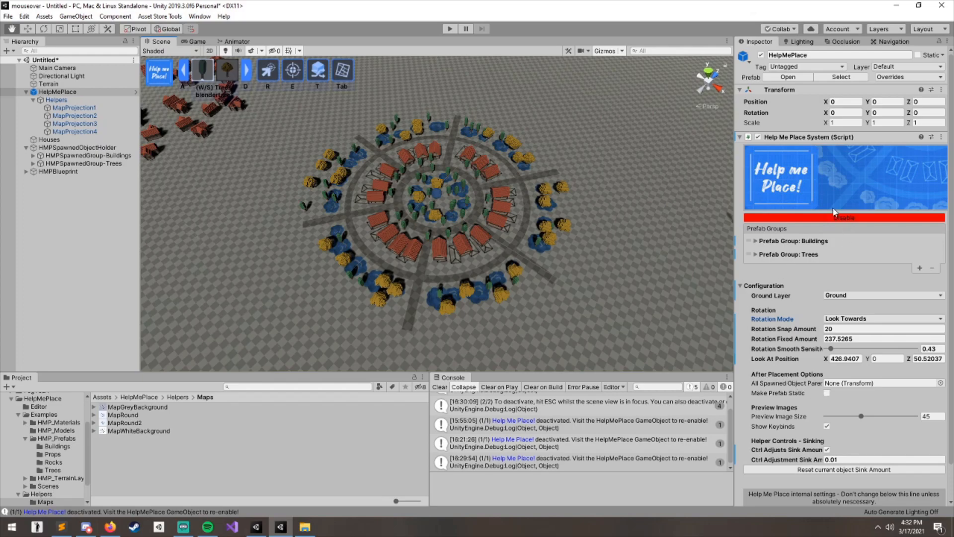
- Disable Help Me Place and pull the view back to see the whole scene
{"action": "left_click", "coordinate": [843, 219]}
{"action": "scroll", "coordinate": [603, 301], "scroll_direction": "down", "scroll_amount": 3}
{"action": "right_click_drag", "start_coordinate": [603, 300], "coordinate": [323, 160]}
{"action": "scroll", "coordinate": [447, 183], "scroll_direction": "down", "scroll_amount": 6}
{"action": "right_click_drag", "start_coordinate": [448, 196], "coordinate": [527, 299]}
{"action": "scroll", "coordinate": [366, 210], "scroll_direction": "up", "scroll_amount": 4}
{"action": "right_click_drag", "start_coordinate": [366, 210], "coordinate": [390, 251]}
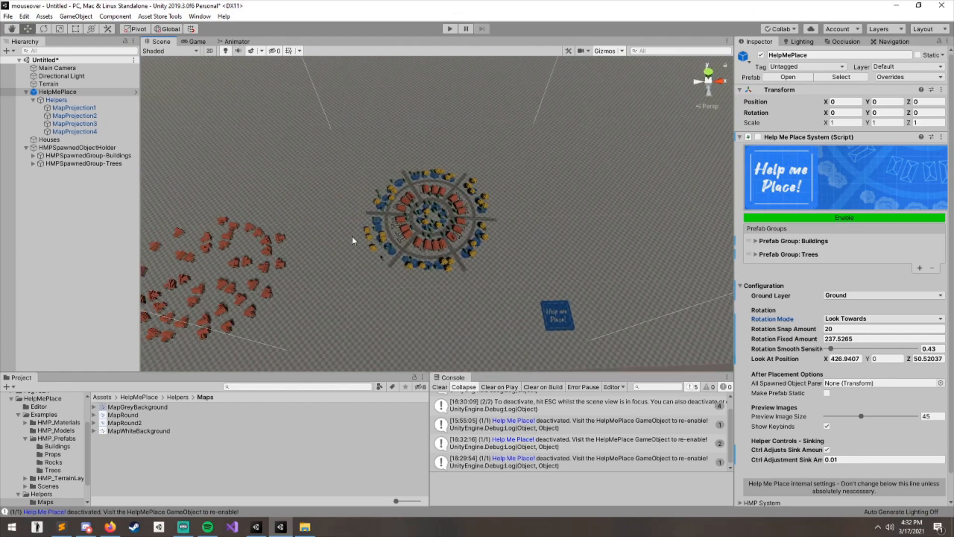
- Select the map projection helpers in the hierarchy to inspect their projector settings
{"action": "left_click", "coordinate": [86, 108]}
{"action": "left_click", "coordinate": [90, 123]}
{"action": "left_click", "coordinate": [91, 117]}
{"action": "left_click", "coordinate": [96, 124], "text": "ctrl"}
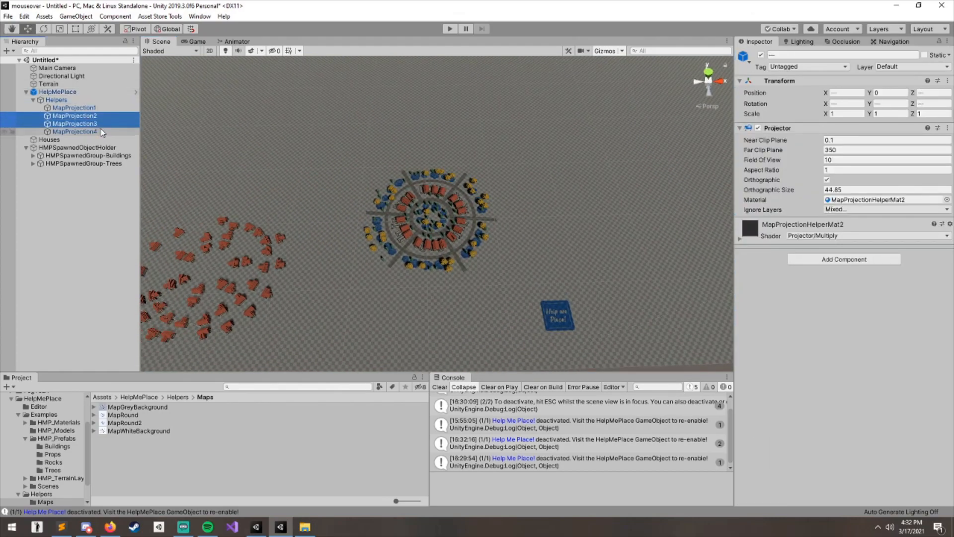
{"action": "left_click", "coordinate": [75, 131], "text": "ctrl"}
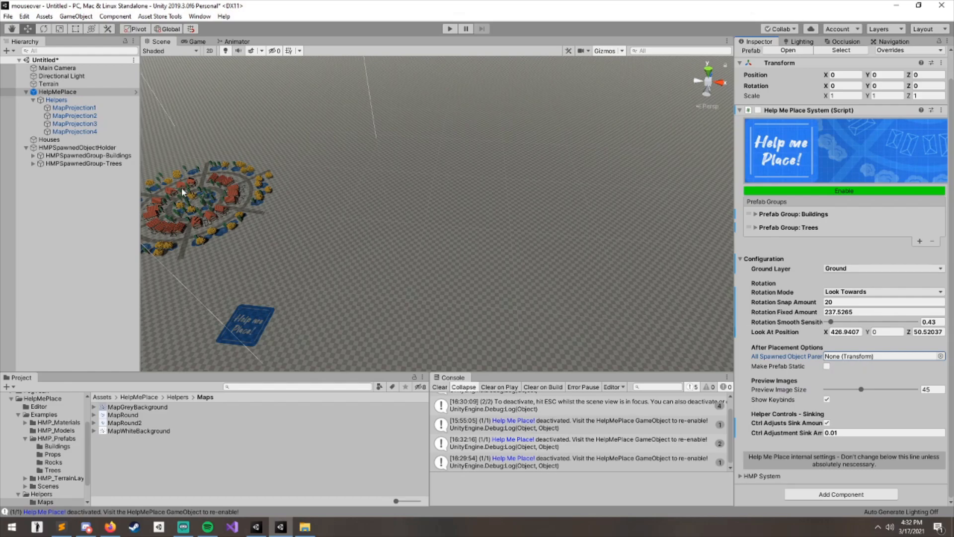
- Move the spawned trees group out of the spawned object holder to the scene root
{"action": "left_click_drag", "start_coordinate": [60, 164], "coordinate": [112, 195]}
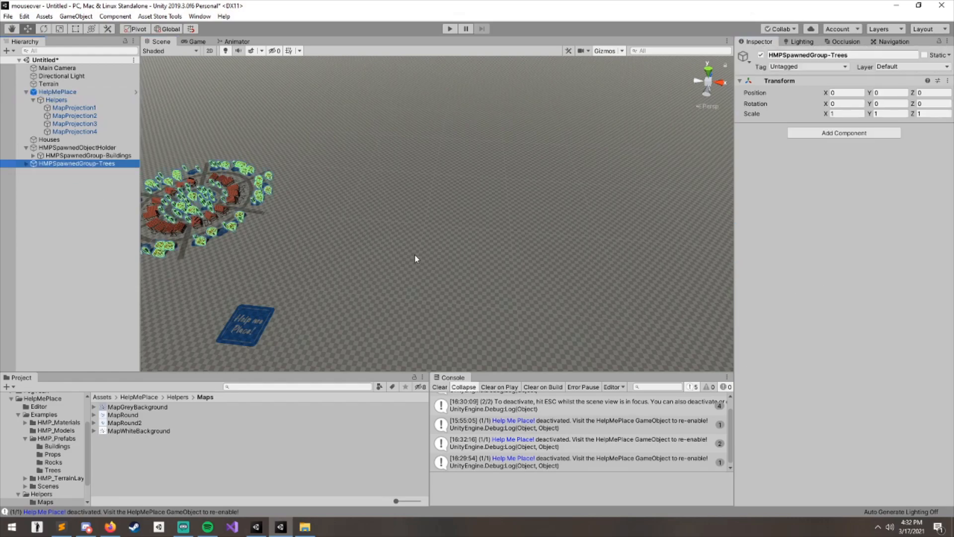
{"action": "right_click_drag", "start_coordinate": [408, 257], "coordinate": [354, 197]}
{"action": "right_click_drag", "start_coordinate": [487, 251], "coordinate": [428, 268]}
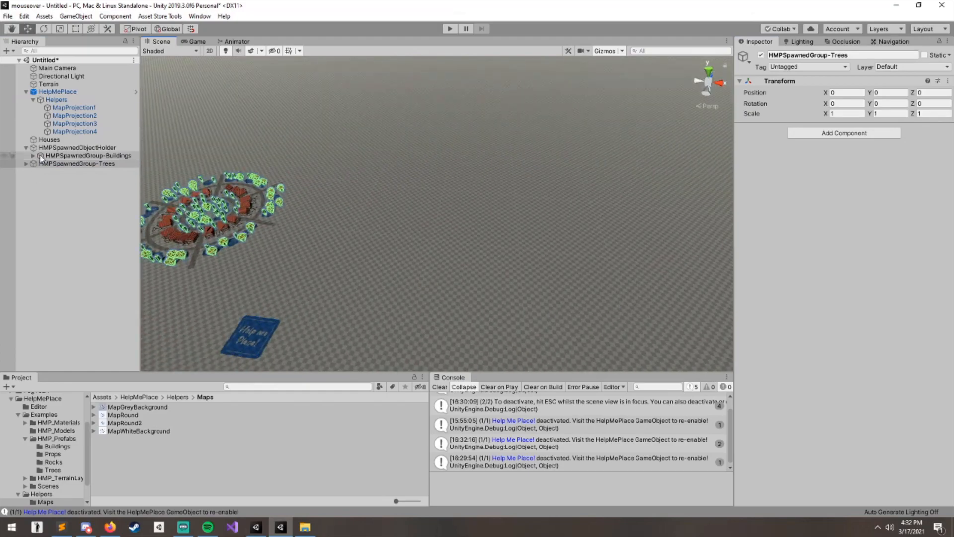
- Select Help Me Place and review its after-placement options
{"action": "left_click", "coordinate": [52, 92]}
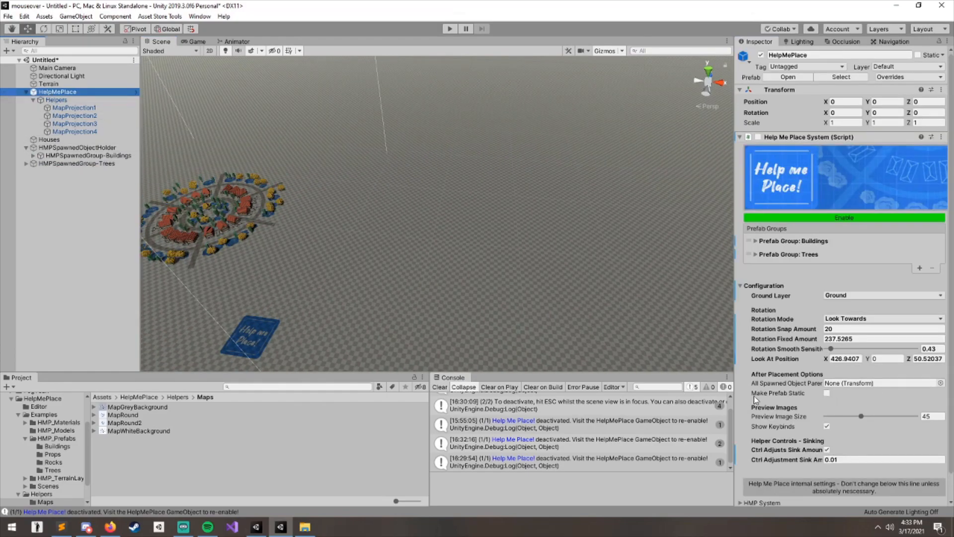
{"action": "left_click", "coordinate": [770, 394]}
{"action": "middle_click_drag", "start_coordinate": [478, 279], "coordinate": [555, 286]}
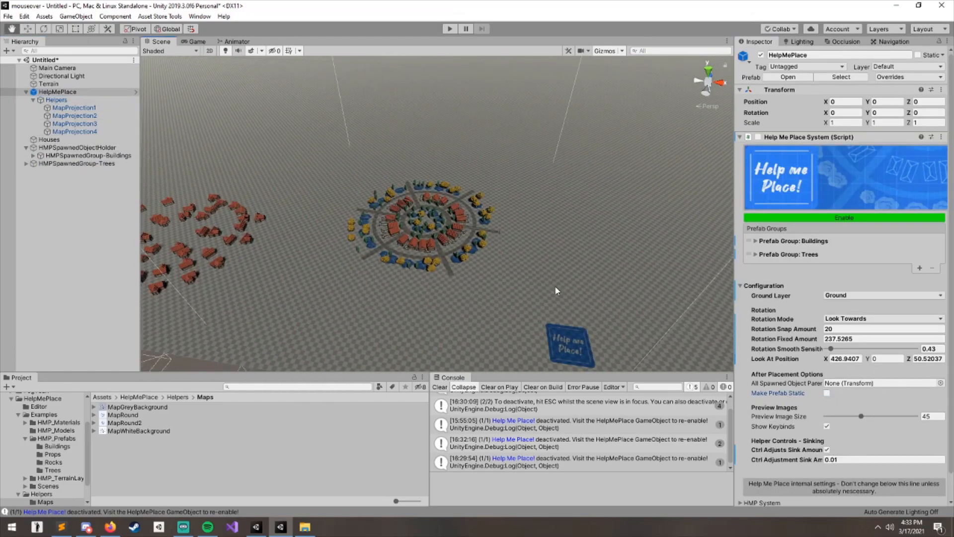
{"action": "scroll", "coordinate": [431, 241], "scroll_direction": "up", "scroll_amount": 5}
{"action": "scroll", "coordinate": [446, 251], "scroll_direction": "down", "scroll_amount": 2}
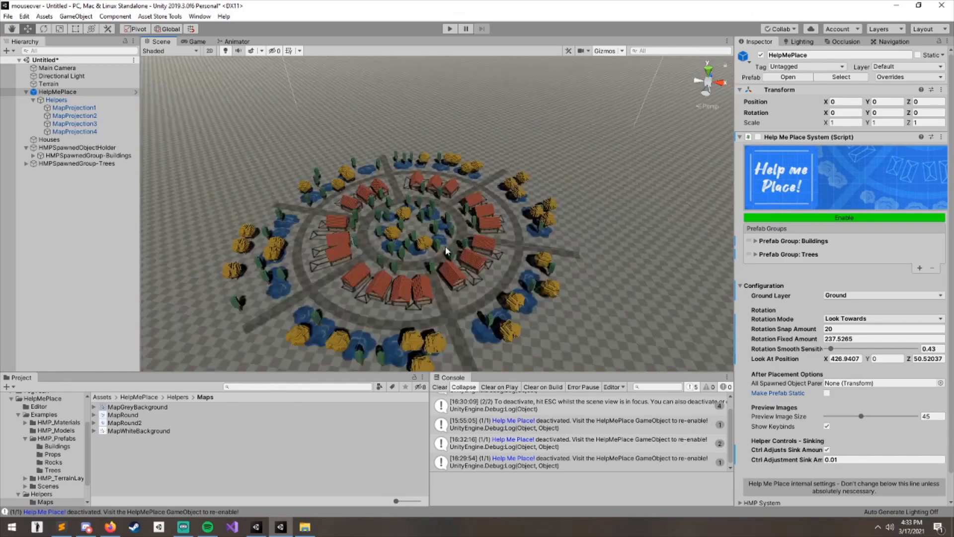
- Reselect Help Me Place and turn on its Make Prefab Static option
{"action": "left_click", "coordinate": [478, 200]}
{"action": "left_click", "coordinate": [233, 115]}
{"action": "scroll", "coordinate": [276, 184], "scroll_direction": "down", "scroll_amount": 6}
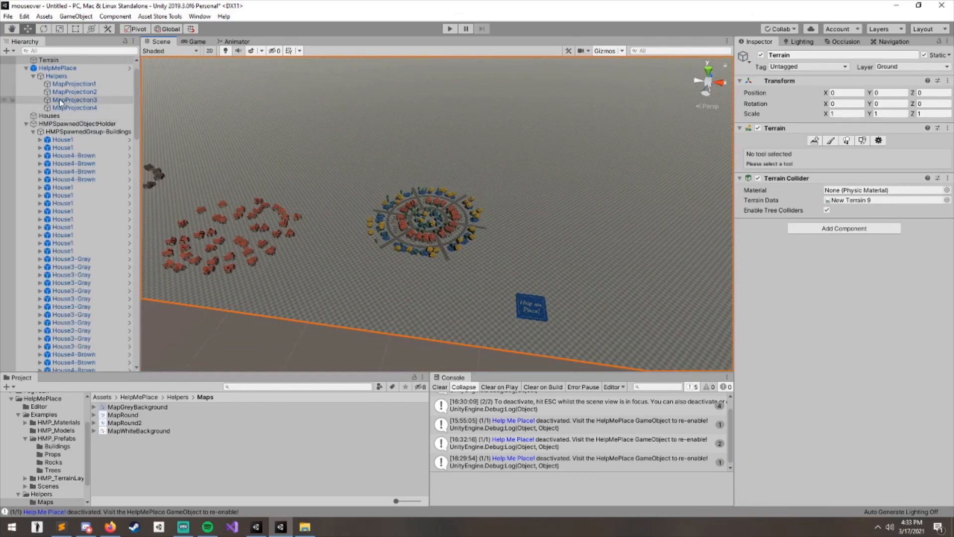
{"action": "left_click", "coordinate": [68, 132]}
{"action": "key", "text": "Left"}
{"action": "left_click", "coordinate": [98, 163]}
{"action": "key", "text": "Up"}
{"action": "key", "text": "Up"}
{"action": "key", "text": "Up"}
{"action": "key", "text": "Up"}
{"action": "key", "text": "Up"}
{"action": "key", "text": "Up"}
{"action": "key", "text": "Up"}
{"action": "key", "text": "Up"}
{"action": "key", "text": "Up"}
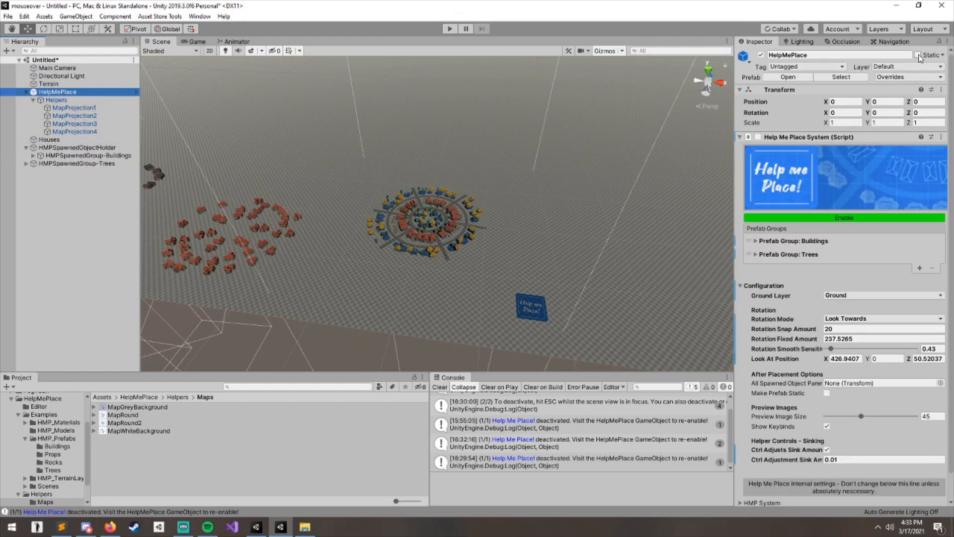
{"action": "middle_click_drag", "start_coordinate": [516, 218], "coordinate": [465, 229]}
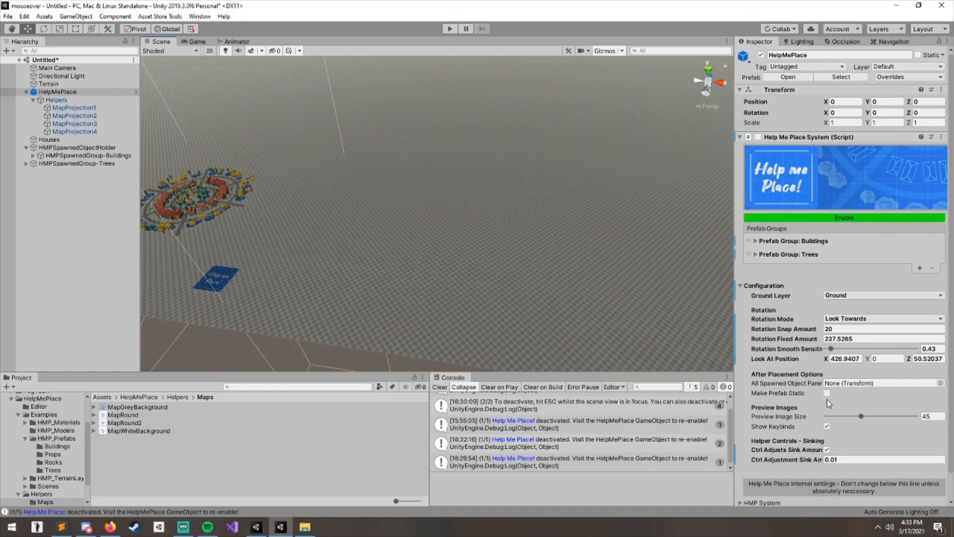
{"action": "scroll", "coordinate": [451, 213], "scroll_direction": "down", "scroll_amount": 5}
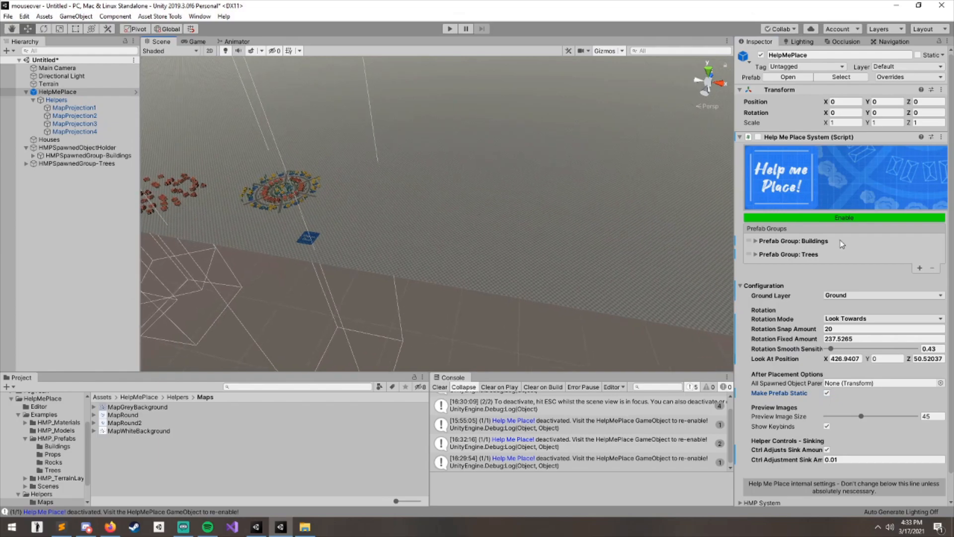
- Enable Help Me Place and scatter about eight houses on the open ground
{"action": "left_click", "coordinate": [844, 219]}
{"action": "scroll", "coordinate": [460, 207], "scroll_direction": "up", "scroll_amount": 5}
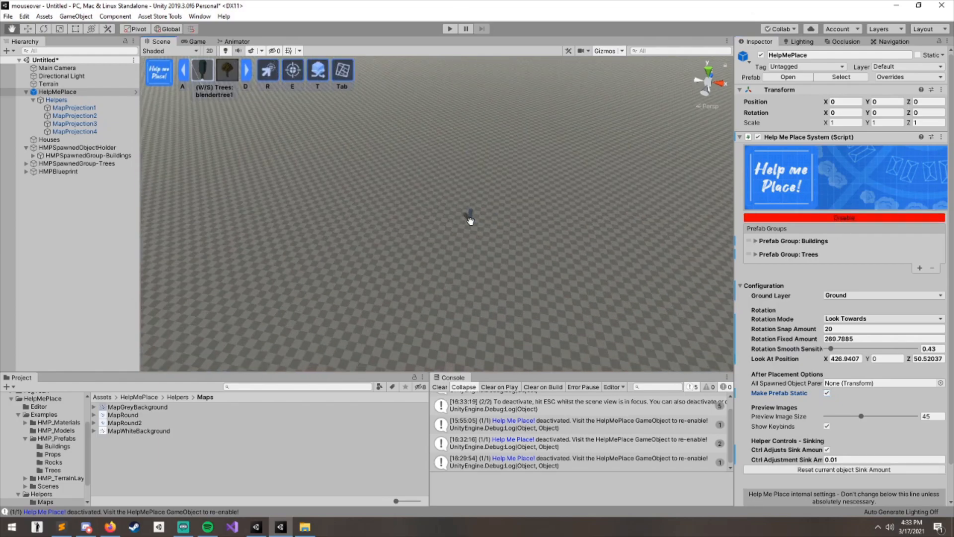
{"action": "key", "text": "w"}
{"action": "left_click", "coordinate": [486, 186]}
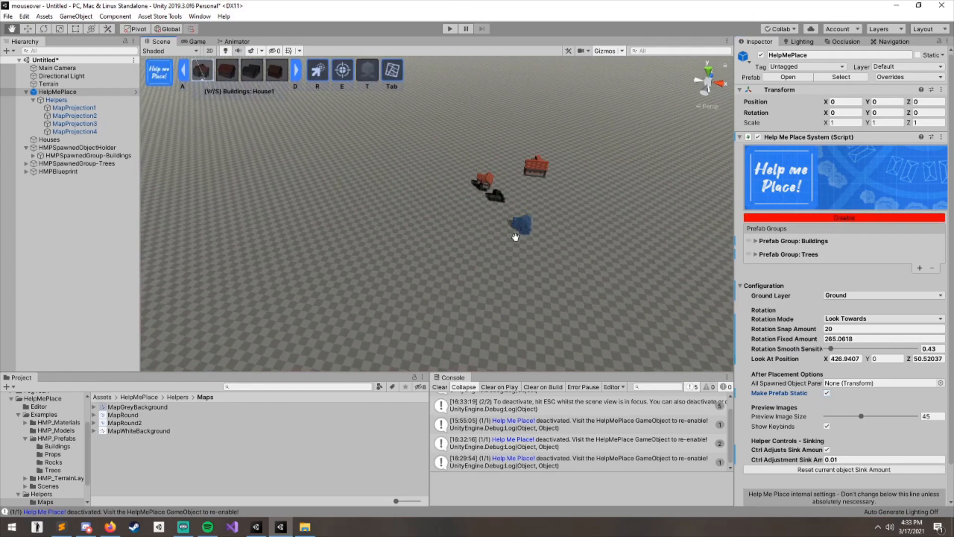
{"action": "left_click", "coordinate": [524, 226]}
{"action": "left_click", "coordinate": [440, 269]}
{"action": "left_click", "coordinate": [388, 214]}
{"action": "left_click", "coordinate": [421, 162]}
{"action": "left_click", "coordinate": [491, 172]}
{"action": "left_click", "coordinate": [537, 201]}
{"action": "middle_click_drag", "start_coordinate": [476, 237], "coordinate": [476, 243]}
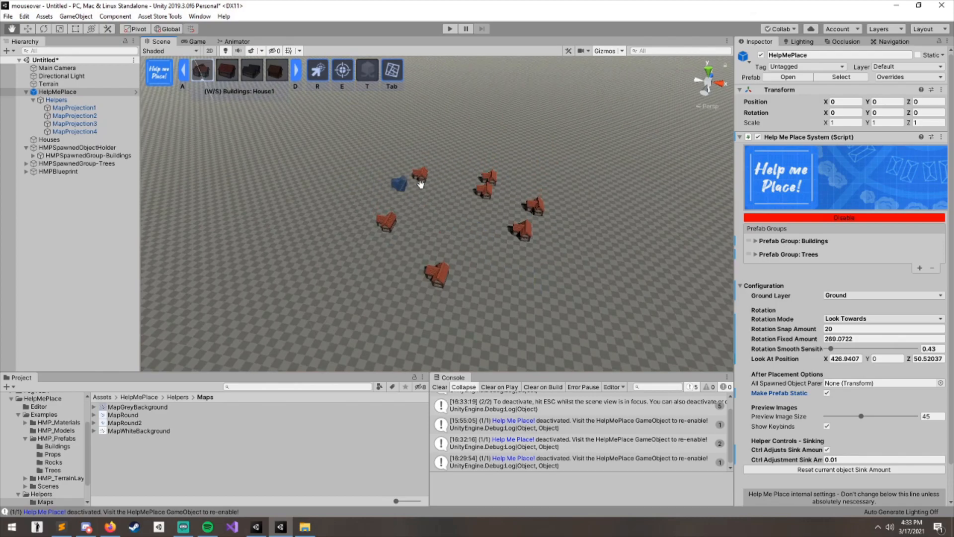
- Disable Help Me Place and select placed houses to inspect their static flag and transforms
{"action": "left_click", "coordinate": [795, 218]}
{"action": "left_click", "coordinate": [486, 194]}
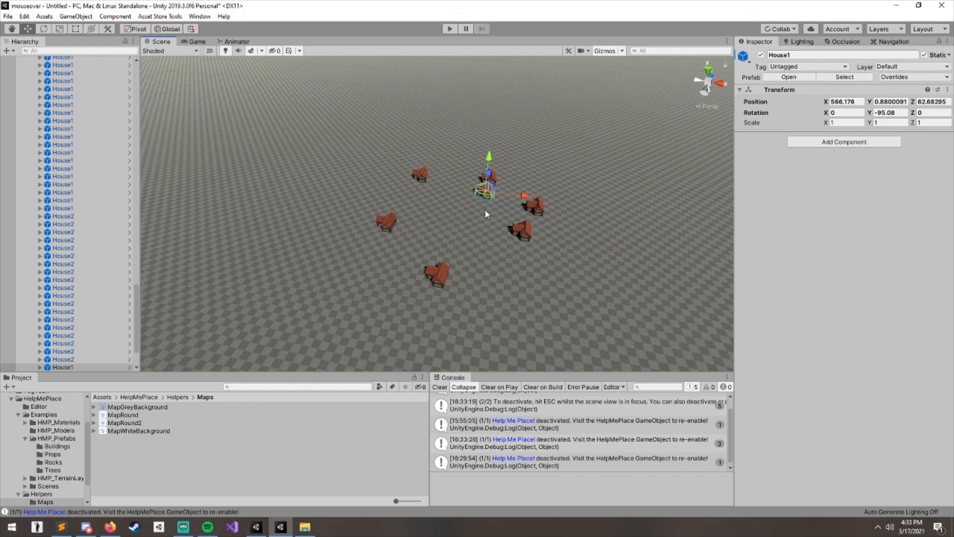
{"action": "left_click", "coordinate": [446, 273]}
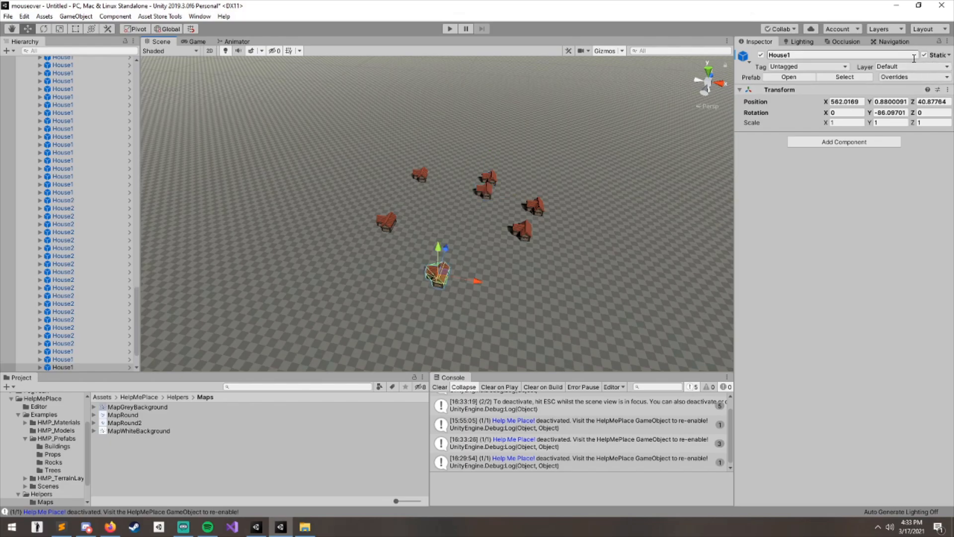
{"action": "scroll", "coordinate": [531, 244], "scroll_direction": "up", "scroll_amount": 5}
{"action": "scroll", "coordinate": [413, 217], "scroll_direction": "down", "scroll_amount": 5}
{"action": "left_click", "coordinate": [447, 234]}
{"action": "scroll", "coordinate": [482, 248], "scroll_direction": "down", "scroll_amount": 5}
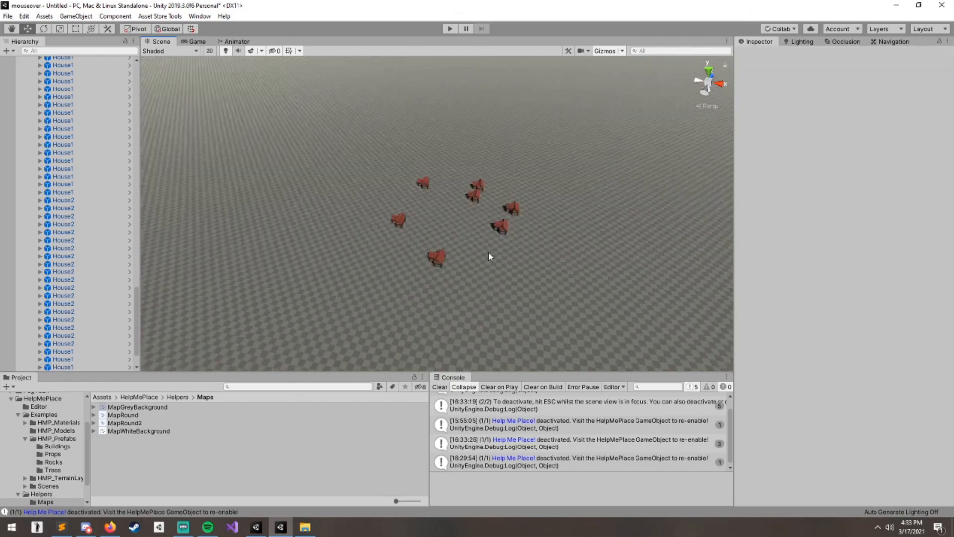
- Reselect Help Me Place in the hierarchy and enable it again
{"action": "scroll", "coordinate": [482, 249], "scroll_direction": "up", "scroll_amount": 5}
{"action": "scroll", "coordinate": [119, 166], "scroll_direction": "up", "scroll_amount": 1}
{"action": "left_click", "coordinate": [100, 178]}
{"action": "key", "text": "Left"}
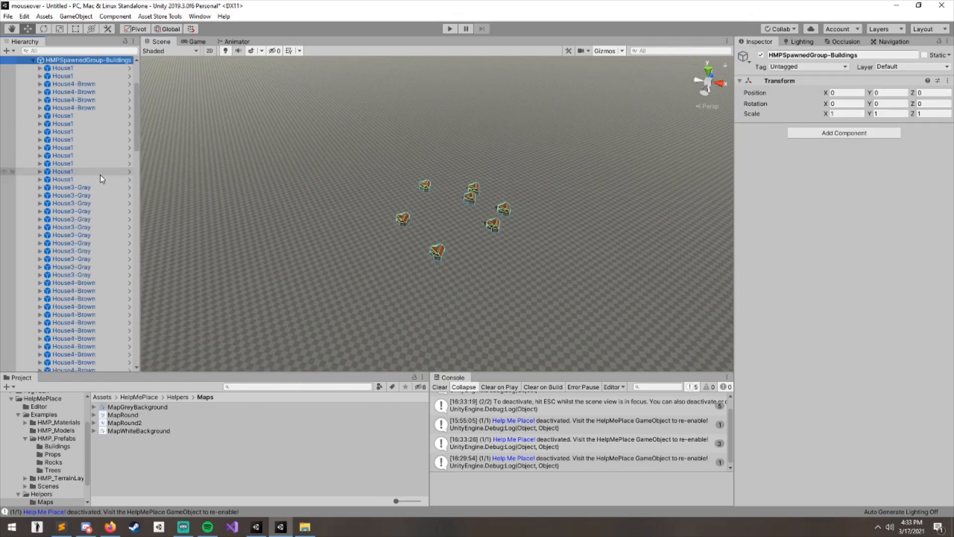
{"action": "key", "text": "Left"}
{"action": "key", "text": "Up"}
{"action": "key", "text": "Up"}
{"action": "key", "text": "Up"}
{"action": "key", "text": "Up"}
{"action": "key", "text": "Up"}
{"action": "key", "text": "Up"}
{"action": "key", "text": "Up"}
{"action": "key", "text": "Up"}
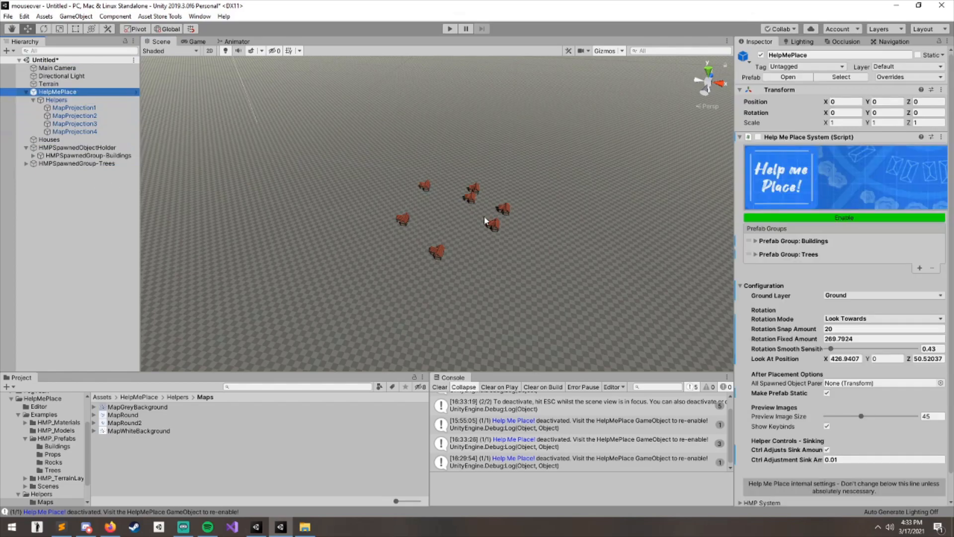
{"action": "left_click", "coordinate": [846, 221]}
{"action": "scroll", "coordinate": [826, 278], "scroll_direction": "down", "scroll_amount": 2}
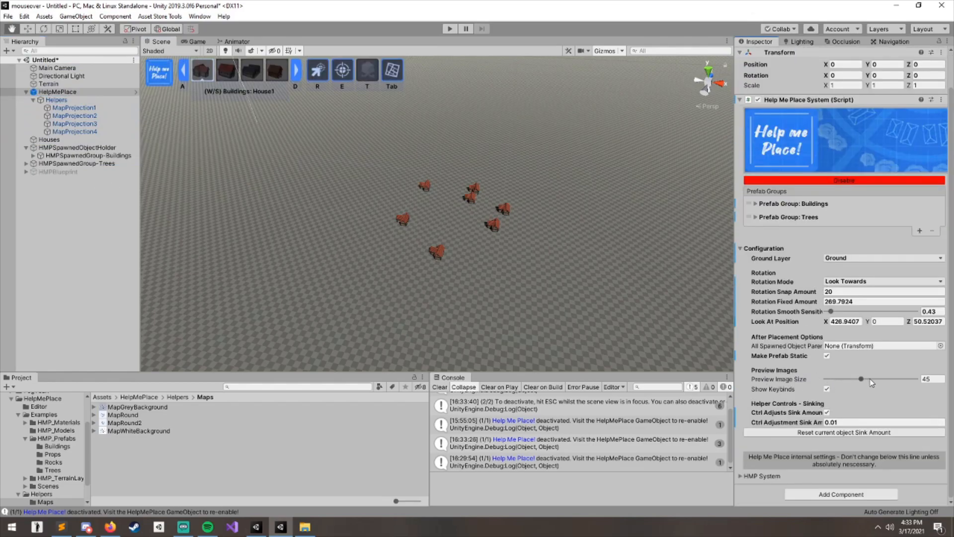
- Set the preview image size to 60 and maximize the scene view
{"action": "left_click_drag", "start_coordinate": [862, 380], "coordinate": [876, 381]}
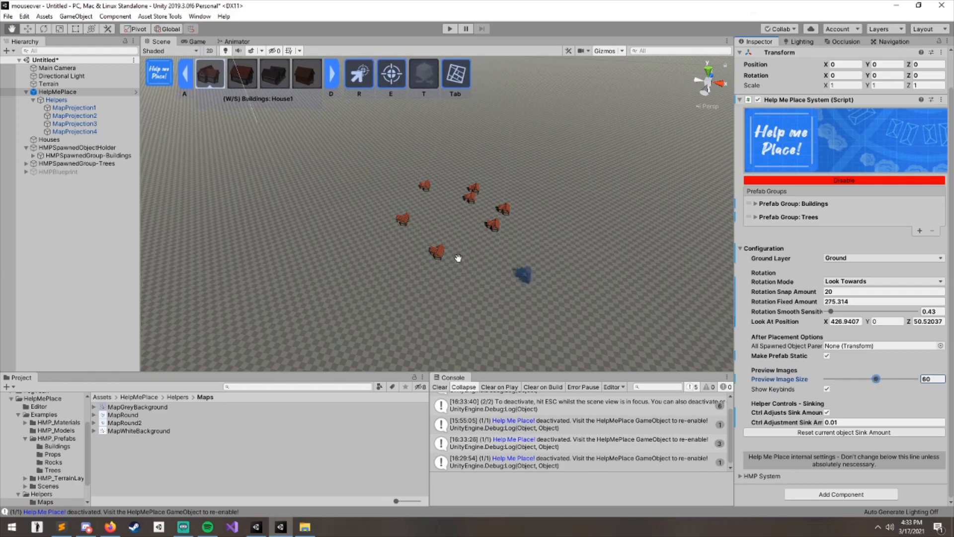
{"action": "middle_click_drag", "start_coordinate": [424, 250], "coordinate": [421, 251]}
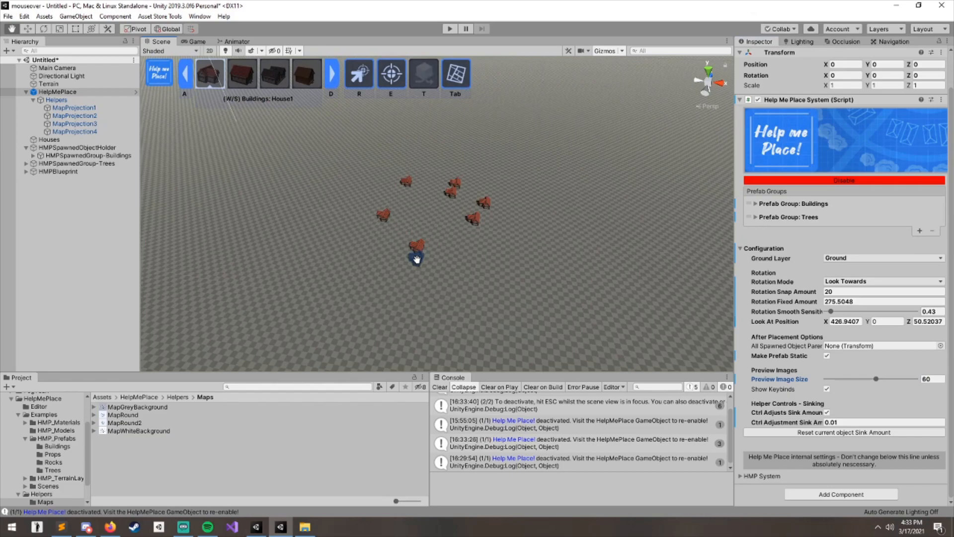
{"action": "key", "text": "shift+space"}
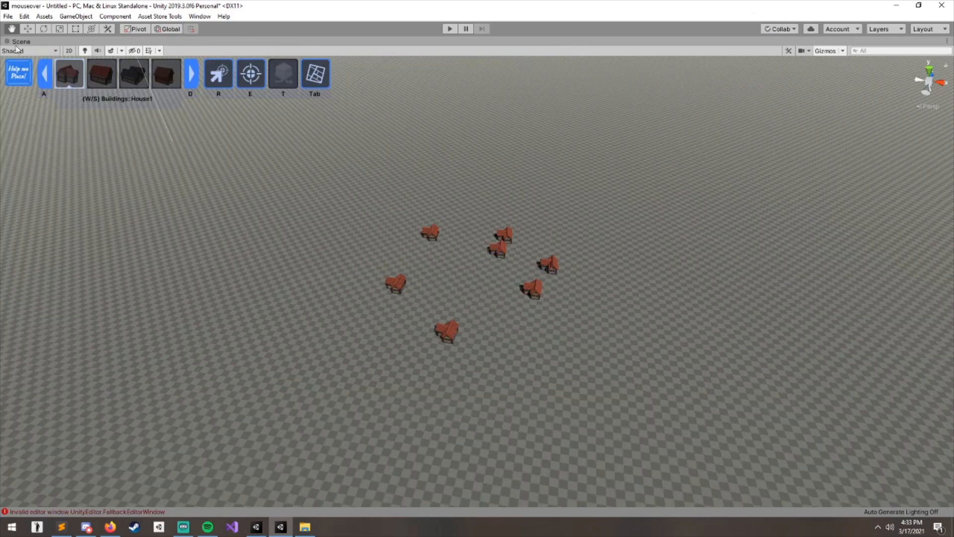
- Place a second cluster of houses to the right of the first group
{"action": "middle_click_drag", "start_coordinate": [492, 311], "coordinate": [319, 212]}
{"action": "left_click", "coordinate": [561, 208]}
{"action": "left_click", "coordinate": [619, 255]}
{"action": "left_click", "coordinate": [472, 278]}
{"action": "left_click", "coordinate": [499, 212]}
{"action": "left_click", "coordinate": [547, 186]}
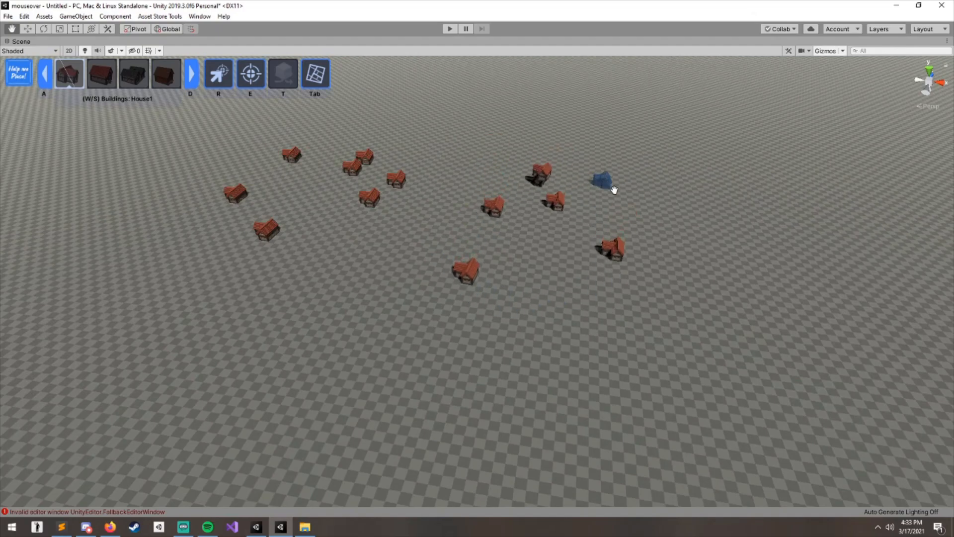
{"action": "left_click", "coordinate": [631, 197]}
{"action": "left_click", "coordinate": [681, 277]}
{"action": "left_click", "coordinate": [596, 321]}
{"action": "left_click", "coordinate": [542, 250]}
{"action": "left_click", "coordinate": [458, 253]}
- Switch to the trees group and scatter trees among the houses
{"action": "key", "text": "s"}
{"action": "left_click", "coordinate": [621, 268]}
{"action": "left_click", "coordinate": [630, 363]}
{"action": "left_click", "coordinate": [555, 209]}
{"action": "left_click", "coordinate": [508, 168]}
{"action": "left_click", "coordinate": [454, 194]}
{"action": "left_click", "coordinate": [421, 266]}
{"action": "left_click", "coordinate": [640, 221]}
{"action": "left_click", "coordinate": [676, 195]}
{"action": "left_click", "coordinate": [734, 305]}
{"action": "middle_click_drag", "start_coordinate": [895, 336], "coordinate": [472, 294]}
- Switch back to buildings and place another group of houses further right
{"action": "key", "text": "a"}
{"action": "key", "text": "w"}
{"action": "middle_click_drag", "start_coordinate": [208, 214], "coordinate": [448, 265]}
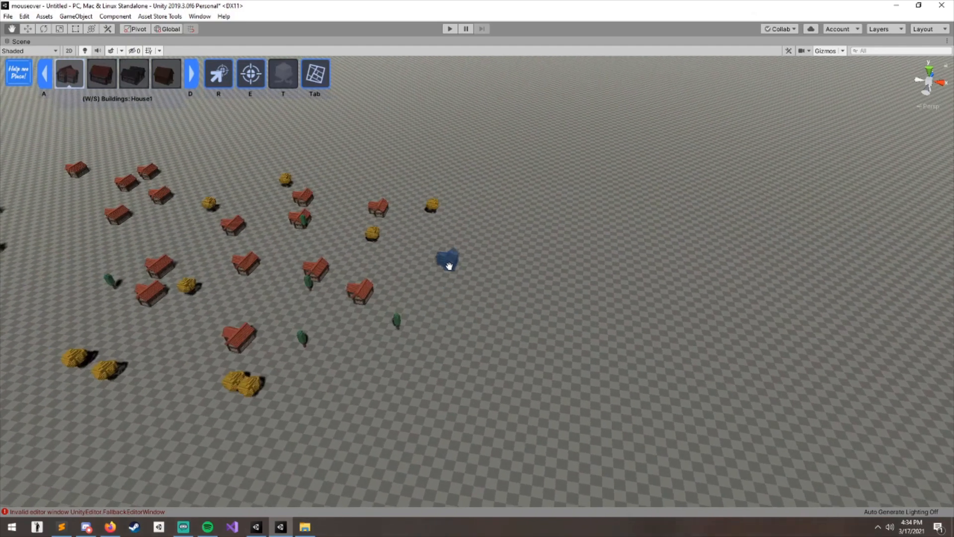
{"action": "key", "text": "d"}
{"action": "middle_click_drag", "start_coordinate": [668, 343], "coordinate": [577, 266]}
{"action": "left_click", "coordinate": [547, 197]}
{"action": "left_click", "coordinate": [643, 282]}
{"action": "left_click", "coordinate": [539, 342]}
{"action": "left_click", "coordinate": [490, 252]}
{"action": "left_click", "coordinate": [503, 183]}
- Switch to the House3-Gray prefab and place gray houses around the new group
{"action": "key", "text": "d"}
{"action": "left_click", "coordinate": [575, 213]}
{"action": "left_click", "coordinate": [712, 223]}
{"action": "left_click", "coordinate": [736, 332]}
{"action": "left_click", "coordinate": [649, 372]}
{"action": "left_click", "coordinate": [390, 304]}
{"action": "left_click", "coordinate": [411, 184]}
{"action": "scroll", "coordinate": [457, 207], "scroll_direction": "down", "scroll_amount": 8}
{"action": "scroll", "coordinate": [537, 307], "scroll_direction": "up", "scroll_amount": 5}
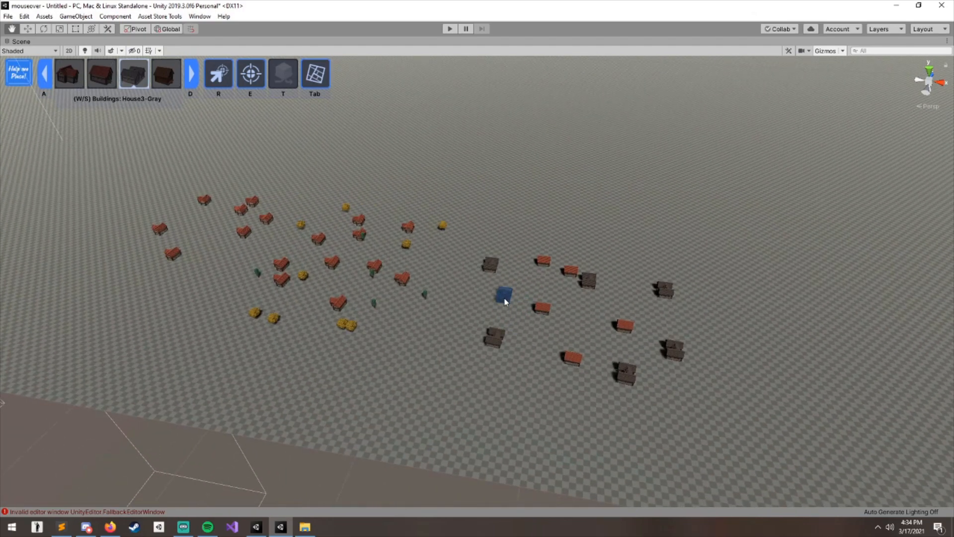
- Deactivate Help Me Place and restore the normal editor layout
{"action": "key", "text": "shift+space"}
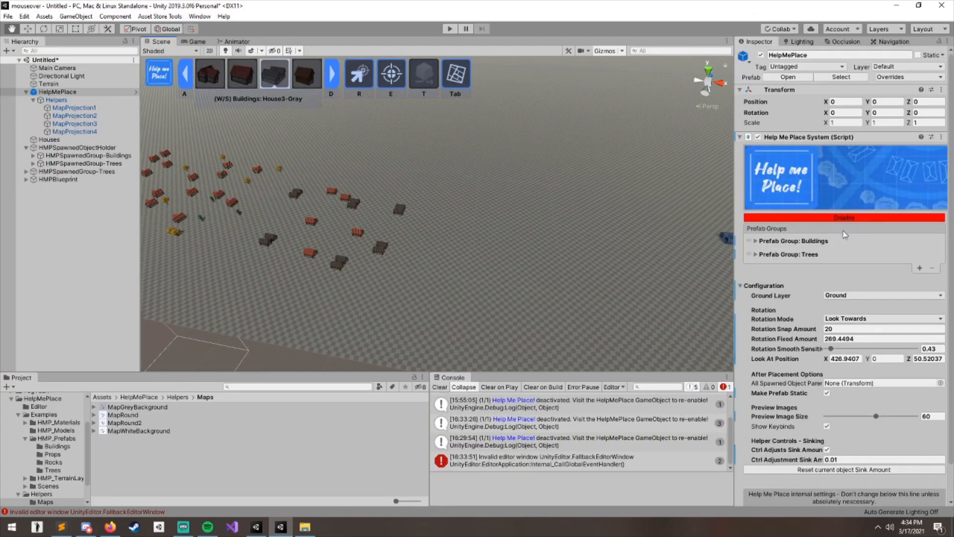
{"action": "scroll", "coordinate": [797, 255], "scroll_direction": "down", "scroll_amount": 2}
{"action": "key", "text": "shift+space"}
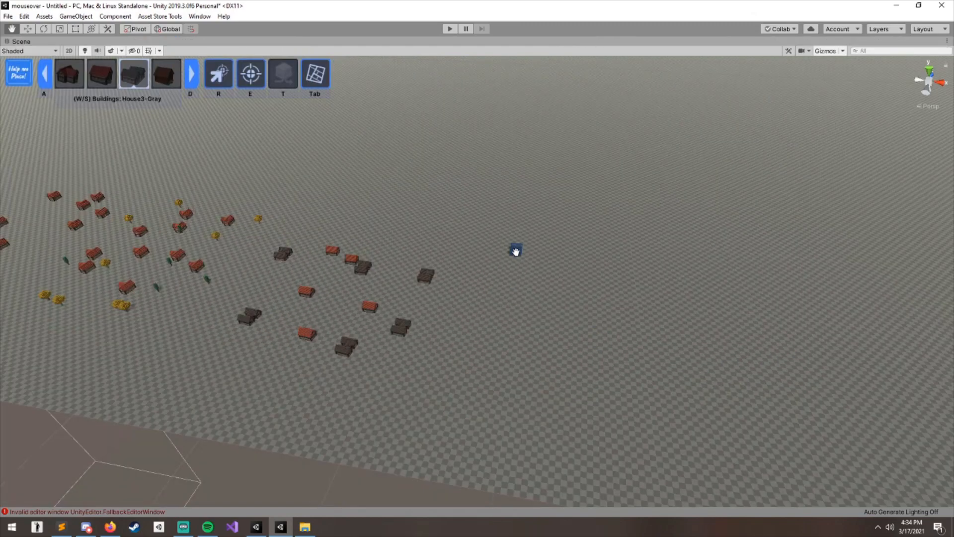
{"action": "key", "text": "Escape"}
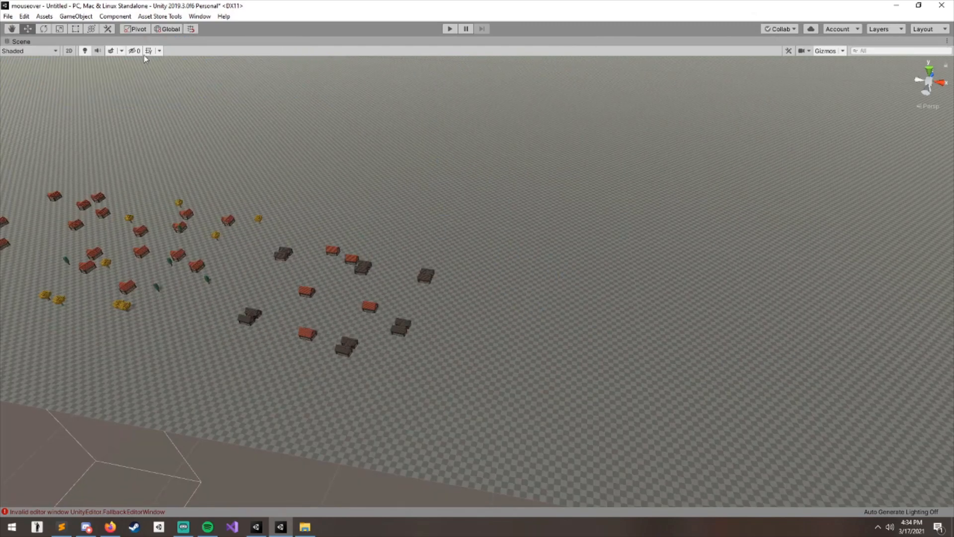
{"action": "key", "text": "shift+space"}
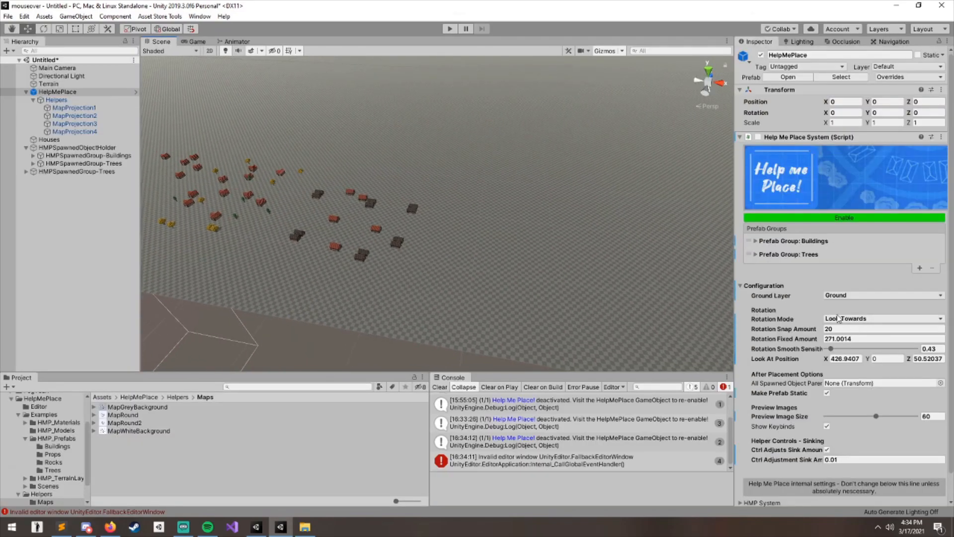
{"action": "scroll", "coordinate": [746, 233], "scroll_direction": "down", "scroll_amount": 1}
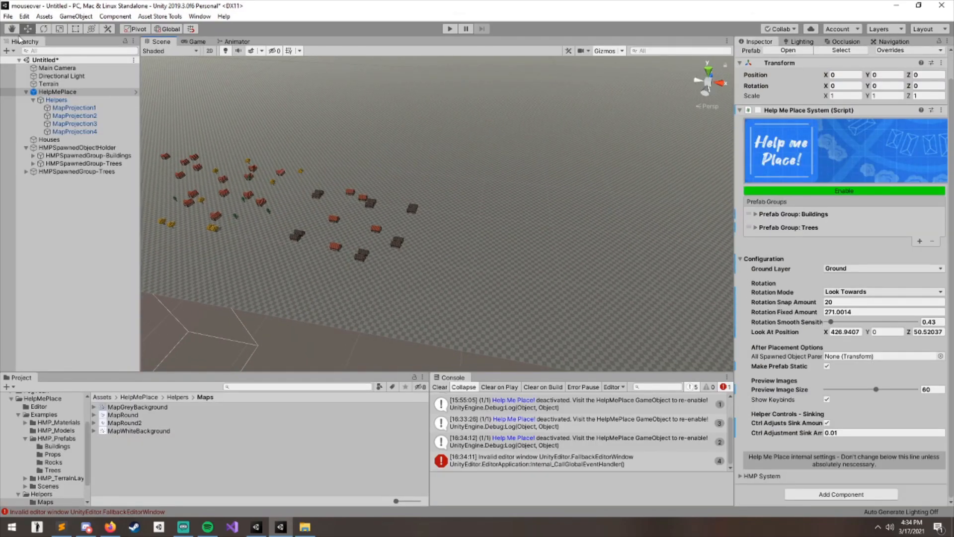
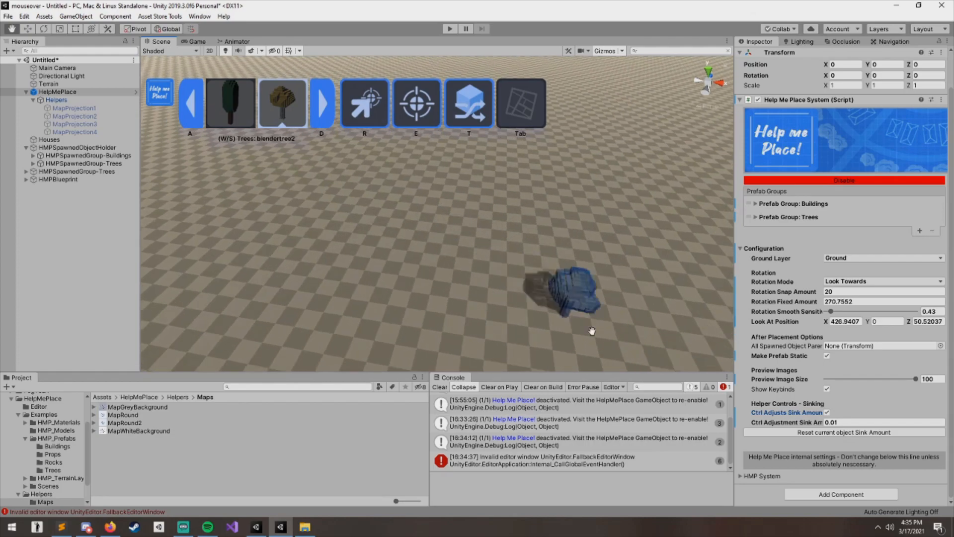
- Set the Ctrl Adjustment Sink Amount to 0.3 and test sinking the previewed tree in the scene
{"action": "left_click", "coordinate": [827, 413]}
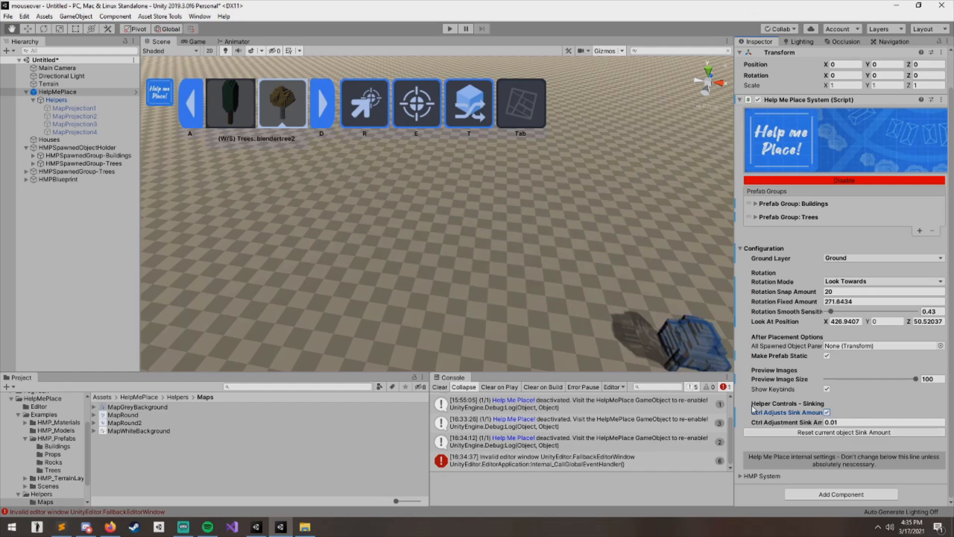
{"action": "left_click", "coordinate": [845, 423]}
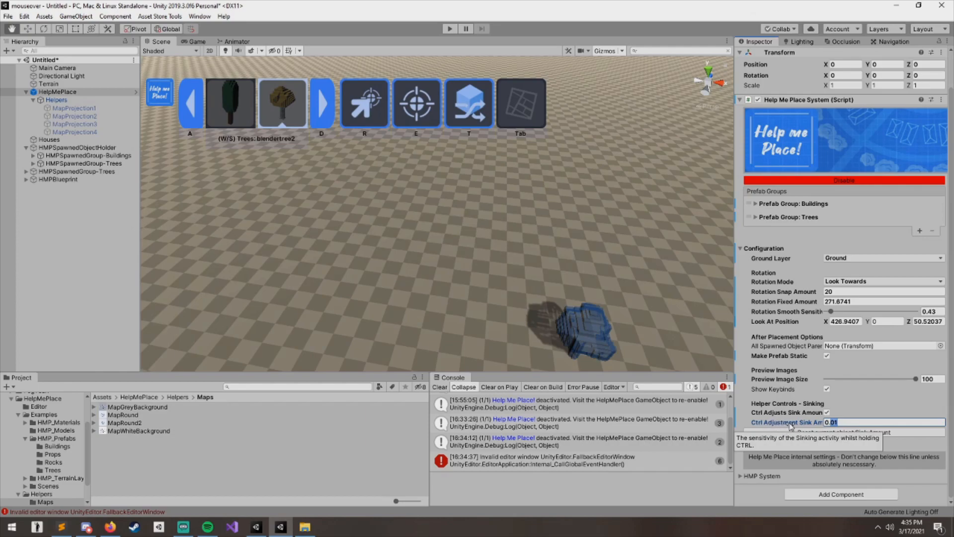
{"action": "left_click", "coordinate": [836, 421]}
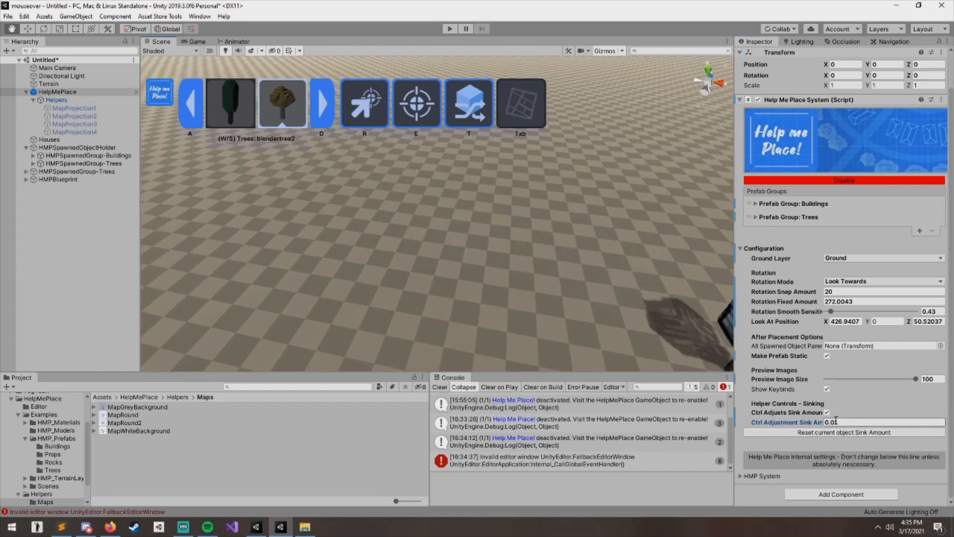
{"action": "left_click_drag", "start_coordinate": [845, 424], "coordinate": [848, 427]}
{"action": "type", "text": "3"}
{"action": "scroll", "coordinate": [505, 245], "scroll_direction": "down", "scroll_amount": 15}
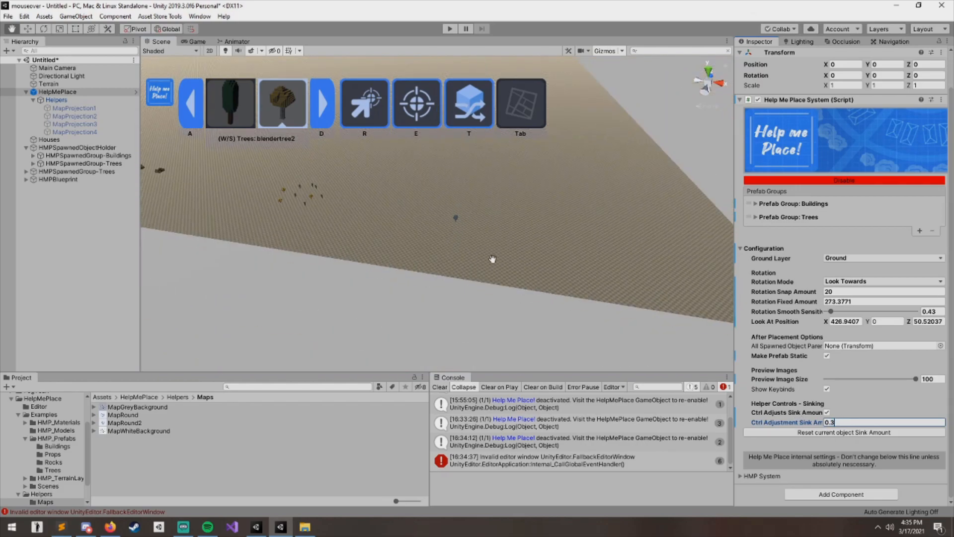
{"action": "scroll", "coordinate": [460, 222], "scroll_direction": "up", "scroll_amount": 10}
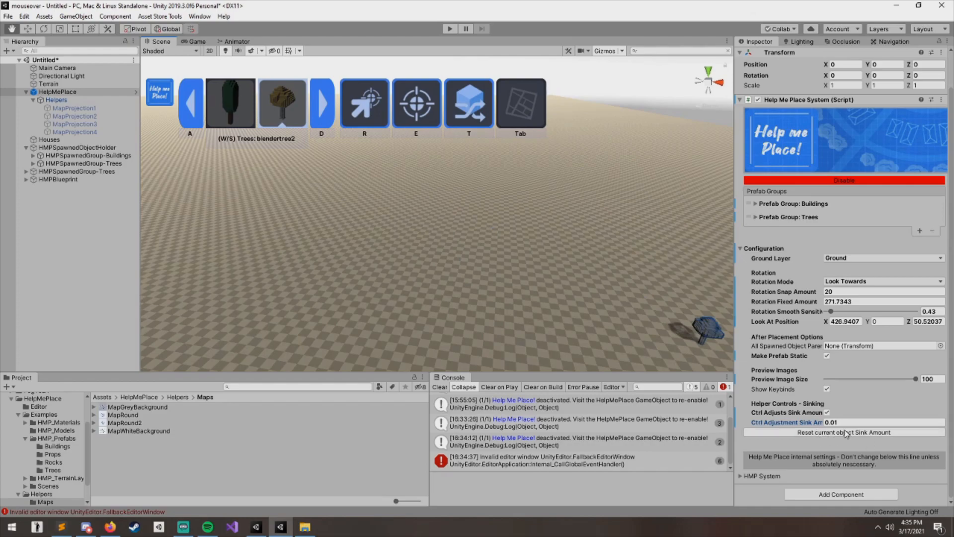
{"action": "scroll", "coordinate": [490, 263], "scroll_direction": "up", "scroll_amount": 7}
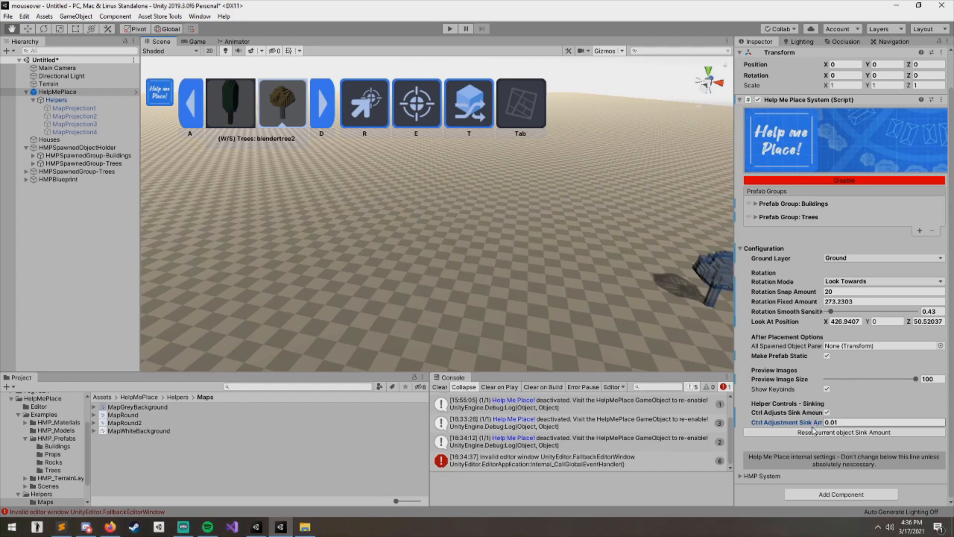
- Set the Ctrl Adjustment Sink Amount to 0.1 and test sinking the previewed tree again
{"action": "left_click", "coordinate": [797, 435]}
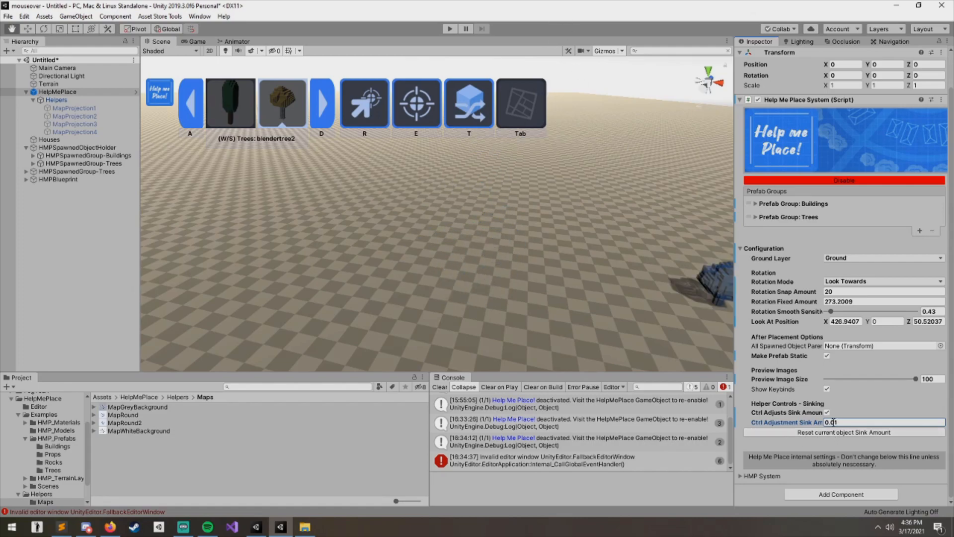
{"action": "type", "text": "1"}
{"action": "scroll", "coordinate": [499, 280], "scroll_direction": "up", "scroll_amount": 5, "text": "ctrl"}
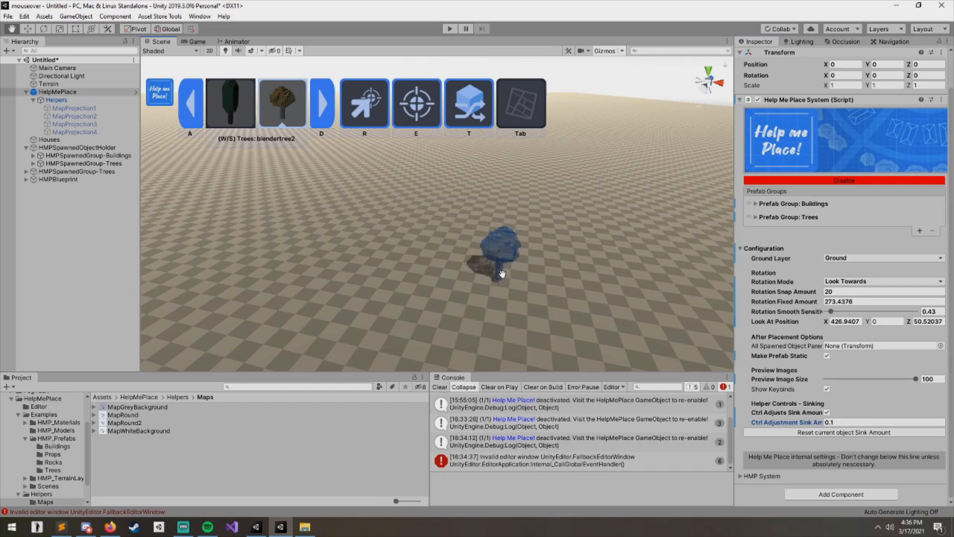
{"action": "scroll", "coordinate": [506, 275], "scroll_direction": "down", "scroll_amount": 5, "text": "ctrl"}
{"action": "scroll", "coordinate": [506, 276], "scroll_direction": "up", "scroll_amount": 5, "text": "ctrl"}
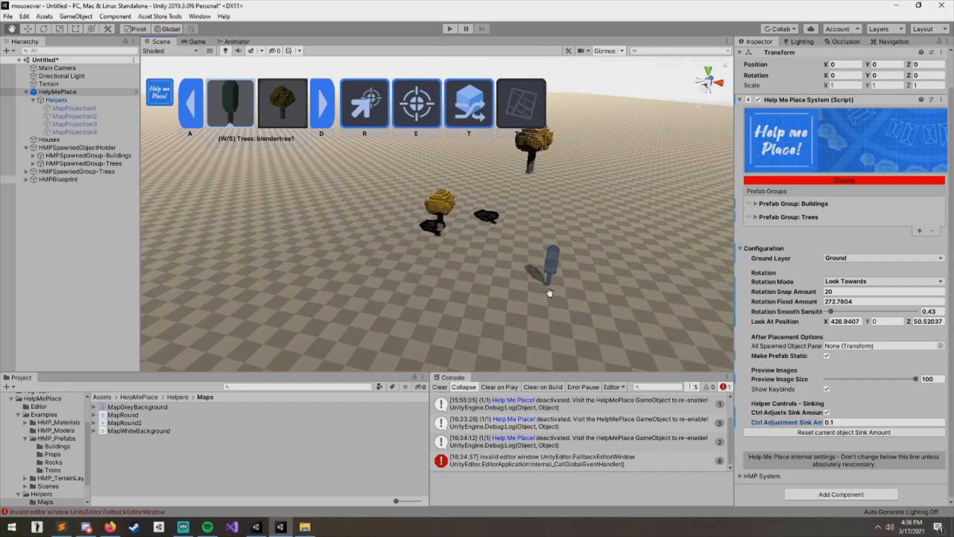
- Switch to the buildings prefab group and expand the HMP System settings section
{"action": "key", "text": "s"}
{"action": "key", "text": "s"}
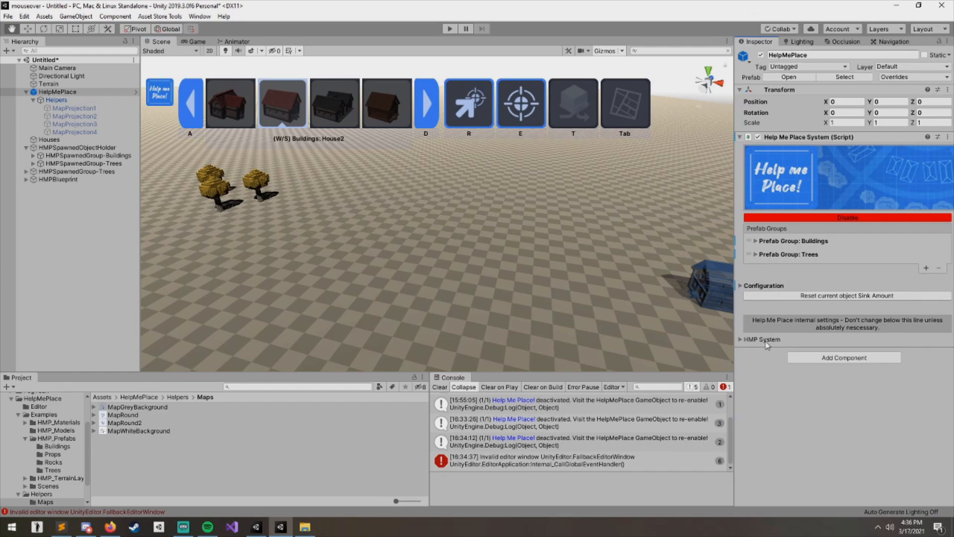
{"action": "left_click", "coordinate": [762, 339]}
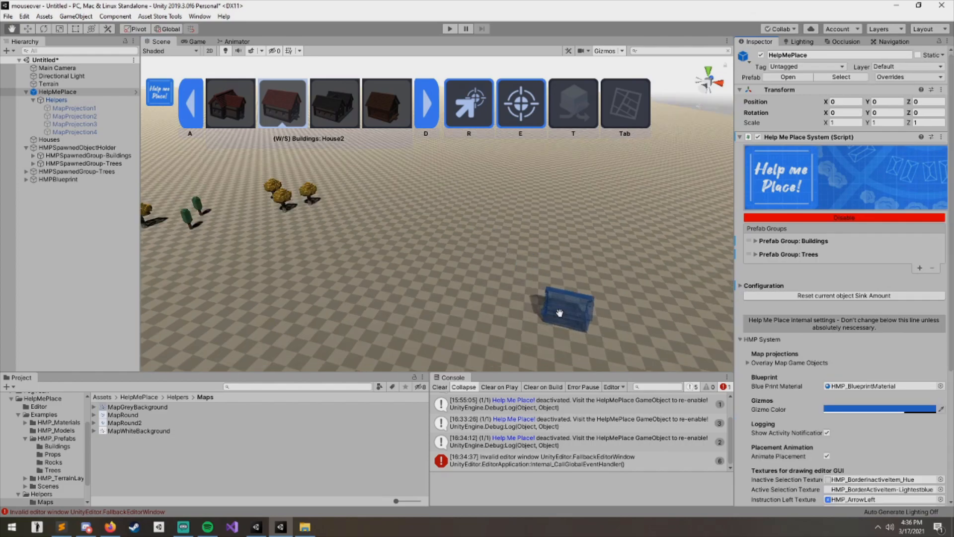
- Expand the Overlay Map Game Objects list and examine the HMP System settings
{"action": "scroll", "coordinate": [528, 291], "scroll_direction": "down", "scroll_amount": 5}
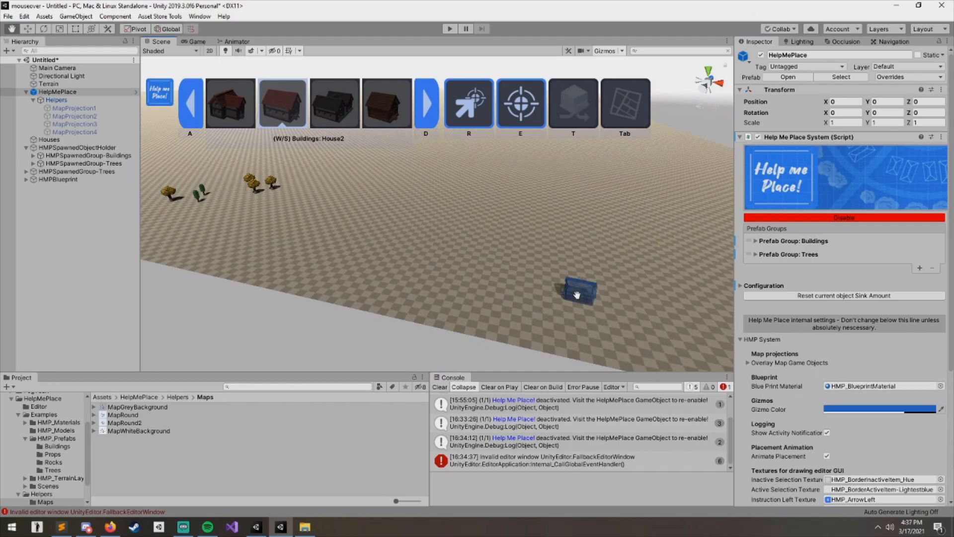
{"action": "scroll", "coordinate": [801, 355], "scroll_direction": "down", "scroll_amount": 5}
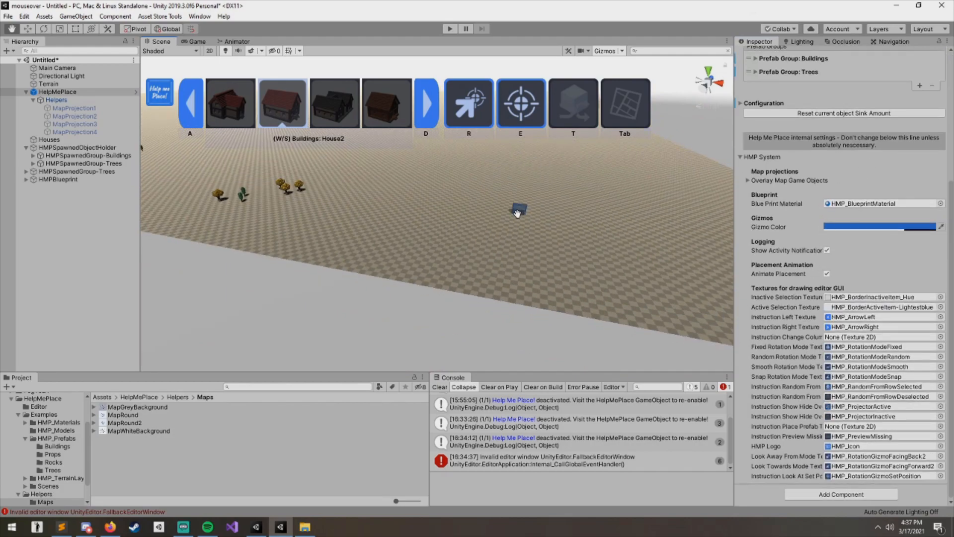
{"action": "scroll", "coordinate": [528, 228], "scroll_direction": "up", "scroll_amount": 10}
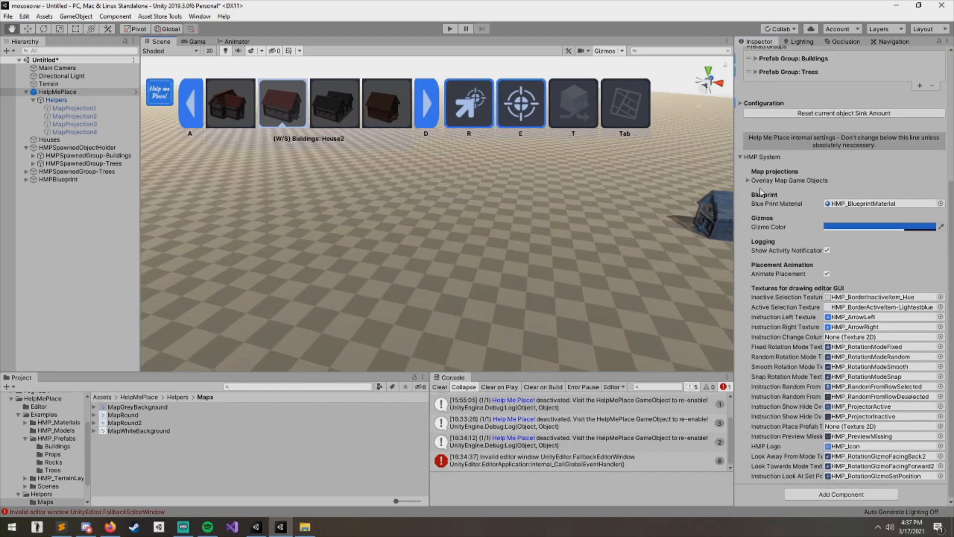
{"action": "left_click", "coordinate": [775, 181]}
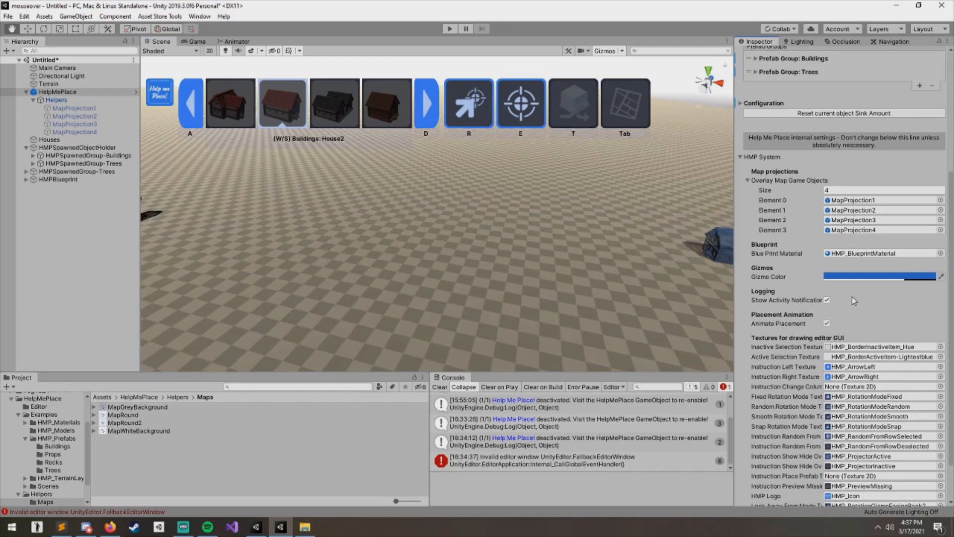
{"action": "scroll", "coordinate": [855, 299], "scroll_direction": "down", "scroll_amount": 3}
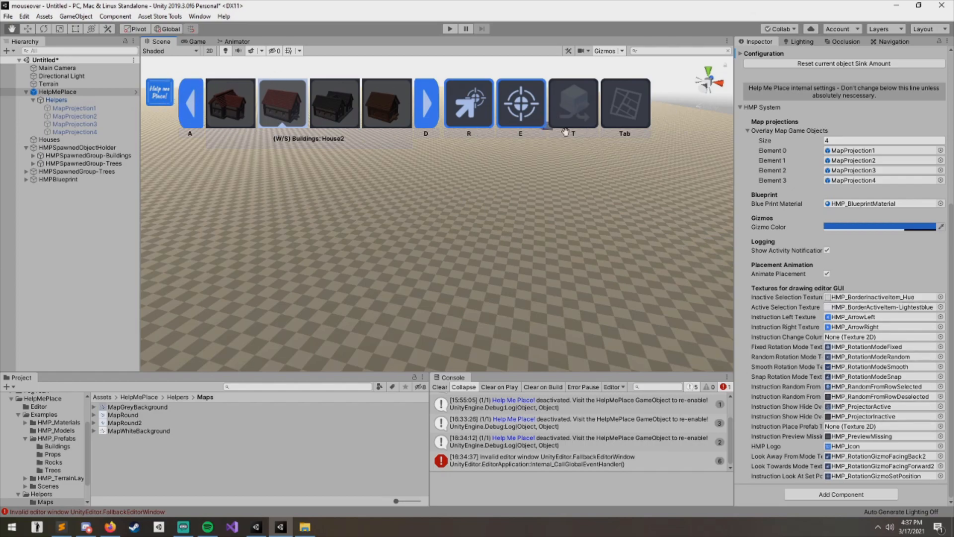
{"action": "scroll", "coordinate": [844, 295], "scroll_direction": "up", "scroll_amount": 5}
{"action": "scroll", "coordinate": [861, 289], "scroll_direction": "down", "scroll_amount": 3}
{"action": "scroll", "coordinate": [795, 298], "scroll_direction": "down", "scroll_amount": 3}
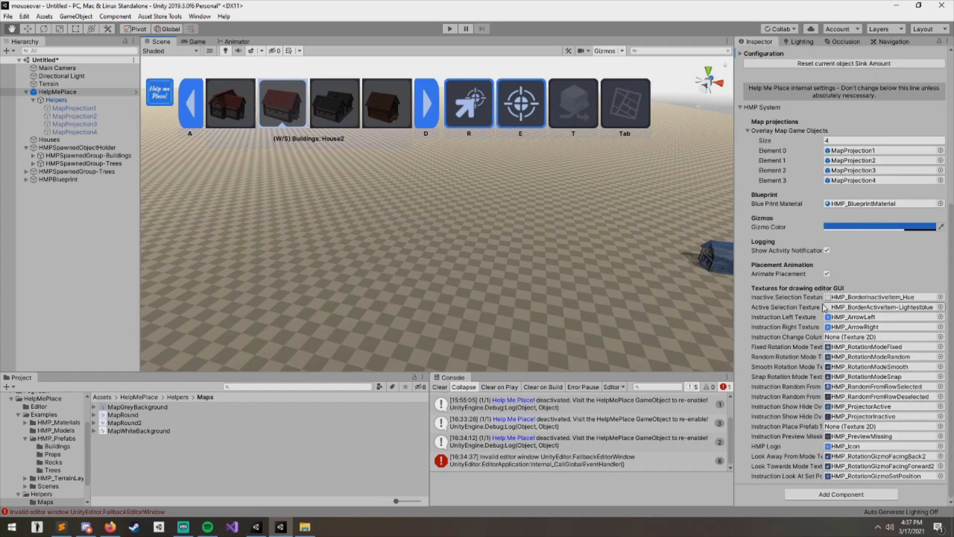
{"action": "scroll", "coordinate": [805, 343], "scroll_direction": "up", "scroll_amount": 3}
- Turn off Animate Placement and place a cluster of House2 houses in the scene
{"action": "left_click", "coordinate": [779, 366]}
{"action": "left_click", "coordinate": [450, 263]}
{"action": "left_click", "coordinate": [553, 276]}
{"action": "left_click", "coordinate": [313, 260]}
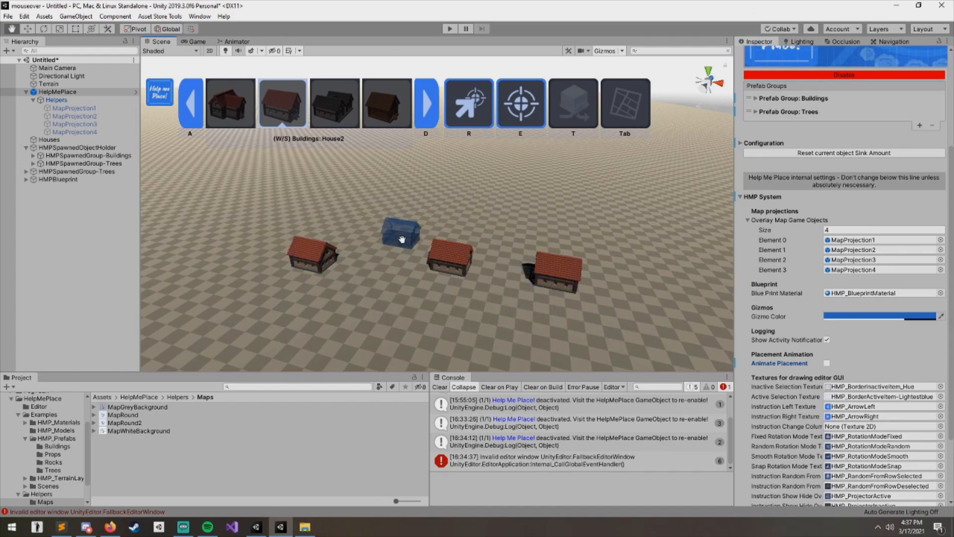
{"action": "left_click", "coordinate": [426, 231]}
{"action": "left_click", "coordinate": [546, 244]}
{"action": "left_click", "coordinate": [630, 303]}
{"action": "left_click", "coordinate": [361, 314]}
{"action": "left_click", "coordinate": [360, 212]}
{"action": "left_click", "coordinate": [492, 207]}
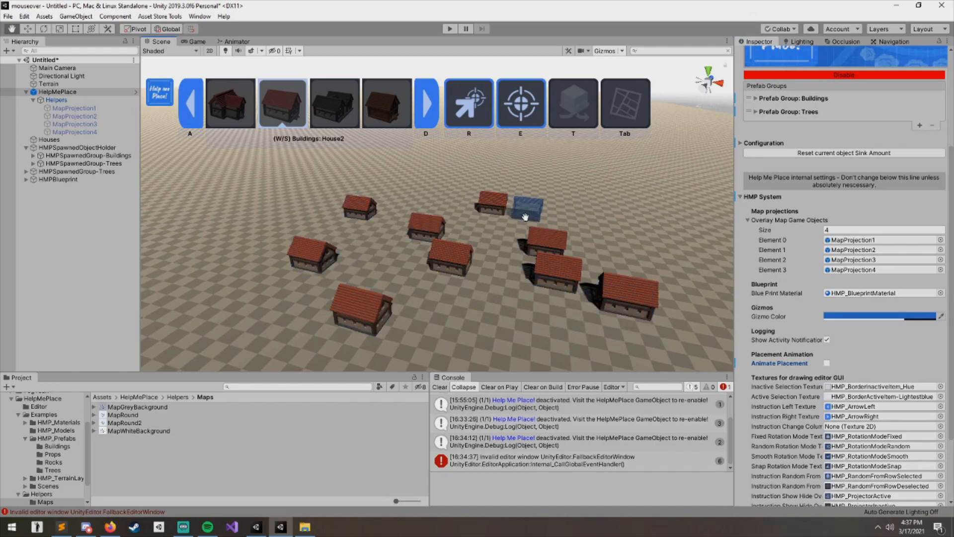
{"action": "left_click", "coordinate": [498, 298]}
{"action": "left_click", "coordinate": [431, 341]}
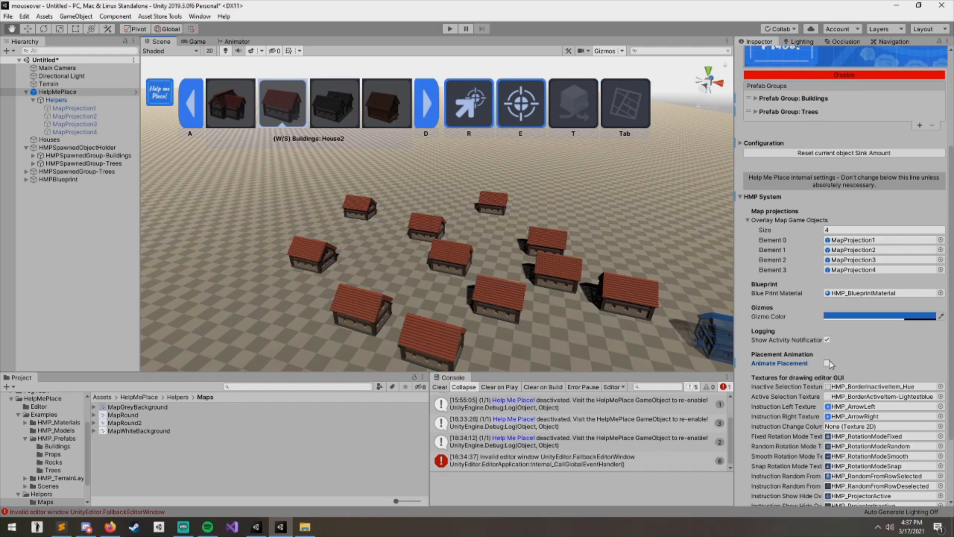
- Place more houses around the cluster and turn Animate Placement back on
{"action": "right_click_drag", "start_coordinate": [571, 236], "coordinate": [566, 232]}
{"action": "left_click", "coordinate": [566, 232]}
{"action": "left_click", "coordinate": [655, 268]}
{"action": "left_click", "coordinate": [684, 299]}
{"action": "middle_click_drag", "start_coordinate": [700, 331], "coordinate": [609, 293]}
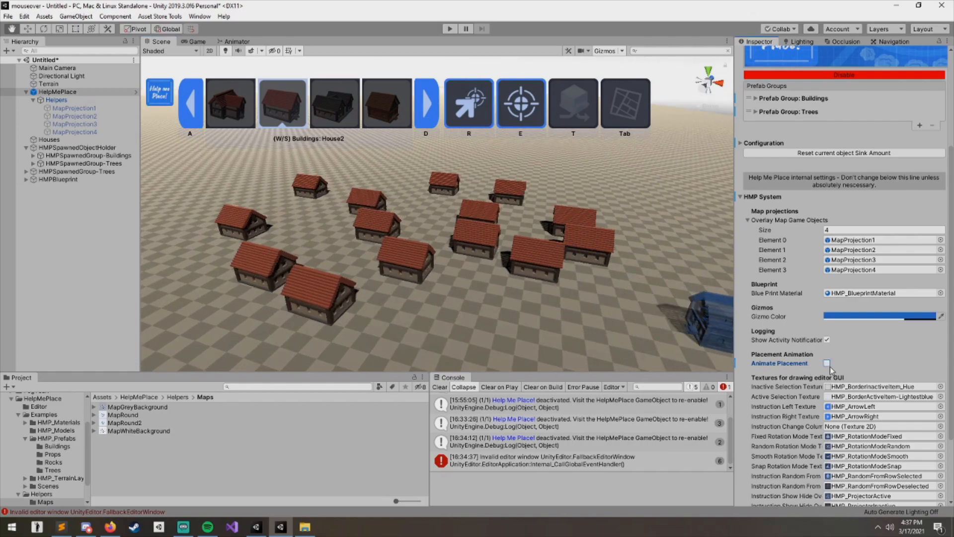
{"action": "middle_click_drag", "start_coordinate": [439, 343], "coordinate": [279, 284]}
{"action": "left_click", "coordinate": [550, 224]}
{"action": "left_click", "coordinate": [496, 287]}
{"action": "scroll", "coordinate": [361, 291], "scroll_direction": "down", "scroll_amount": 5}
{"action": "left_click", "coordinate": [538, 226]}
{"action": "left_click", "coordinate": [488, 255]}
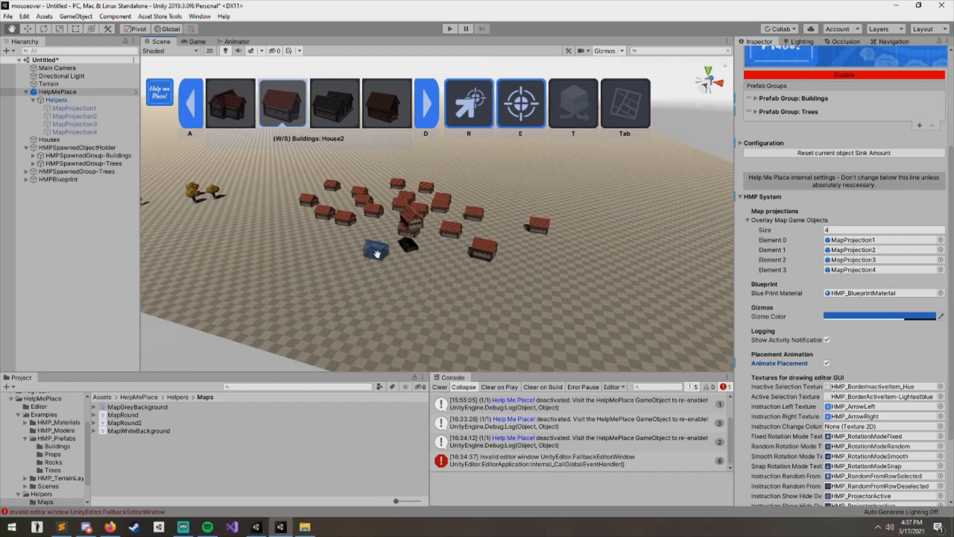
{"action": "left_click", "coordinate": [415, 259]}
{"action": "middle_click_drag", "start_coordinate": [478, 252], "coordinate": [526, 223]}
{"action": "scroll", "coordinate": [462, 261], "scroll_direction": "up", "scroll_amount": 3}
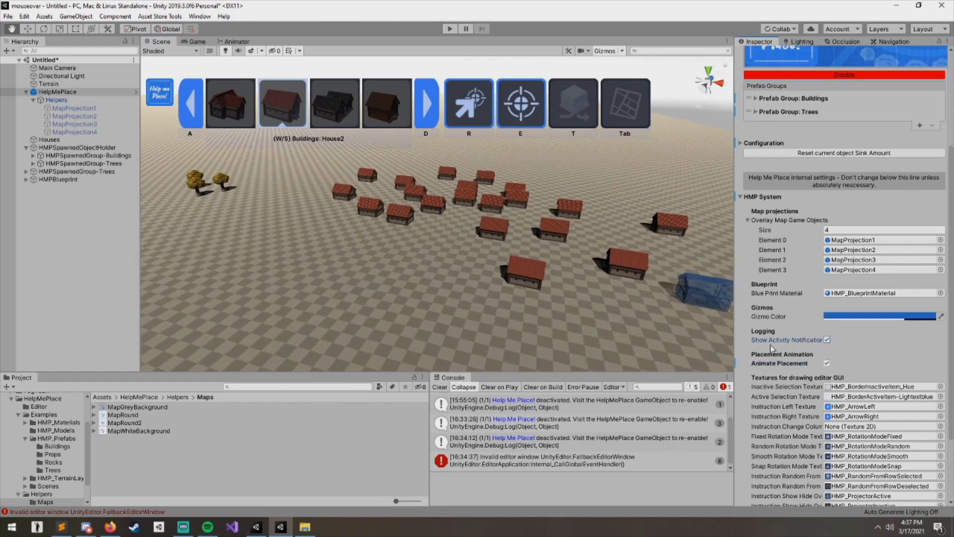
- Enlarge the Console panel and read through its Help Me Place log messages
{"action": "left_click_drag", "start_coordinate": [489, 372], "coordinate": [497, 248]}
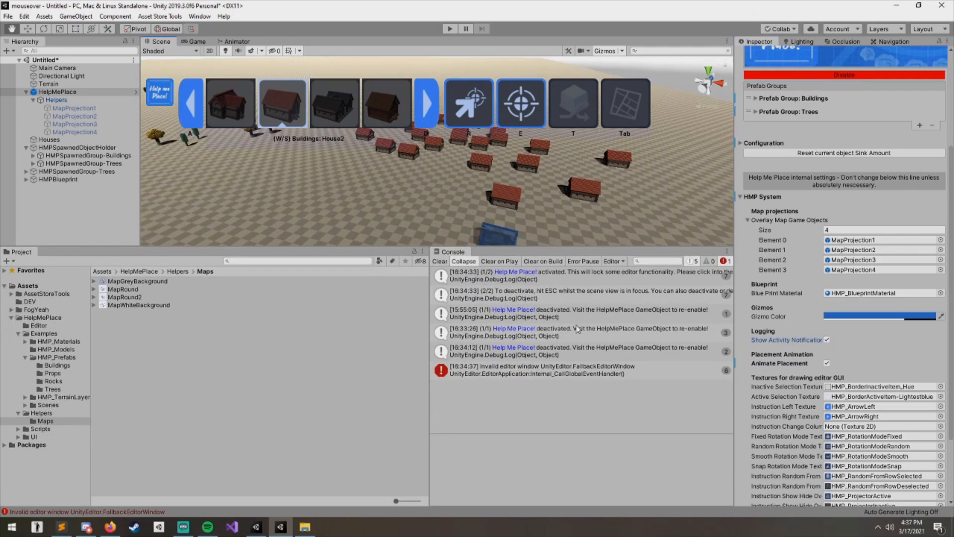
{"action": "left_click", "coordinate": [577, 281]}
{"action": "left_click", "coordinate": [570, 298]}
{"action": "left_click", "coordinate": [568, 314]}
{"action": "left_click", "coordinate": [577, 331]}
{"action": "left_click", "coordinate": [587, 349]}
{"action": "left_click", "coordinate": [579, 332]}
{"action": "left_click", "coordinate": [571, 314]}
{"action": "left_click", "coordinate": [563, 278]}
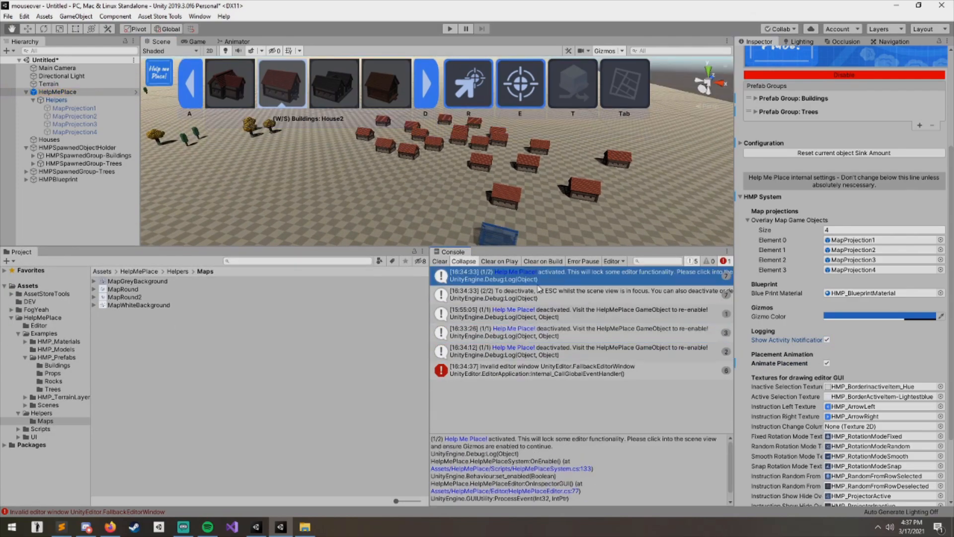
{"action": "left_click", "coordinate": [587, 390]}
{"action": "left_click", "coordinate": [522, 354]}
{"action": "left_click", "coordinate": [454, 372]}
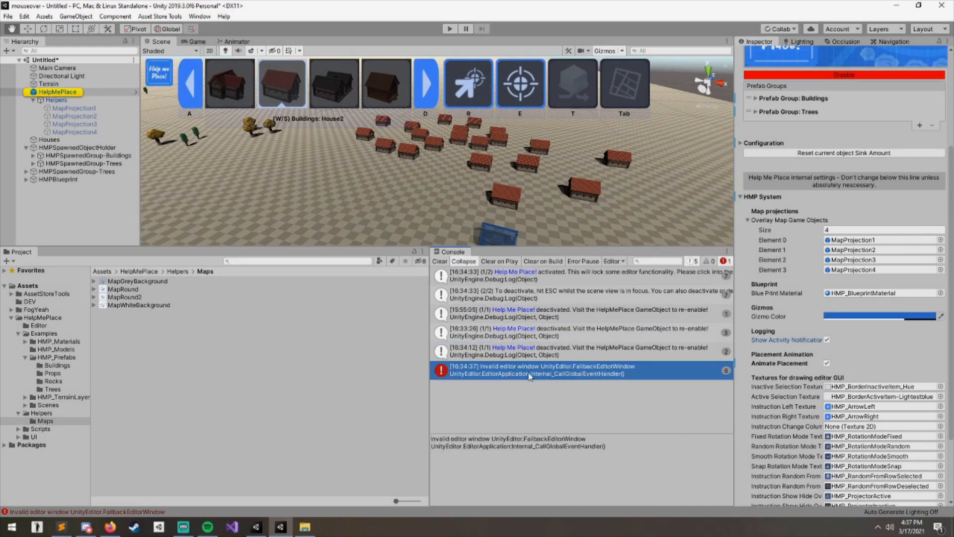
- Clear all messages from the Console
{"action": "left_click", "coordinate": [932, 32]}
{"action": "left_click", "coordinate": [520, 380]}
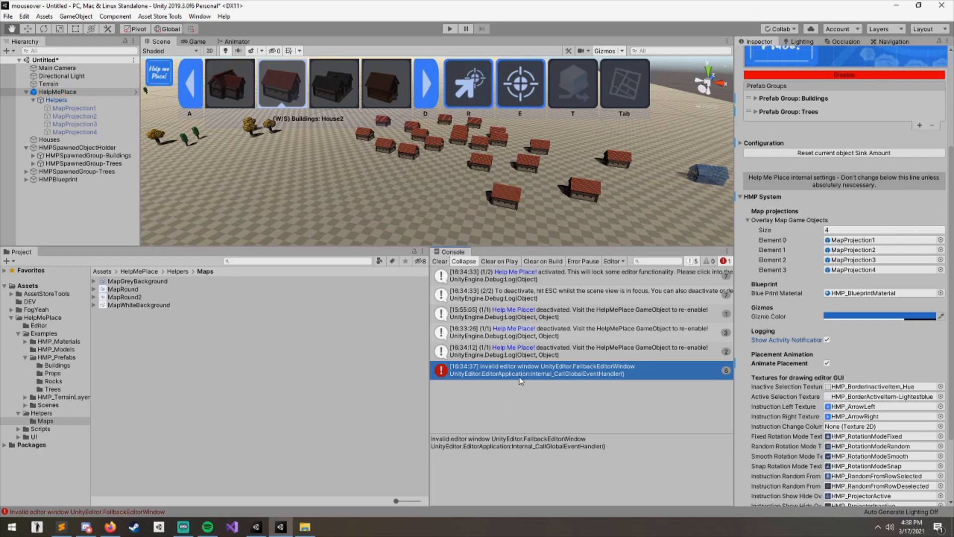
{"action": "left_click", "coordinate": [441, 264]}
- Deactivate Help Me Place from the scene view
{"action": "left_click_drag", "start_coordinate": [516, 211], "coordinate": [505, 191], "text": "alt"}
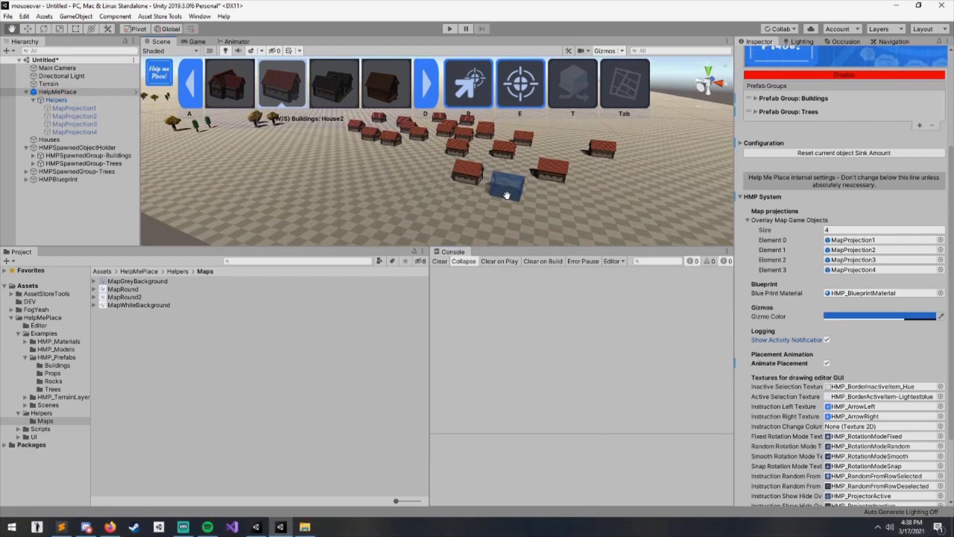
{"action": "key", "text": "Escape"}
{"action": "left_click", "coordinate": [502, 282]}
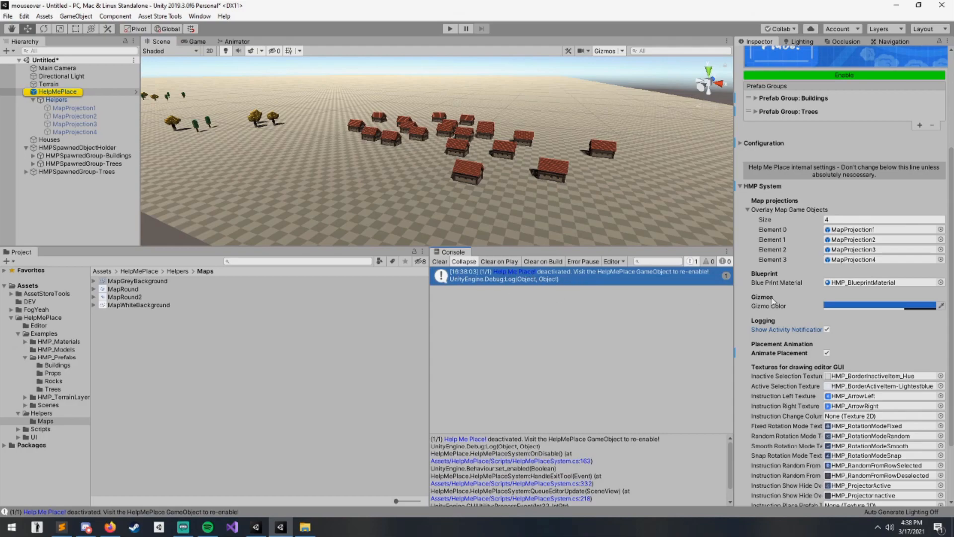
- Select the HelpMePlace object, pan around the village and re-enable Help Me Place from its component
{"action": "scroll", "coordinate": [810, 354], "scroll_direction": "down", "scroll_amount": 3}
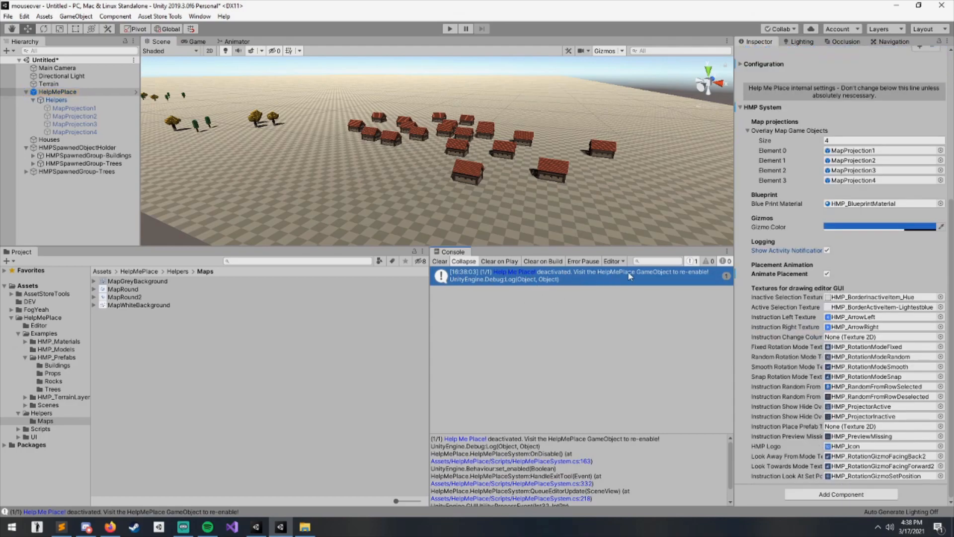
{"action": "left_click", "coordinate": [74, 93]}
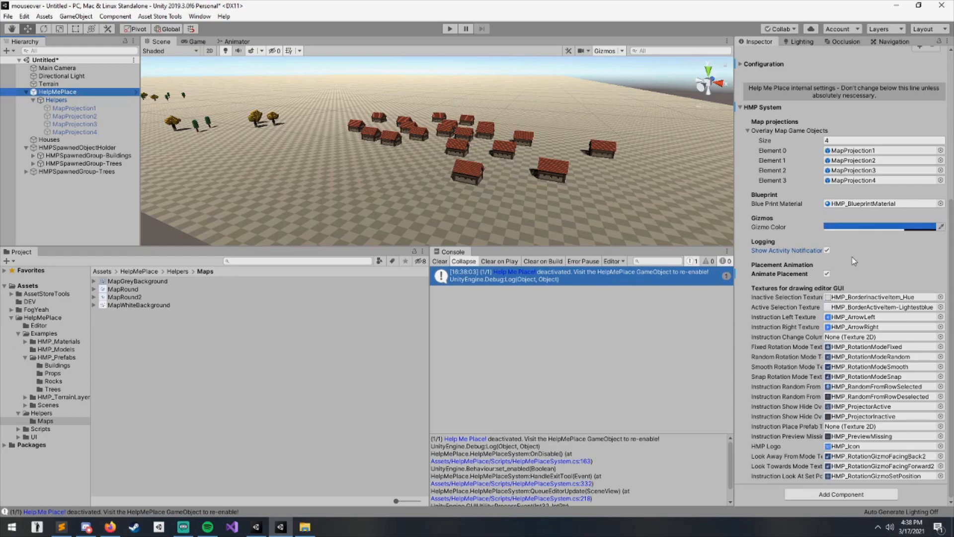
{"action": "scroll", "coordinate": [853, 256], "scroll_direction": "up", "scroll_amount": 3}
{"action": "scroll", "coordinate": [812, 309], "scroll_direction": "down", "scroll_amount": 3}
{"action": "right_click_drag", "start_coordinate": [558, 212], "coordinate": [522, 212]}
{"action": "key", "text": "d"}
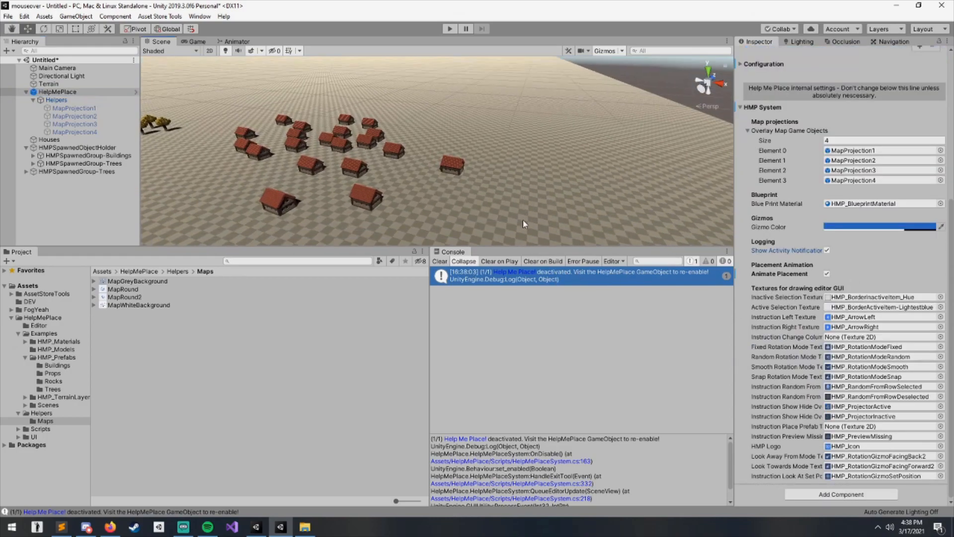
{"action": "middle_click_drag", "start_coordinate": [521, 210], "coordinate": [477, 216]}
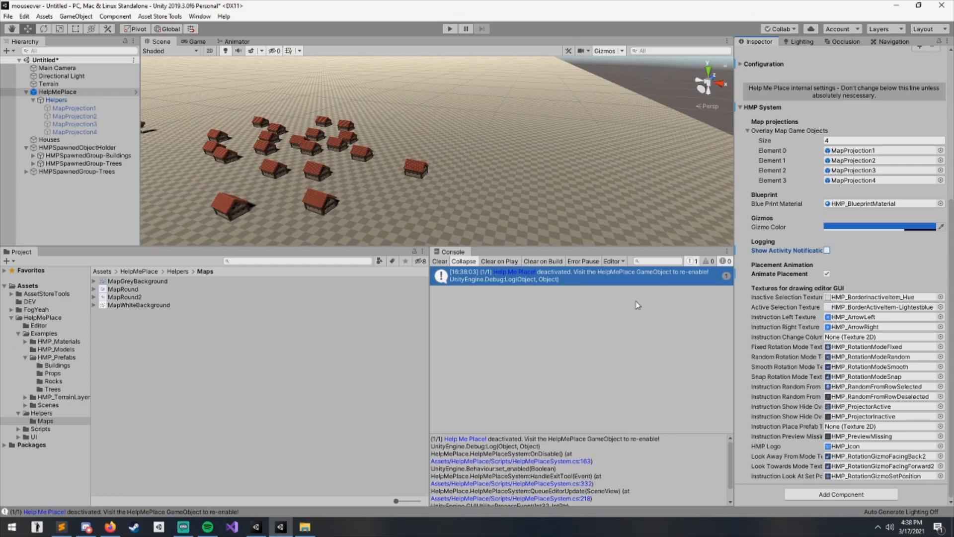
{"action": "right_click_drag", "start_coordinate": [490, 214], "coordinate": [448, 197]}
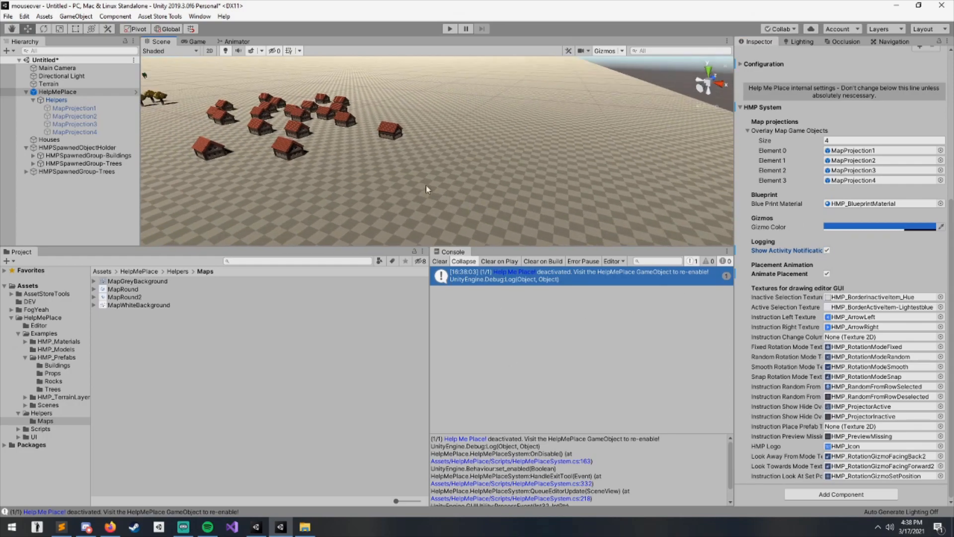
{"action": "scroll", "coordinate": [829, 240], "scroll_direction": "up", "scroll_amount": 6}
{"action": "left_click", "coordinate": [858, 172]}
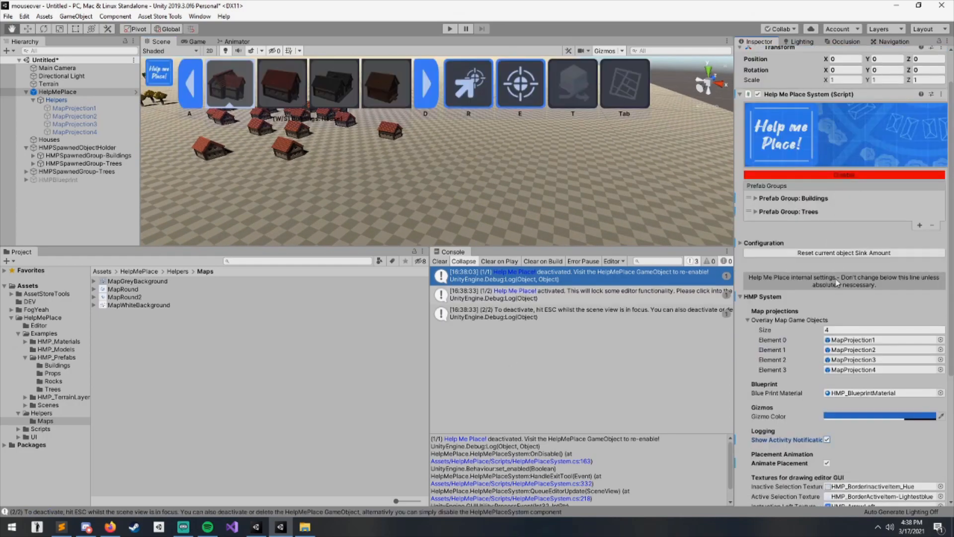
- Try a yellow Gizmo Color for Help Me Place and undo the change
{"action": "scroll", "coordinate": [833, 262], "scroll_direction": "down", "scroll_amount": 6}
{"action": "scroll", "coordinate": [538, 174], "scroll_direction": "up", "scroll_amount": 3}
{"action": "scroll", "coordinate": [537, 172], "scroll_direction": "up", "scroll_amount": 4}
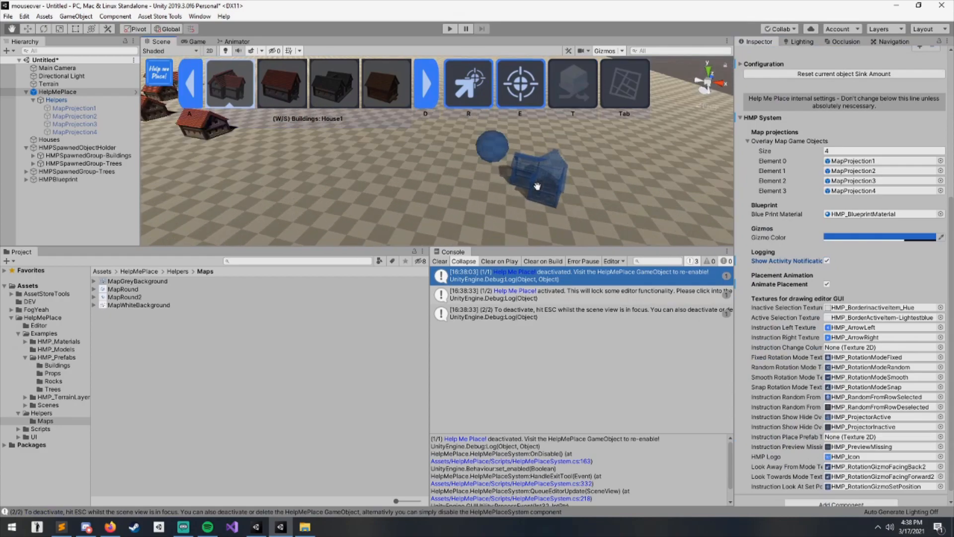
{"action": "middle_click_drag", "start_coordinate": [383, 187], "coordinate": [473, 181]}
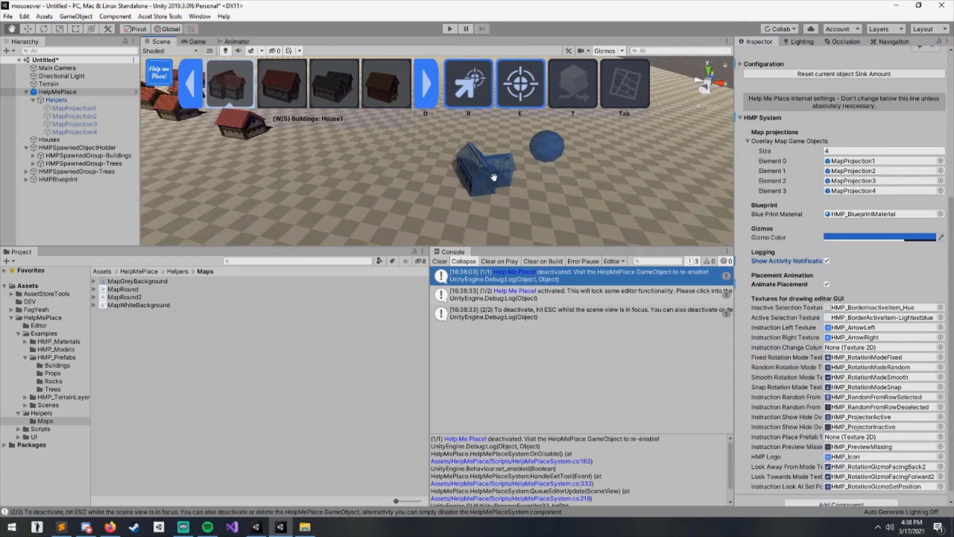
{"action": "left_click", "coordinate": [866, 237]}
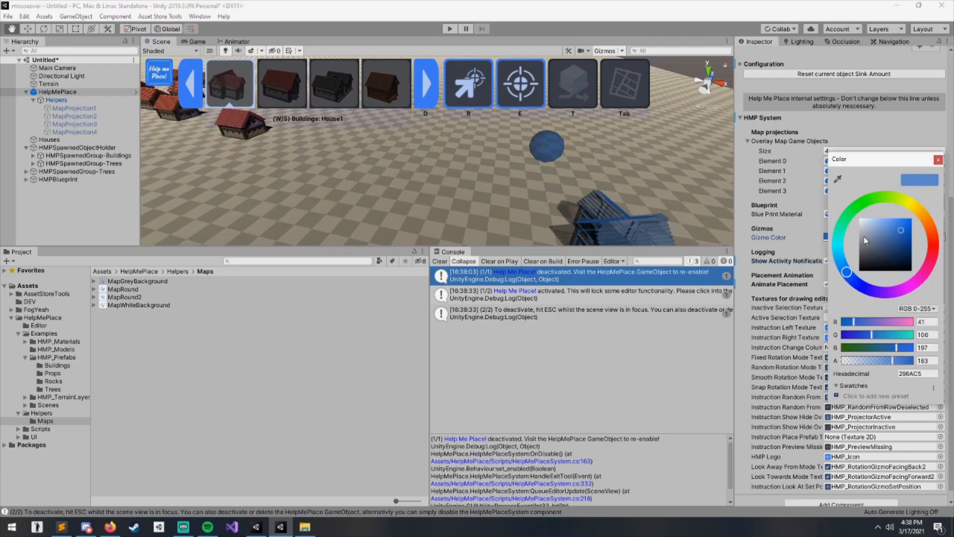
{"action": "left_click", "coordinate": [918, 208]}
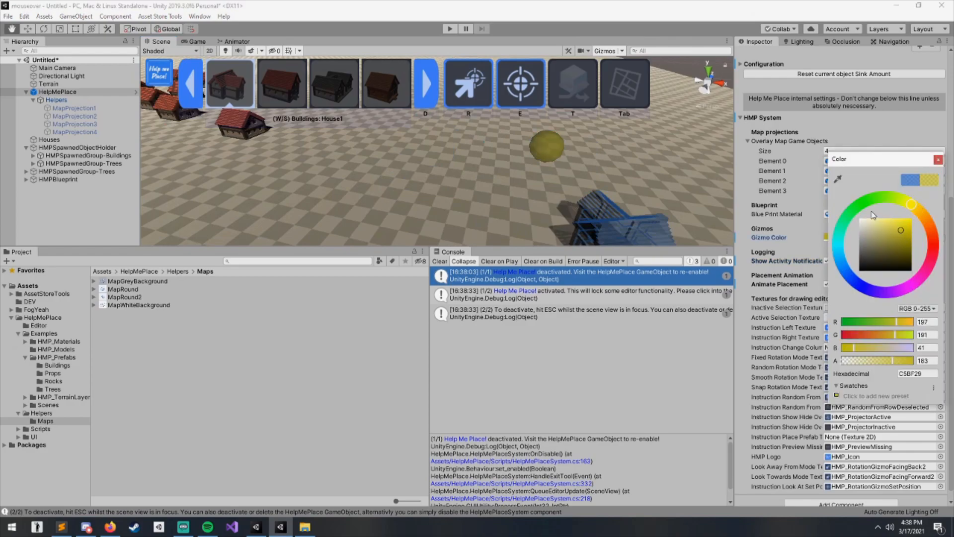
{"action": "left_click", "coordinate": [938, 160]}
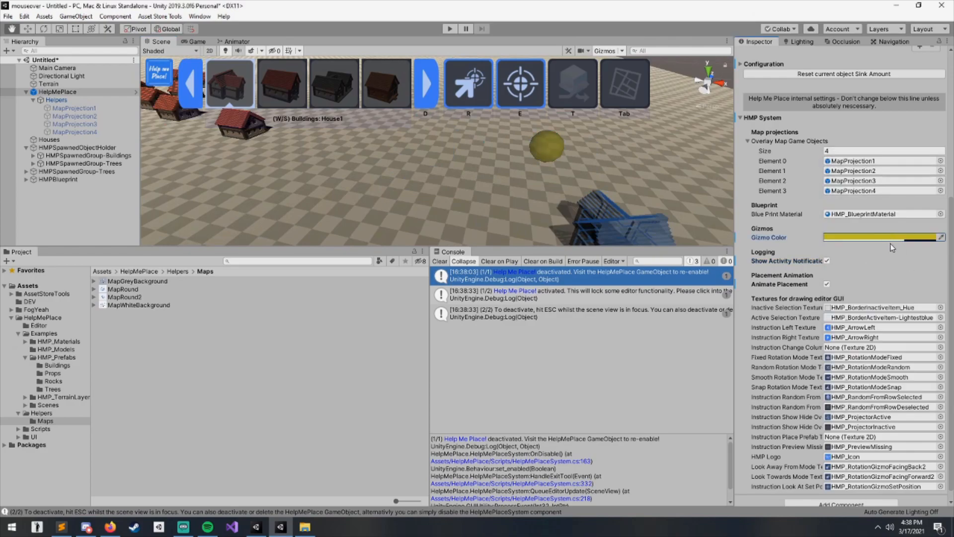
{"action": "key", "text": "ctrl+z"}
- Open the Gizmo Color picker to inspect it and close it again
{"action": "middle_click_drag", "start_coordinate": [479, 215], "coordinate": [512, 192]}
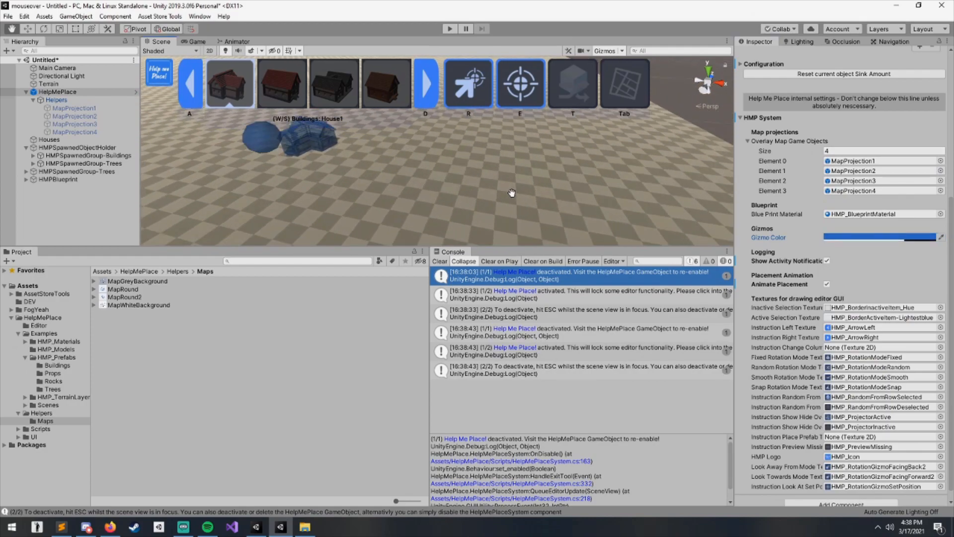
{"action": "scroll", "coordinate": [511, 193], "scroll_direction": "down", "scroll_amount": 5}
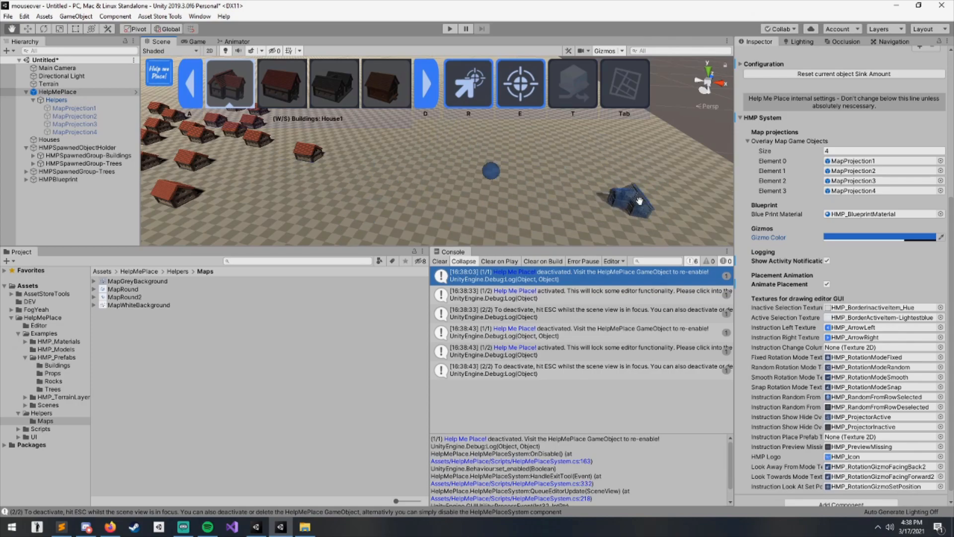
{"action": "left_click", "coordinate": [855, 238]}
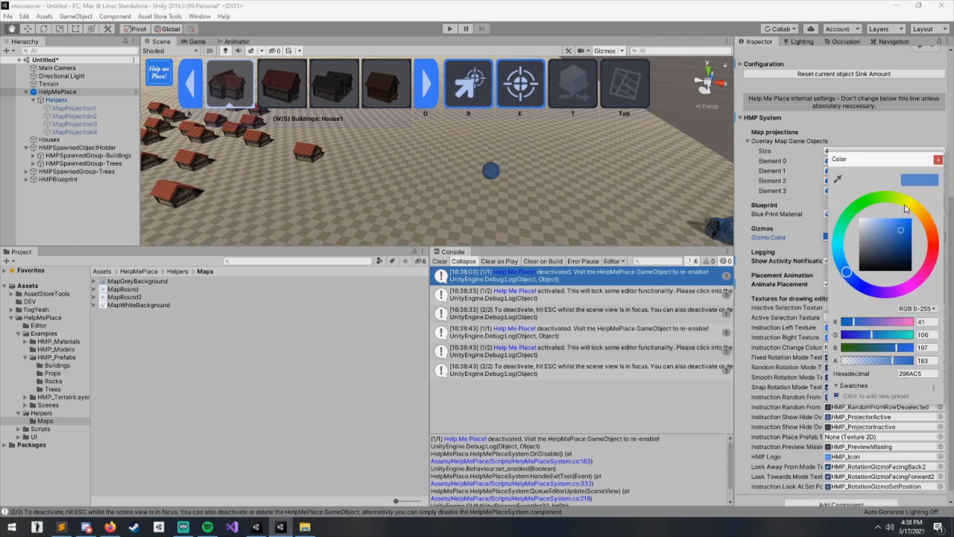
{"action": "left_click", "coordinate": [938, 160]}
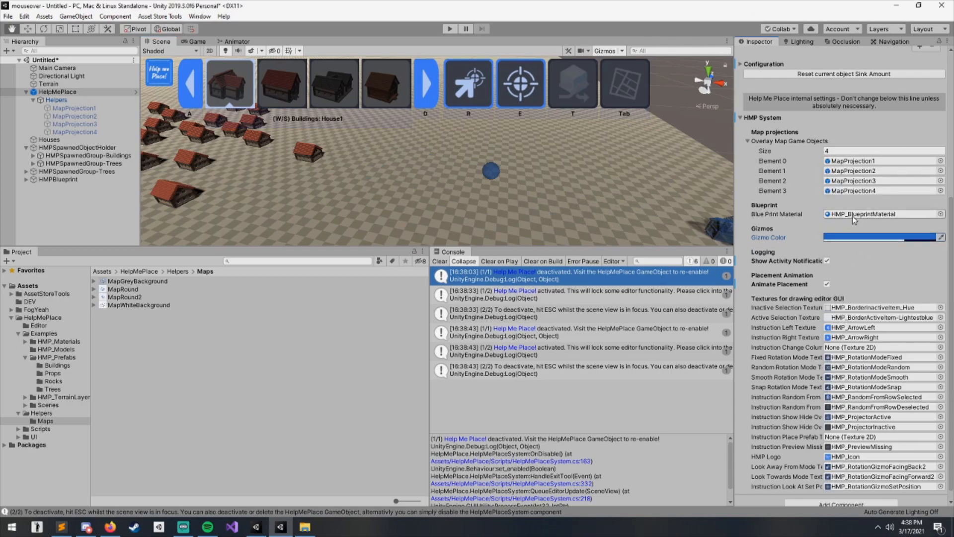
- Locate and open HMP_BlueprintMaterial from the Blue Print Material field, switching the building preview to House3-Gray
{"action": "middle_click_drag", "start_coordinate": [605, 174], "coordinate": [580, 184]}
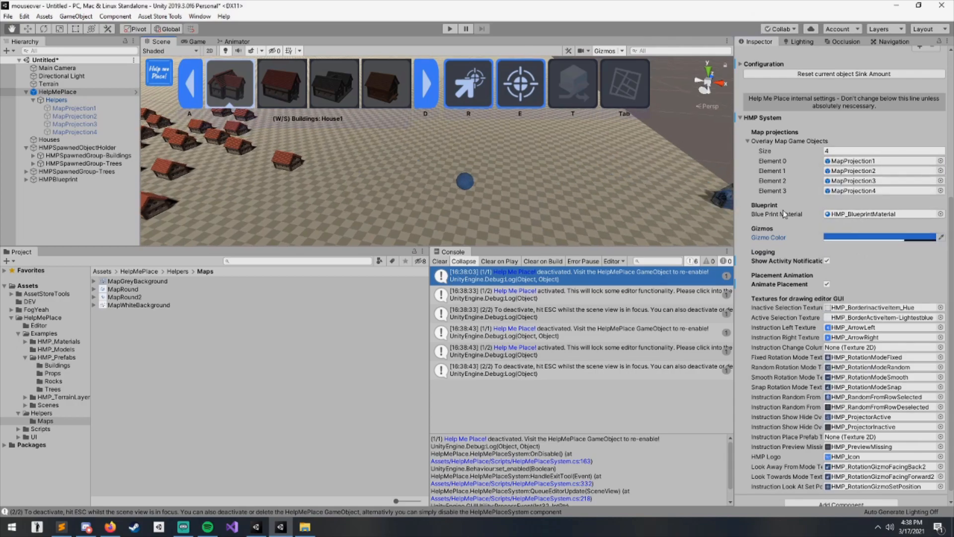
{"action": "left_click", "coordinate": [862, 218]}
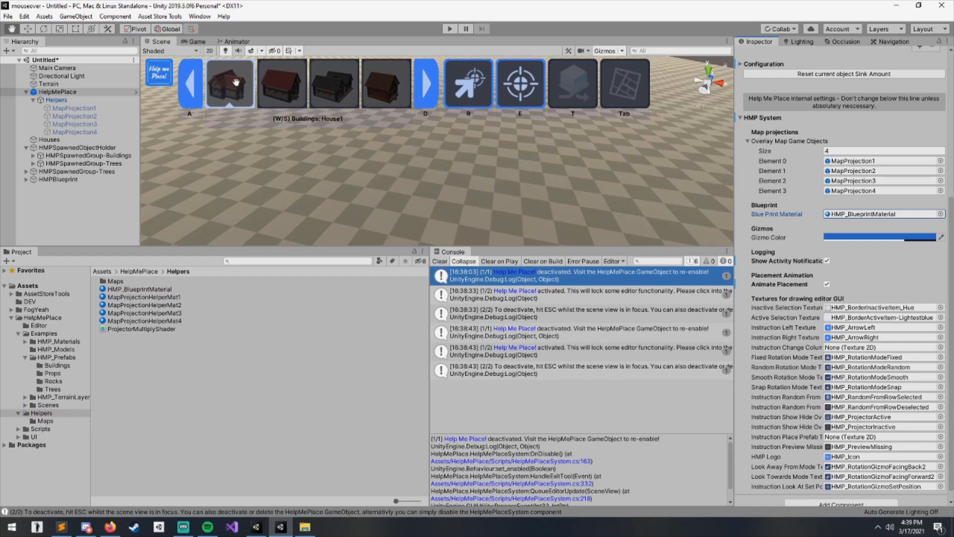
{"action": "right_click", "coordinate": [489, 195]}
{"action": "key", "text": "d"}
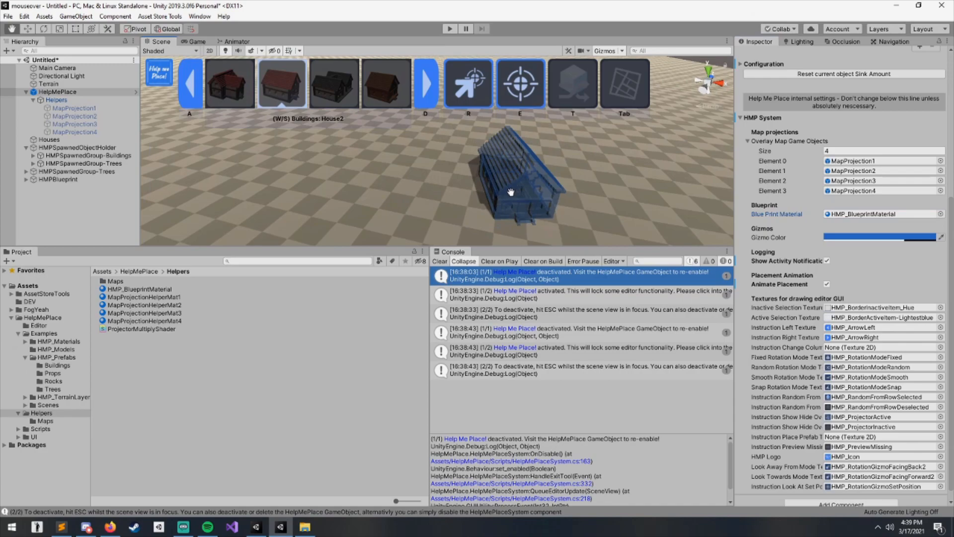
{"action": "key", "text": "d"}
{"action": "left_click", "coordinate": [174, 288]}
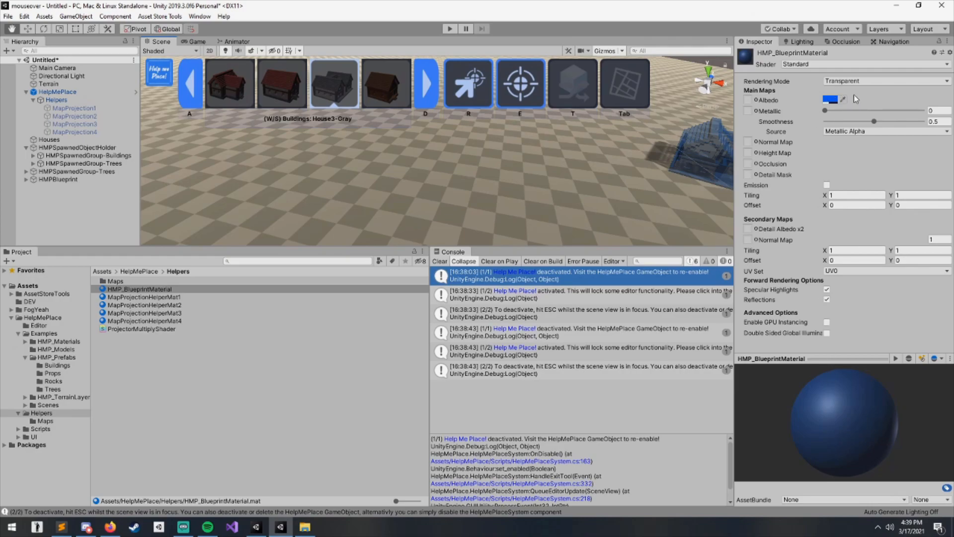
{"action": "scroll", "coordinate": [544, 188], "scroll_direction": "down", "scroll_amount": 10}
{"action": "scroll", "coordinate": [529, 189], "scroll_direction": "up", "scroll_amount": 4}
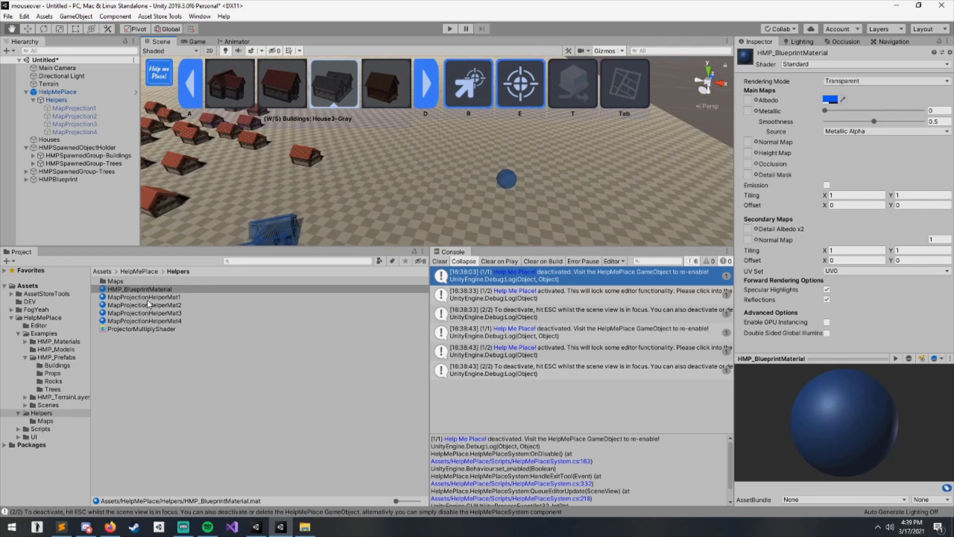
{"action": "left_click", "coordinate": [162, 290]}
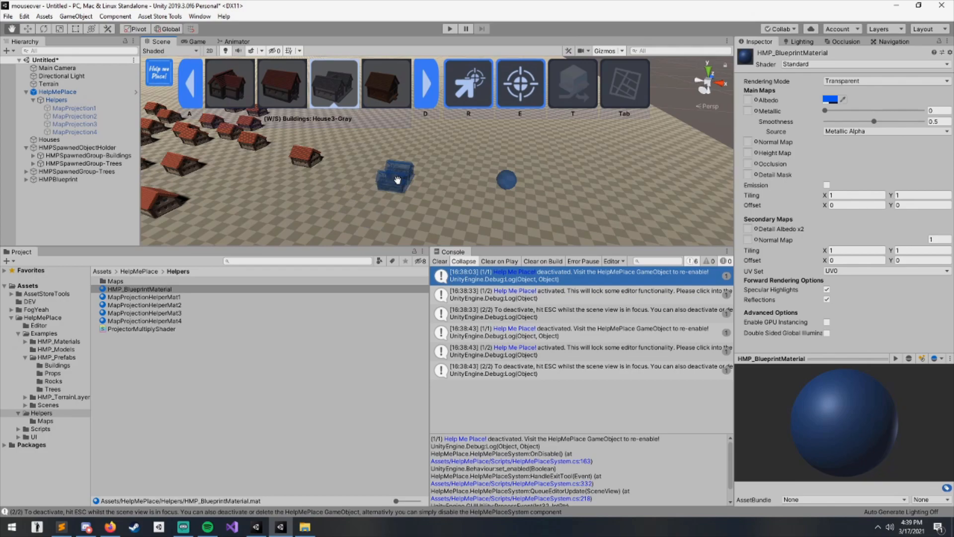
{"action": "mouse_move", "coordinate": [442, 188]}
{"action": "middle_mouse_down"}
{"action": "mouse_move", "coordinate": [433, 188]}
{"action": "mouse_move", "coordinate": [447, 185]}
{"action": "middle_mouse_up"}
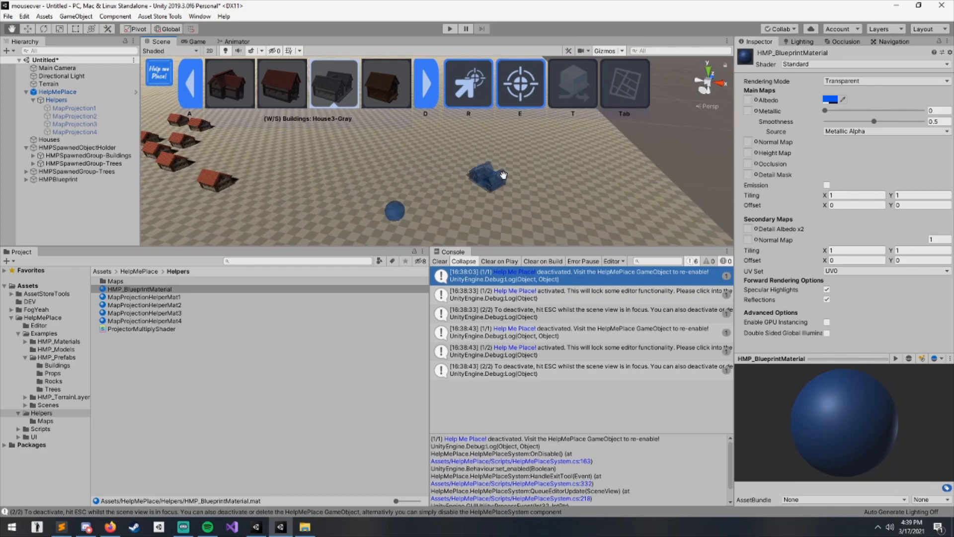
{"action": "middle_click_drag", "start_coordinate": [459, 189], "coordinate": [431, 145]}
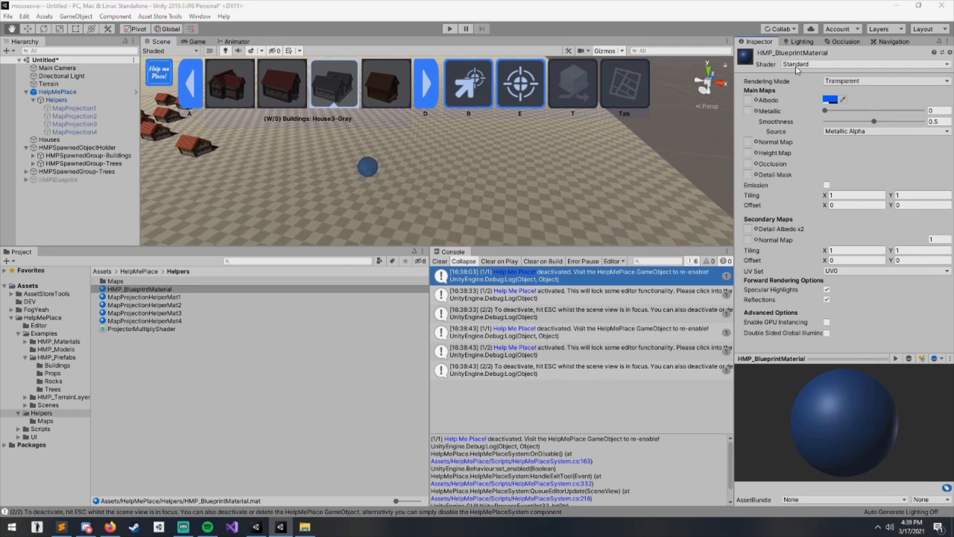
{"action": "mouse_move", "coordinate": [354, 187]}
{"action": "middle_mouse_down"}
{"action": "mouse_move", "coordinate": [371, 205]}
{"action": "mouse_move", "coordinate": [358, 203]}
{"action": "middle_mouse_up"}
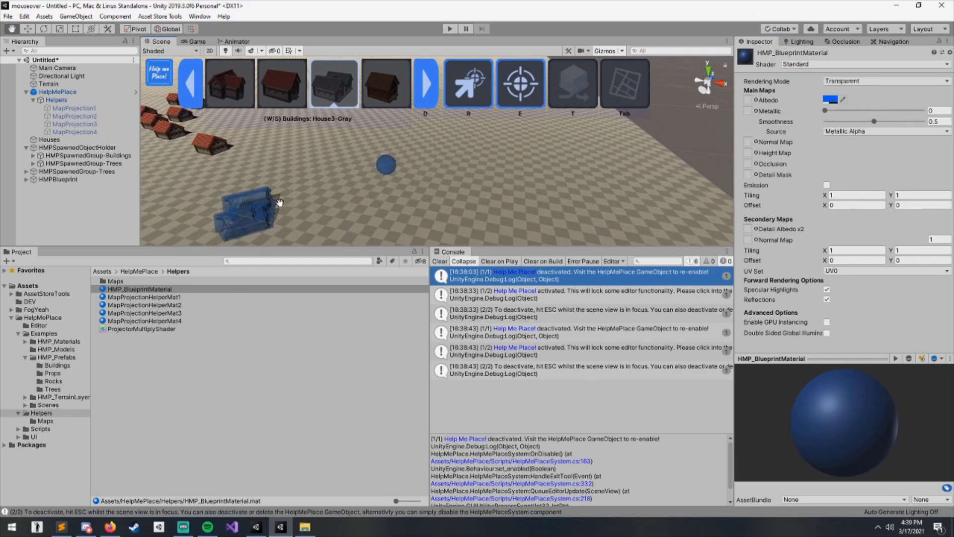
- Select MapProjection1 through MapProjection4 under Helpers and duplicate them
{"action": "left_click", "coordinate": [54, 93]}
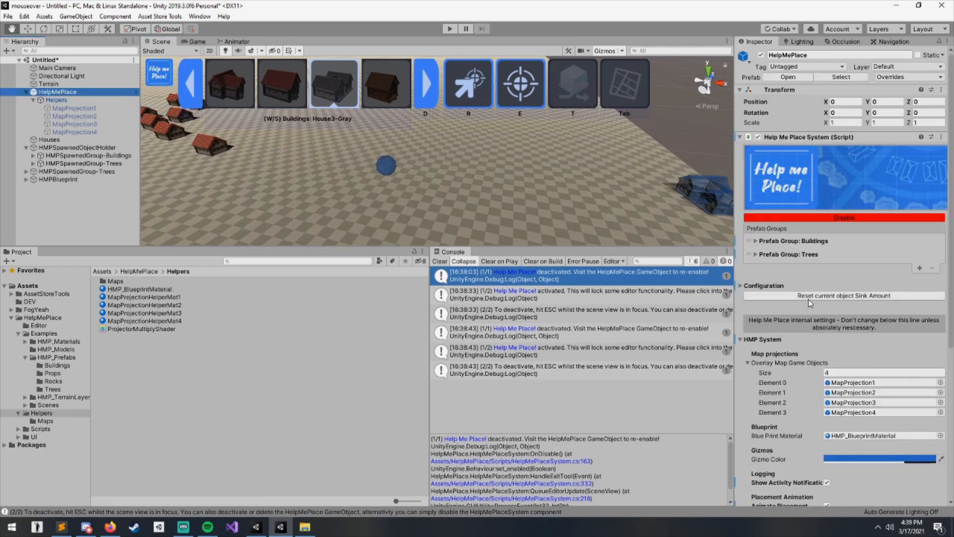
{"action": "scroll", "coordinate": [812, 304], "scroll_direction": "down", "scroll_amount": 3}
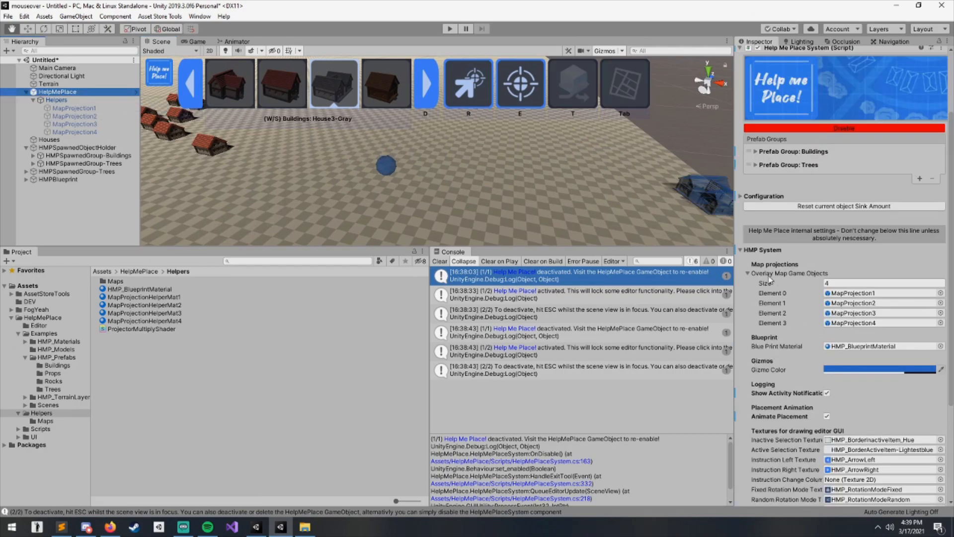
{"action": "left_click", "coordinate": [785, 274]}
{"action": "left_click", "coordinate": [805, 274]}
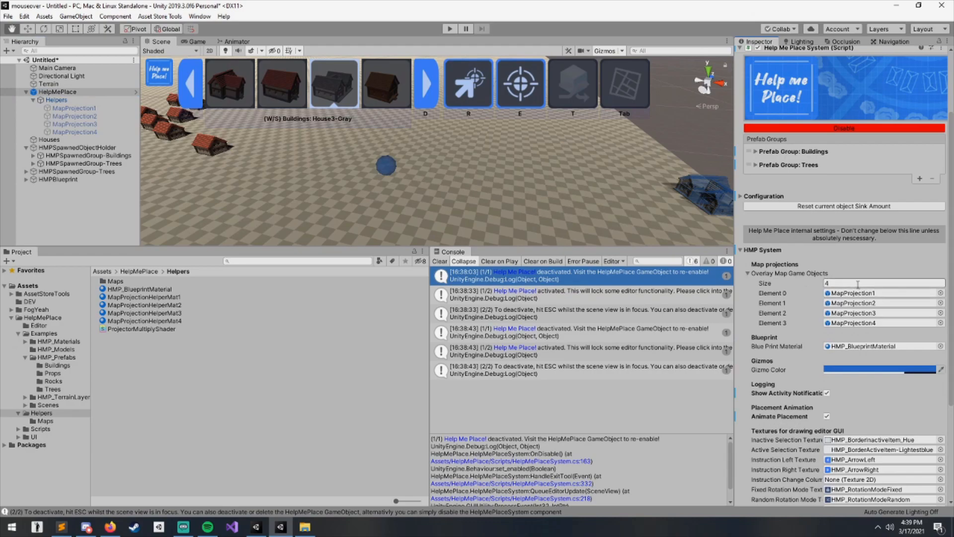
{"action": "left_click", "coordinate": [855, 296]}
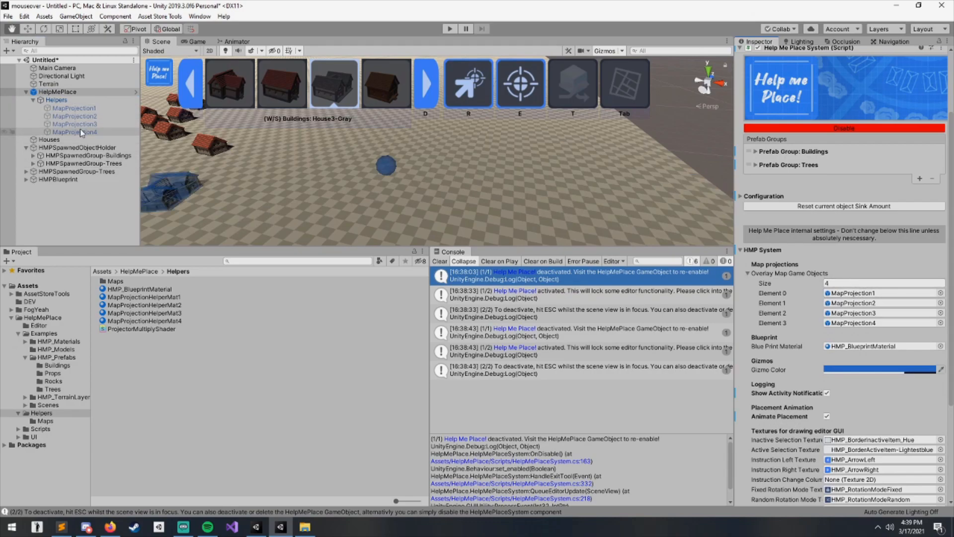
{"action": "left_click", "coordinate": [80, 108]}
{"action": "left_click", "coordinate": [91, 133], "text": "shift"}
{"action": "key", "text": "ctrl+d"}
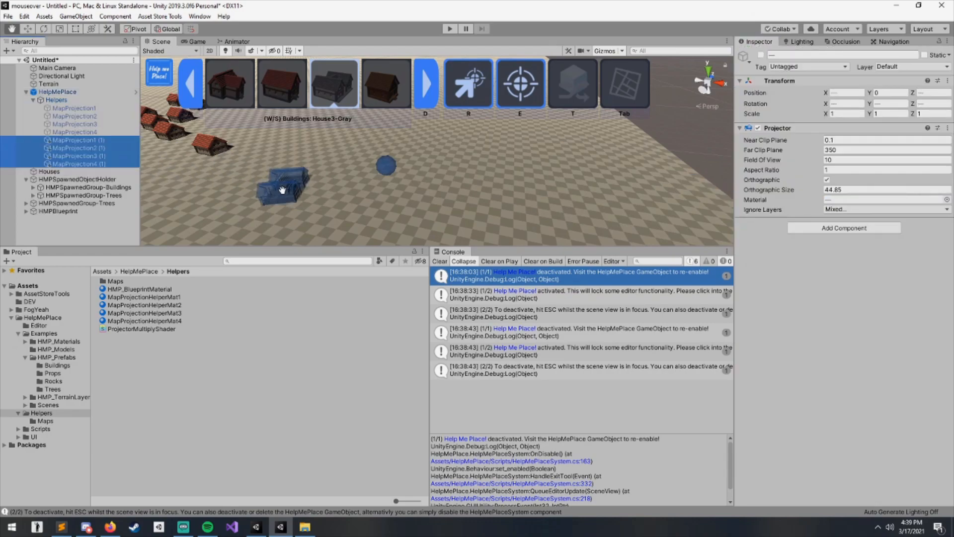
- Select HelpMePlace and toggle the map projection display on
{"action": "scroll", "coordinate": [293, 191], "scroll_direction": "down", "scroll_amount": 4}
{"action": "middle_click_drag", "start_coordinate": [330, 216], "coordinate": [447, 226]}
{"action": "scroll", "coordinate": [446, 226], "scroll_direction": "down", "scroll_amount": 5}
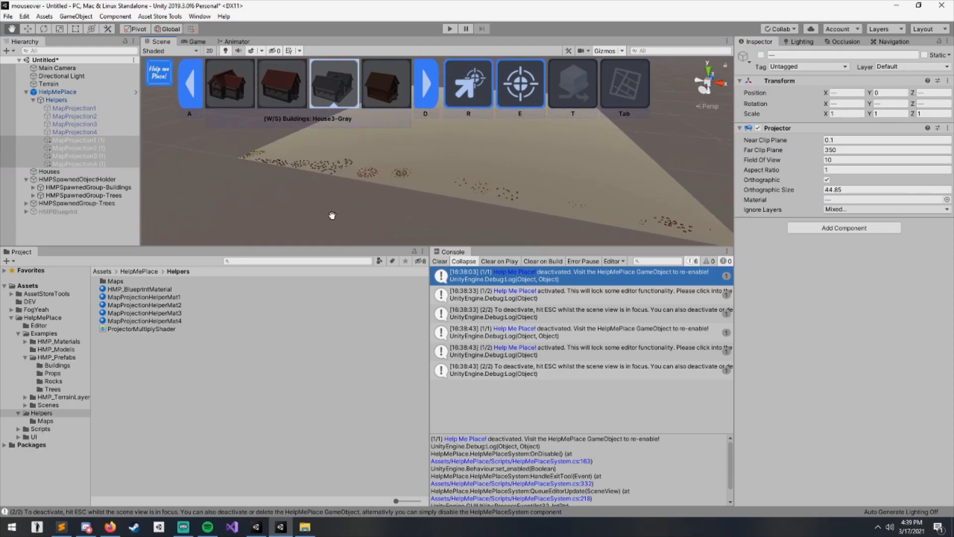
{"action": "left_click", "coordinate": [70, 92]}
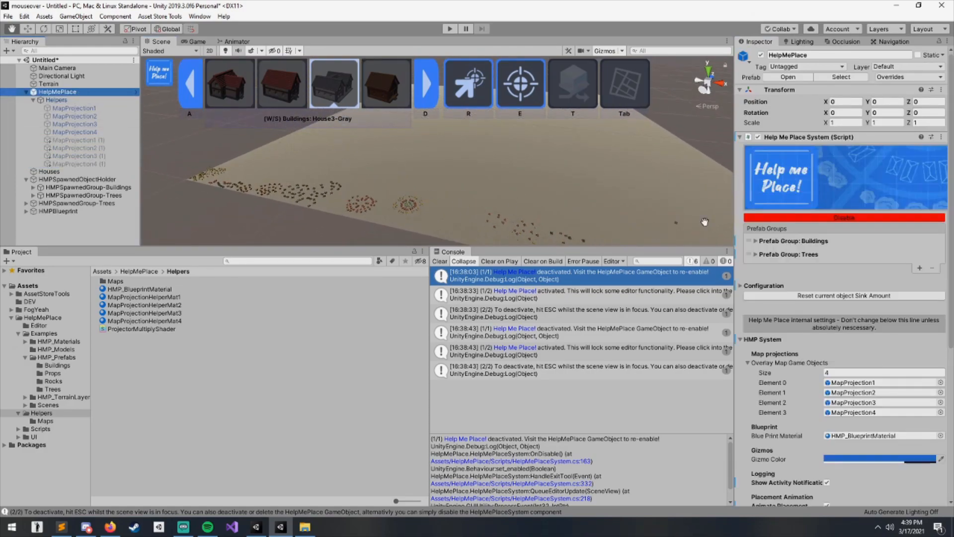
{"action": "key", "text": "Tab"}
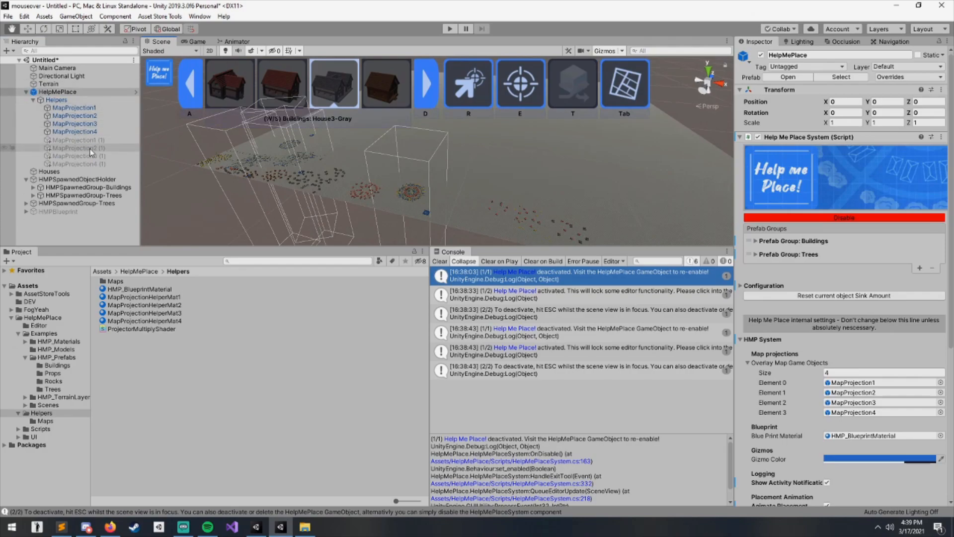
- Select the four duplicated map projections and make them active
{"action": "left_click", "coordinate": [75, 140]}
{"action": "left_click", "coordinate": [74, 164], "text": "shift"}
{"action": "scroll", "coordinate": [272, 174], "scroll_direction": "down", "scroll_amount": 3}
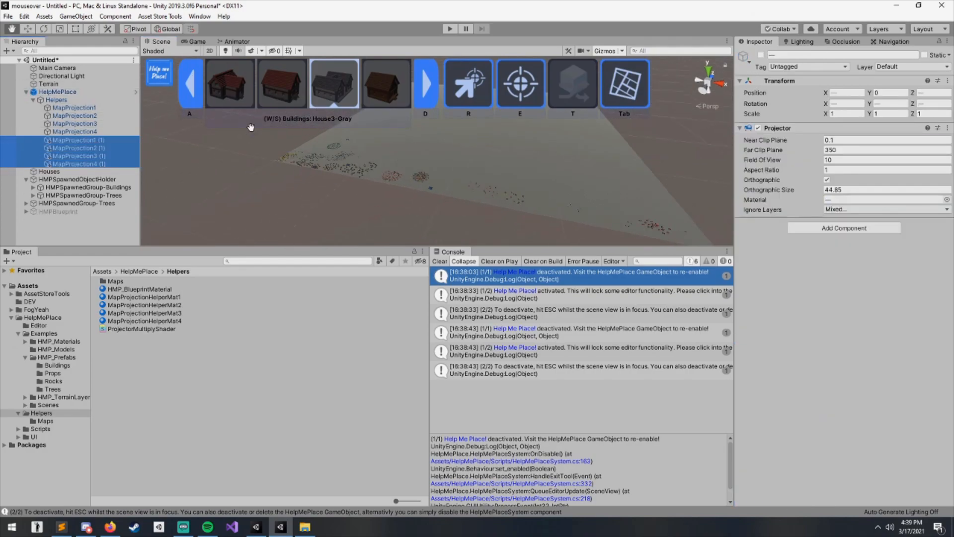
{"action": "left_click", "coordinate": [258, 164]}
{"action": "key", "text": "Escape"}
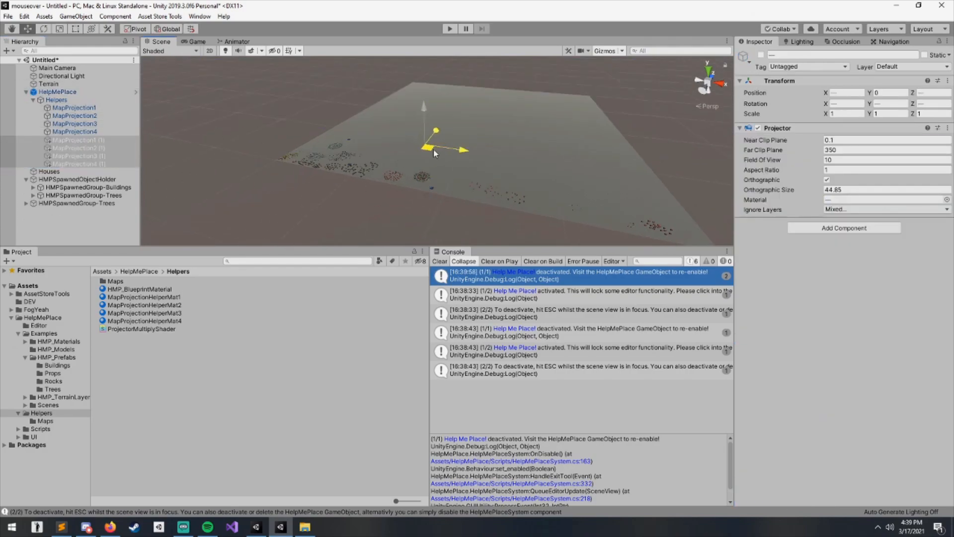
{"action": "right_click_drag", "start_coordinate": [408, 186], "coordinate": [398, 169]}
{"action": "key", "text": "w"}
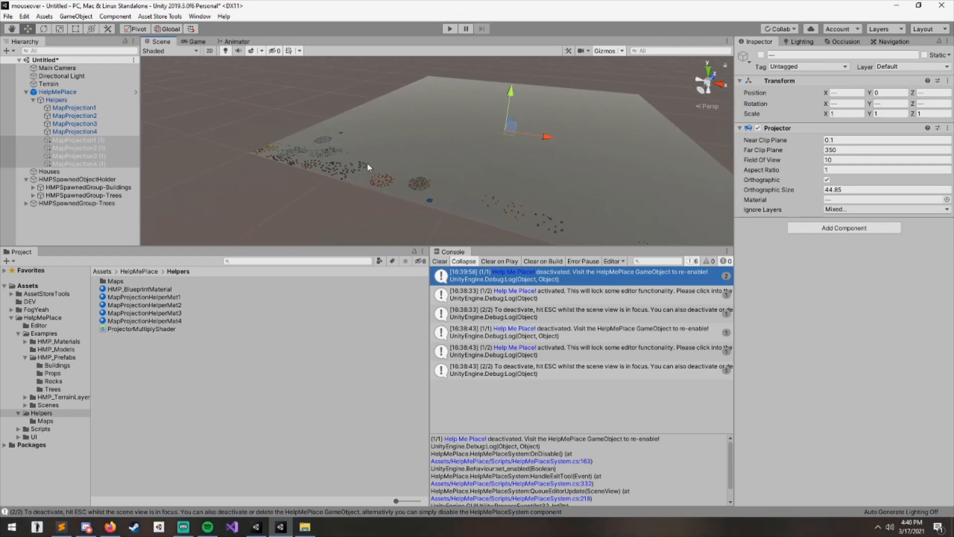
{"action": "left_click", "coordinate": [91, 147]}
{"action": "left_click", "coordinate": [103, 164]}
{"action": "left_click", "coordinate": [102, 141], "text": "shift"}
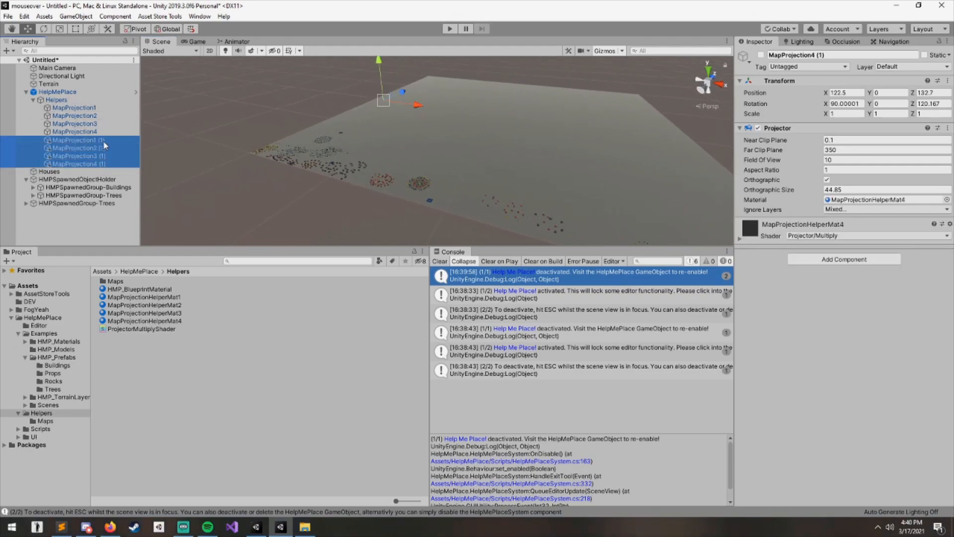
{"action": "left_click", "coordinate": [761, 54]}
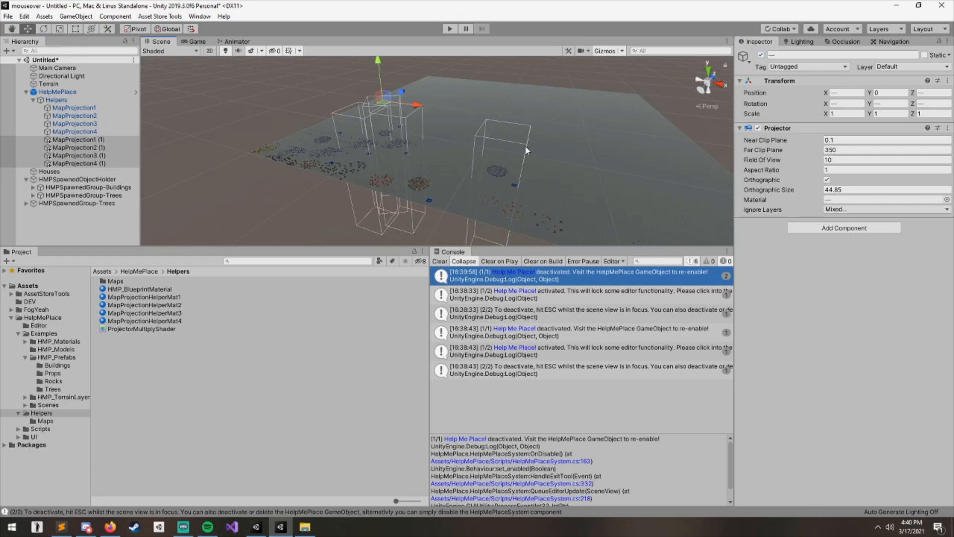
- Examine the projected map areas across the terrain
{"action": "left_click", "coordinate": [537, 67]}
{"action": "scroll", "coordinate": [509, 125], "scroll_direction": "up", "scroll_amount": 10}
{"action": "right_click_drag", "start_coordinate": [430, 201], "coordinate": [390, 202]}
{"action": "middle_click_drag", "start_coordinate": [389, 202], "coordinate": [496, 256]}
{"action": "right_click_drag", "start_coordinate": [493, 241], "coordinate": [480, 217]}
{"action": "middle_click_drag", "start_coordinate": [479, 217], "coordinate": [370, 166]}
{"action": "scroll", "coordinate": [450, 172], "scroll_direction": "down", "scroll_amount": 3}
{"action": "middle_click_drag", "start_coordinate": [450, 171], "coordinate": [345, 156]}
- On HelpMePlace, set the Overlay Map Game Objects size to 8
{"action": "left_click", "coordinate": [81, 93]}
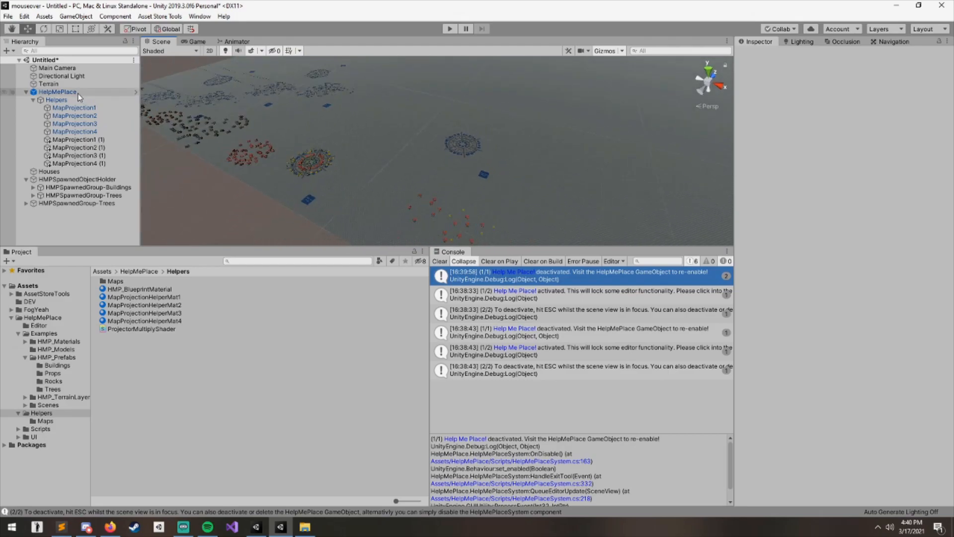
{"action": "middle_click_drag", "start_coordinate": [539, 170], "coordinate": [510, 158]}
{"action": "scroll", "coordinate": [510, 158], "scroll_direction": "down", "scroll_amount": 3}
{"action": "scroll", "coordinate": [804, 318], "scroll_direction": "down", "scroll_amount": 8}
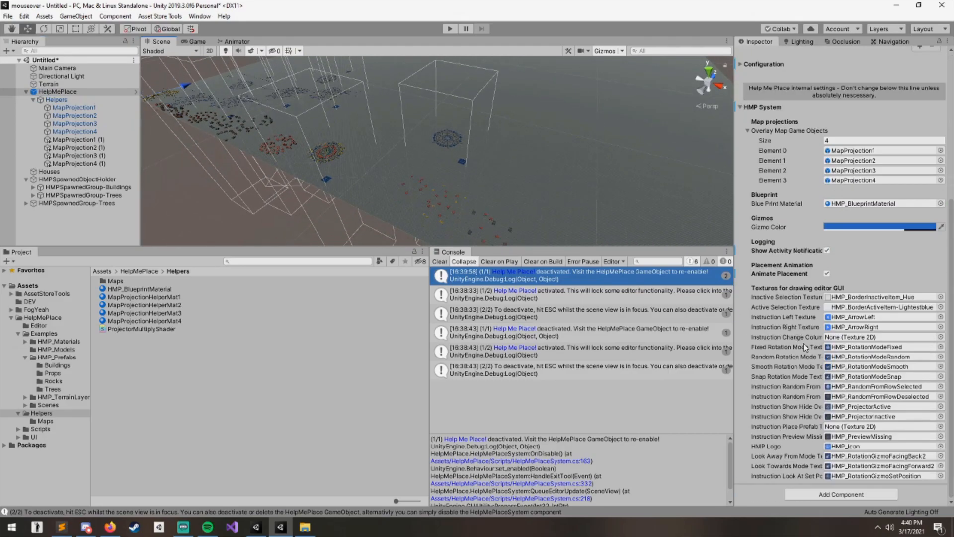
{"action": "scroll", "coordinate": [804, 210], "scroll_direction": "up", "scroll_amount": 3}
{"action": "left_click", "coordinate": [829, 228]}
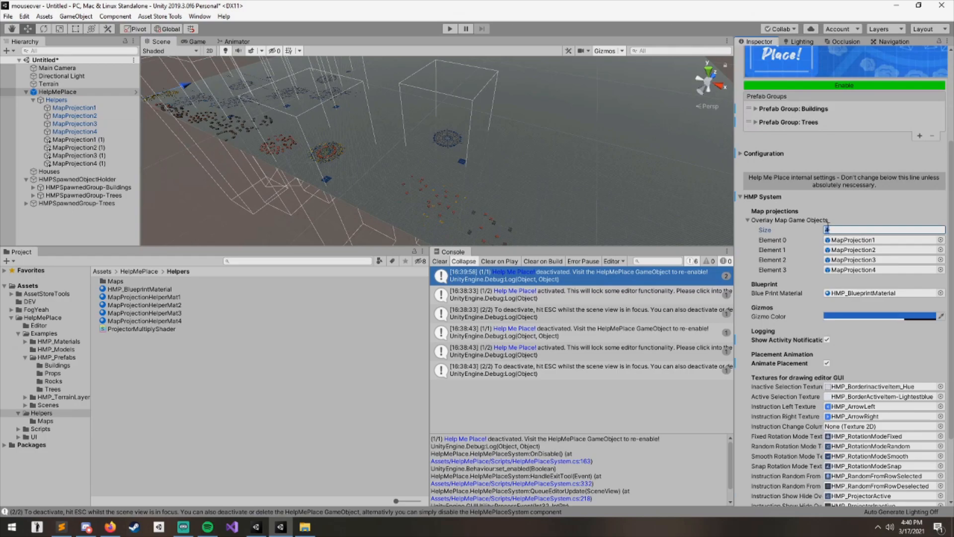
{"action": "key", "text": "Return"}
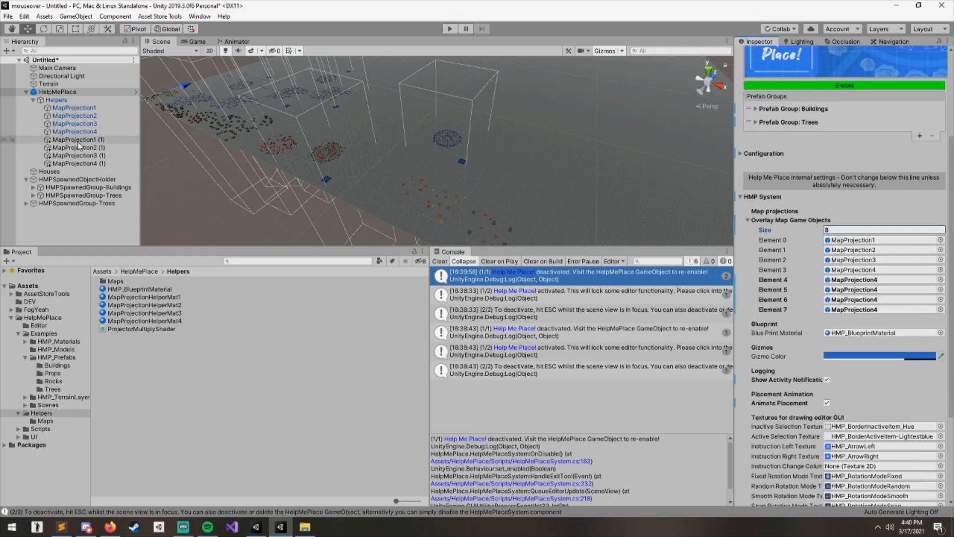
- Set the Overlay Map Game Objects size to 4 and add the four duplicated map projections as extra list elements
{"action": "type", "text": "4"}
{"action": "key", "text": "Return"}
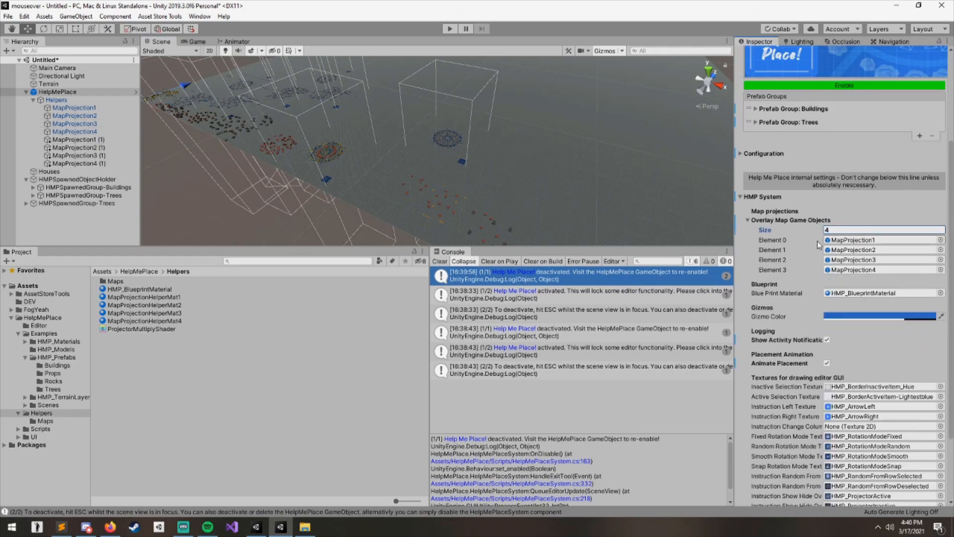
{"action": "scroll", "coordinate": [921, 68], "scroll_direction": "up", "scroll_amount": 3}
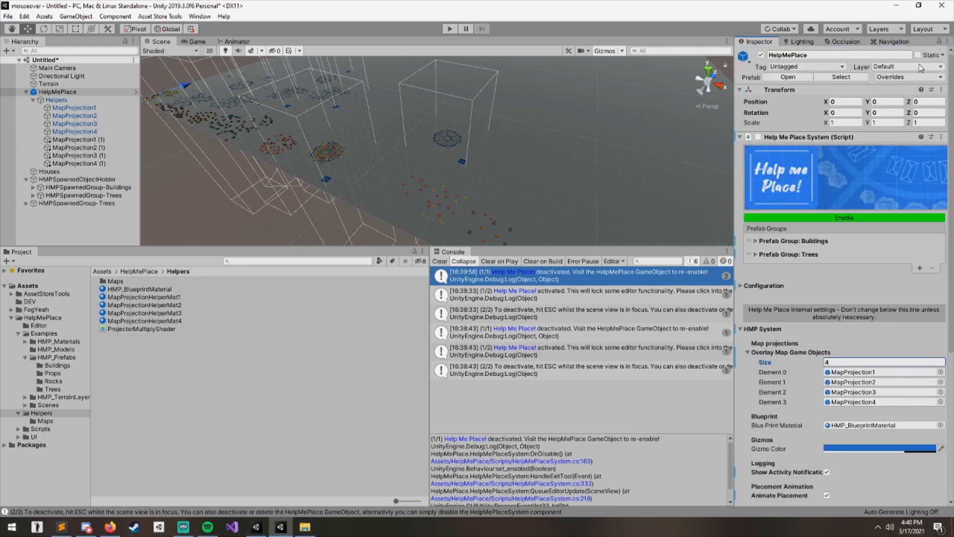
{"action": "left_click", "coordinate": [939, 41]}
{"action": "scroll", "coordinate": [845, 248], "scroll_direction": "down", "scroll_amount": 5}
{"action": "left_click", "coordinate": [89, 139]}
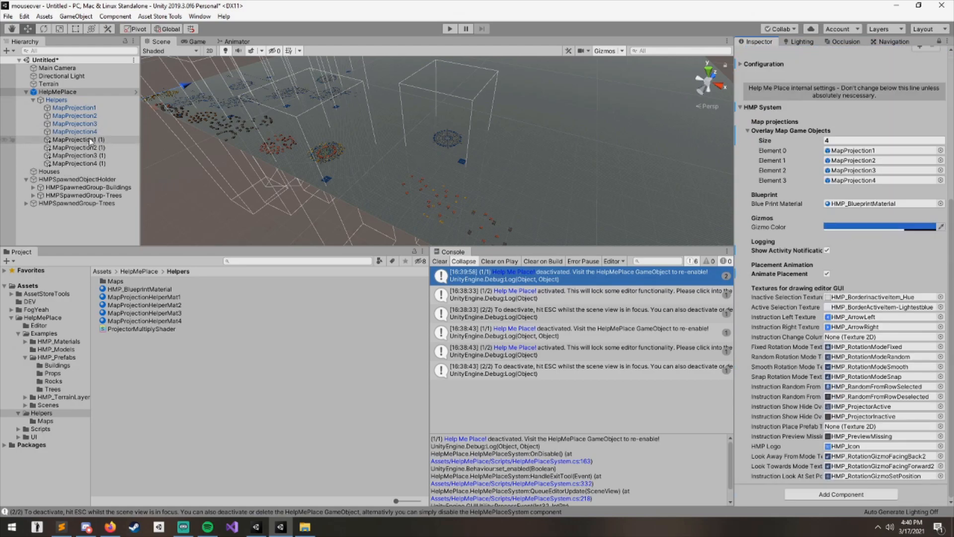
{"action": "left_click", "coordinate": [100, 164], "text": "shift"}
{"action": "left_click_drag", "start_coordinate": [92, 157], "coordinate": [885, 190]}
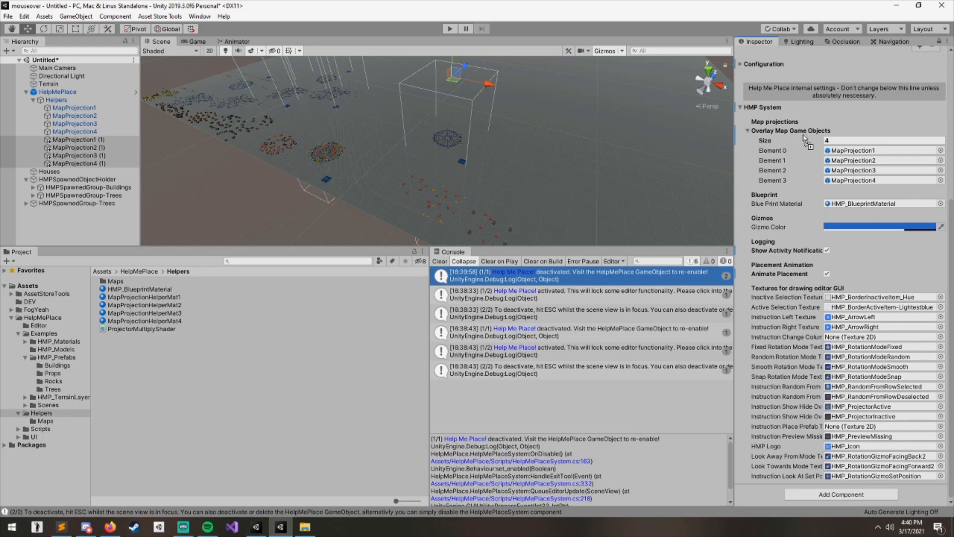
{"action": "left_click_drag", "start_coordinate": [787, 135], "coordinate": [789, 136]}
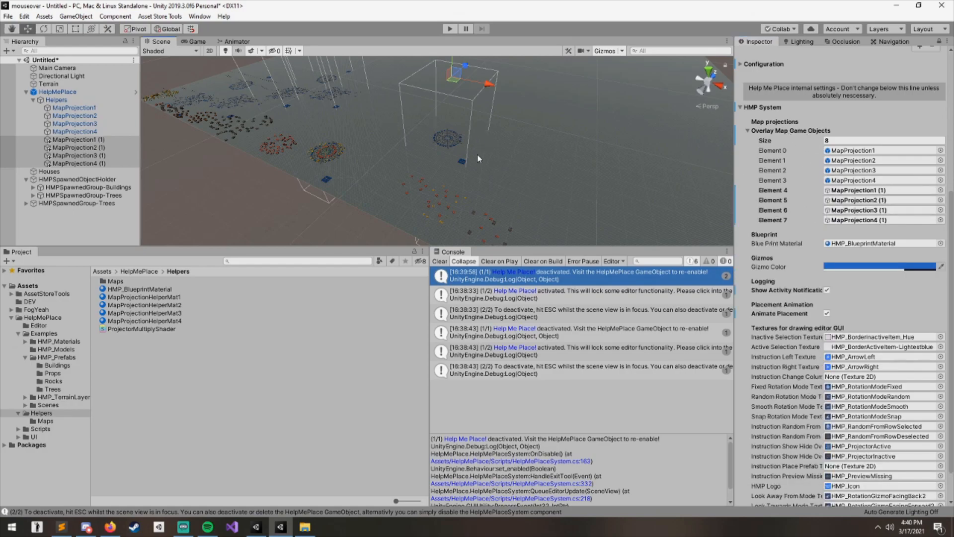
- Enable Help Me Place on the HelpMePlace object and toggle the projected map overlay in the scene
{"action": "scroll", "coordinate": [764, 152], "scroll_direction": "up", "scroll_amount": 5}
{"action": "left_click", "coordinate": [839, 217]}
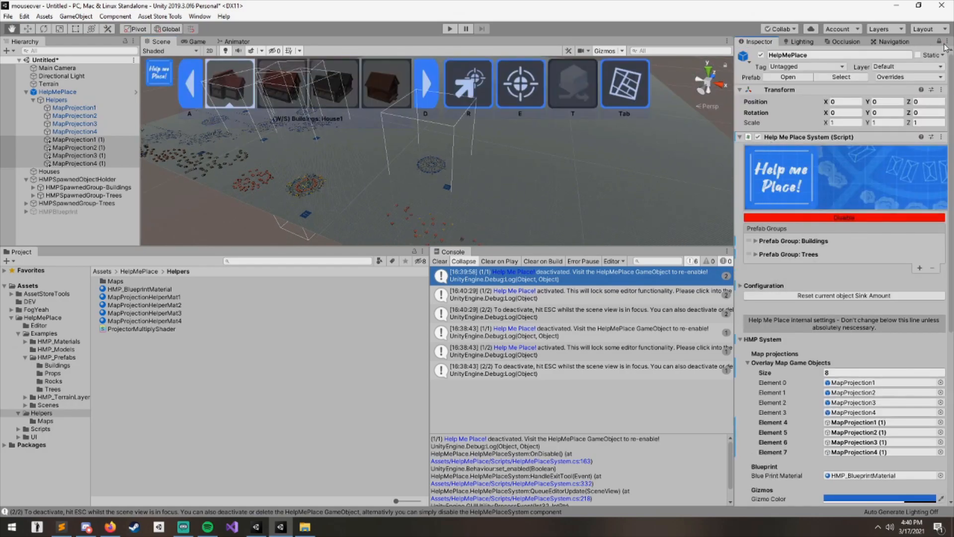
{"action": "left_click", "coordinate": [939, 44]}
{"action": "mouse_move", "coordinate": [528, 169]}
{"action": "right_mouse_down"}
{"action": "mouse_move", "coordinate": [511, 148]}
{"action": "mouse_move", "coordinate": [509, 180]}
{"action": "mouse_move", "coordinate": [532, 168]}
{"action": "right_mouse_up"}
{"action": "key", "text": "Tab"}
{"action": "key", "text": "Tab"}
- Toggle the map overlay off and back on from the scene view
{"action": "scroll", "coordinate": [416, 173], "scroll_direction": "down", "scroll_amount": 4}
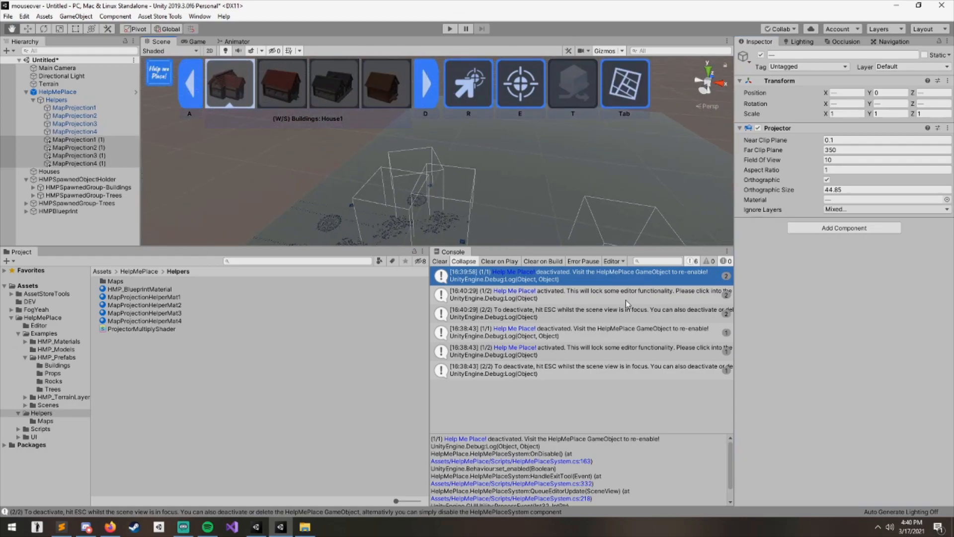
{"action": "middle_click_drag", "start_coordinate": [416, 173], "coordinate": [511, 206]}
{"action": "scroll", "coordinate": [511, 206], "scroll_direction": "down", "scroll_amount": 3}
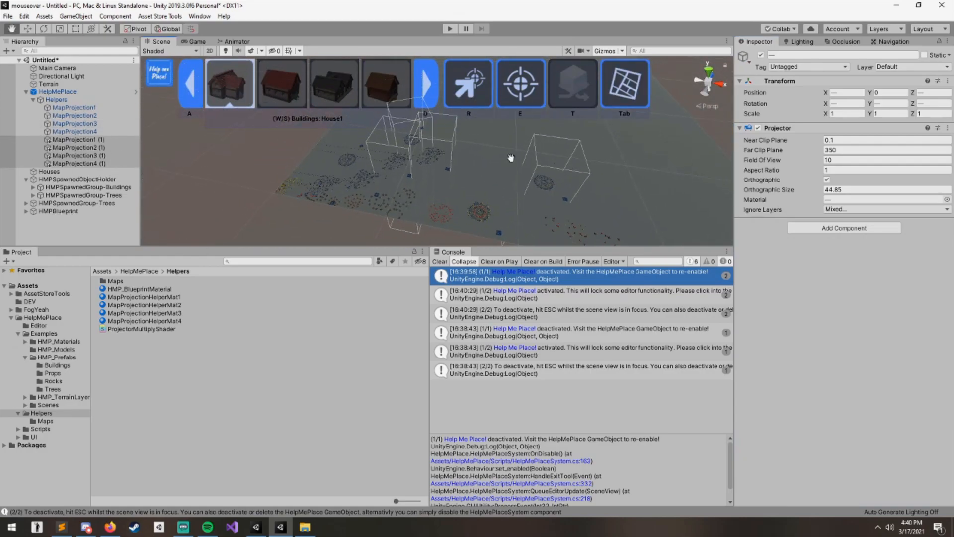
{"action": "key", "text": "Tab"}
{"action": "left_click", "coordinate": [66, 92]}
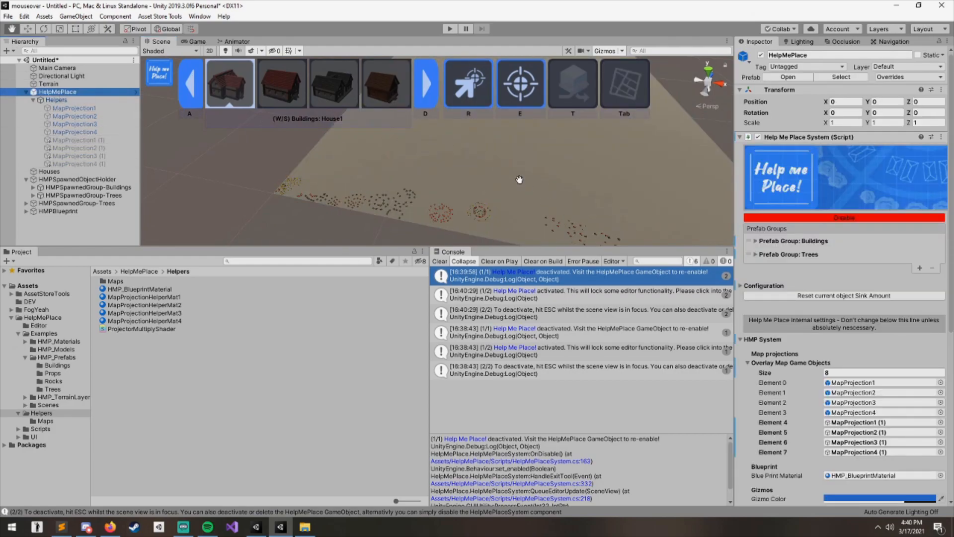
{"action": "left_click", "coordinate": [518, 177]}
{"action": "key", "text": "Tab"}
- Examine the projected maps and placement boxes across the terrain
{"action": "middle_click_drag", "start_coordinate": [557, 181], "coordinate": [544, 182]}
{"action": "scroll", "coordinate": [472, 179], "scroll_direction": "up", "scroll_amount": 3}
{"action": "right_click_drag", "start_coordinate": [473, 179], "coordinate": [382, 172]}
{"action": "middle_click_drag", "start_coordinate": [447, 211], "coordinate": [397, 157]}
{"action": "right_click_drag", "start_coordinate": [397, 157], "coordinate": [482, 192]}
{"action": "mouse_move", "coordinate": [482, 193]}
{"action": "middle_mouse_down"}
{"action": "mouse_move", "coordinate": [487, 151]}
{"action": "mouse_move", "coordinate": [462, 169]}
{"action": "mouse_move", "coordinate": [472, 188]}
{"action": "mouse_move", "coordinate": [452, 183]}
{"action": "middle_mouse_up"}
{"action": "mouse_move", "coordinate": [539, 192]}
{"action": "middle_mouse_down"}
{"action": "mouse_move", "coordinate": [468, 157]}
{"action": "mouse_move", "coordinate": [505, 204]}
{"action": "mouse_move", "coordinate": [462, 166]}
{"action": "mouse_move", "coordinate": [481, 166]}
{"action": "mouse_move", "coordinate": [485, 196]}
{"action": "mouse_move", "coordinate": [469, 158]}
{"action": "mouse_move", "coordinate": [516, 161]}
{"action": "middle_mouse_up"}
{"action": "scroll", "coordinate": [820, 318], "scroll_direction": "down", "scroll_amount": 3}
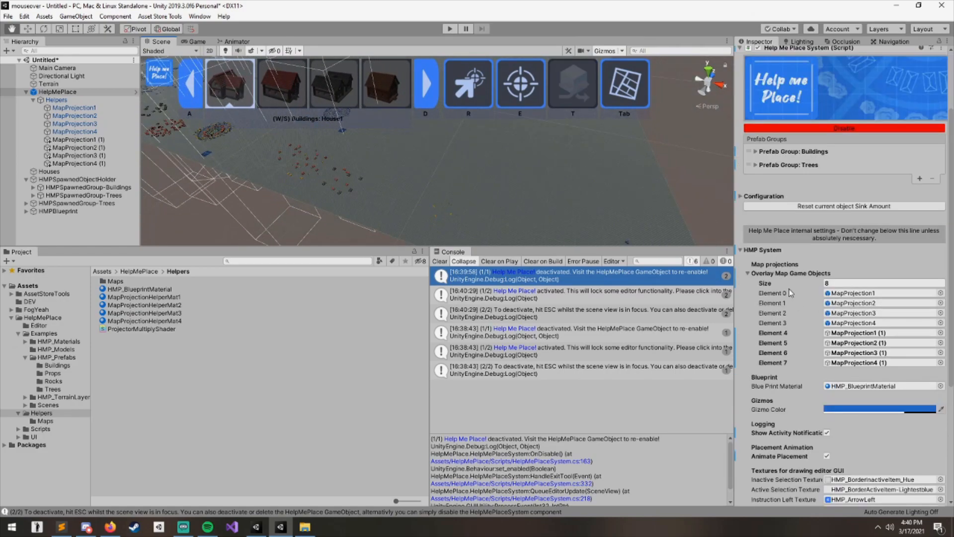
- Collapse the HMP System section and briefly review the Configuration settings before collapsing them too
{"action": "left_click", "coordinate": [776, 251]}
{"action": "left_click", "coordinate": [764, 286]}
{"action": "scroll", "coordinate": [774, 348], "scroll_direction": "down", "scroll_amount": 2}
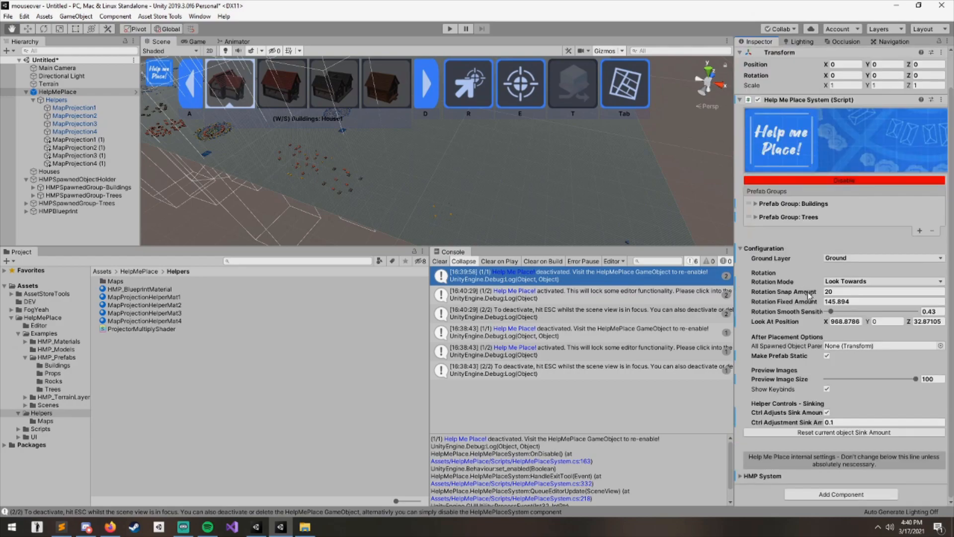
{"action": "left_click", "coordinate": [764, 249]}
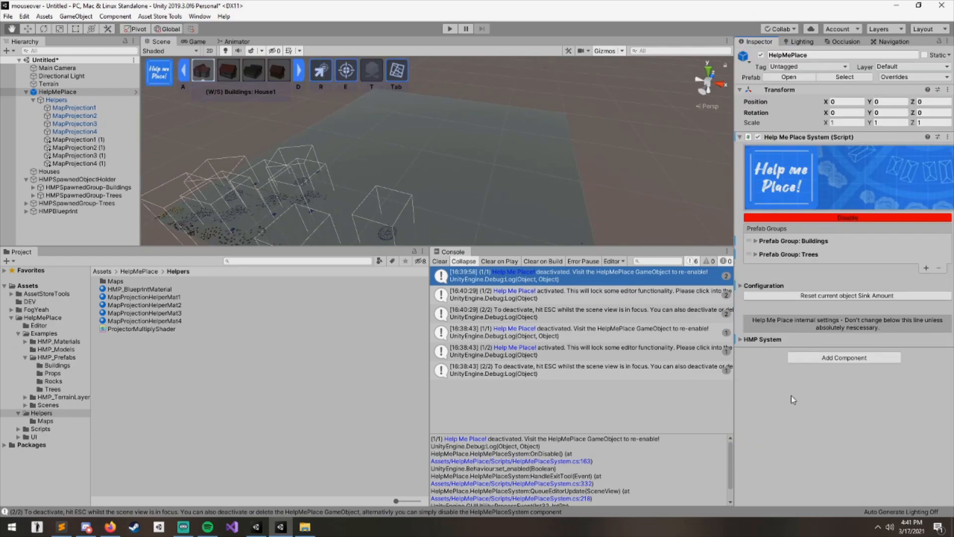
- Open the HelpMePlace folder in the Project window
{"action": "left_click", "coordinate": [161, 373]}
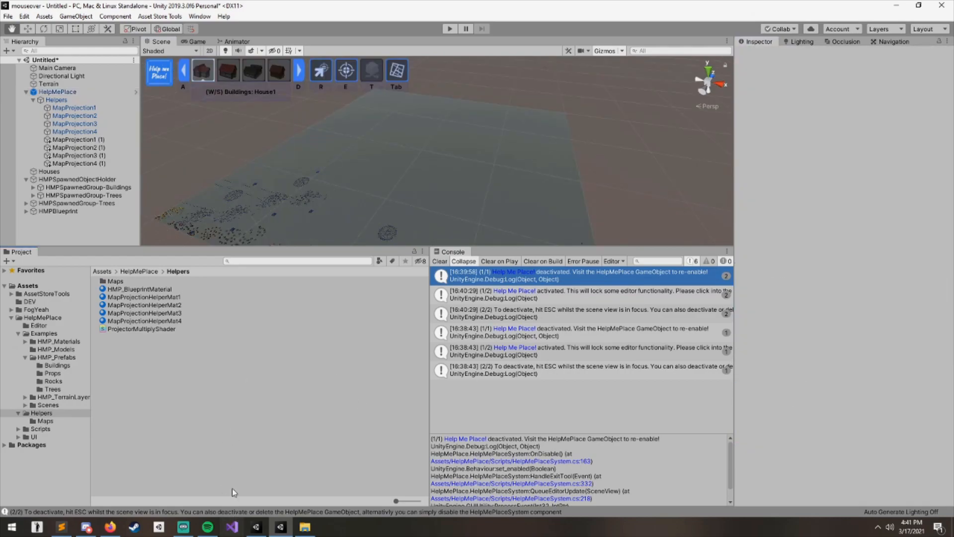
{"action": "left_click", "coordinate": [37, 320]}
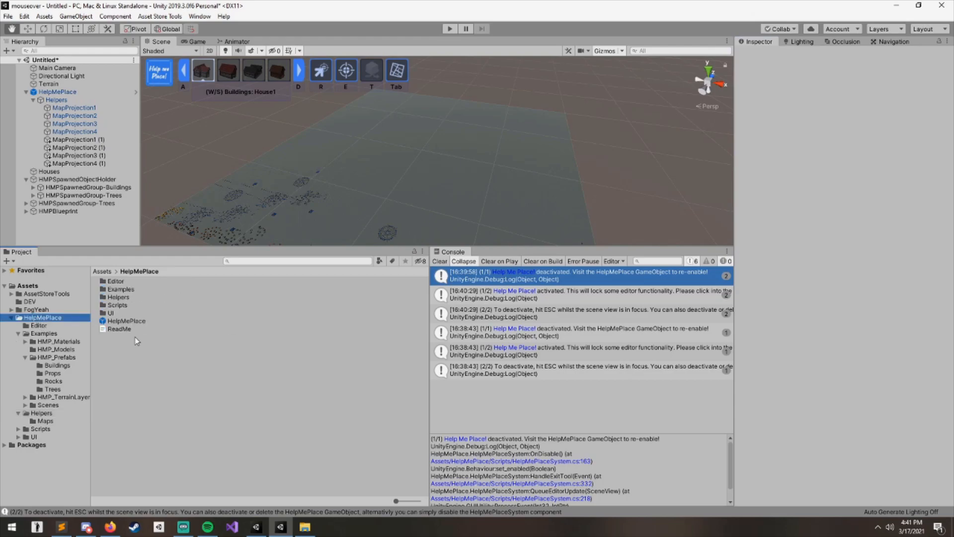
- Cycle through the building prefabs and prefab groups with the Help Me Place selection keys
{"action": "right_click_drag", "start_coordinate": [460, 199], "coordinate": [460, 200]}
{"action": "key", "text": "a"}
{"action": "key", "text": "d"}
{"action": "key", "text": "a"}
{"action": "key", "text": "d"}
{"action": "key", "text": "d"}
{"action": "key", "text": "d"}
{"action": "key", "text": "d"}
{"action": "key", "text": "d"}
{"action": "key", "text": "d"}
{"action": "key", "text": "w"}
{"action": "key", "text": "s"}
{"action": "key", "text": "w"}
{"action": "key", "text": "s"}
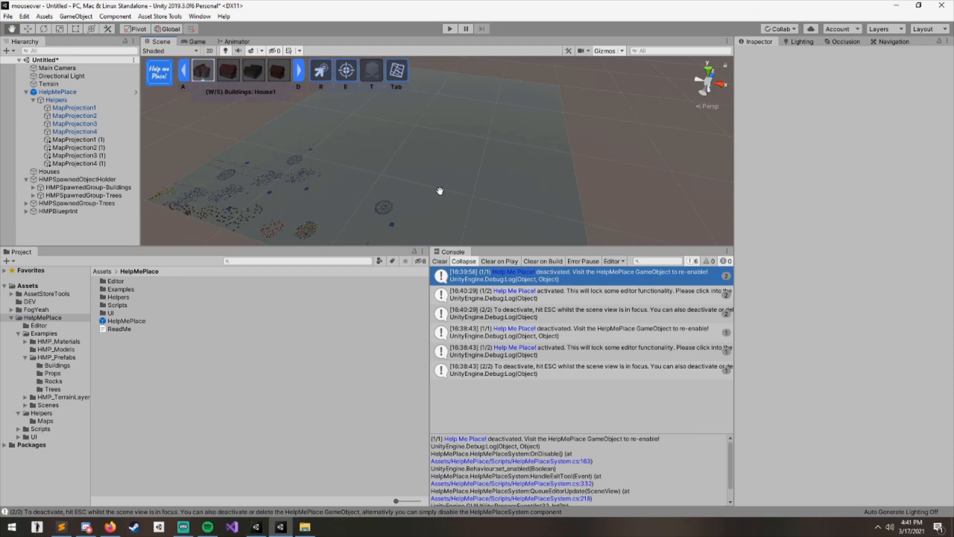
- Cycle the rotation modes and toggle the random-from-row selection option
{"action": "key", "text": "r"}
{"action": "key", "text": "r"}
{"action": "key", "text": "r"}
{"action": "key", "text": "r"}
{"action": "key", "text": "r"}
{"action": "key", "text": "r"}
{"action": "key", "text": "r"}
{"action": "key", "text": "r"}
{"action": "key", "text": "r"}
{"action": "key", "text": "r"}
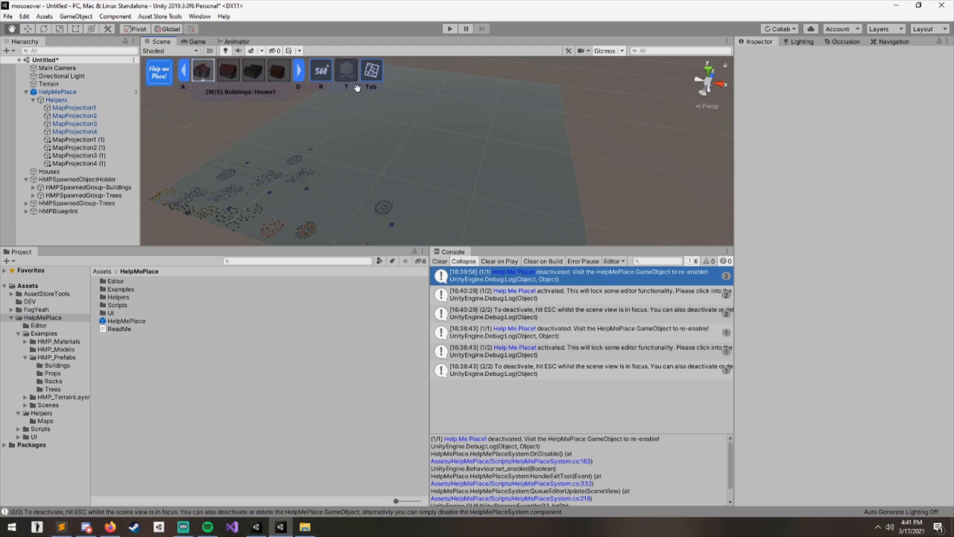
{"action": "key", "text": "t"}
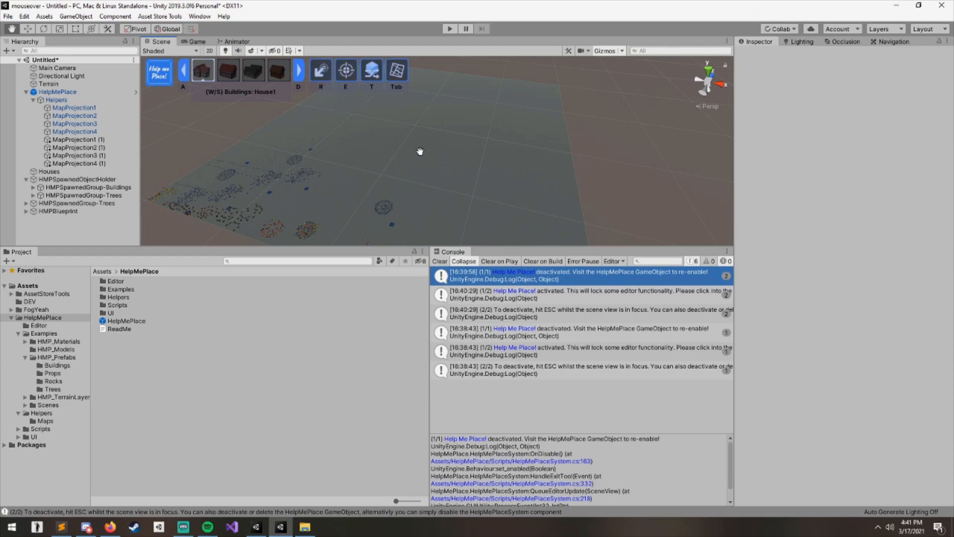
{"action": "left_click", "coordinate": [372, 78]}
{"action": "key", "text": "t"}
{"action": "key", "text": "t"}
{"action": "key", "text": "t"}
{"action": "right_click_drag", "start_coordinate": [424, 119], "coordinate": [430, 143]}
- Toggle the projected map overlay off and on repeatedly
{"action": "key", "text": "Tab"}
{"action": "key", "text": "Tab"}
{"action": "key", "text": "Tab"}
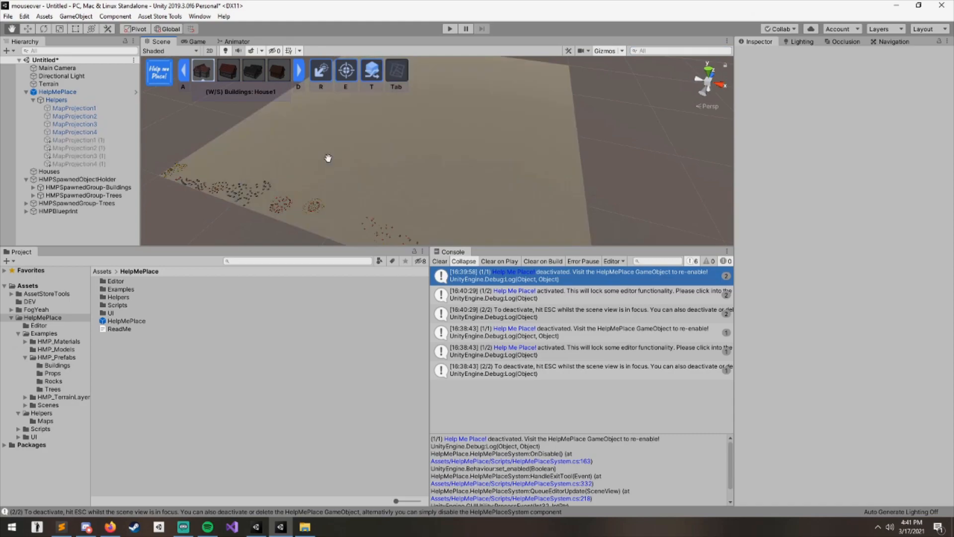
{"action": "key", "text": "Tab"}
{"action": "key", "text": "Tab"}
{"action": "key", "text": "Tab"}
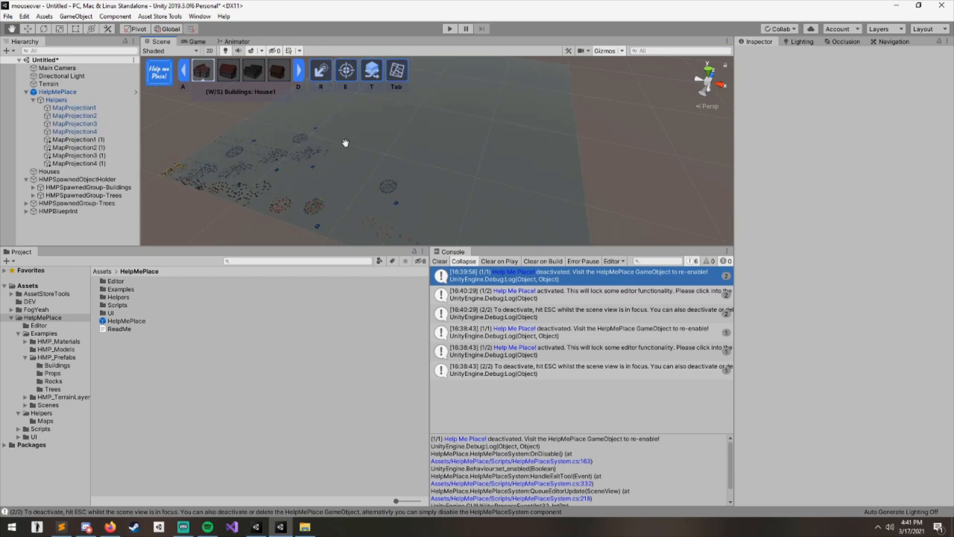
{"action": "scroll", "coordinate": [417, 198], "scroll_direction": "up", "scroll_amount": 8}
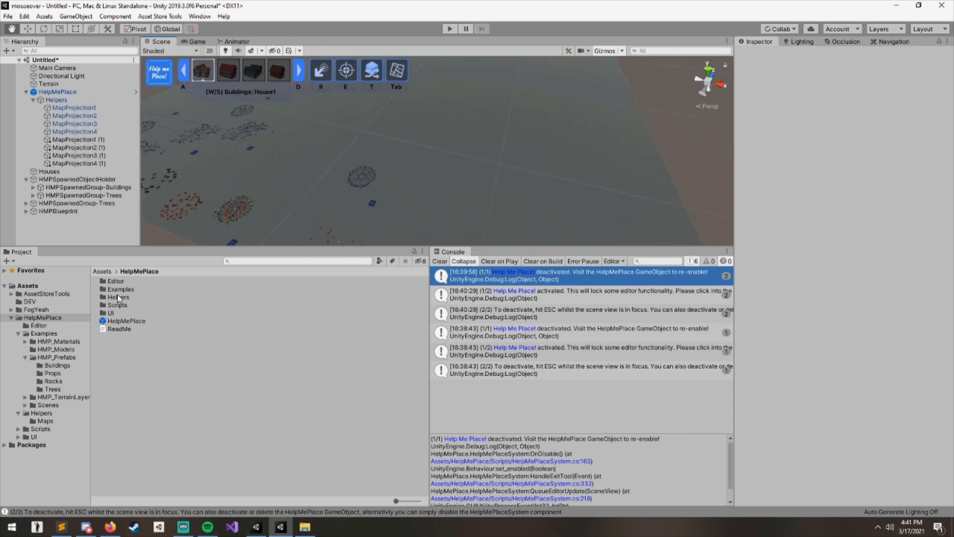
- Open the HMPKeyBinds script from Scripts > Configuration in the code editor
{"action": "double_click", "coordinate": [119, 305]}
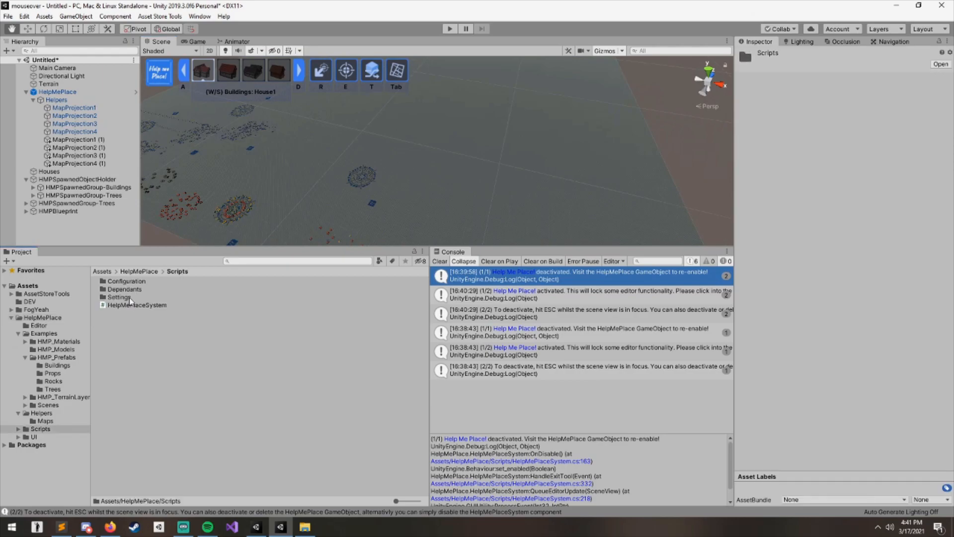
{"action": "double_click", "coordinate": [131, 281]}
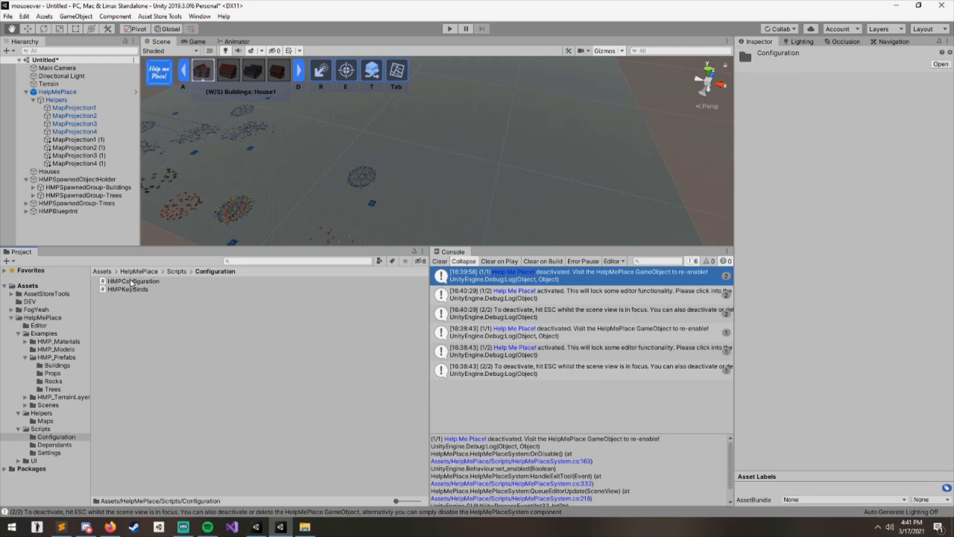
{"action": "left_click", "coordinate": [128, 289]}
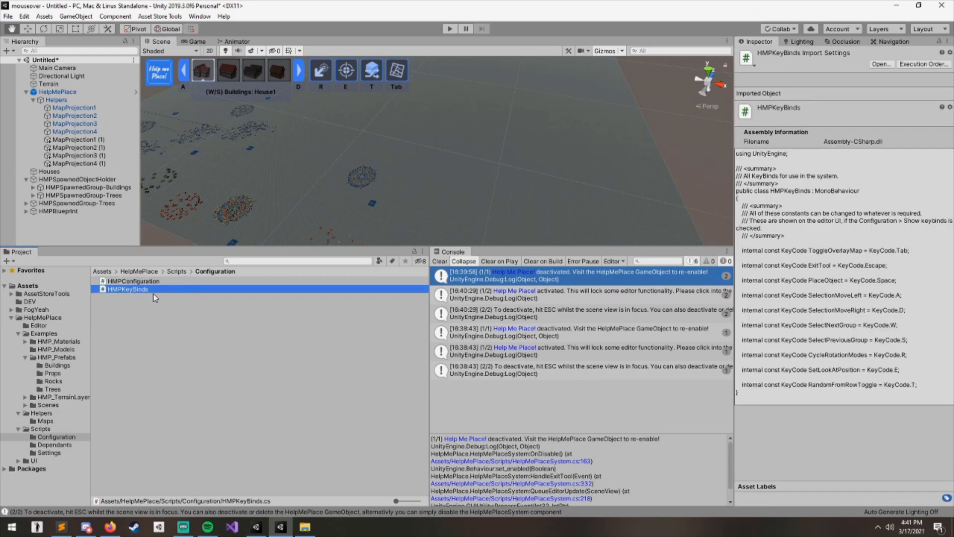
{"action": "double_click", "coordinate": [126, 290]}
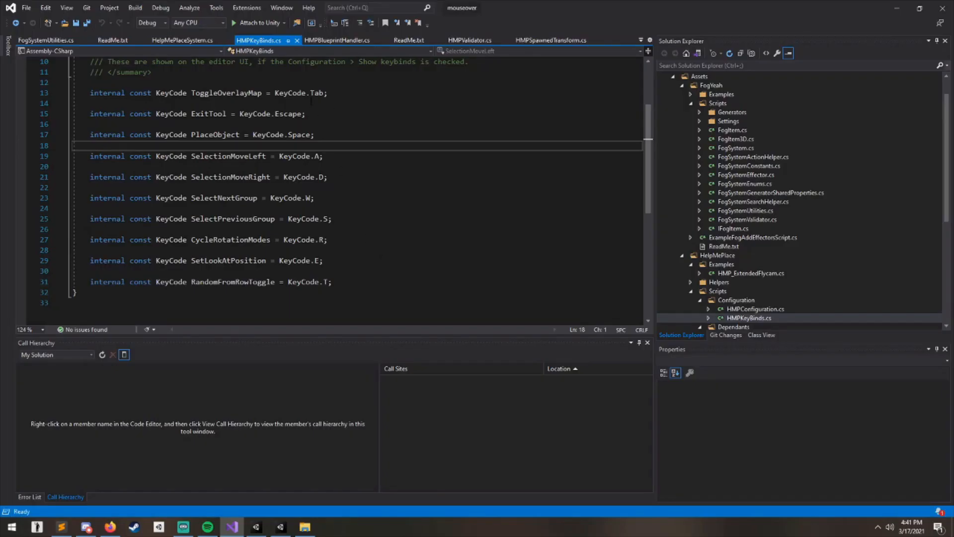
- Delete the Tab key code of ToggleOverlayMap and undo the deletion, reviewing the keybind lines
{"action": "double_click", "coordinate": [318, 93]}
{"action": "key", "text": "BackSpace"}
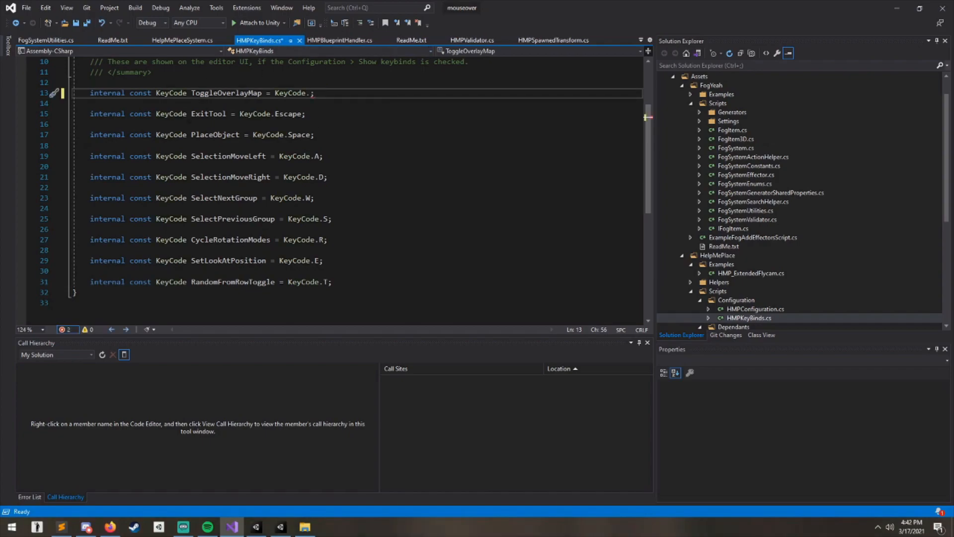
{"action": "key", "text": "ctrl+z"}
{"action": "left_click", "coordinate": [339, 105]}
{"action": "left_click_drag", "start_coordinate": [343, 83], "coordinate": [363, 271]}
{"action": "left_click", "coordinate": [365, 281]}
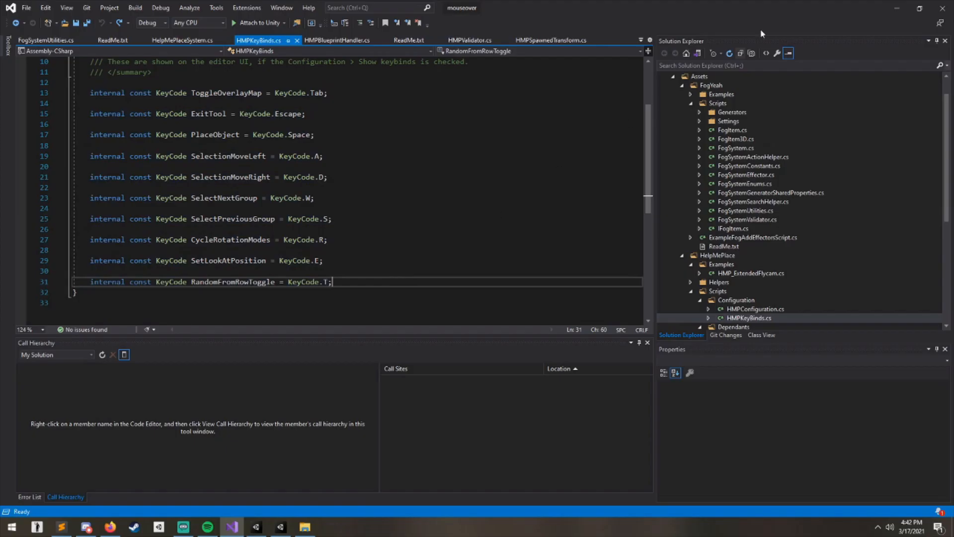
- Return to Unity, select HelpMePlace and expand its Configuration settings
{"action": "key", "text": "alt+Tab"}
{"action": "left_click", "coordinate": [190, 91]}
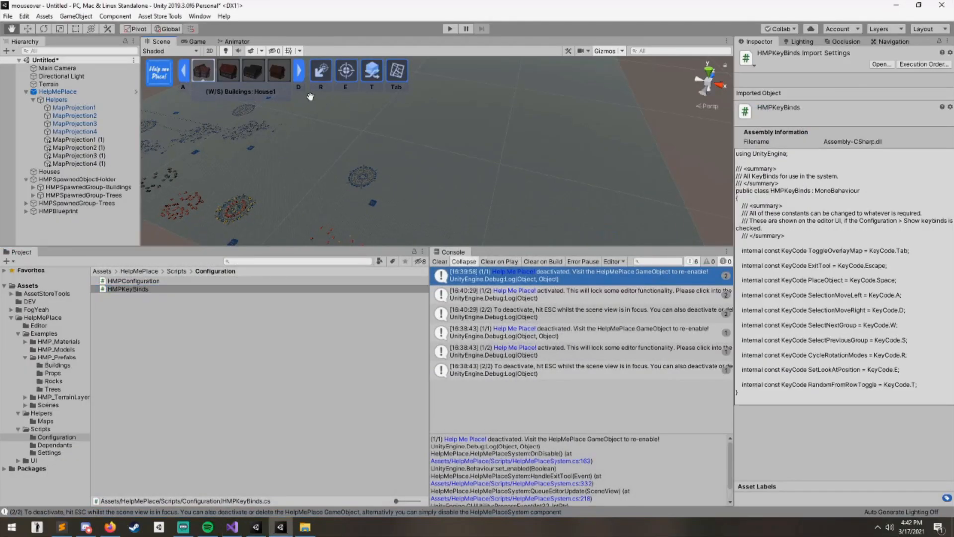
{"action": "left_click_drag", "start_coordinate": [401, 158], "coordinate": [441, 136]}
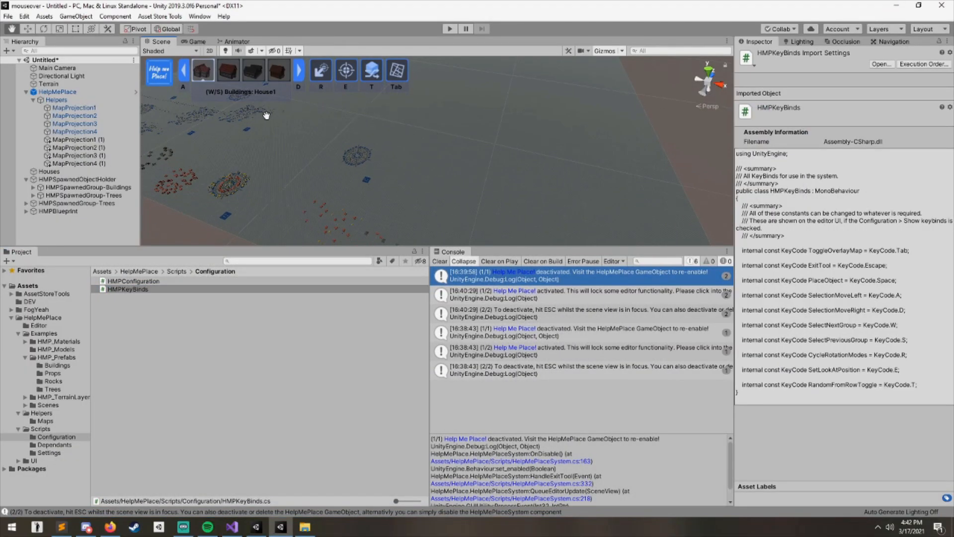
{"action": "left_click", "coordinate": [57, 92]}
{"action": "left_click", "coordinate": [820, 217]}
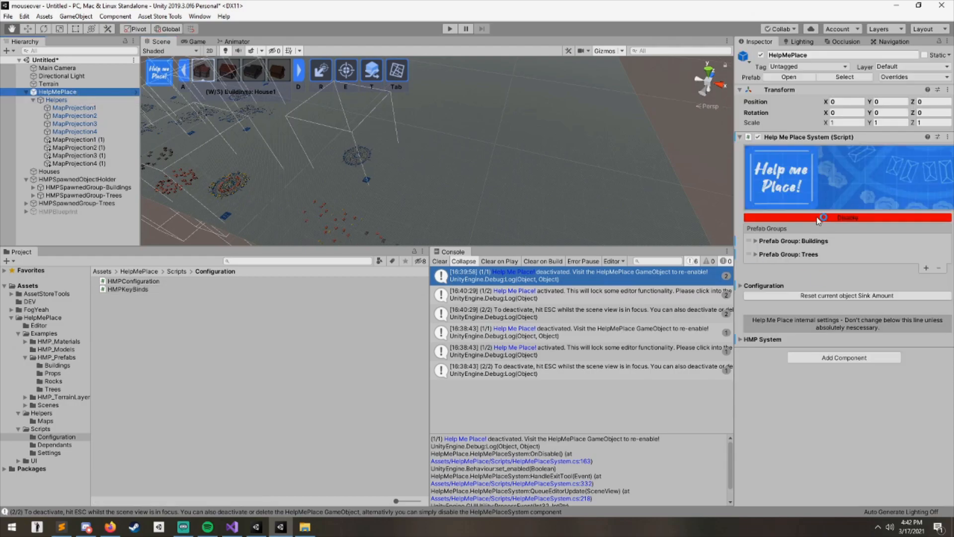
{"action": "left_click", "coordinate": [769, 287]}
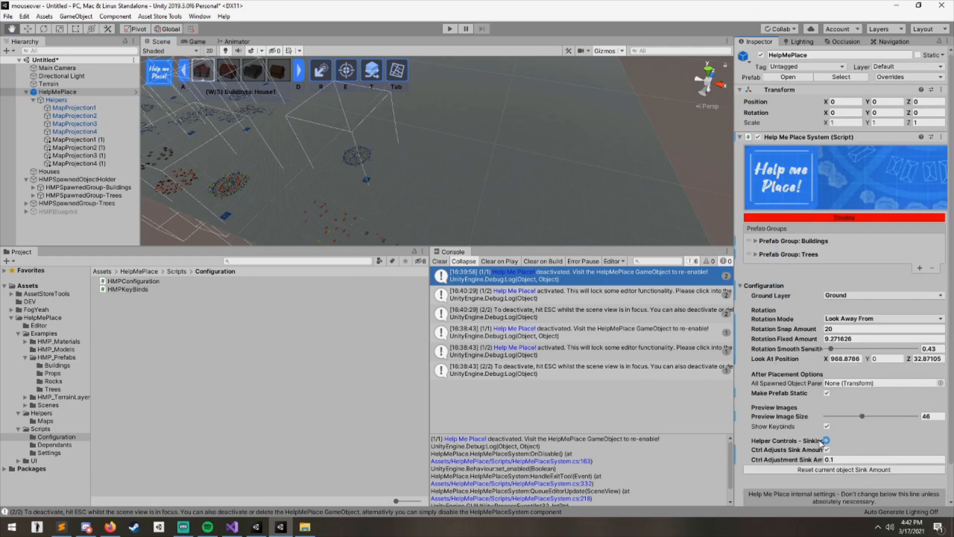
- Turn Show Keybinds off and back on while checking the scene placement toolbar
{"action": "left_click", "coordinate": [827, 426]}
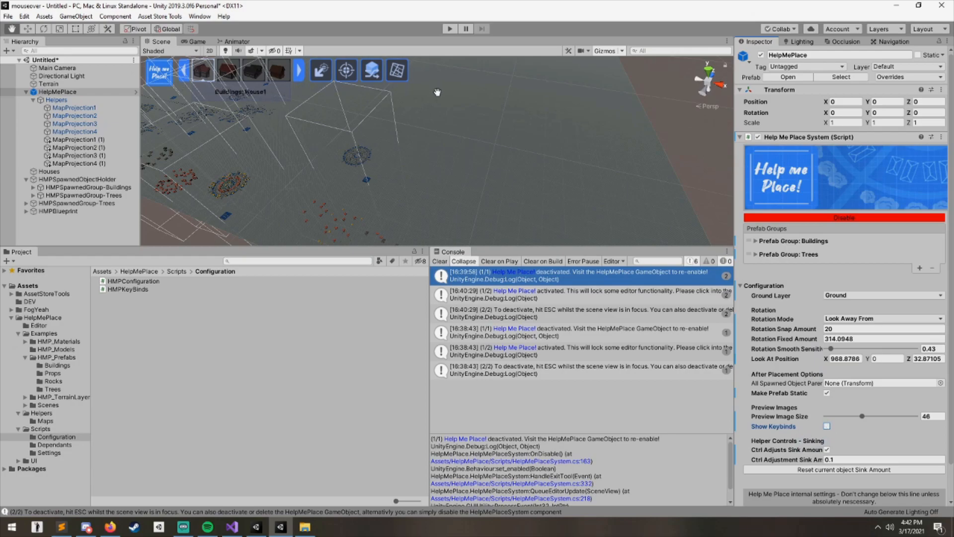
{"action": "left_click", "coordinate": [827, 426]}
{"action": "scroll", "coordinate": [429, 166], "scroll_direction": "up", "scroll_amount": 5}
{"action": "middle_click_drag", "start_coordinate": [430, 166], "coordinate": [398, 144]}
{"action": "middle_click_drag", "start_coordinate": [417, 187], "coordinate": [304, 75]}
{"action": "right_click_drag", "start_coordinate": [423, 186], "coordinate": [424, 153]}
{"action": "right_click_drag", "start_coordinate": [425, 153], "coordinate": [418, 149]}
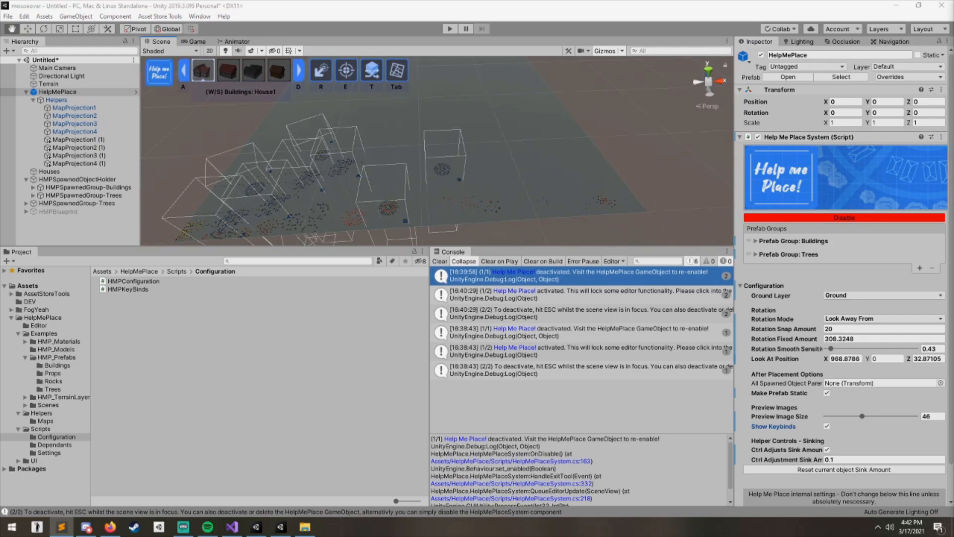